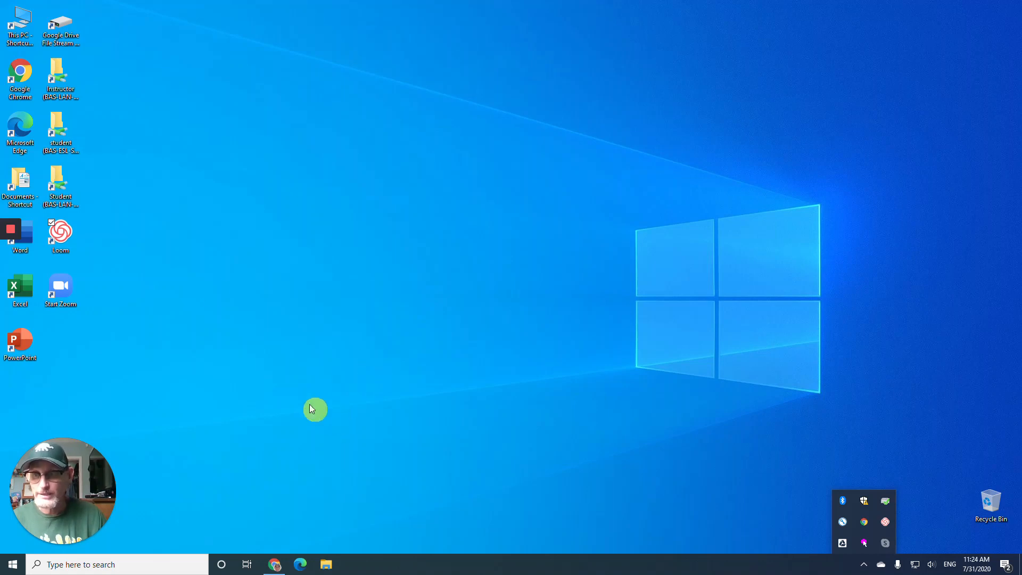
- Open Chrome in a Guest window and nudge the window into place on the right half
{"action": "double_click", "coordinate": [23, 73]}
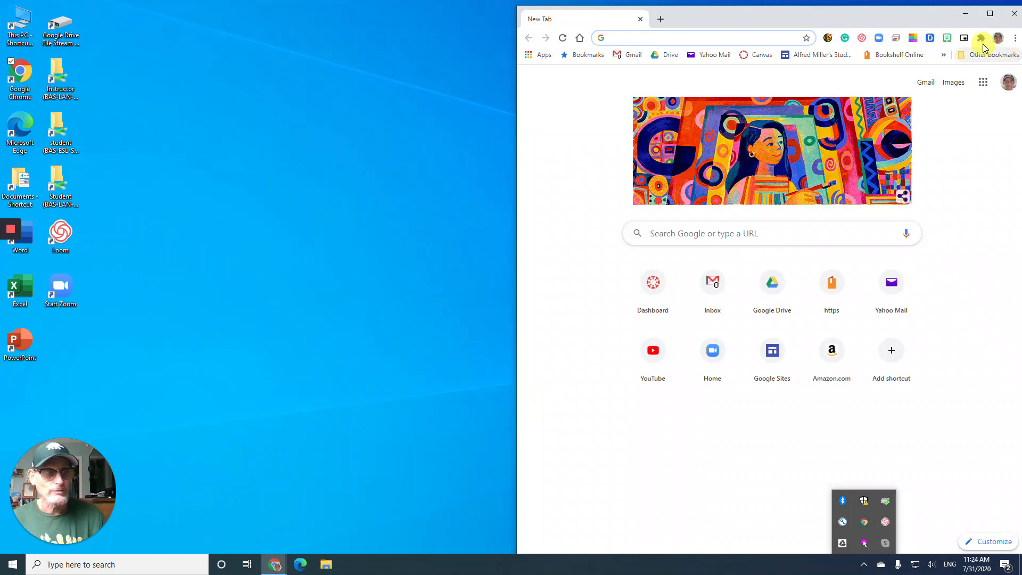
{"action": "left_click", "coordinate": [998, 38]}
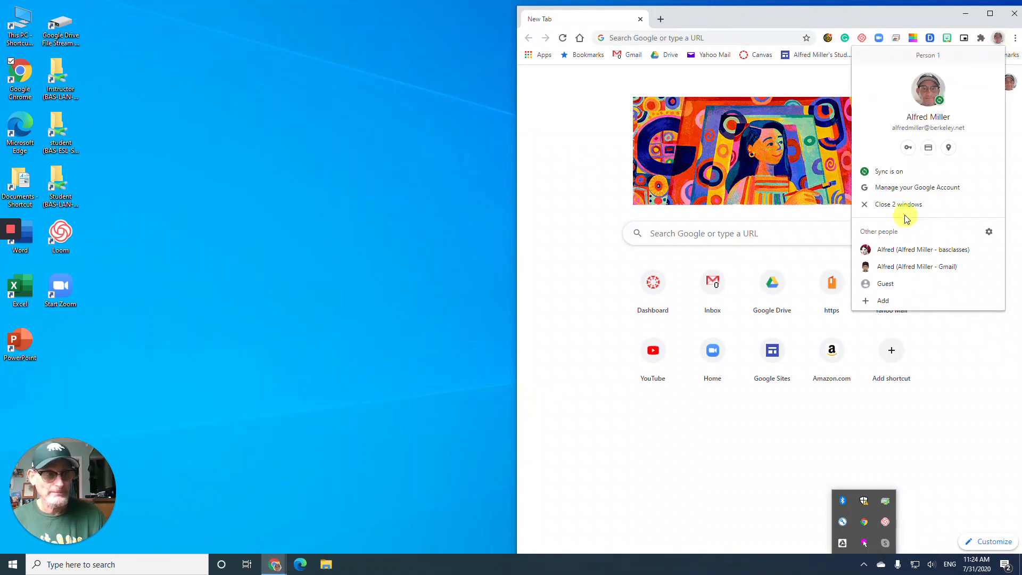
{"action": "left_click", "coordinate": [926, 288]}
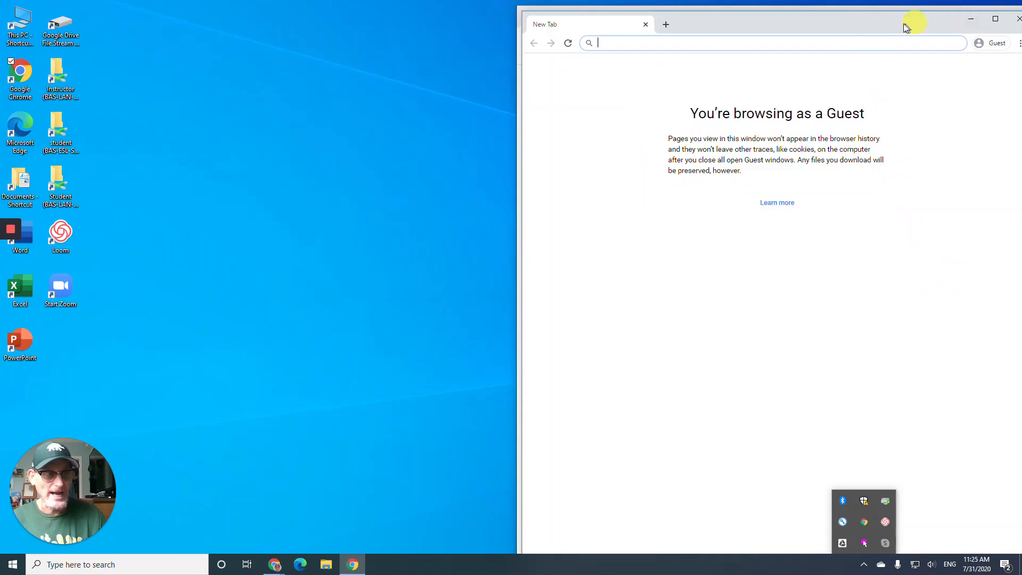
{"action": "left_click_drag", "start_coordinate": [889, 23], "coordinate": [882, 16]}
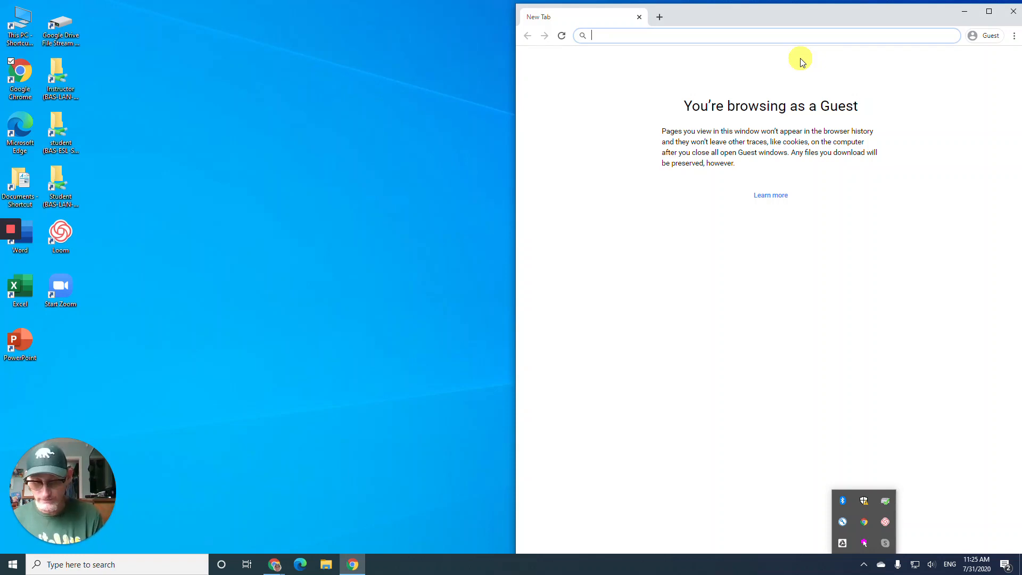
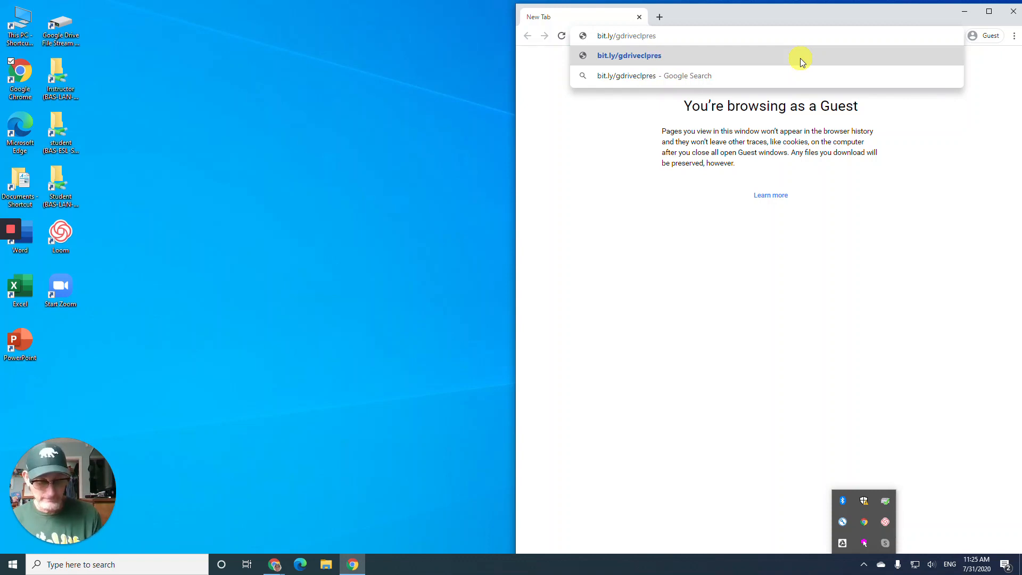
{"action": "key", "text": "Return"}
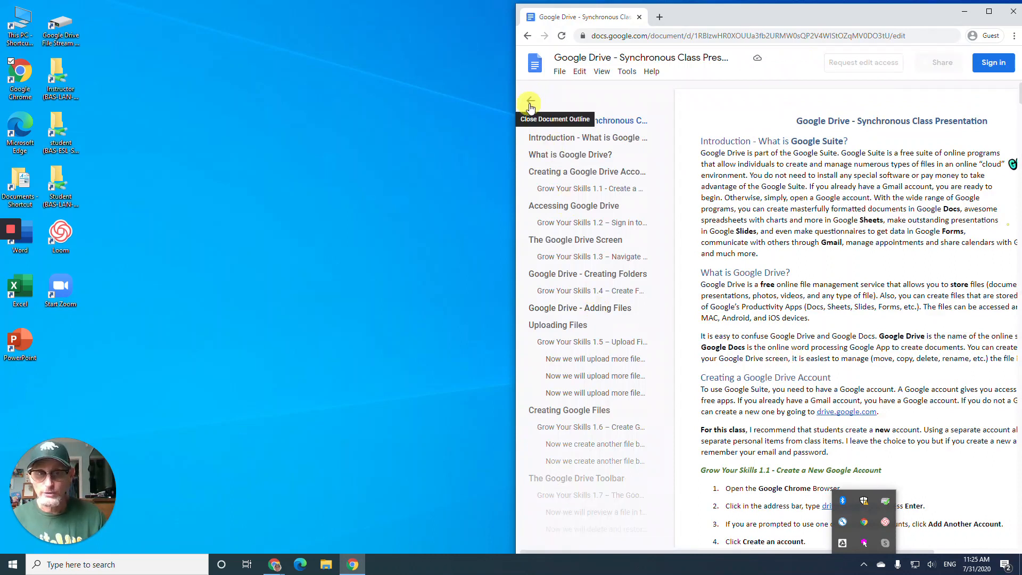
- Close the document outline and dismiss the taskbar tray popup
{"action": "left_click", "coordinate": [531, 104]}
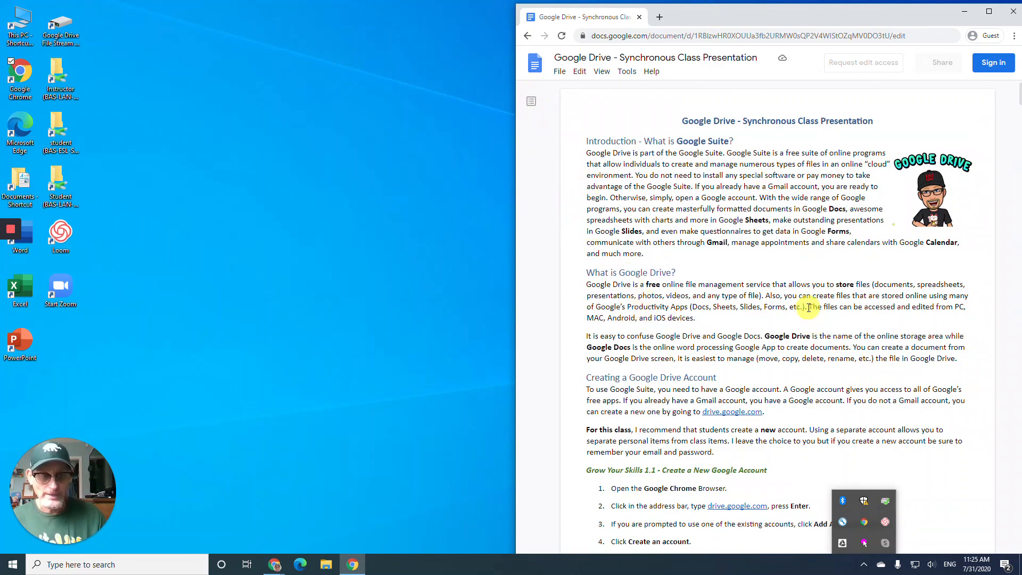
{"action": "left_click", "coordinate": [864, 566]}
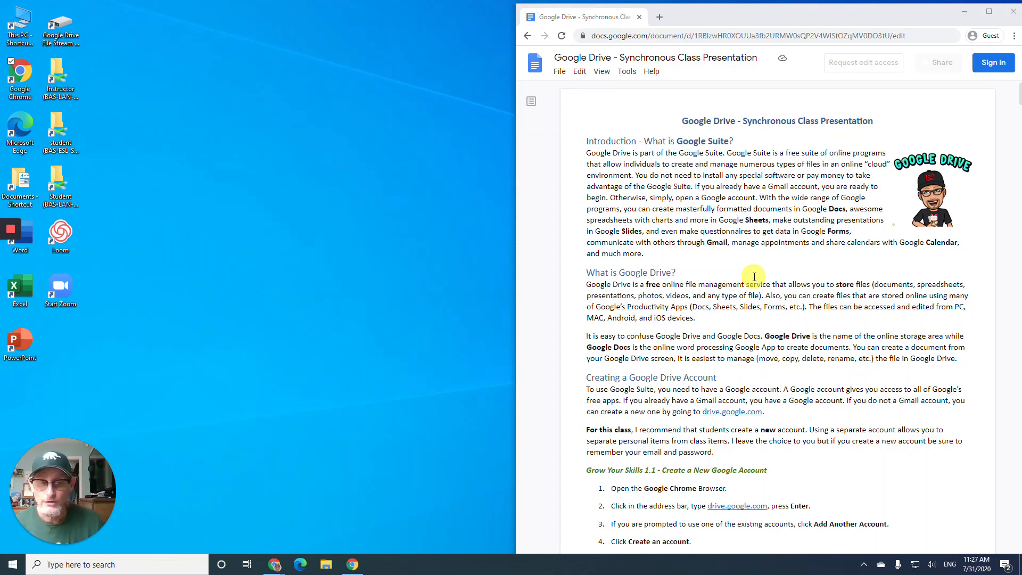
{"action": "scroll", "coordinate": [750, 272], "scroll_direction": "down", "scroll_amount": 1}
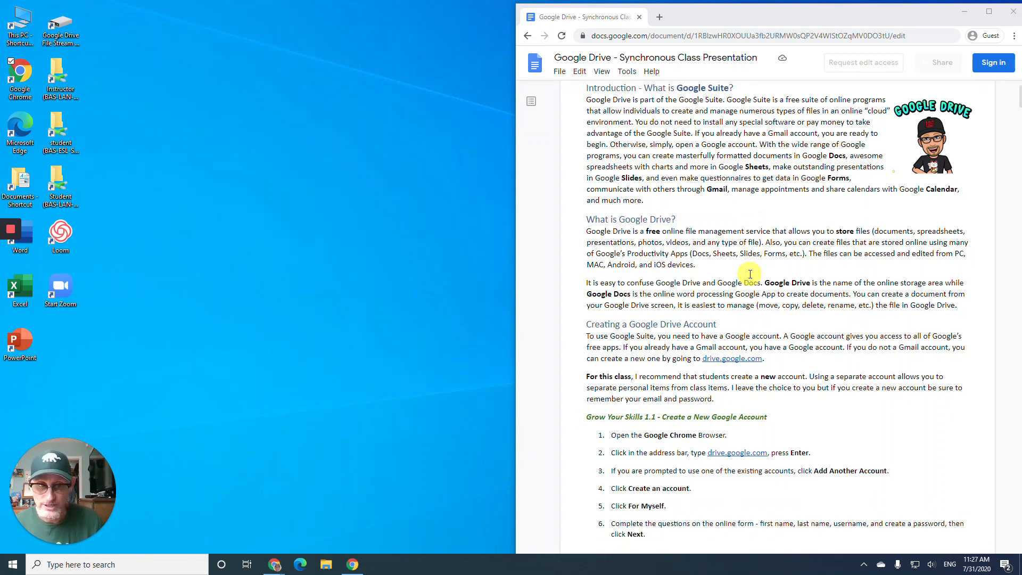
{"action": "scroll", "coordinate": [746, 271], "scroll_direction": "down", "scroll_amount": 2}
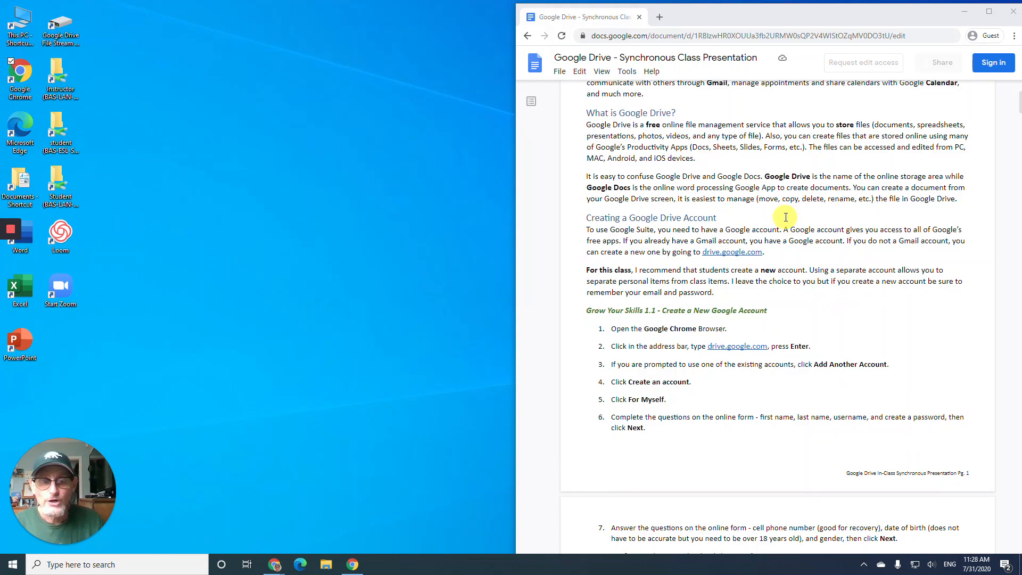
{"action": "scroll", "coordinate": [780, 211], "scroll_direction": "down", "scroll_amount": 1}
{"action": "scroll", "coordinate": [780, 211], "scroll_direction": "down", "scroll_amount": 1}
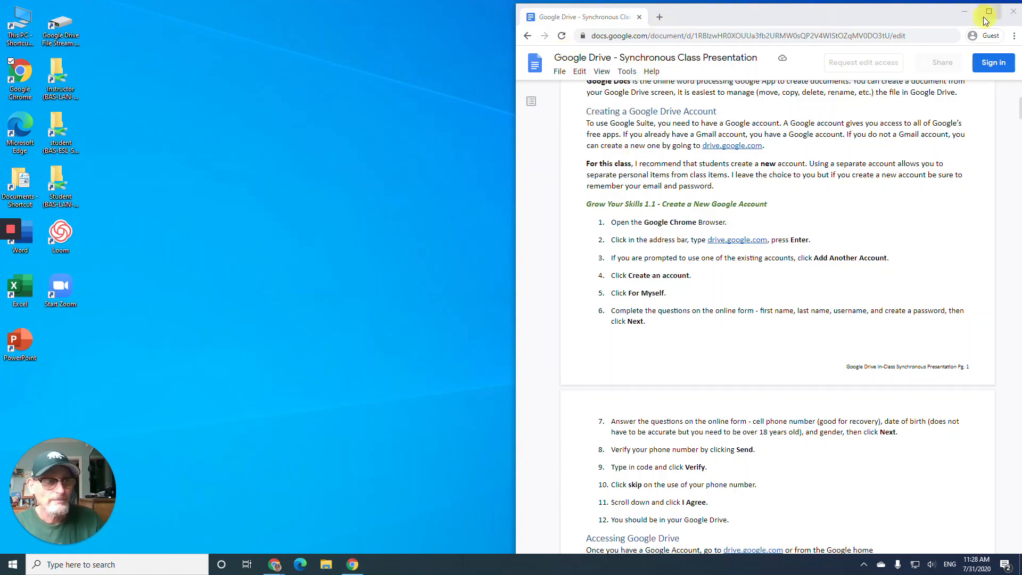
- Open a second Guest window from the Chrome menu and move it to the left half
{"action": "left_click", "coordinate": [1013, 36]}
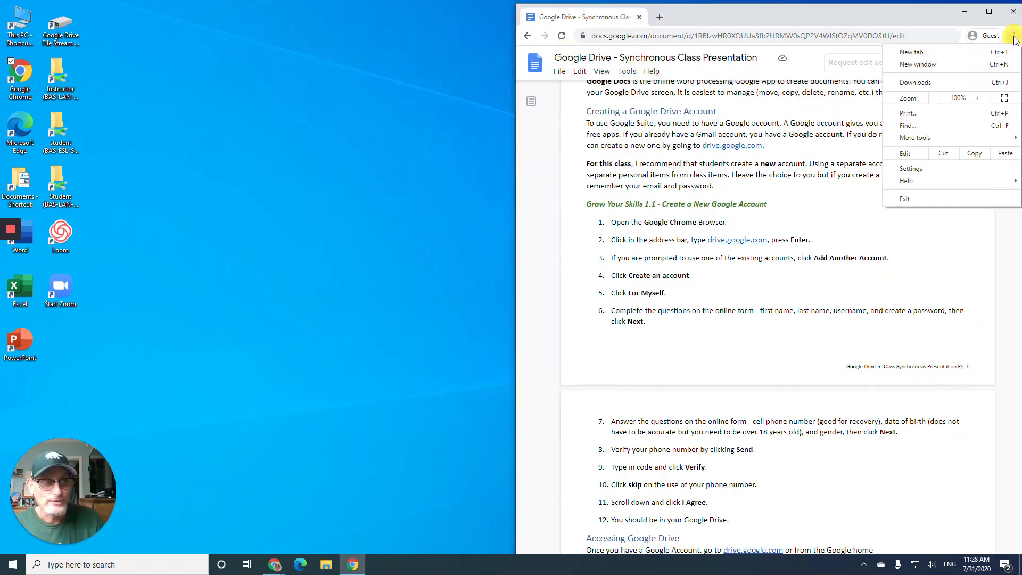
{"action": "left_click", "coordinate": [903, 65]}
{"action": "left_click_drag", "start_coordinate": [844, 20], "coordinate": [328, 18]}
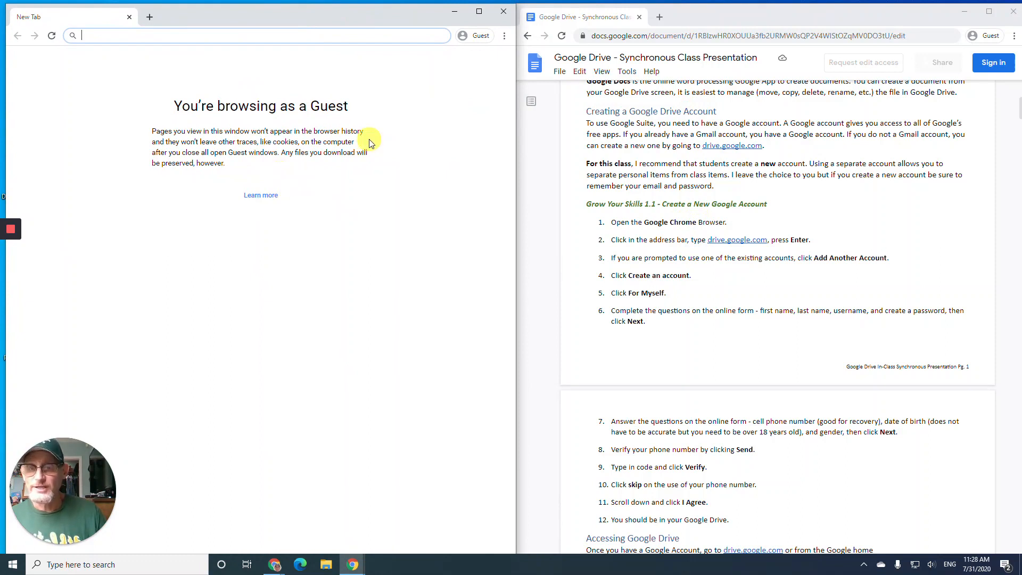
{"action": "left_click", "coordinate": [504, 36]}
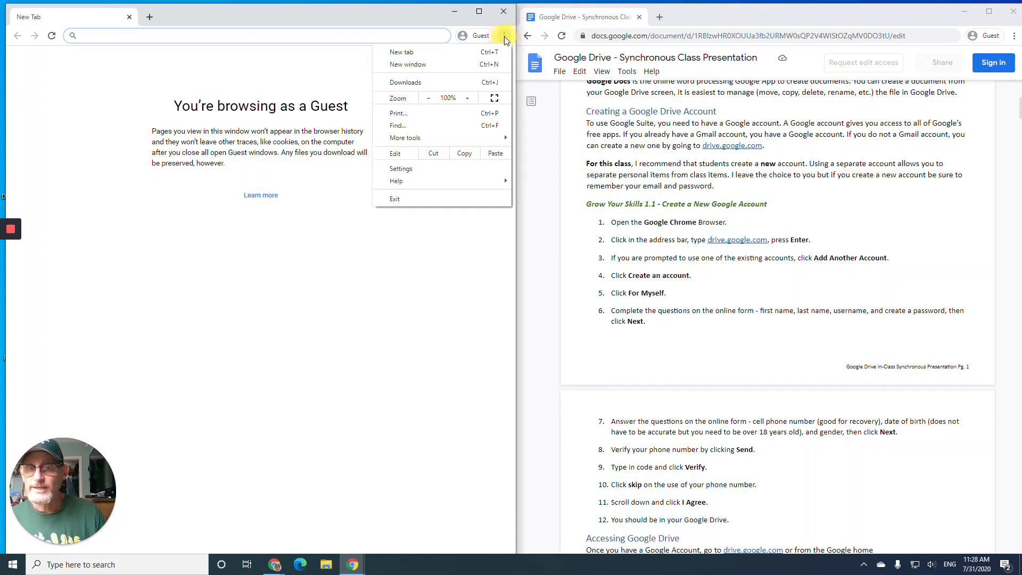
- Dismiss the Chrome menu and scroll the class document down to the account steps
{"action": "left_click", "coordinate": [418, 23]}
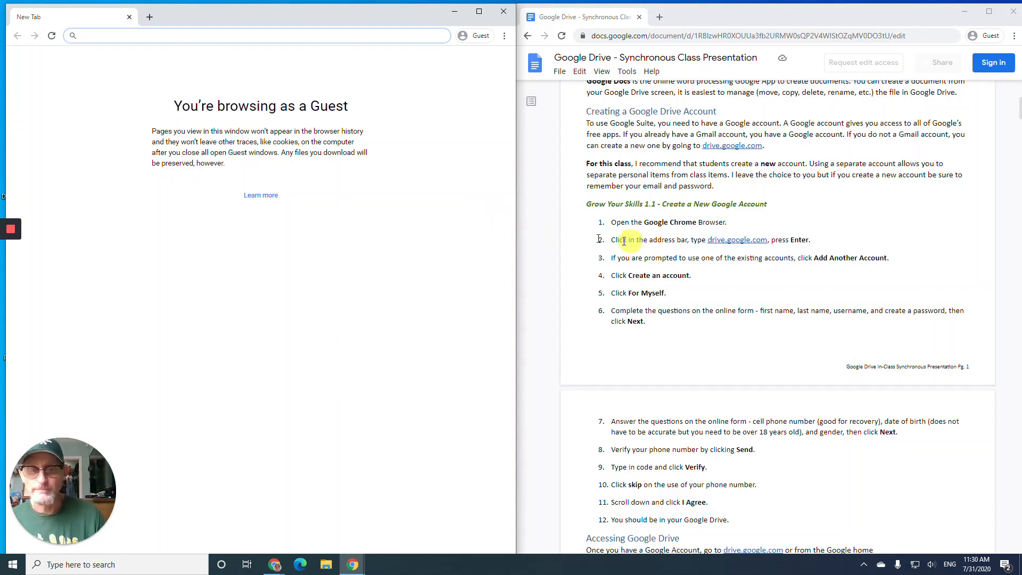
{"action": "scroll", "coordinate": [665, 263], "scroll_direction": "down", "scroll_amount": 1}
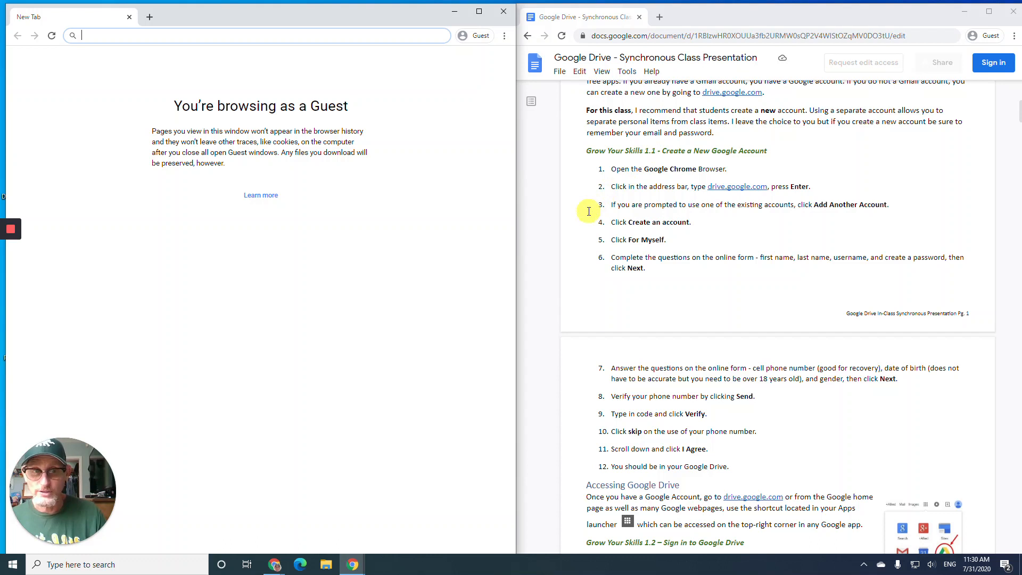
{"action": "scroll", "coordinate": [589, 212], "scroll_direction": "down", "scroll_amount": 1}
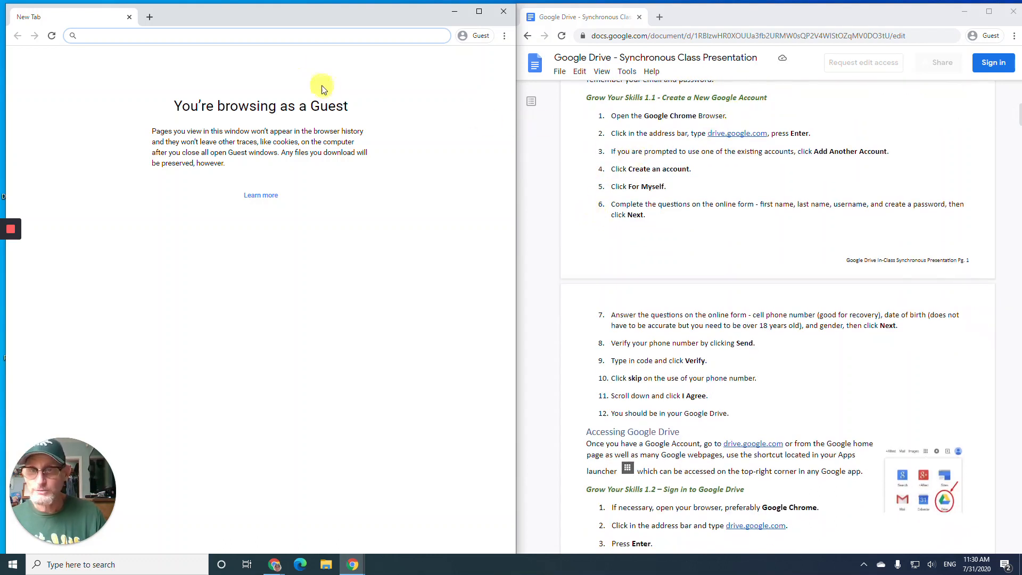
- Load drive.google.com and choose Go to Drive to reach the sign-in page
{"action": "type", "text": "dri"}
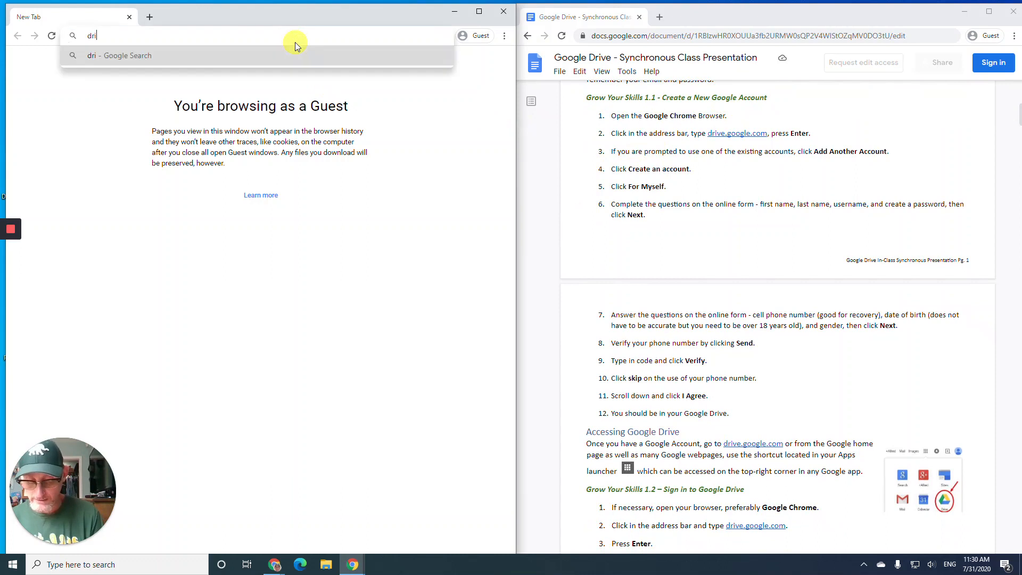
{"action": "type", "text": "ve.goo"}
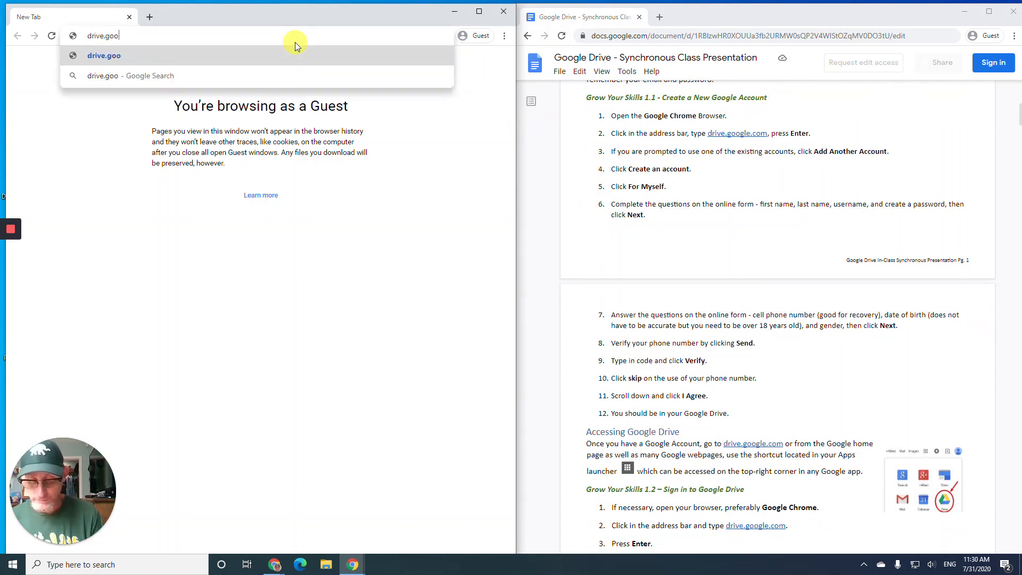
{"action": "type", "text": "gle.com"}
{"action": "key", "text": "Return"}
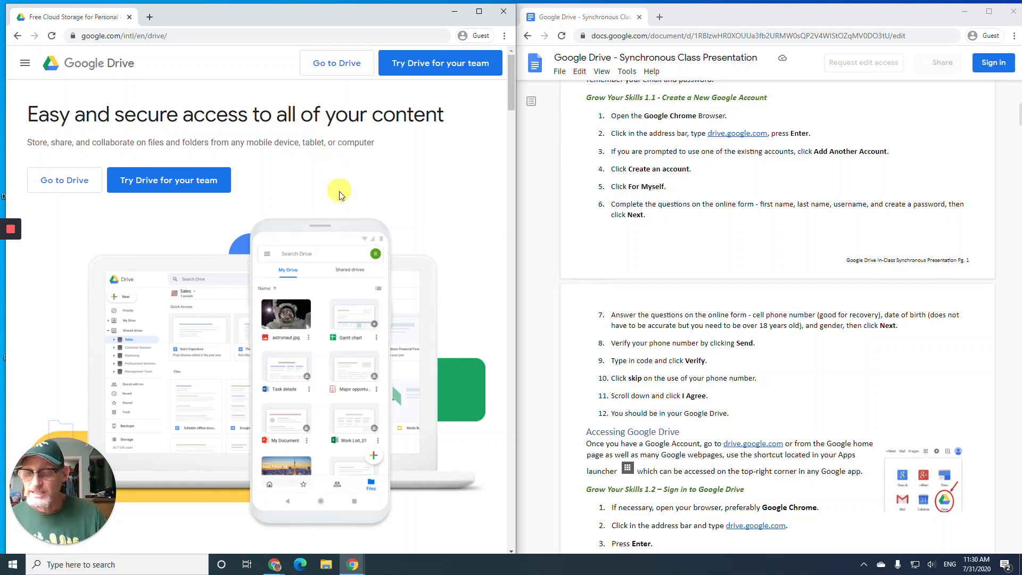
{"action": "left_click", "coordinate": [341, 63]}
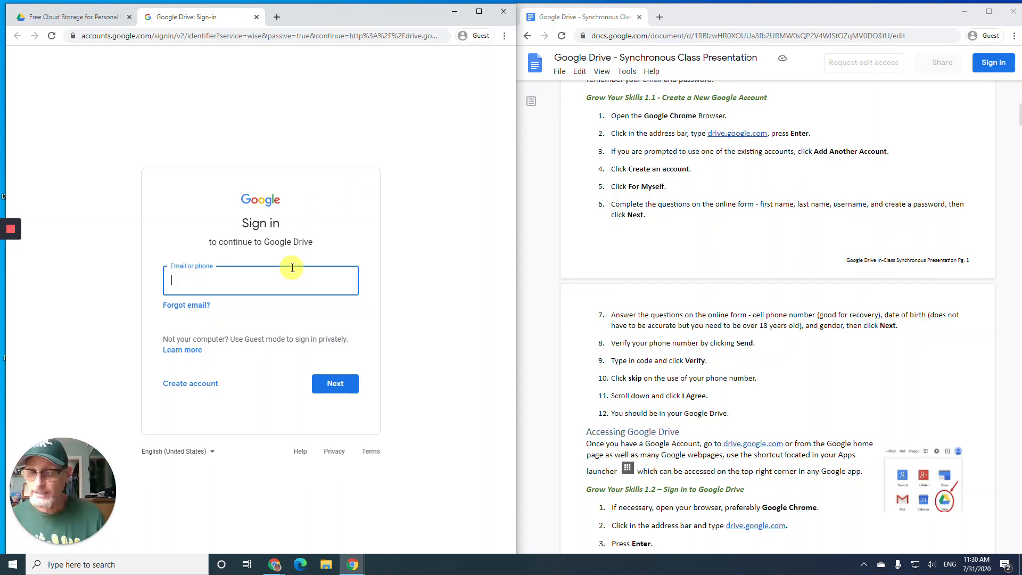
- Start a personal account sign-up with name 'Berkeley Adult School', a username and matching passwords
{"action": "left_click", "coordinate": [193, 385]}
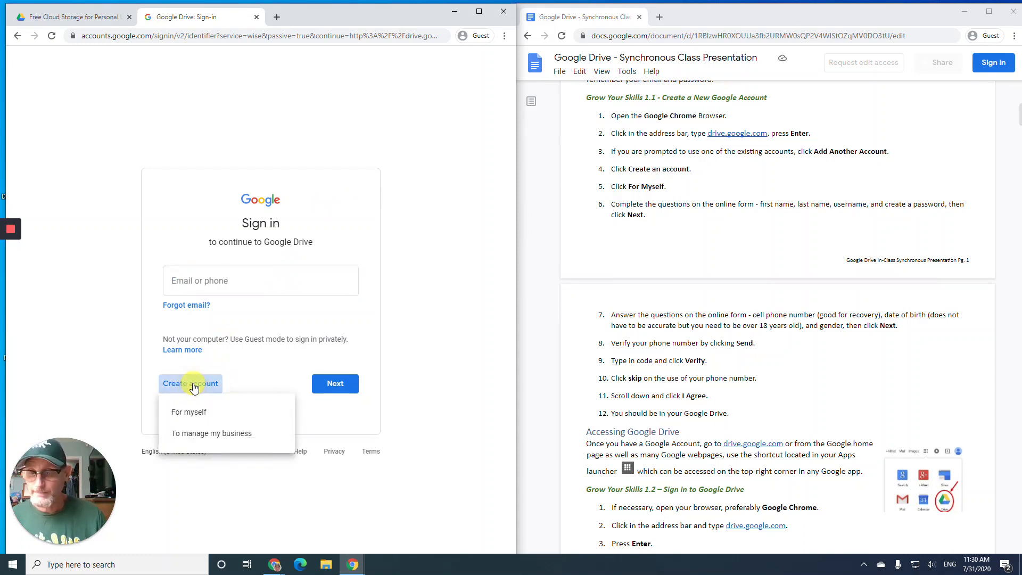
{"action": "left_click", "coordinate": [206, 413]}
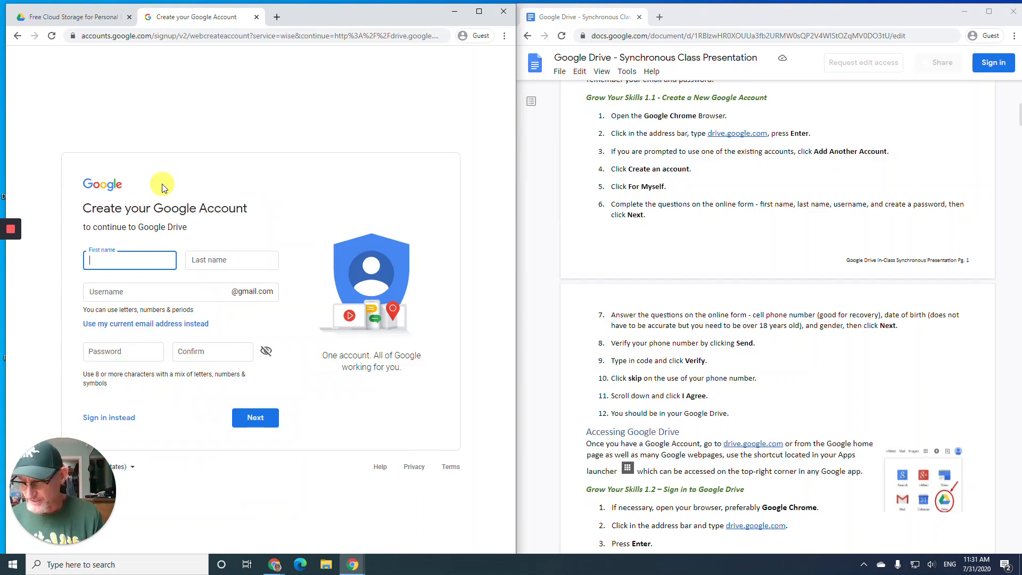
{"action": "type", "text": "Be"}
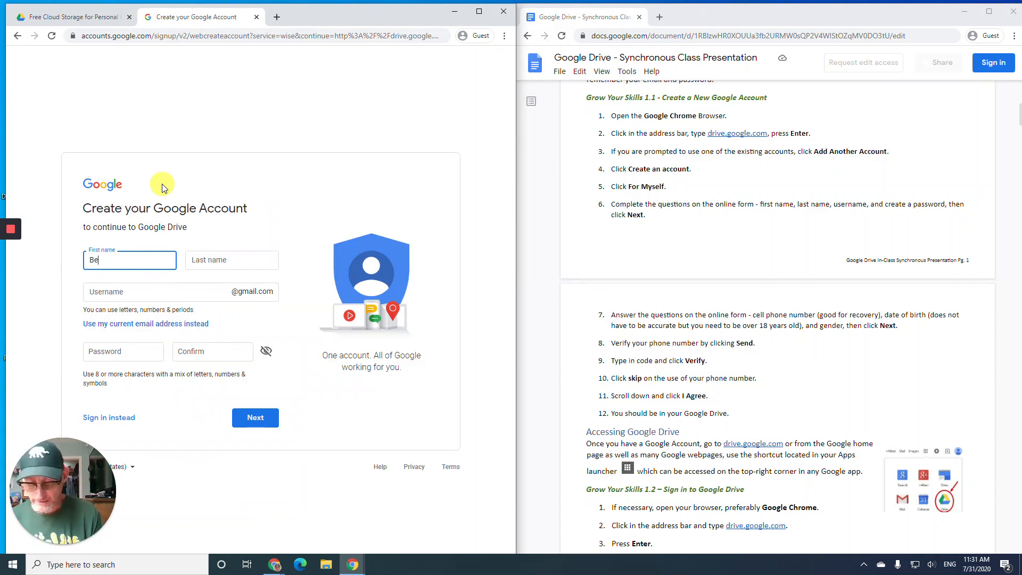
{"action": "type", "text": "rkeley"}
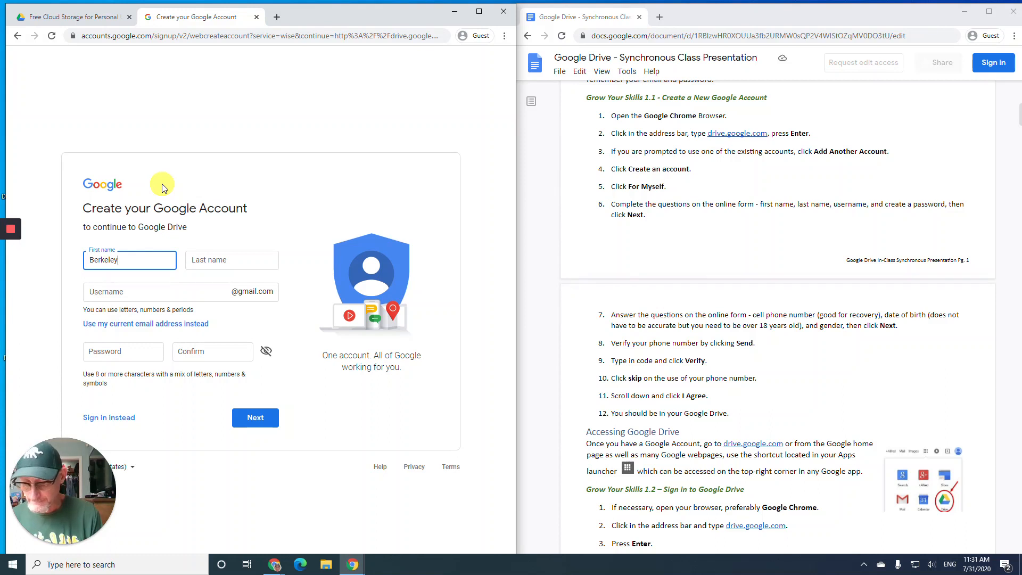
{"action": "key", "text": "Tab"}
{"action": "type", "text": "Ad"}
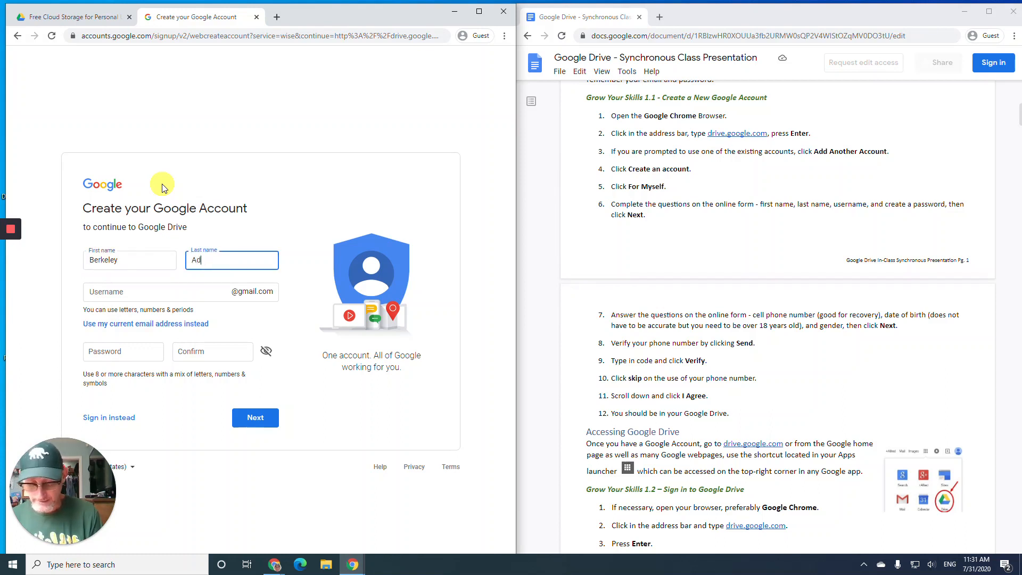
{"action": "type", "text": "ult School"}
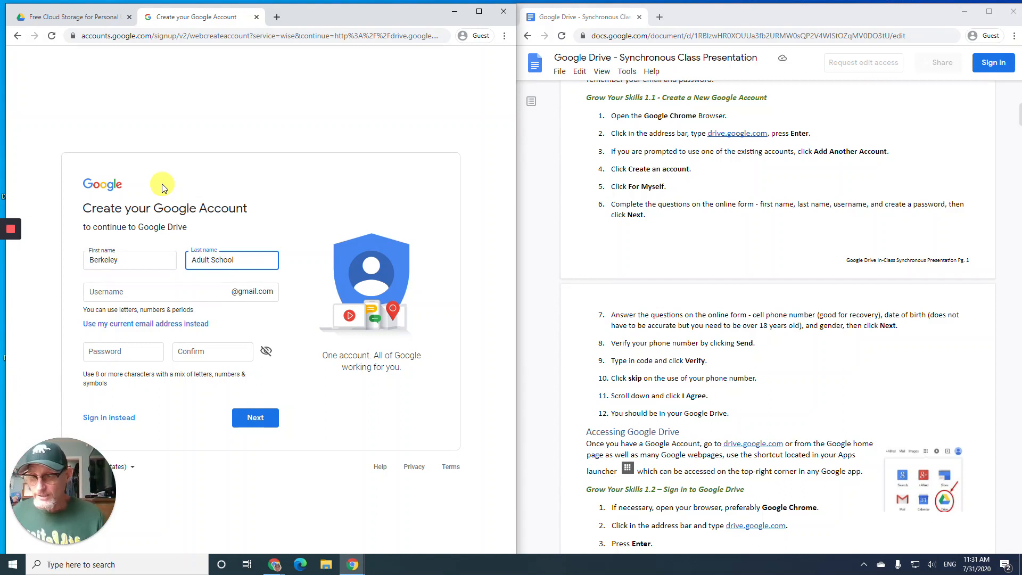
{"action": "left_click", "coordinate": [159, 297]}
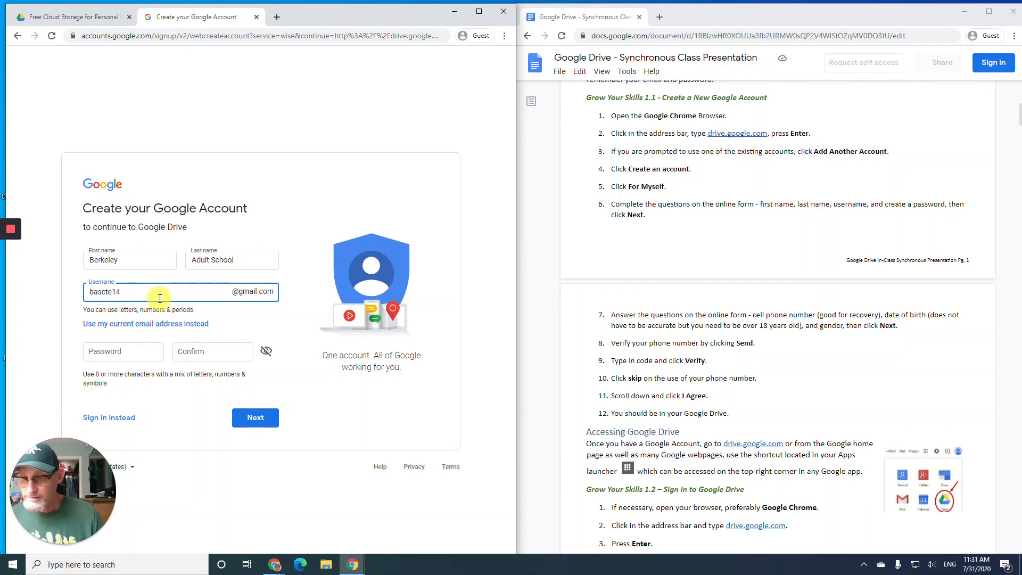
{"action": "left_click", "coordinate": [146, 351]}
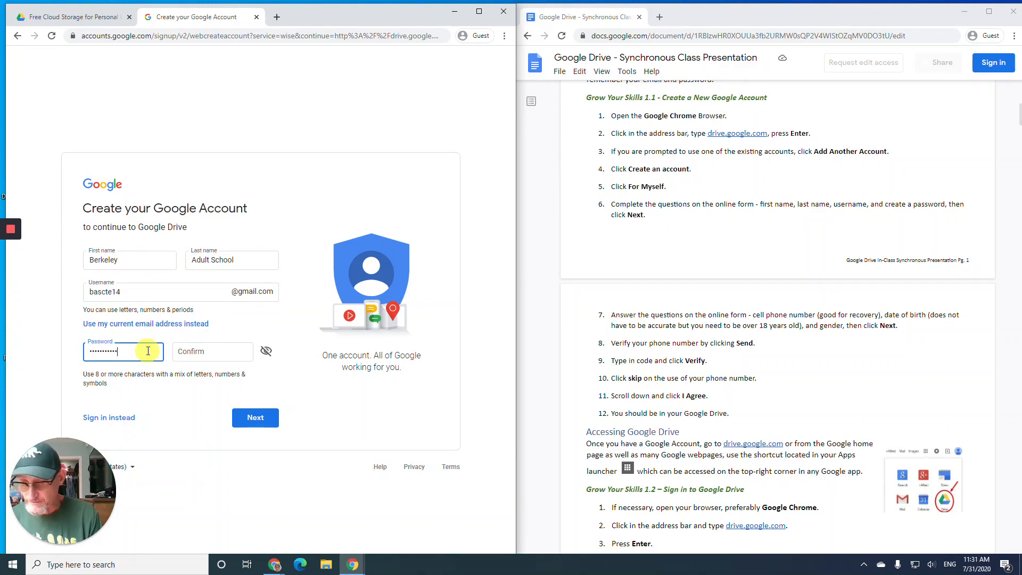
{"action": "key", "text": "Tab"}
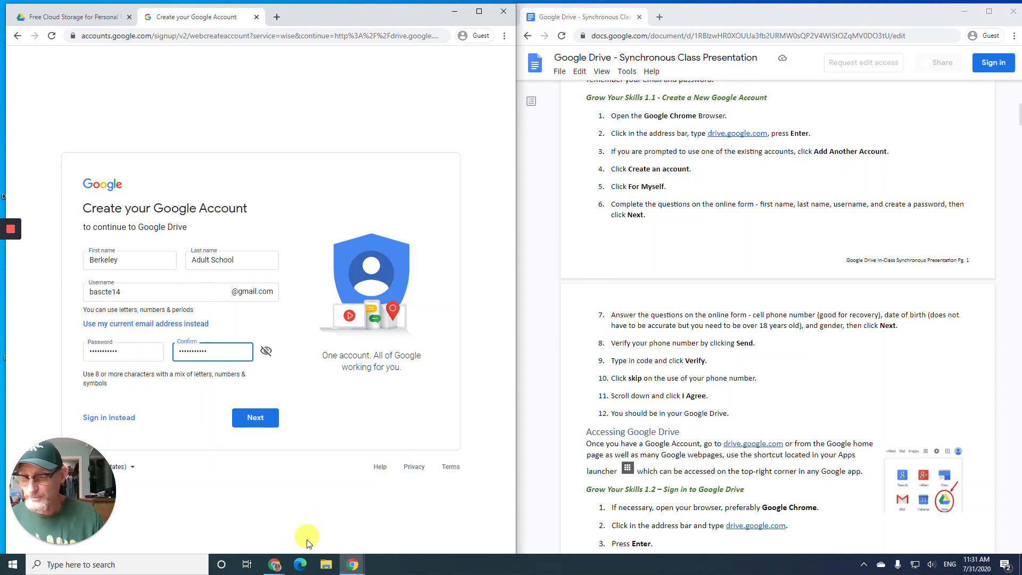
- Submit the form, changing the taken username's final digits until it is accepted
{"action": "left_click", "coordinate": [256, 418]}
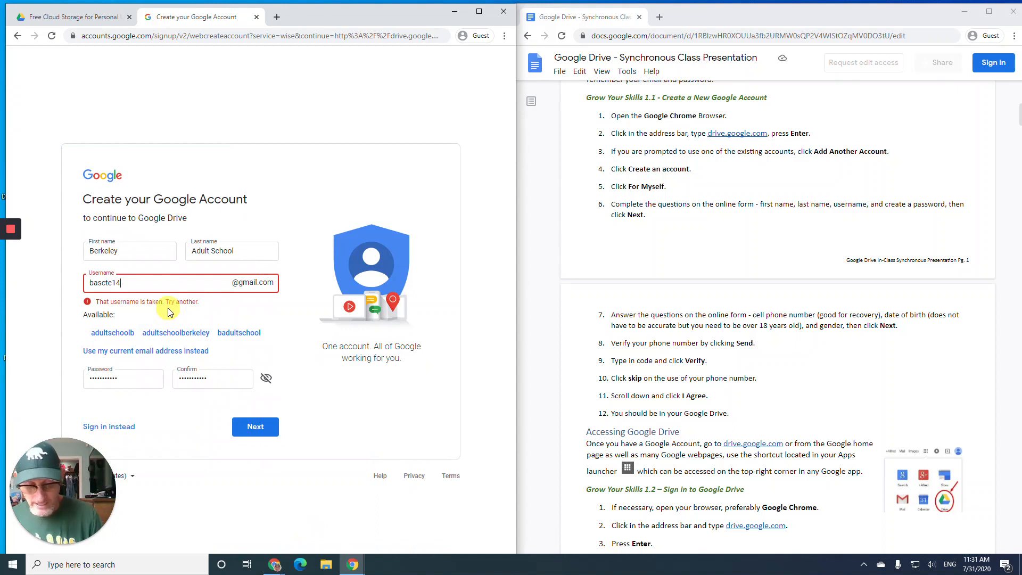
{"action": "key", "text": "BackSpace"}
{"action": "type", "text": "5"}
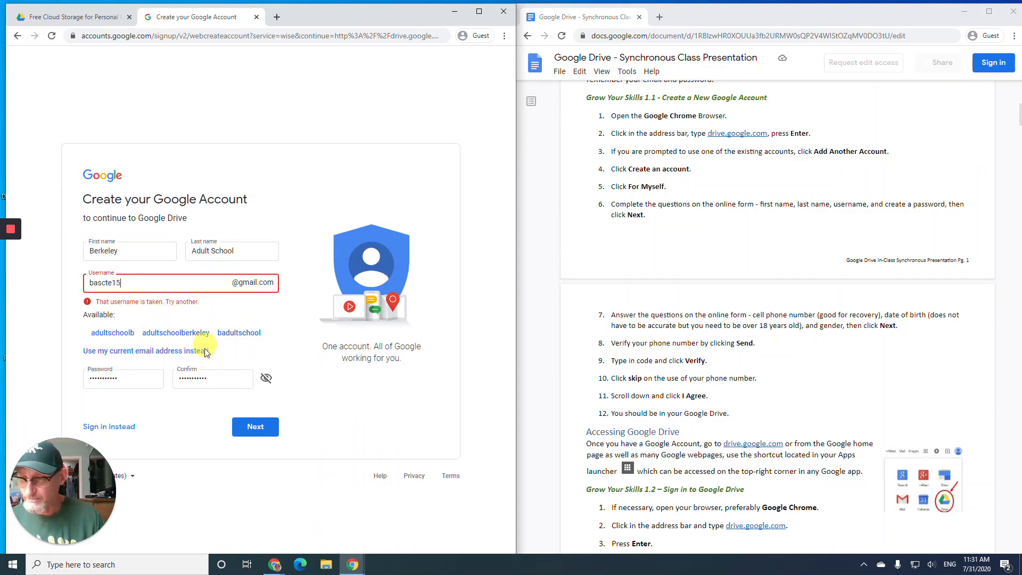
{"action": "left_click", "coordinate": [261, 430]}
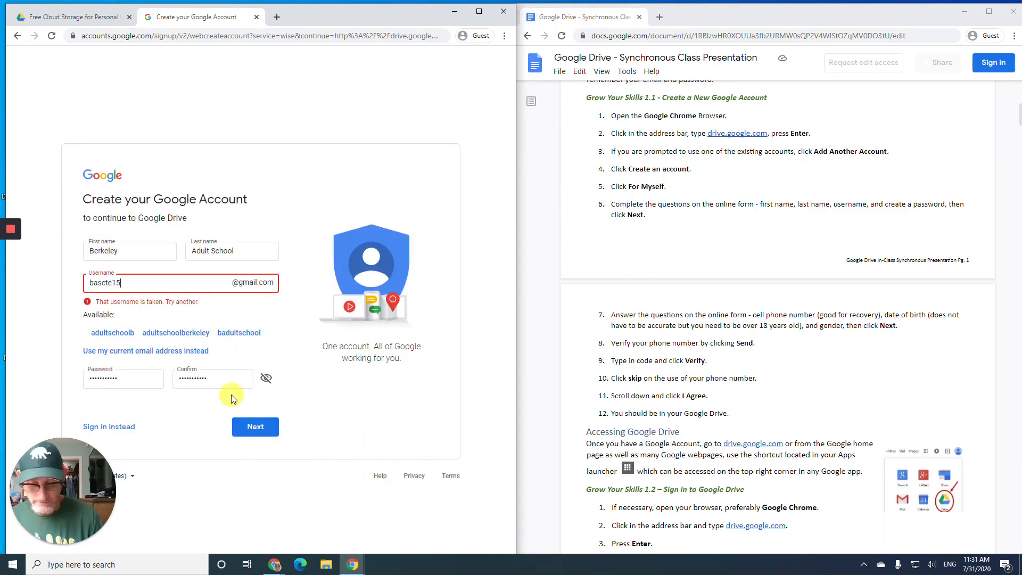
{"action": "type", "text": "6"}
{"action": "left_click", "coordinate": [255, 426]}
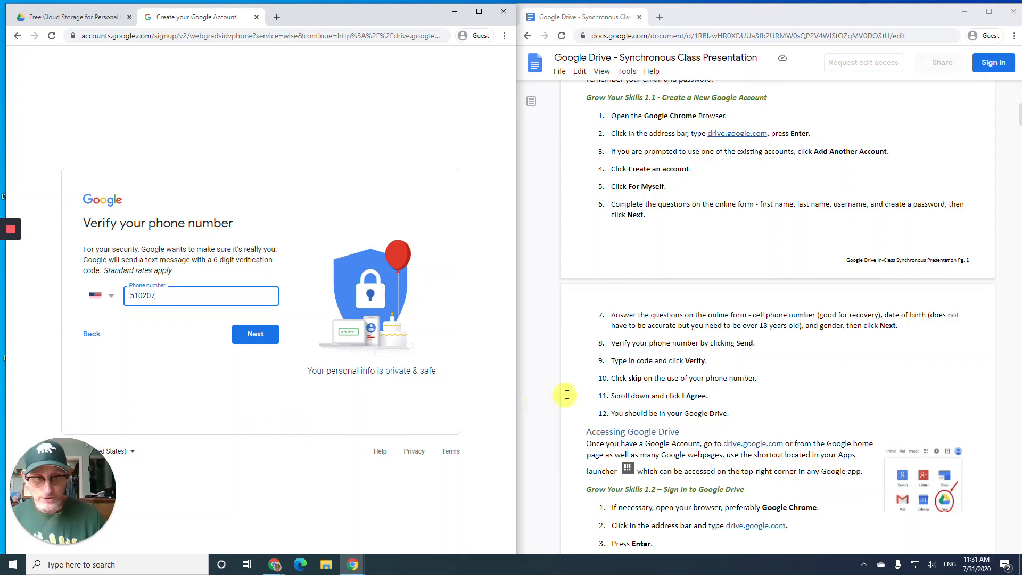
- Enter and correct the phone number, then submit it to receive a verification code
{"action": "scroll", "coordinate": [659, 284], "scroll_direction": "down", "scroll_amount": 3}
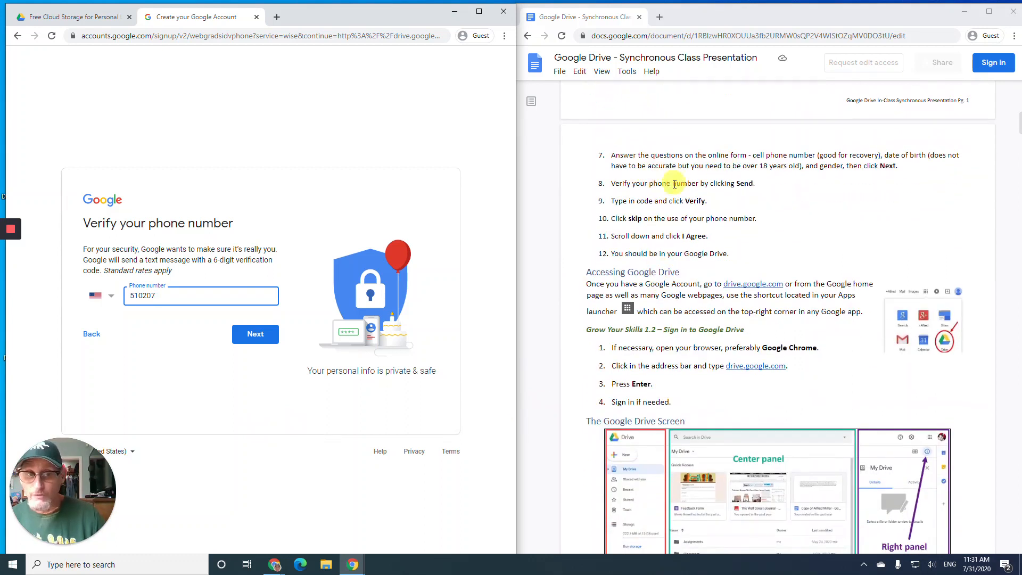
{"action": "scroll", "coordinate": [714, 192], "scroll_direction": "down", "scroll_amount": 1}
{"action": "scroll", "coordinate": [714, 192], "scroll_direction": "down", "scroll_amount": 1}
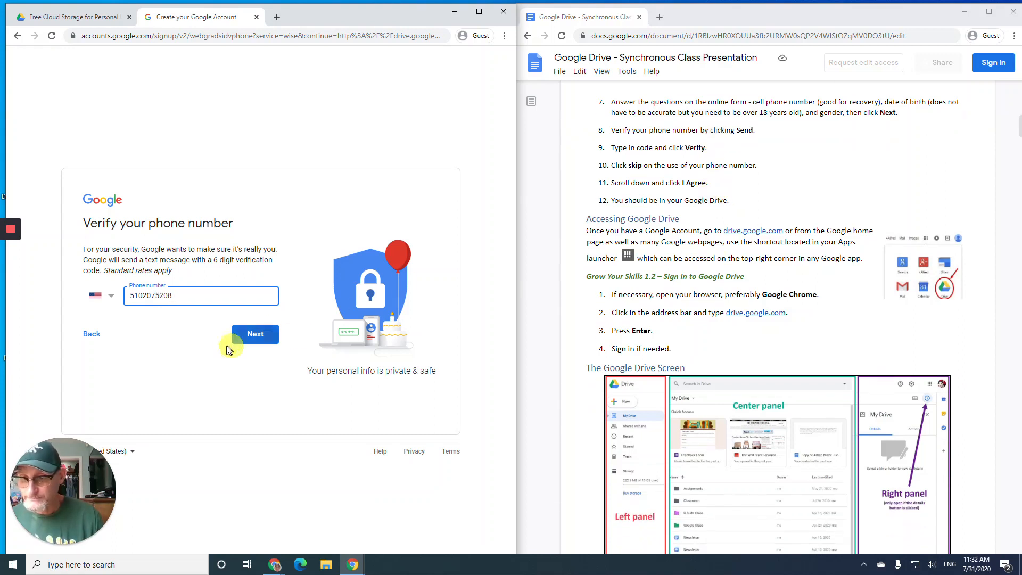
{"action": "left_click", "coordinate": [254, 333]}
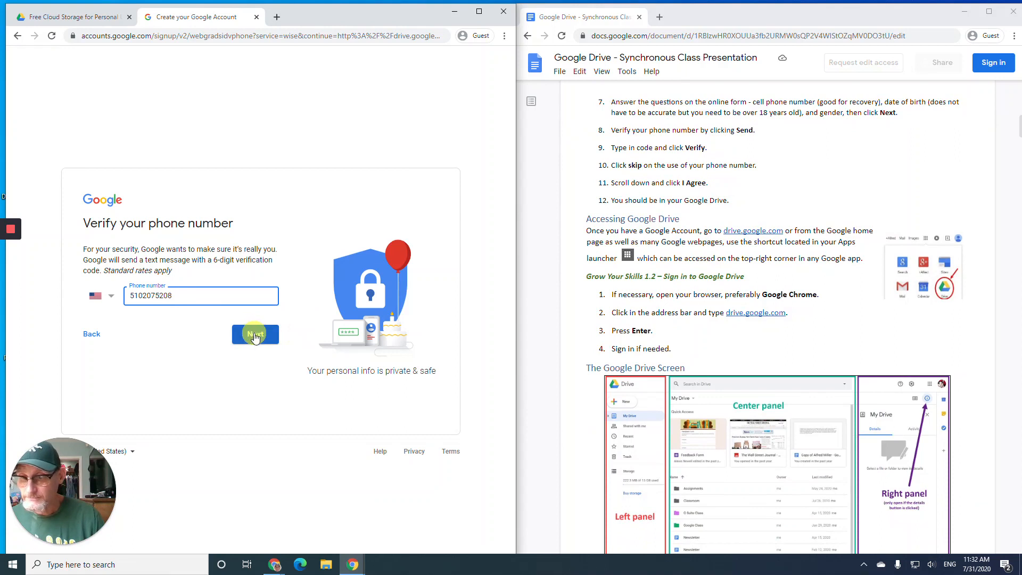
{"action": "left_click_drag", "start_coordinate": [183, 296], "coordinate": [143, 296]}
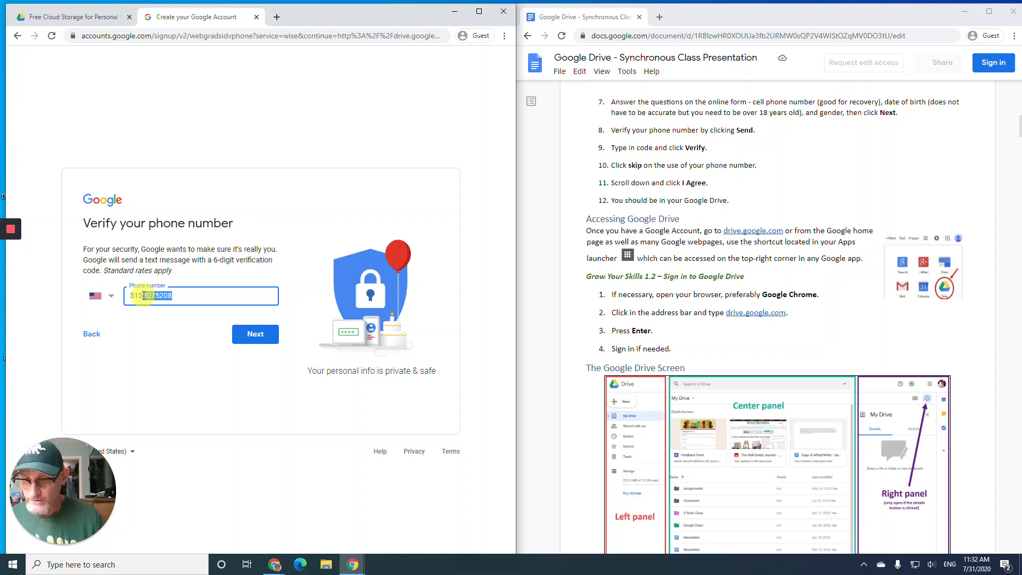
{"action": "left_click", "coordinate": [263, 334]}
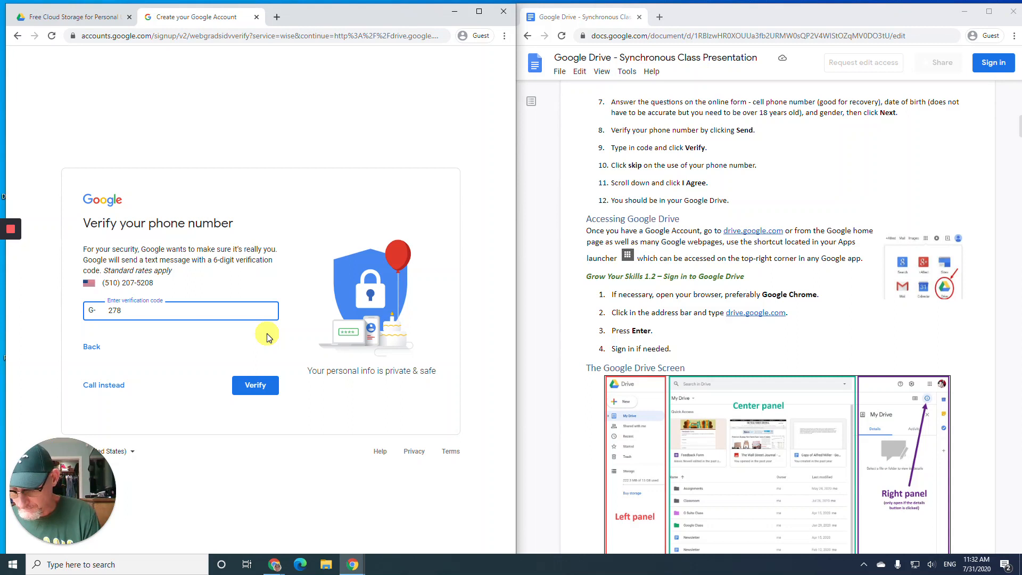
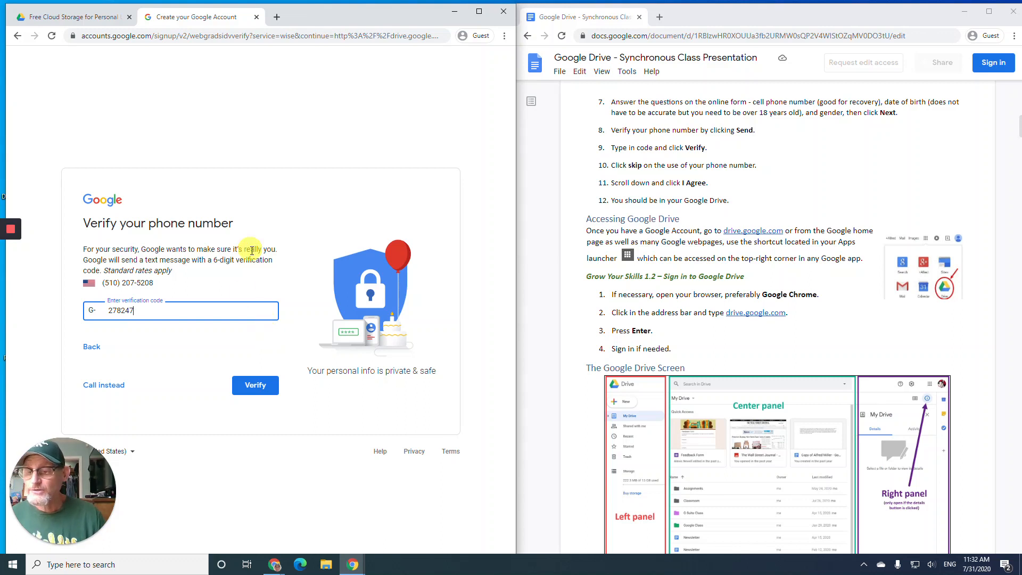
- Enter the texted verification code and verify it
{"action": "left_click", "coordinate": [251, 383]}
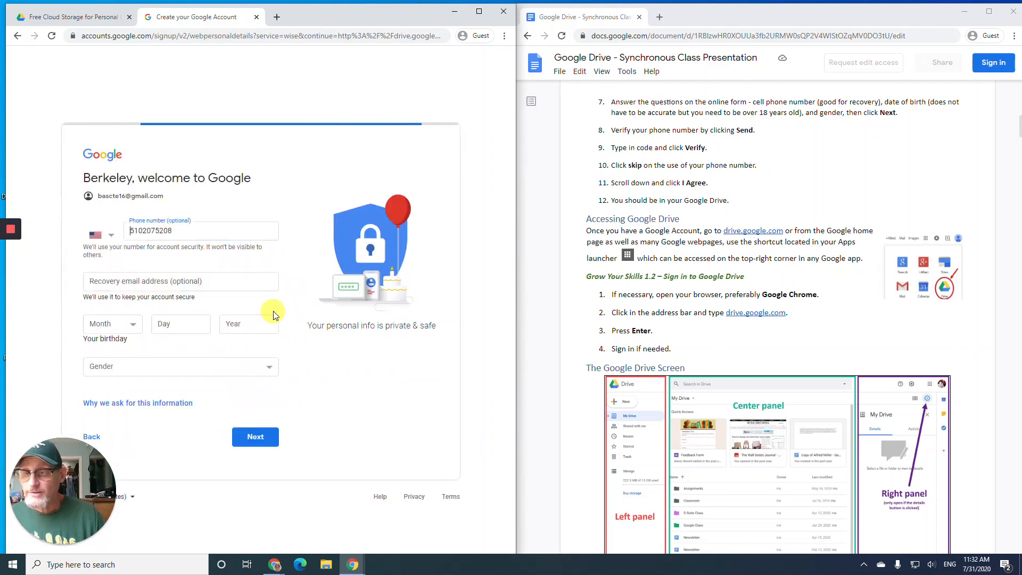
- Enter a recovery email, birthday January 1, 1970 and gender Male, then submit
{"action": "left_click", "coordinate": [137, 280]}
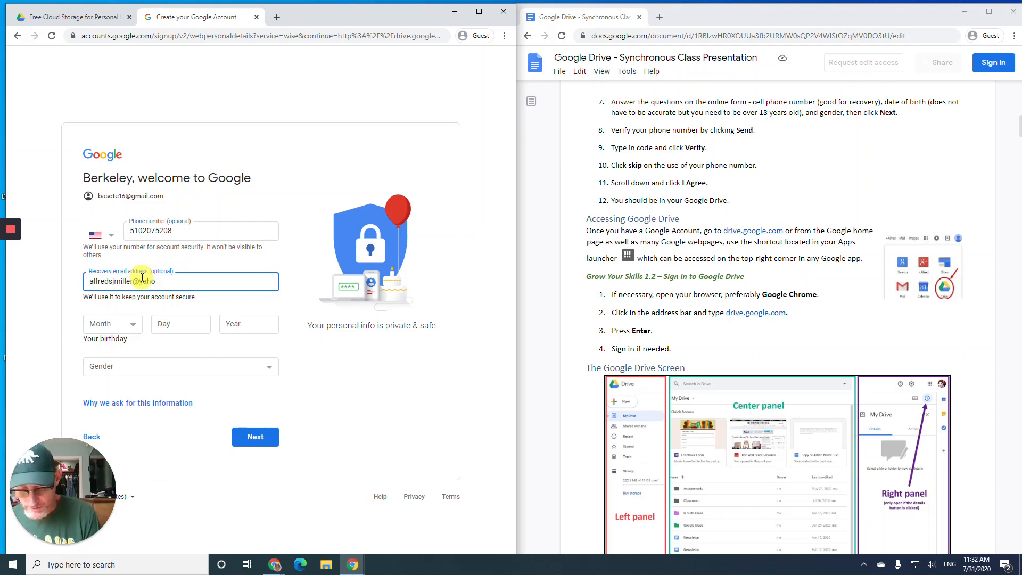
{"action": "left_click", "coordinate": [134, 326]}
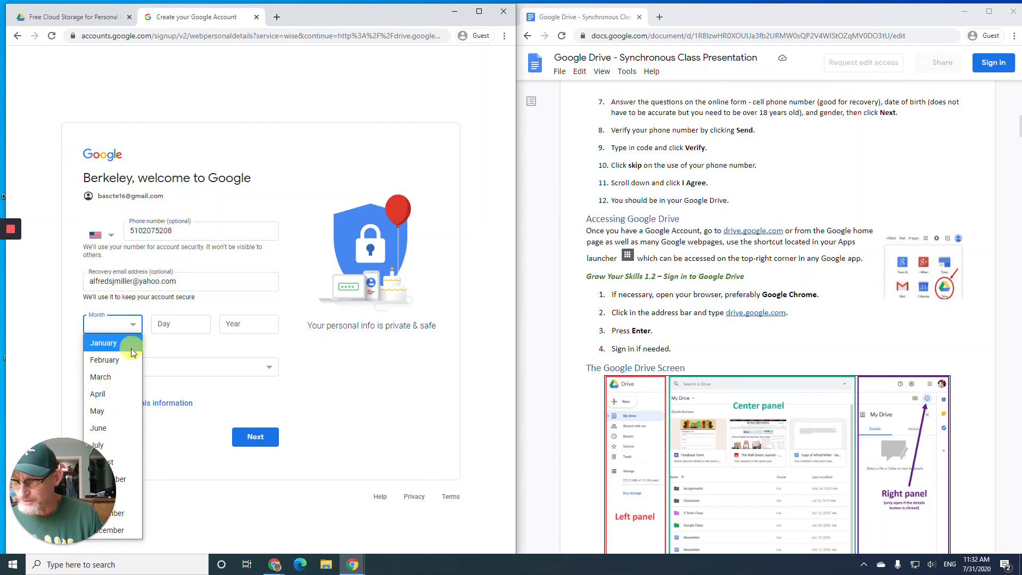
{"action": "left_click", "coordinate": [129, 347]}
{"action": "left_click", "coordinate": [172, 324]}
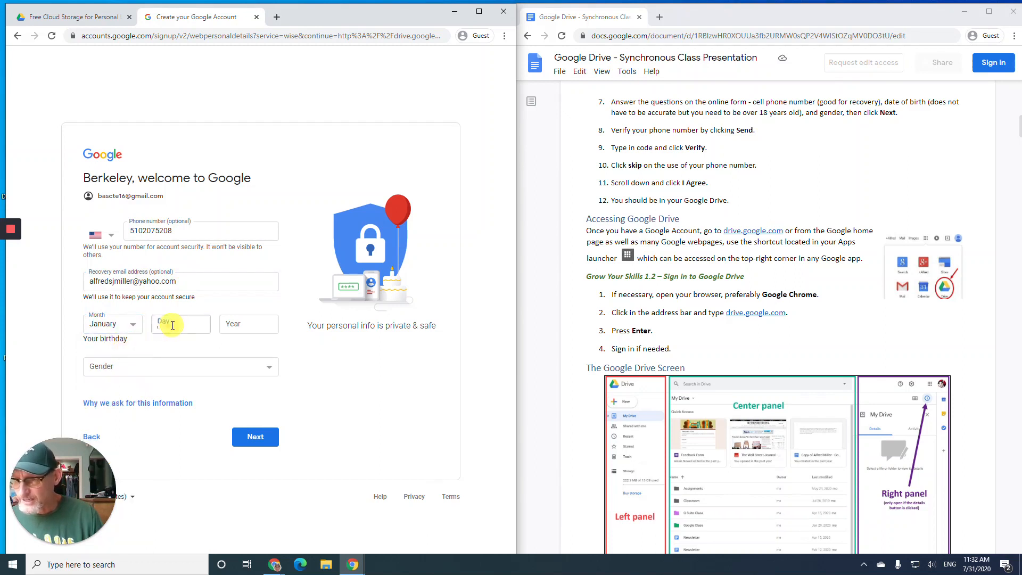
{"action": "type", "text": "1"}
{"action": "left_click", "coordinate": [234, 322]}
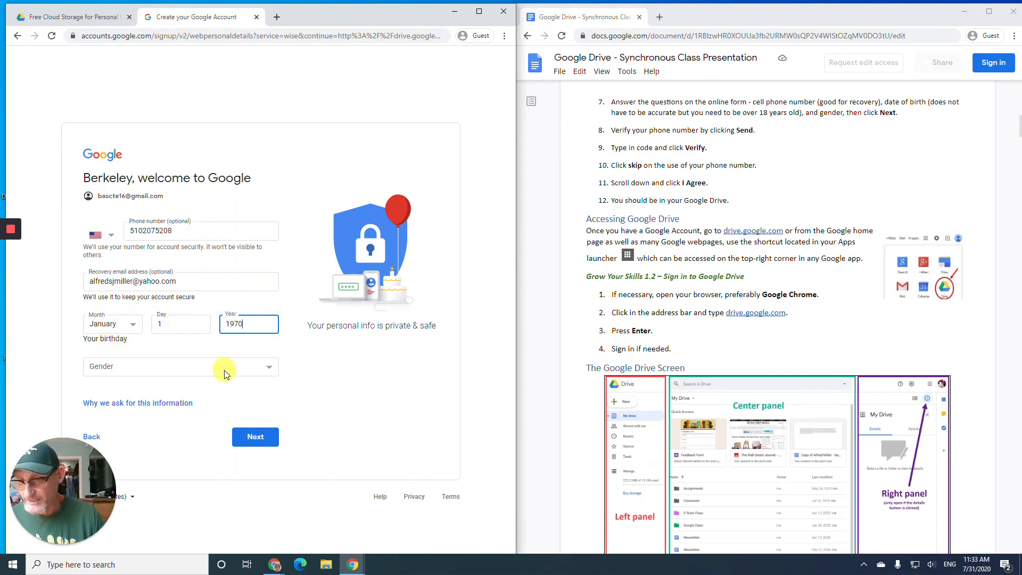
{"action": "left_click", "coordinate": [260, 374]}
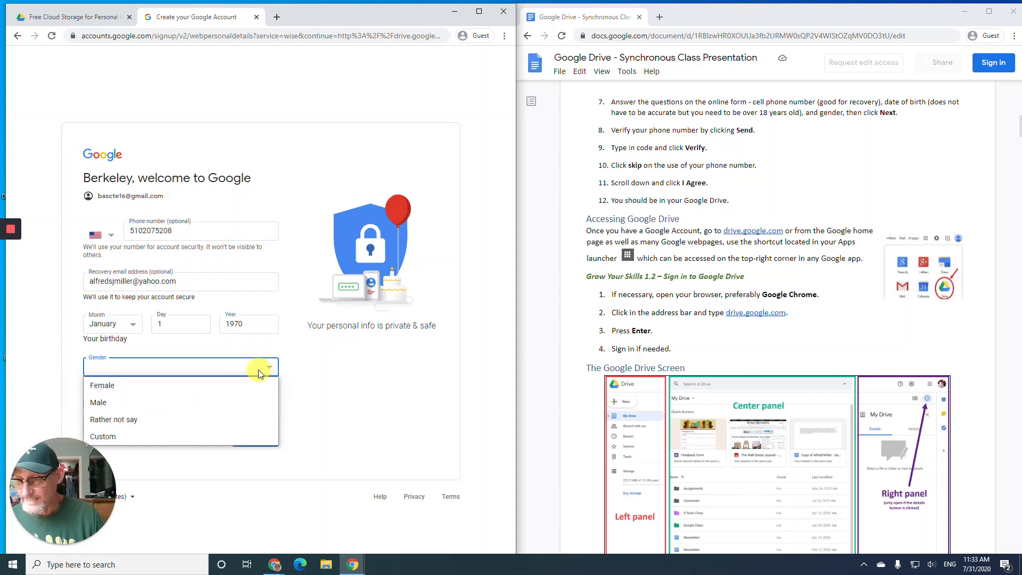
{"action": "left_click", "coordinate": [245, 404]}
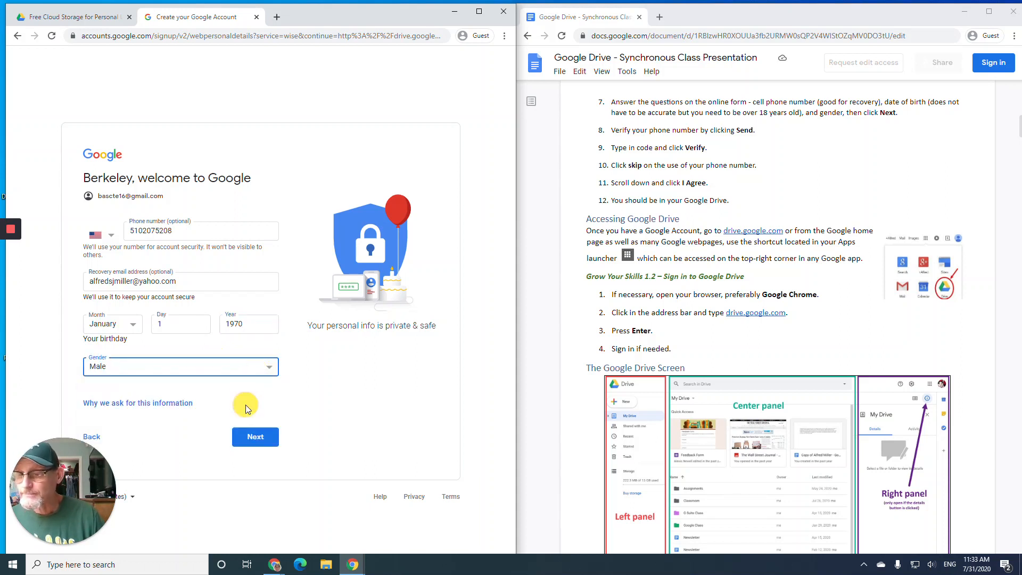
{"action": "left_click", "coordinate": [257, 440]}
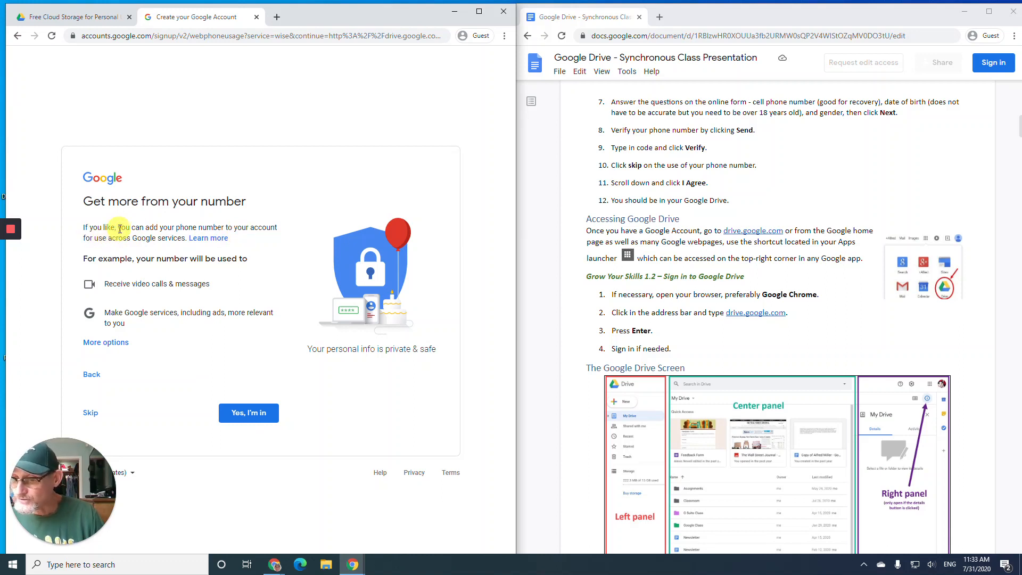
- Skip adding a phone number and agree to Google's Privacy and Terms to finish the account
{"action": "left_click", "coordinate": [93, 413]}
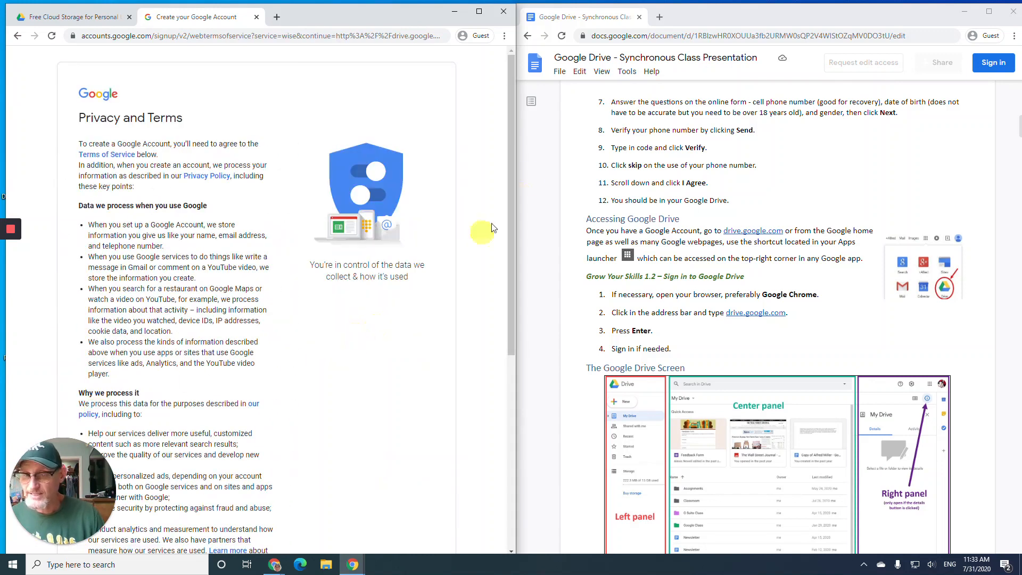
{"action": "left_click", "coordinate": [510, 161]}
{"action": "left_click_drag", "start_coordinate": [509, 161], "coordinate": [506, 395]}
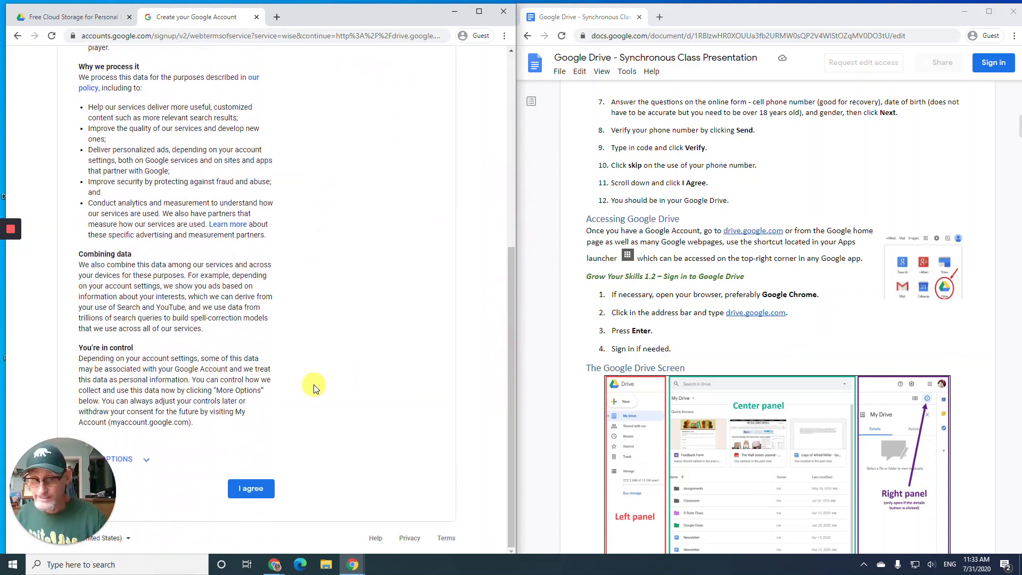
{"action": "left_click", "coordinate": [255, 488]}
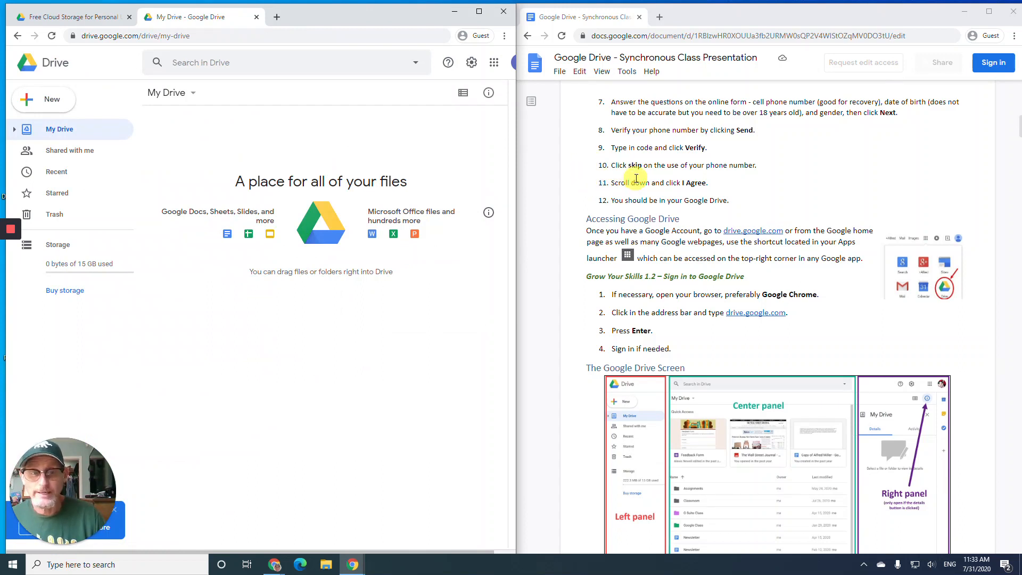
- Reorder the Google apps launcher so Drive, Docs and Sheets occupy the first slots
{"action": "scroll", "coordinate": [636, 178], "scroll_direction": "down", "scroll_amount": 1}
{"action": "scroll", "coordinate": [631, 170], "scroll_direction": "down", "scroll_amount": 1}
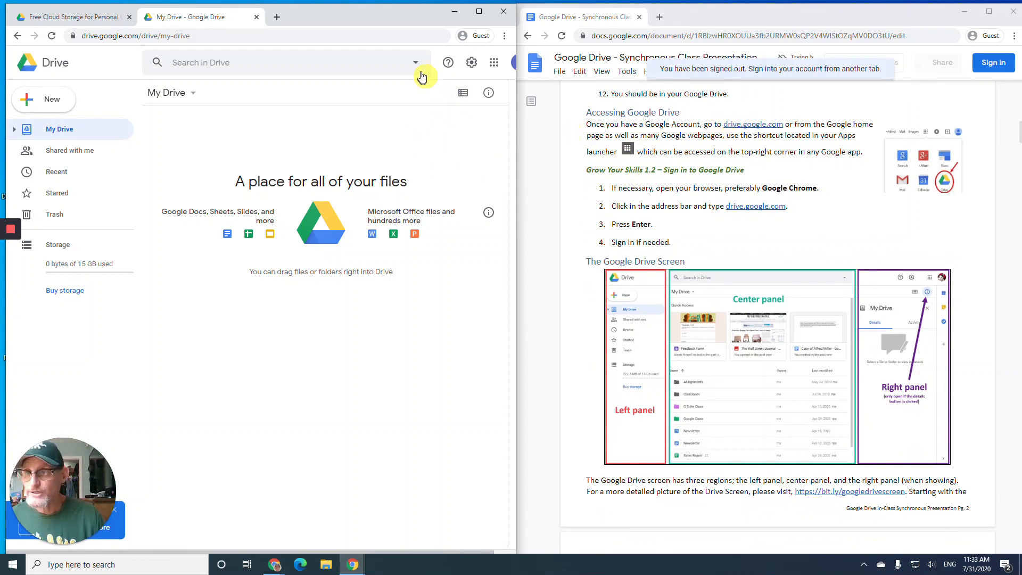
{"action": "left_click", "coordinate": [495, 64]}
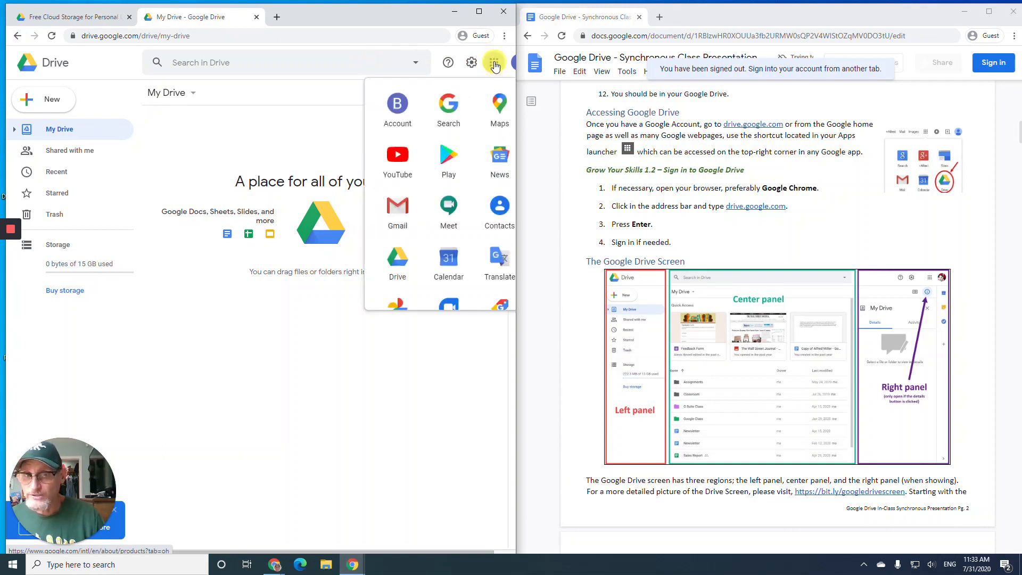
{"action": "scroll", "coordinate": [451, 157], "scroll_direction": "down", "scroll_amount": 3}
{"action": "scroll", "coordinate": [454, 161], "scroll_direction": "down", "scroll_amount": 3}
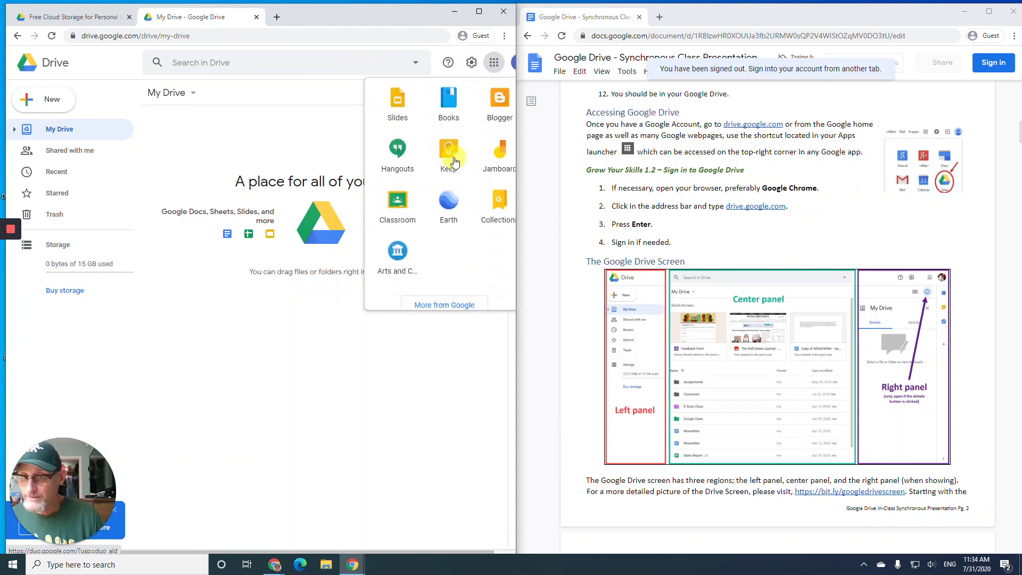
{"action": "scroll", "coordinate": [452, 160], "scroll_direction": "up", "scroll_amount": 6}
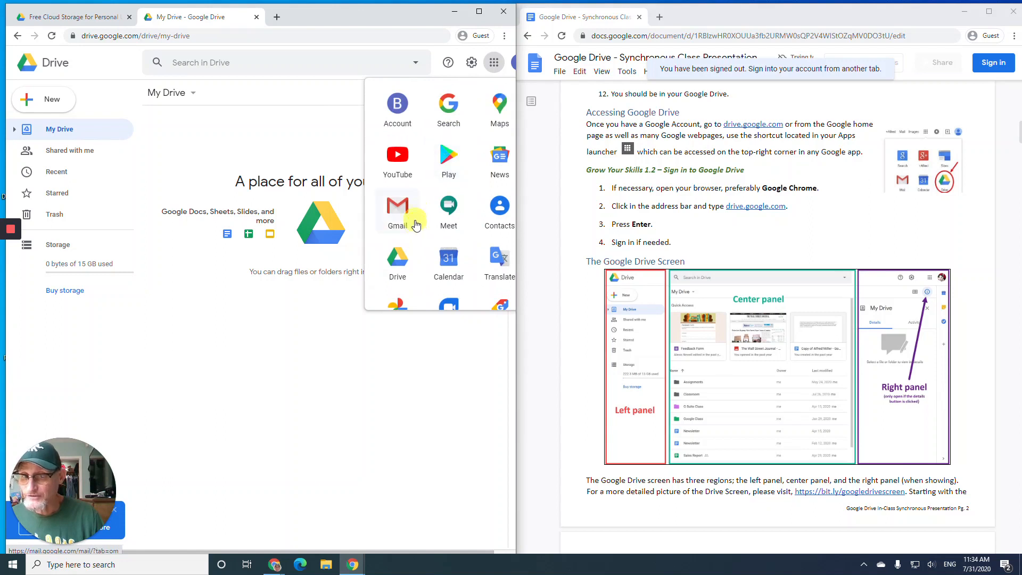
{"action": "left_click_drag", "start_coordinate": [397, 257], "coordinate": [448, 108]}
{"action": "left_click_drag", "start_coordinate": [449, 367], "coordinate": [490, 108]}
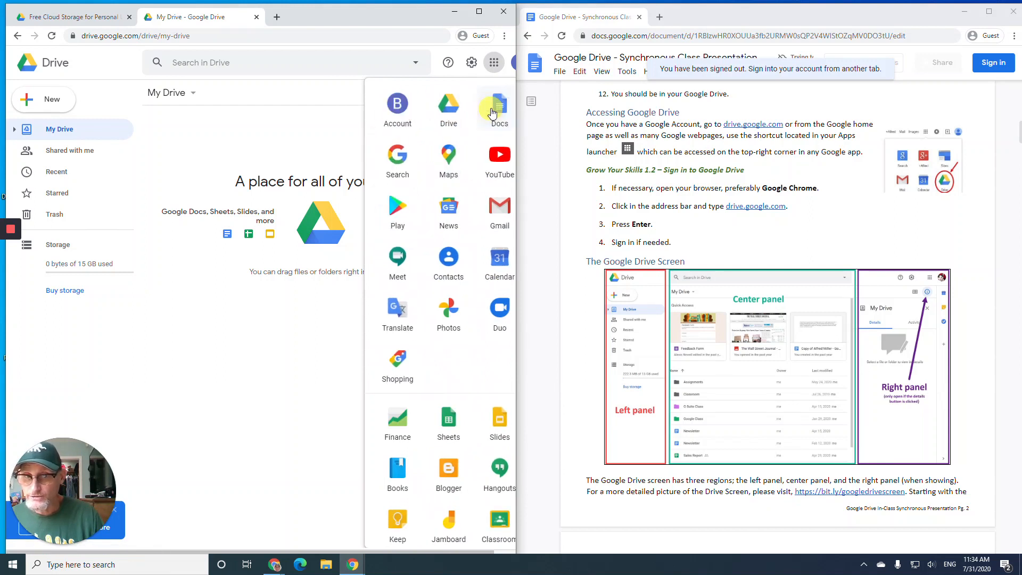
{"action": "left_click_drag", "start_coordinate": [450, 427], "coordinate": [398, 158]}
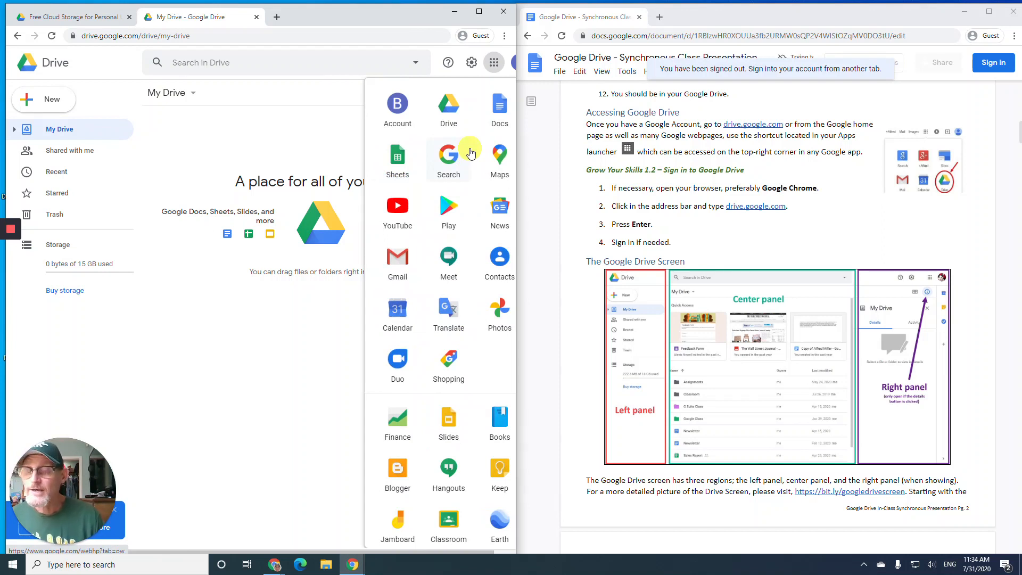
- Dismiss the apps launcher and look over the empty My Drive page showing 0 bytes used
{"action": "left_click", "coordinate": [300, 135]}
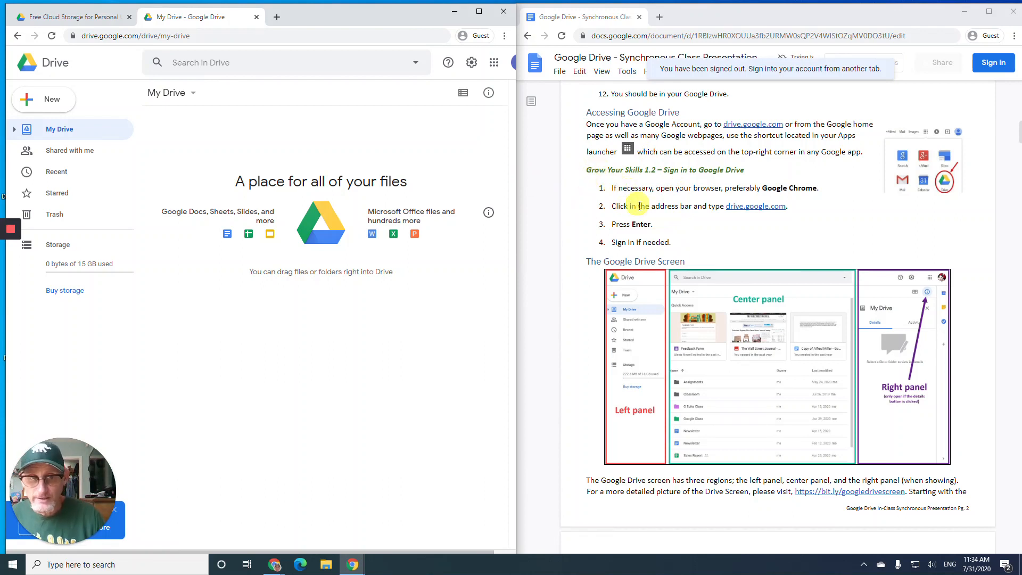
{"action": "scroll", "coordinate": [639, 210], "scroll_direction": "down", "scroll_amount": 1}
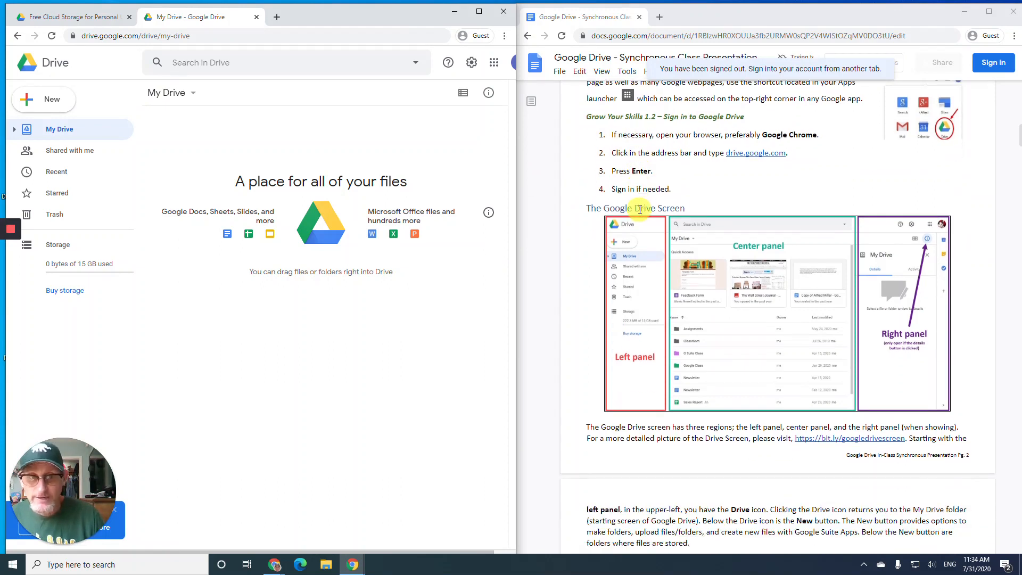
{"action": "scroll", "coordinate": [639, 208], "scroll_direction": "down", "scroll_amount": 2}
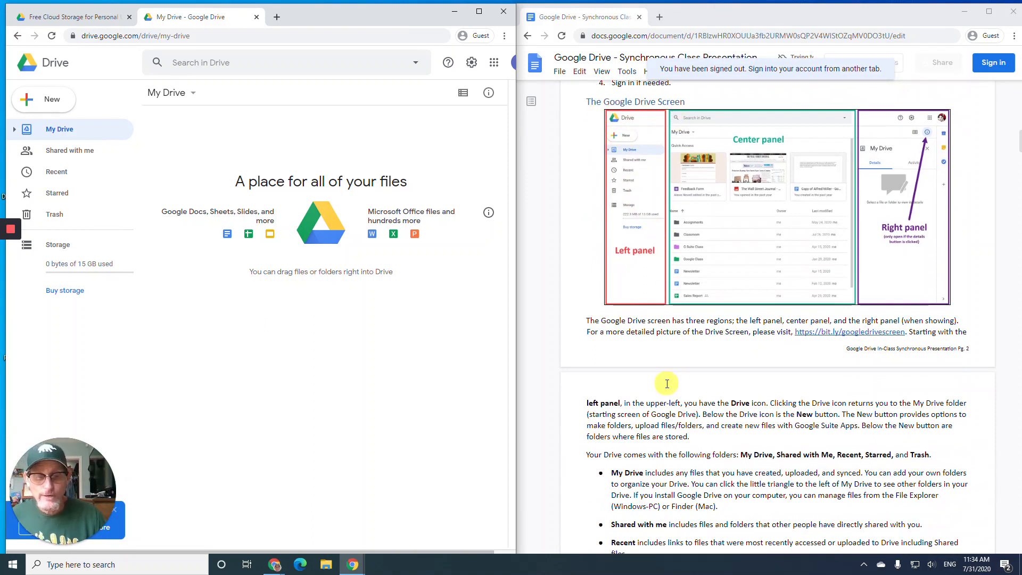
{"action": "scroll", "coordinate": [661, 369], "scroll_direction": "down", "scroll_amount": 1}
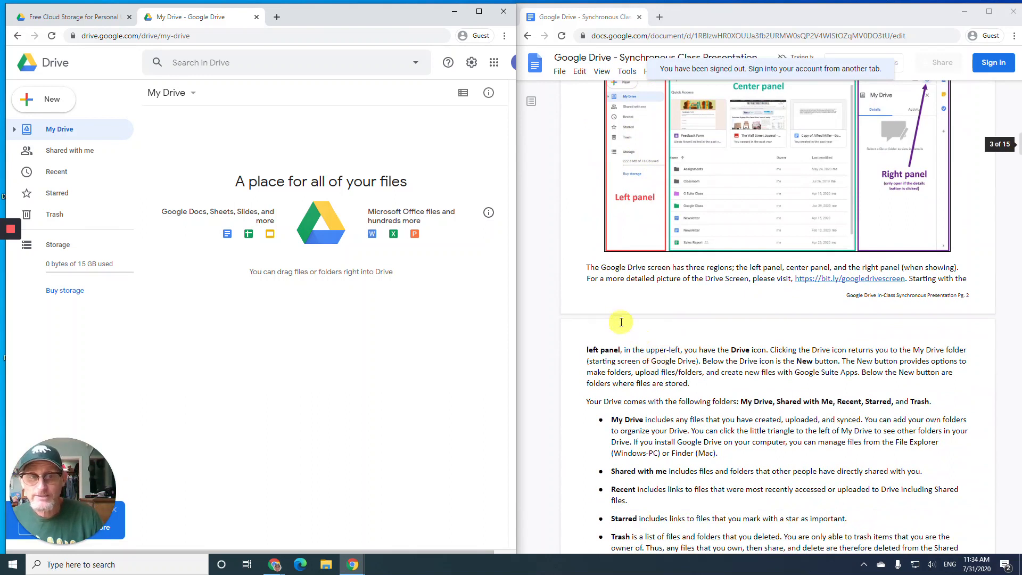
{"action": "scroll", "coordinate": [621, 320], "scroll_direction": "up", "scroll_amount": 1}
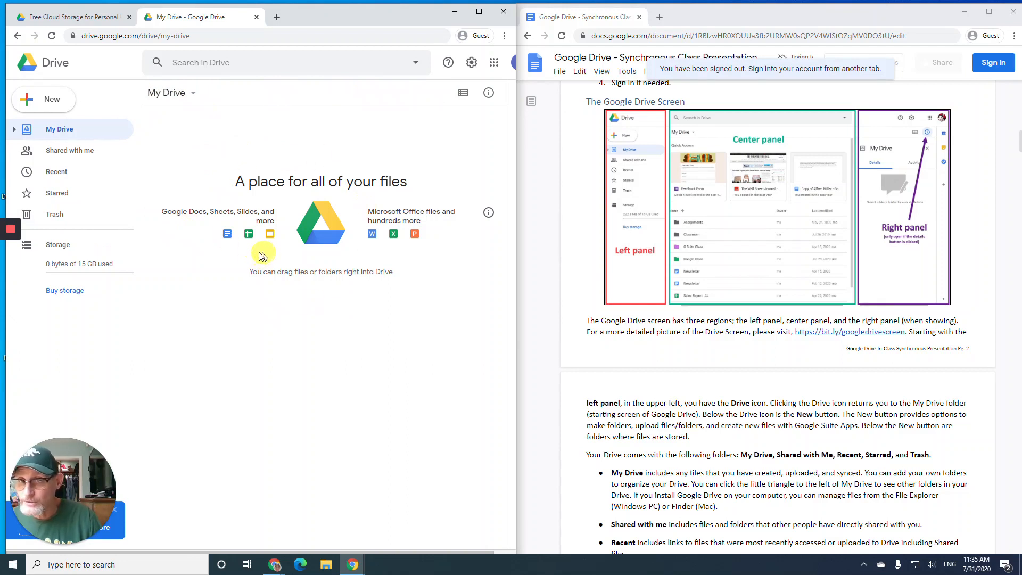
{"action": "left_click", "coordinate": [489, 94]}
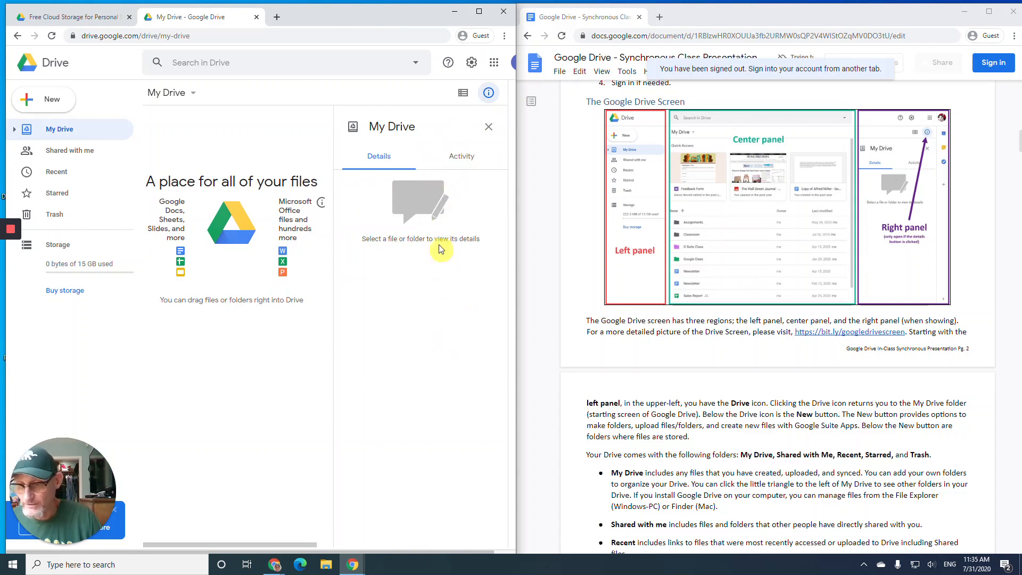
{"action": "left_click", "coordinate": [487, 93]}
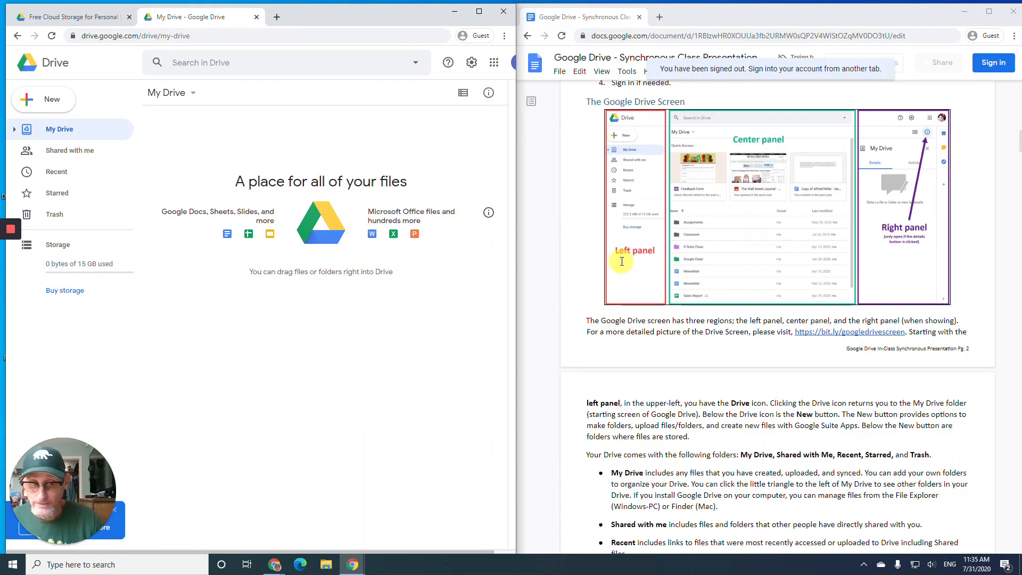
{"action": "scroll", "coordinate": [621, 257], "scroll_direction": "down", "scroll_amount": 2}
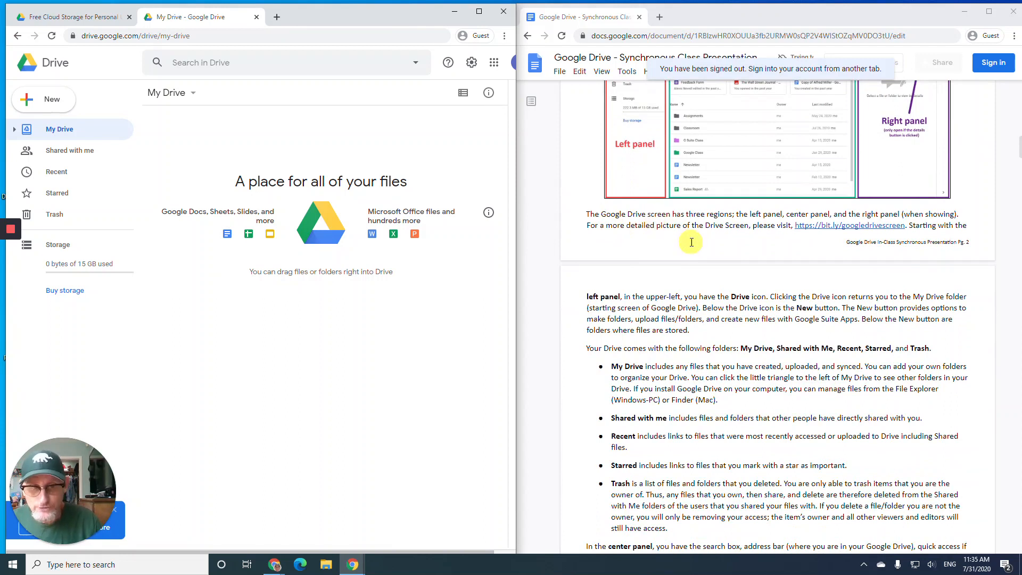
{"action": "scroll", "coordinate": [692, 242], "scroll_direction": "down", "scroll_amount": 2}
{"action": "scroll", "coordinate": [691, 242], "scroll_direction": "down", "scroll_amount": 1}
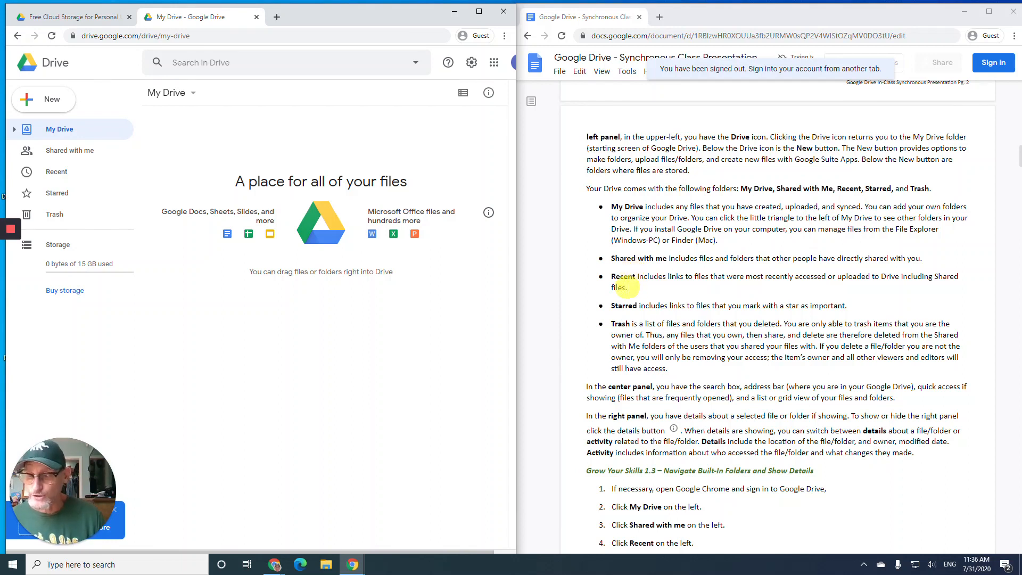
{"action": "scroll", "coordinate": [612, 266], "scroll_direction": "down", "scroll_amount": 2}
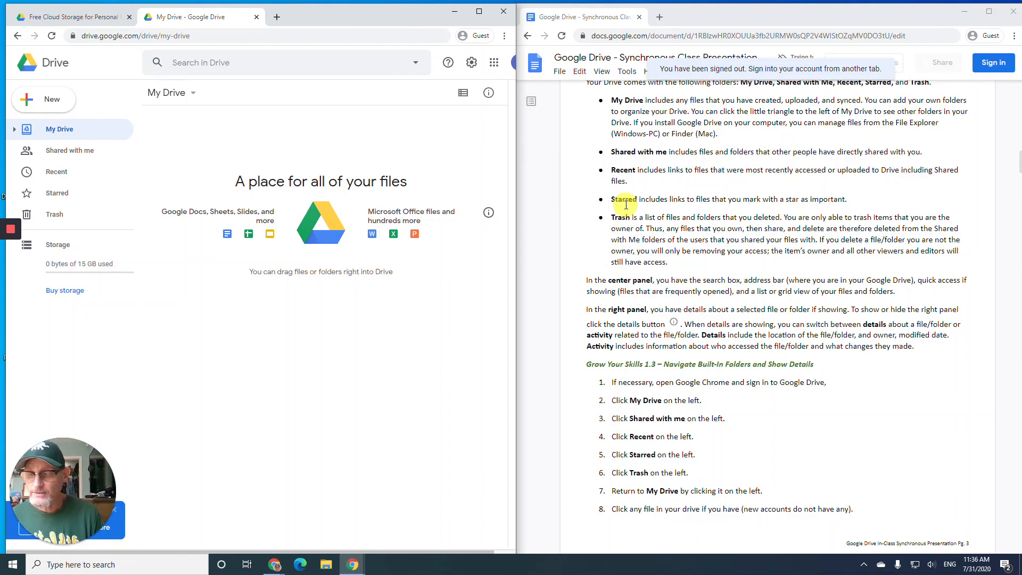
{"action": "mouse_move", "coordinate": [488, 212]}
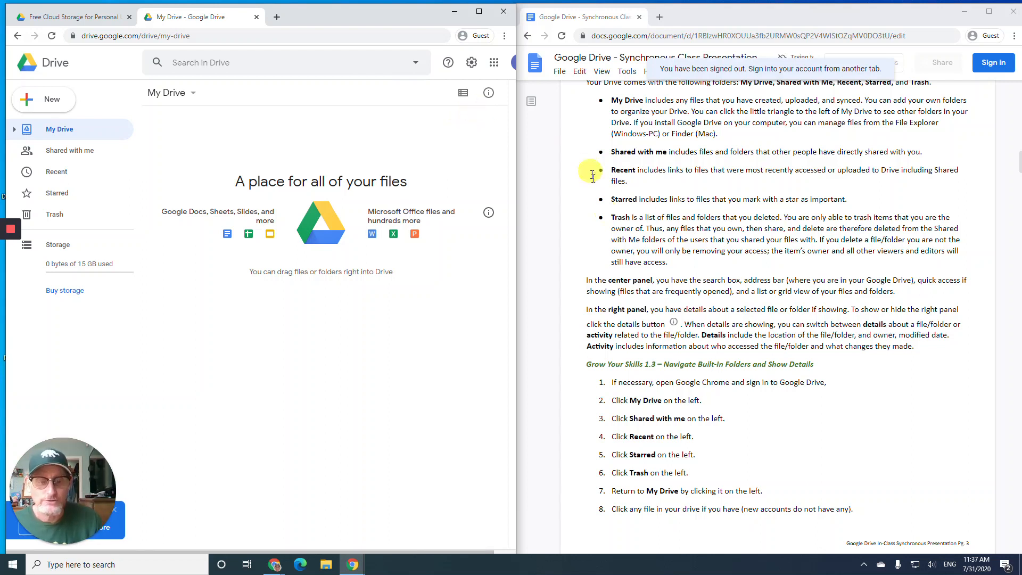
{"action": "scroll", "coordinate": [606, 241], "scroll_direction": "down", "scroll_amount": 4}
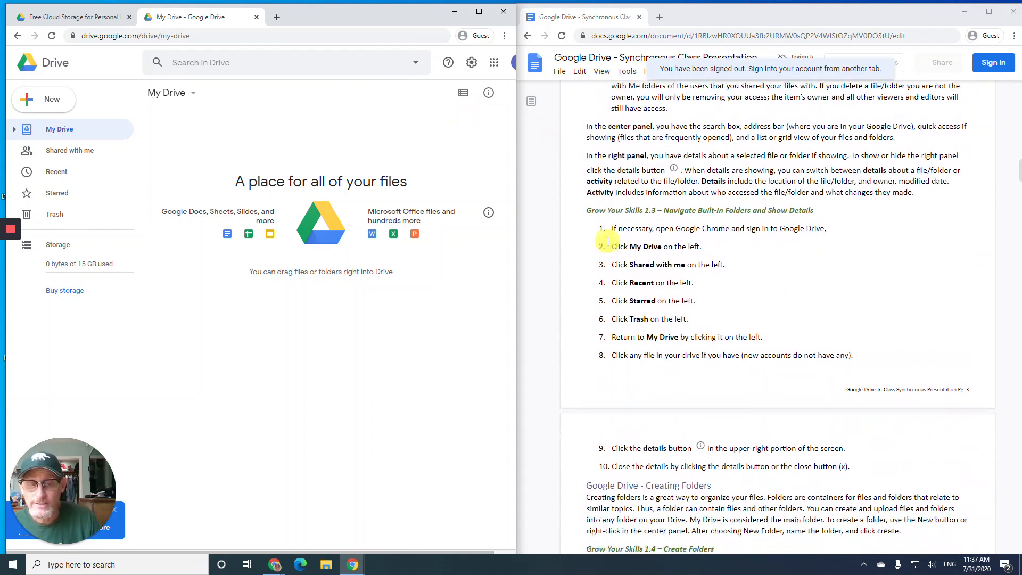
{"action": "scroll", "coordinate": [608, 239], "scroll_direction": "down", "scroll_amount": 1}
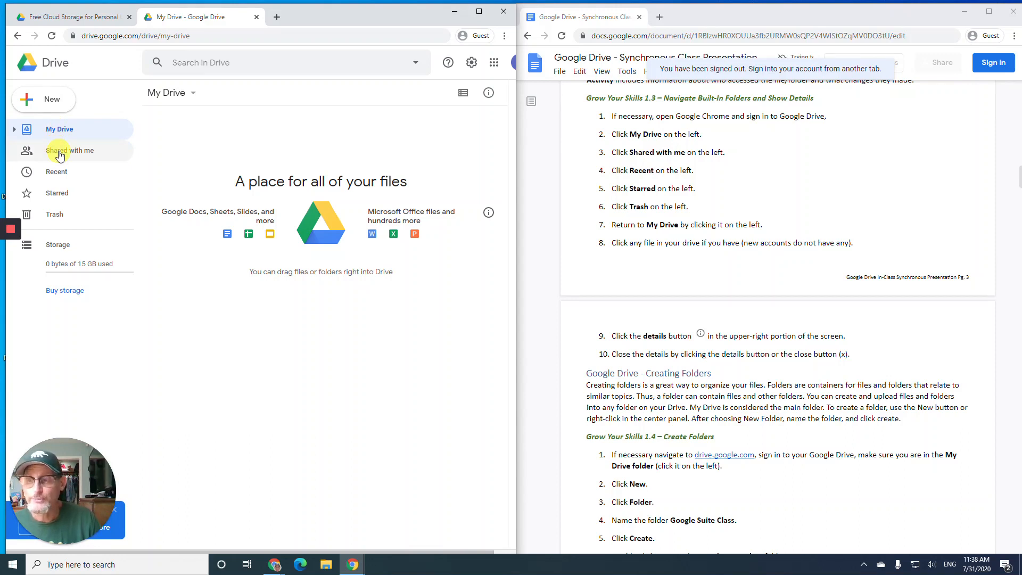
- Visit Shared with me, Recent and Starred in turn, ending on the empty Trash view
{"action": "left_click", "coordinate": [60, 155]}
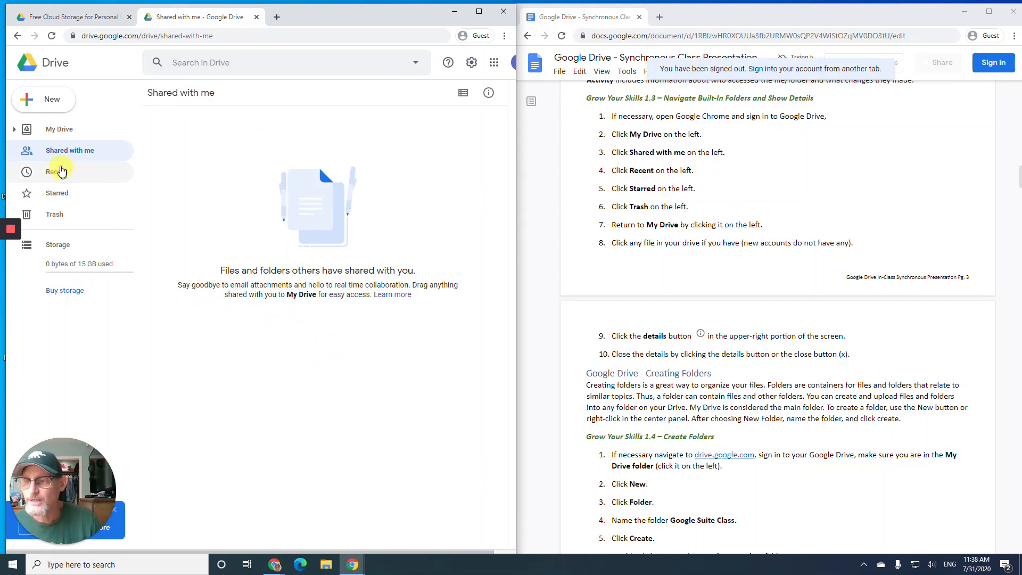
{"action": "left_click", "coordinate": [60, 171]}
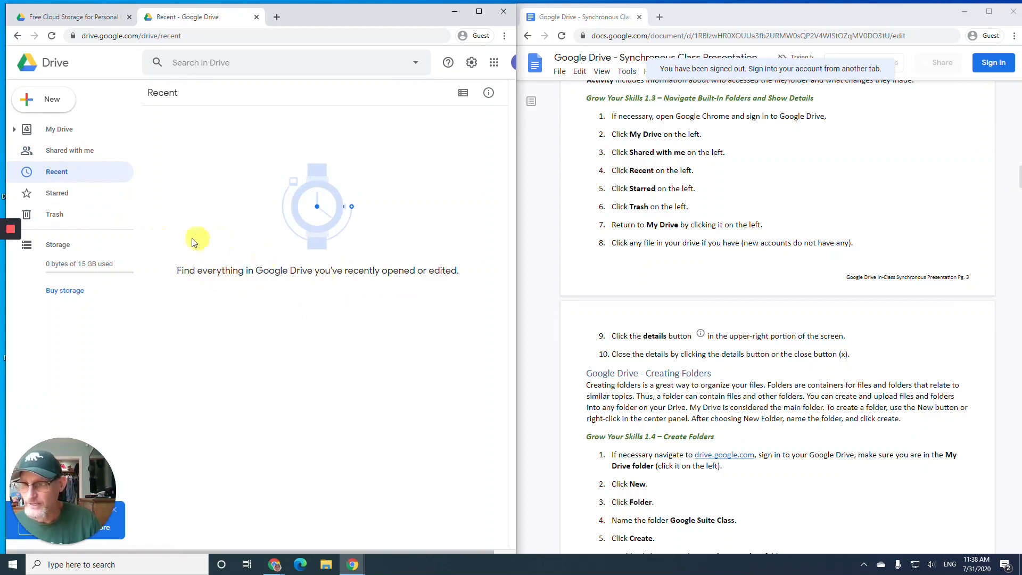
{"action": "left_click", "coordinate": [59, 193]}
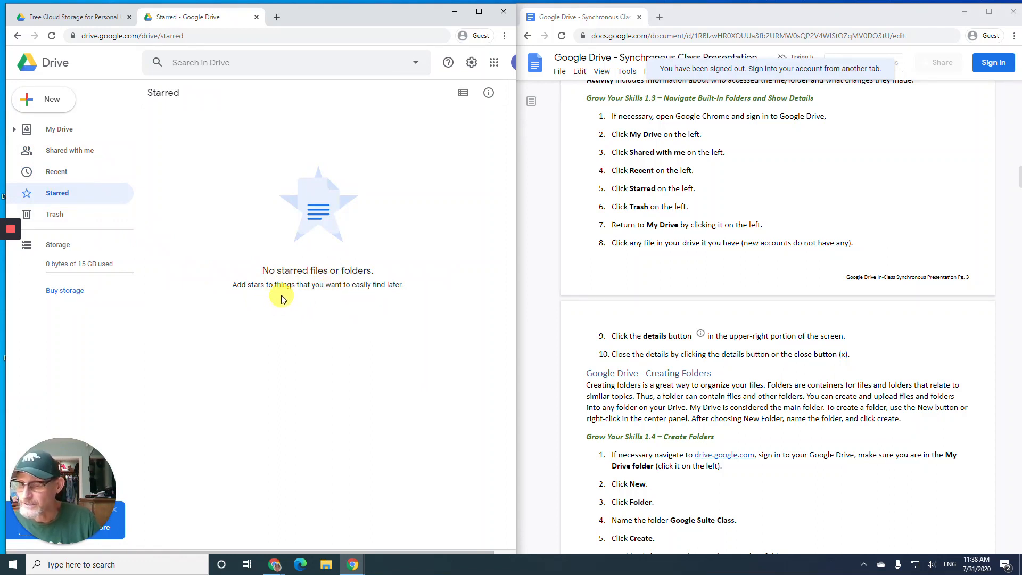
{"action": "left_click", "coordinate": [60, 214]}
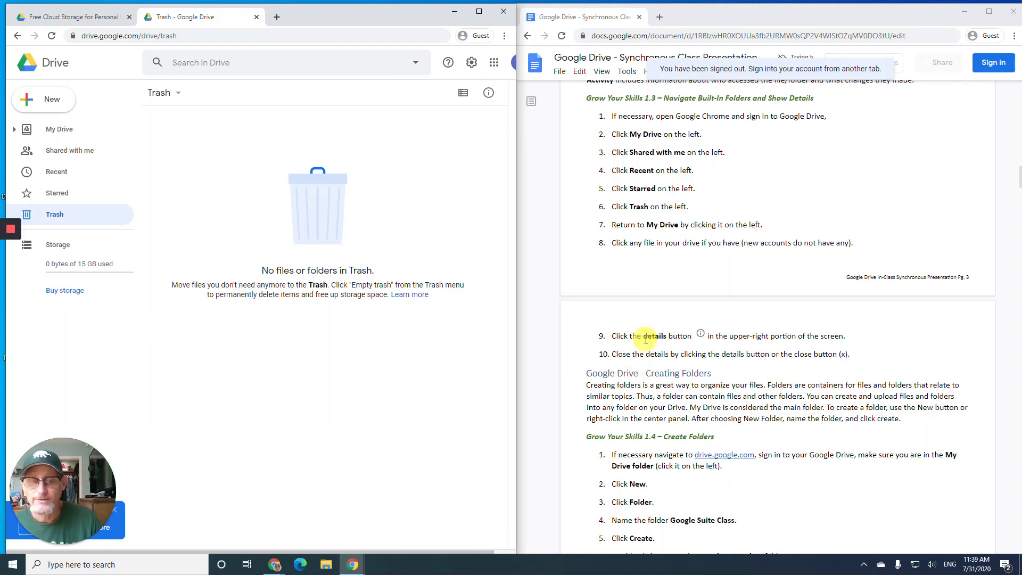
{"action": "scroll", "coordinate": [642, 337], "scroll_direction": "down", "scroll_amount": 1}
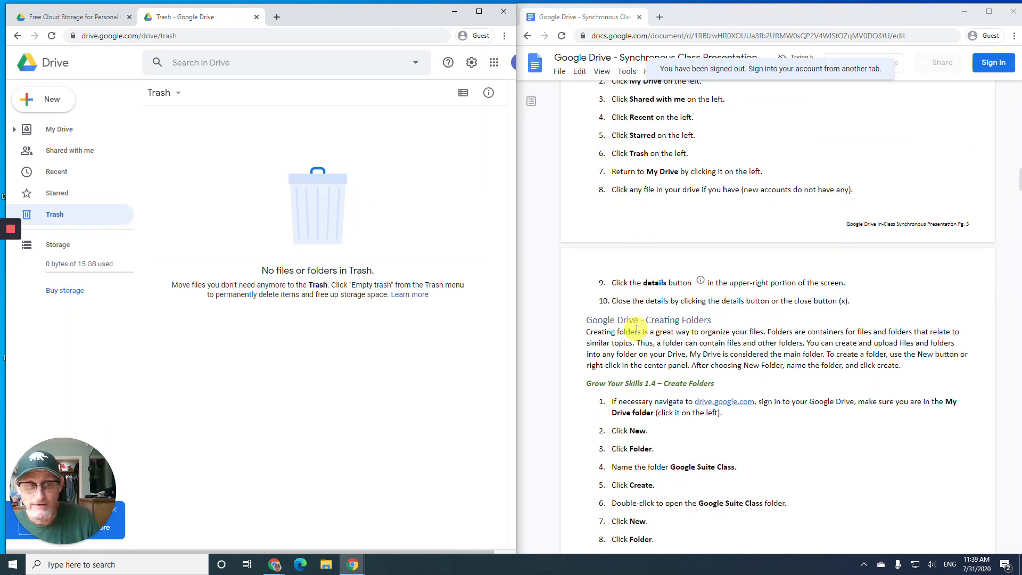
- Return to My Drive, check its Details and Activity panel, then close the panel
{"action": "left_click", "coordinate": [68, 138]}
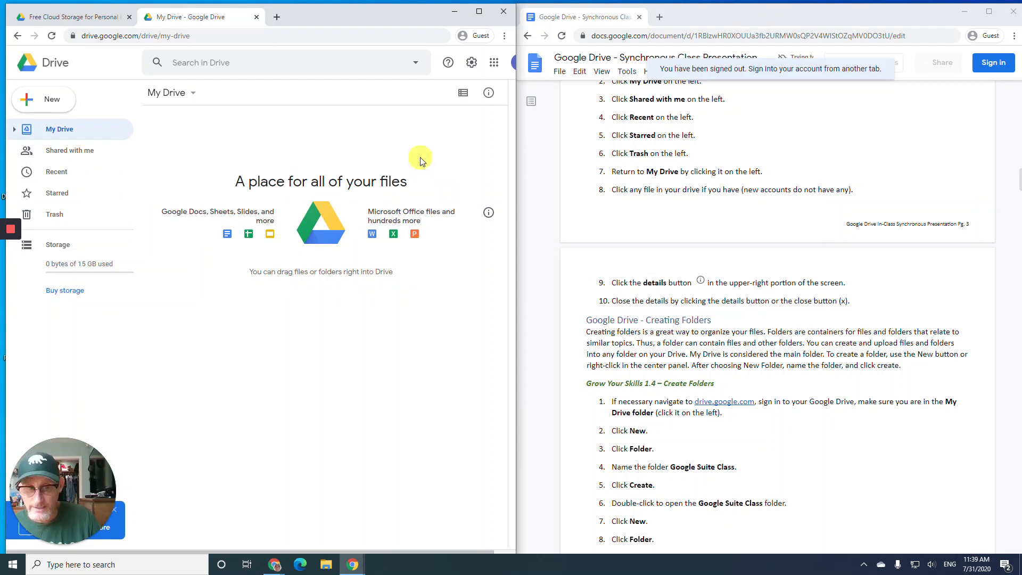
{"action": "left_click", "coordinate": [488, 96]}
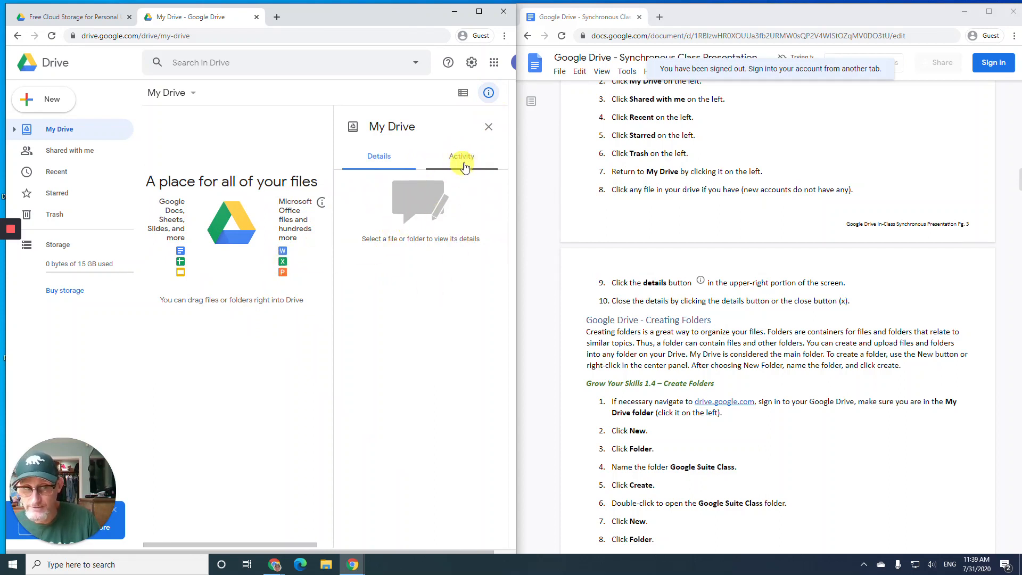
{"action": "left_click", "coordinate": [461, 160]}
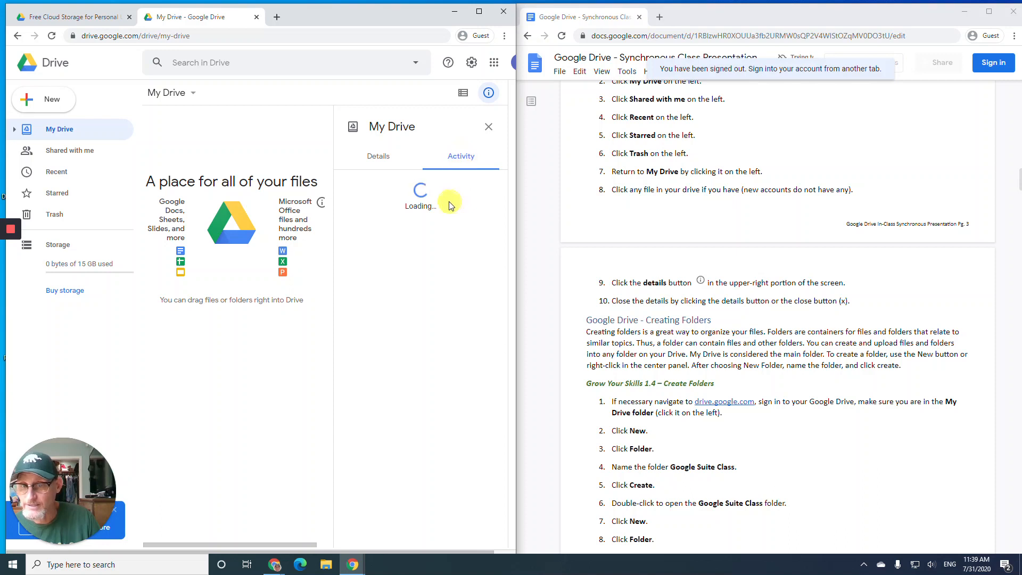
{"action": "left_click", "coordinate": [380, 161]}
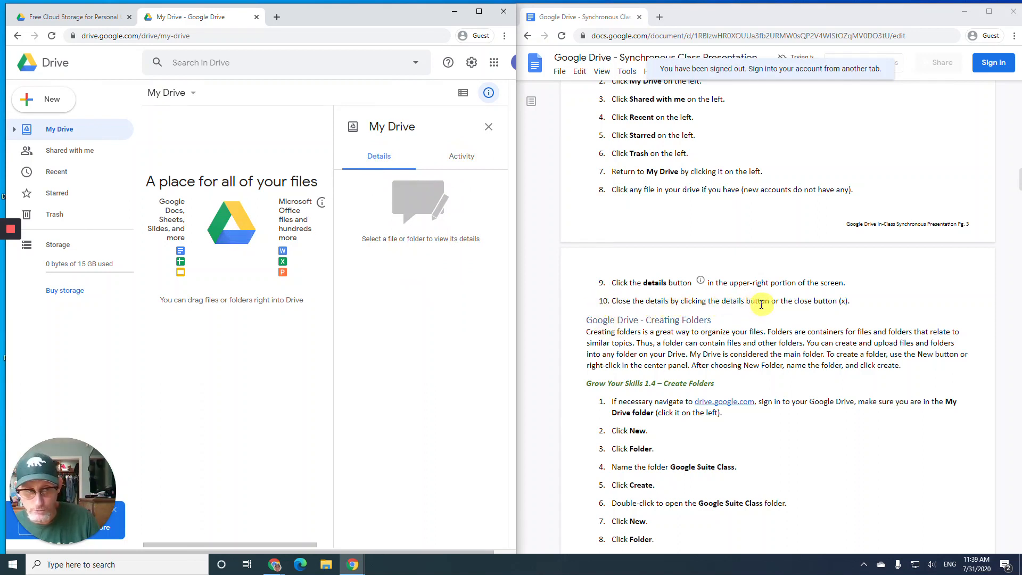
{"action": "left_click", "coordinate": [488, 129]}
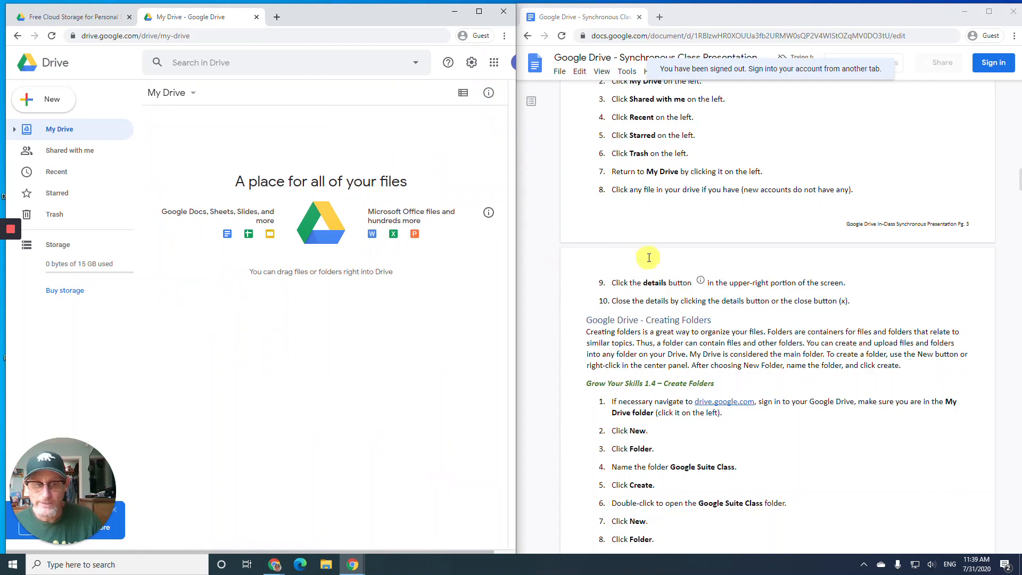
{"action": "scroll", "coordinate": [644, 264], "scroll_direction": "down", "scroll_amount": 4}
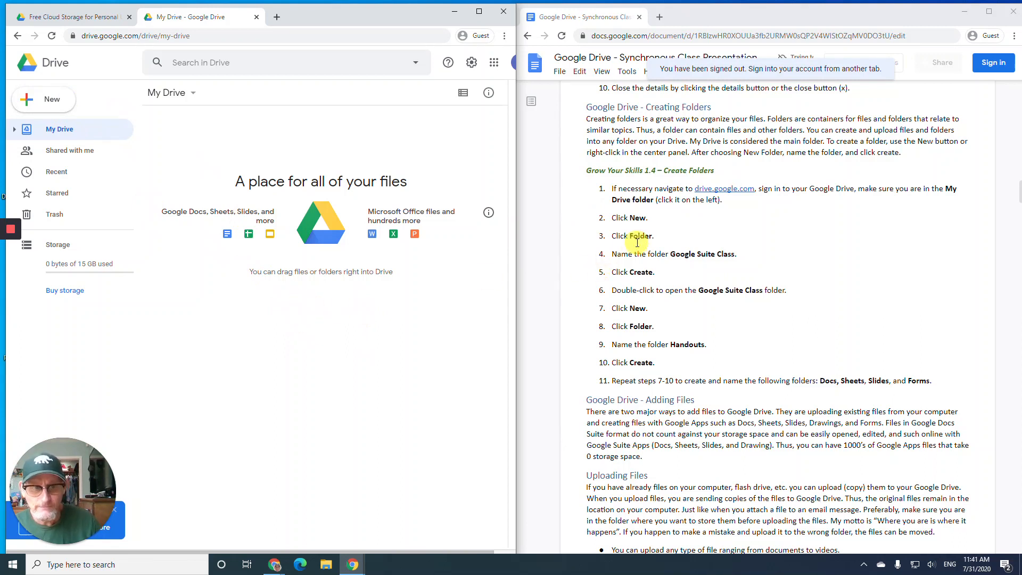
{"action": "scroll", "coordinate": [638, 243], "scroll_direction": "down", "scroll_amount": 1}
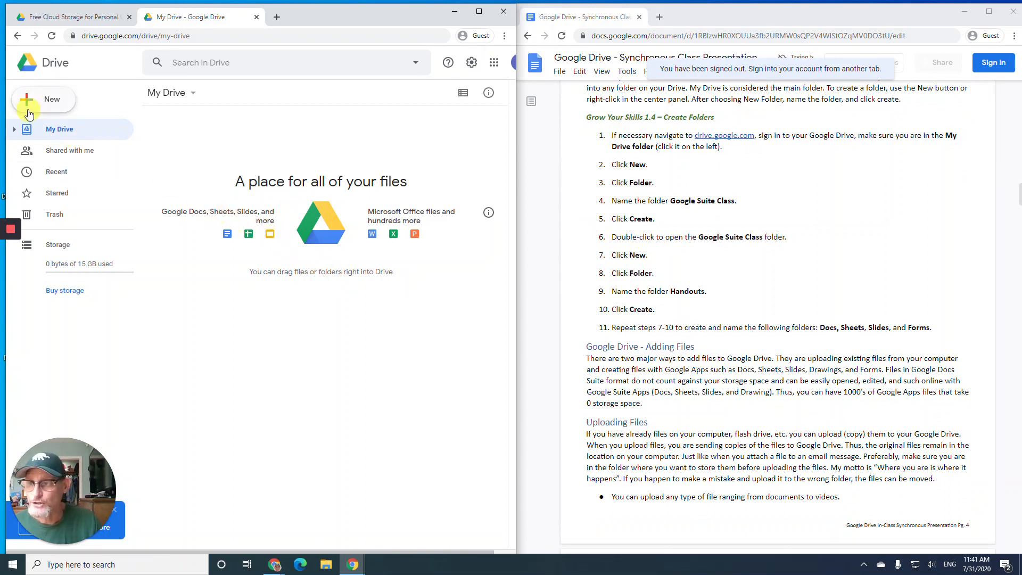
- Create a new folder named 'Google Suite Class' in My Drive
{"action": "left_click", "coordinate": [18, 101]}
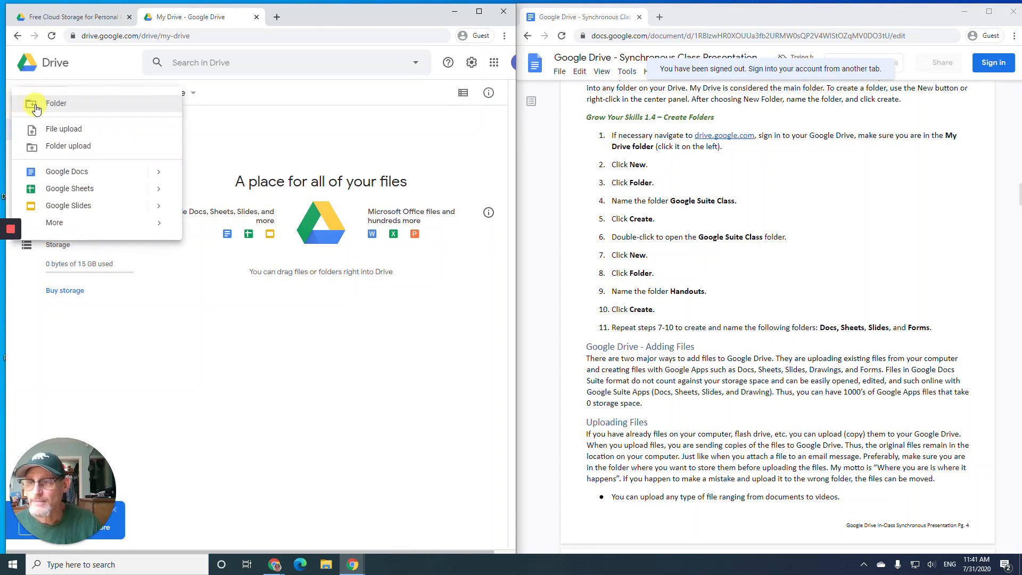
{"action": "left_click", "coordinate": [59, 105]}
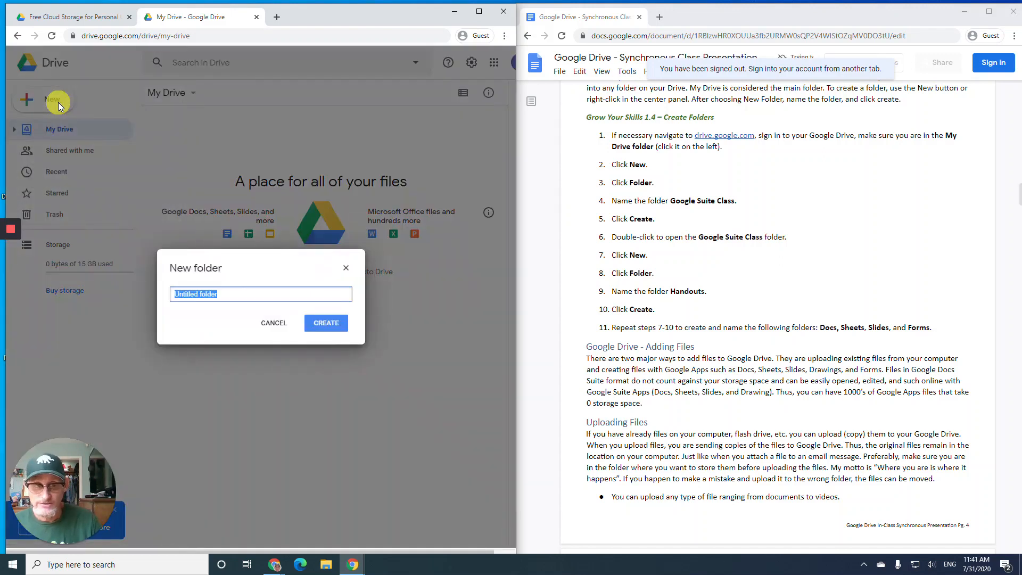
{"action": "type", "text": "G"}
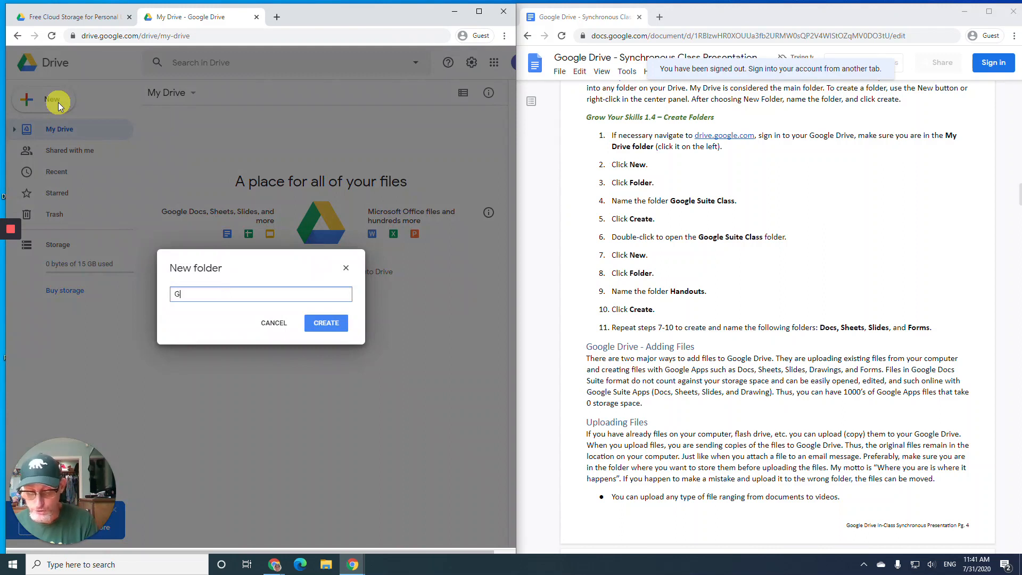
{"action": "type", "text": "oogle Su"}
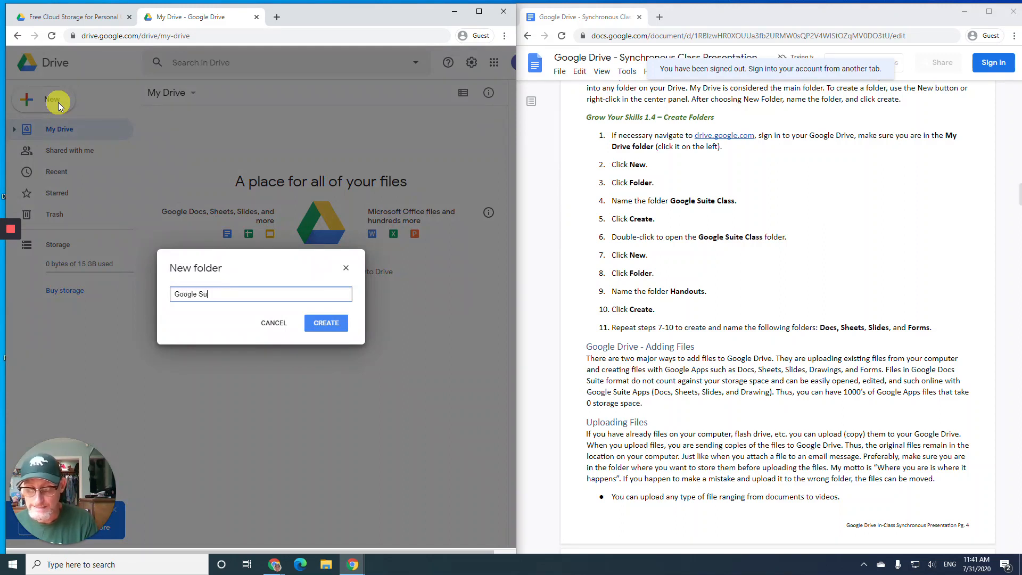
{"action": "type", "text": "ite Class"}
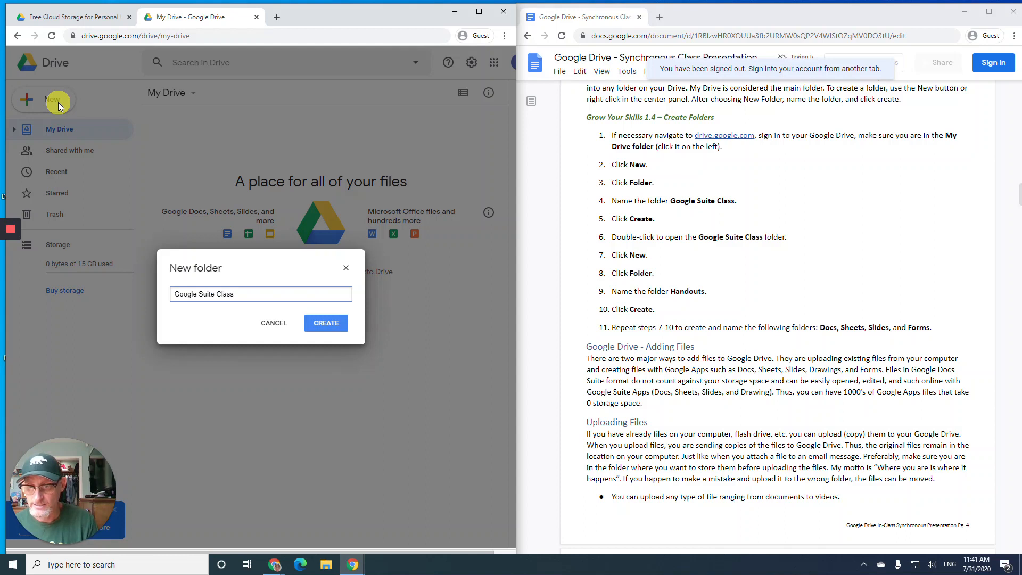
{"action": "left_click", "coordinate": [326, 323]}
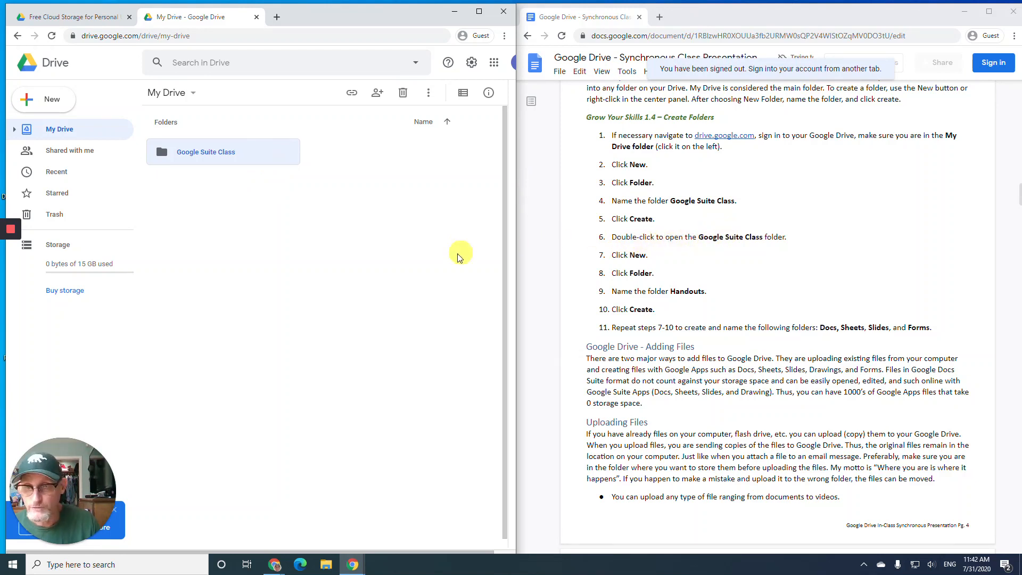
- Open the Google Suite Class folder and create a 'Handouts' subfolder inside it
{"action": "double_click", "coordinate": [229, 157]}
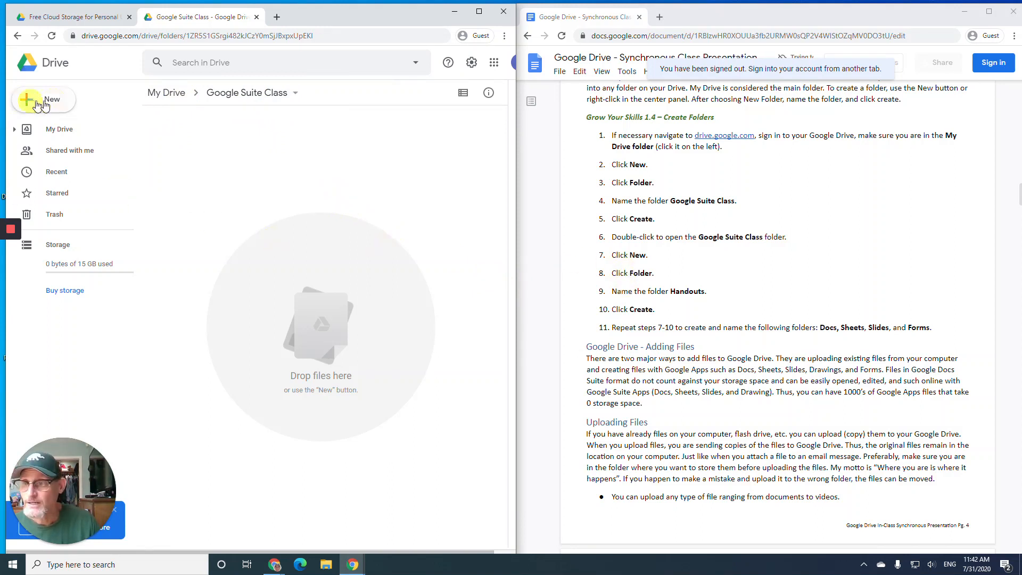
{"action": "left_click", "coordinate": [63, 104]}
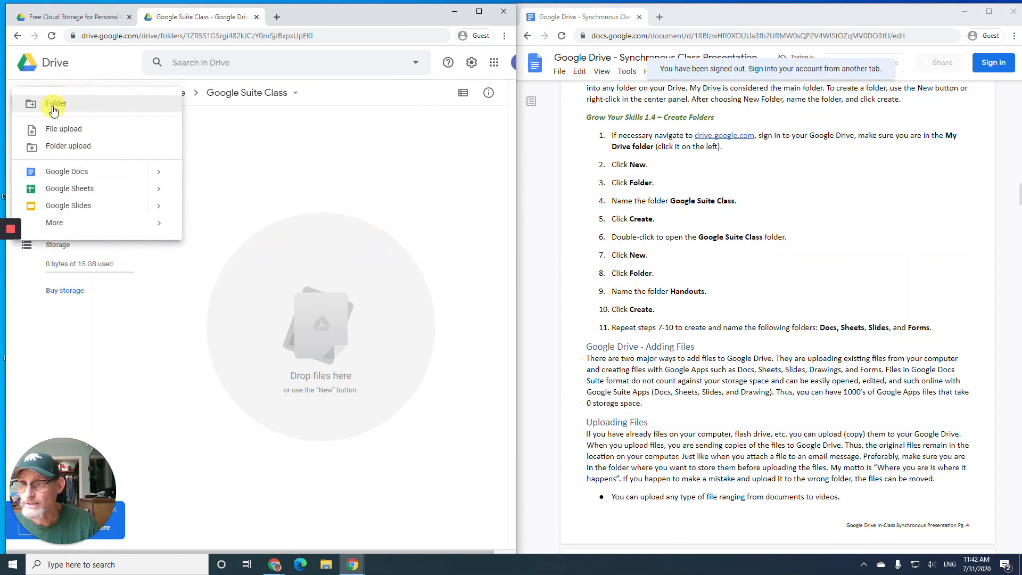
{"action": "left_click", "coordinate": [53, 107]}
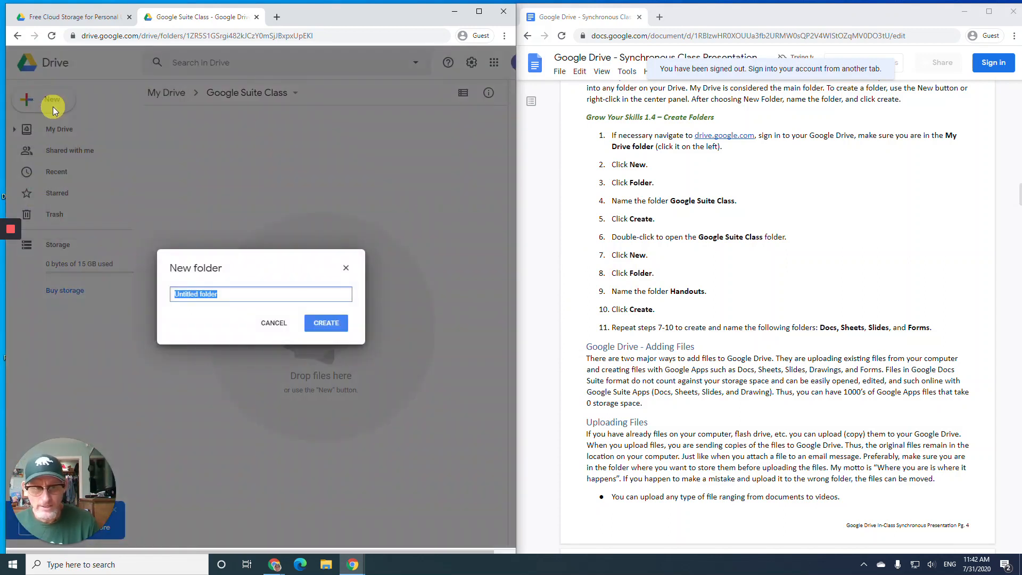
{"action": "type", "text": "Handouts"}
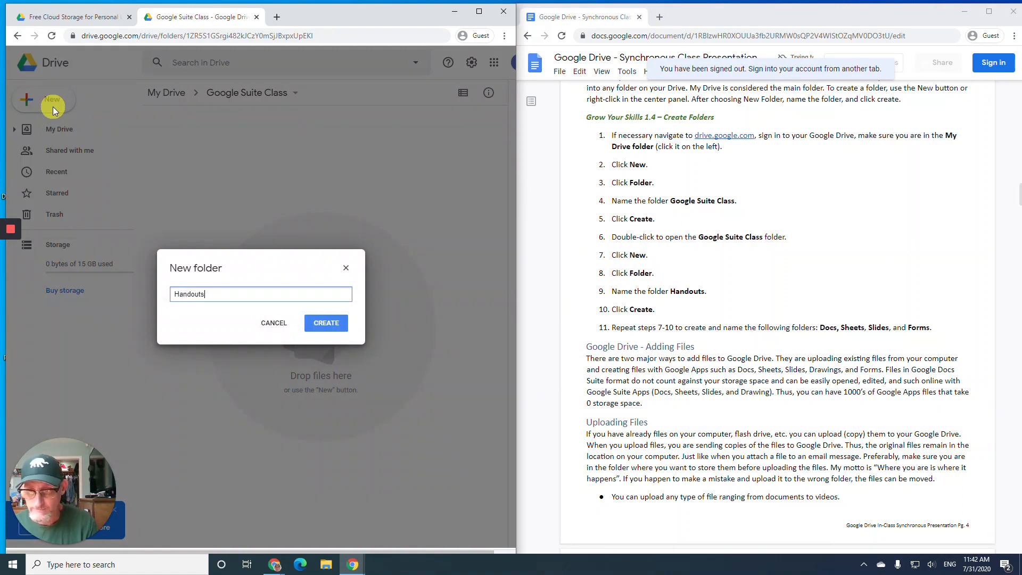
{"action": "left_click", "coordinate": [326, 325]}
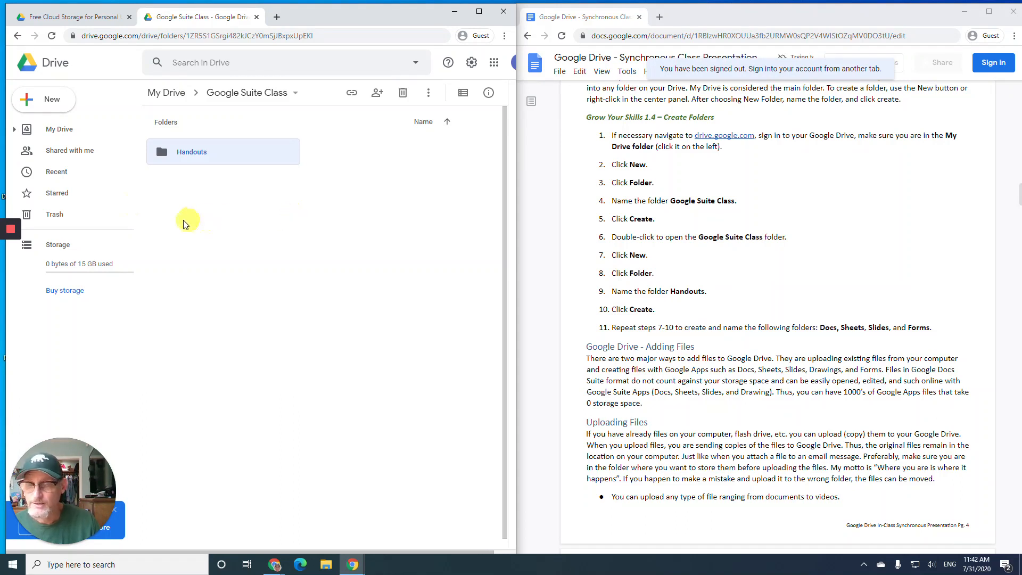
- Create the 'Docs' and 'Sheets' subfolders inside Google Suite Class
{"action": "left_click", "coordinate": [26, 103]}
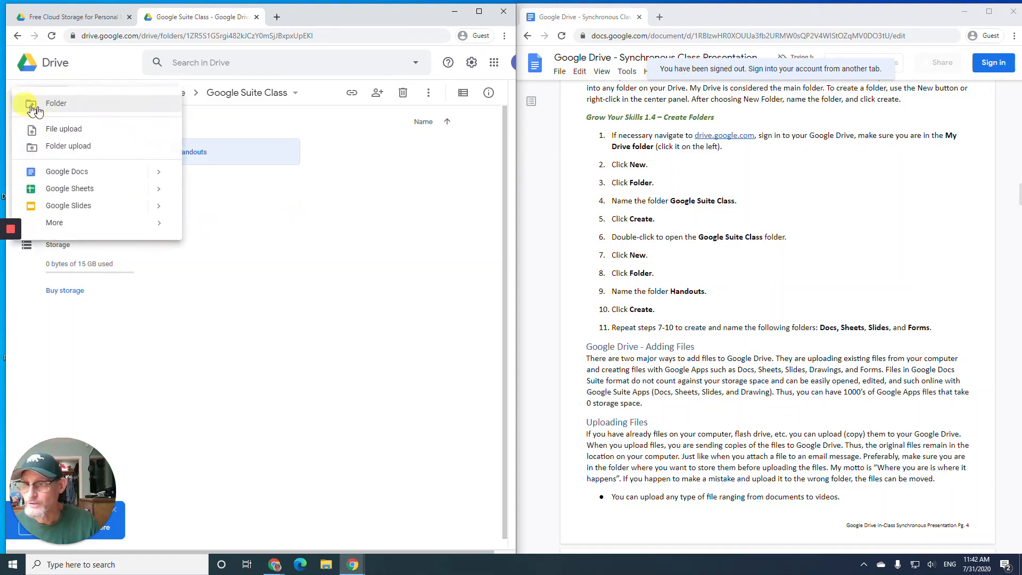
{"action": "left_click", "coordinate": [48, 105]}
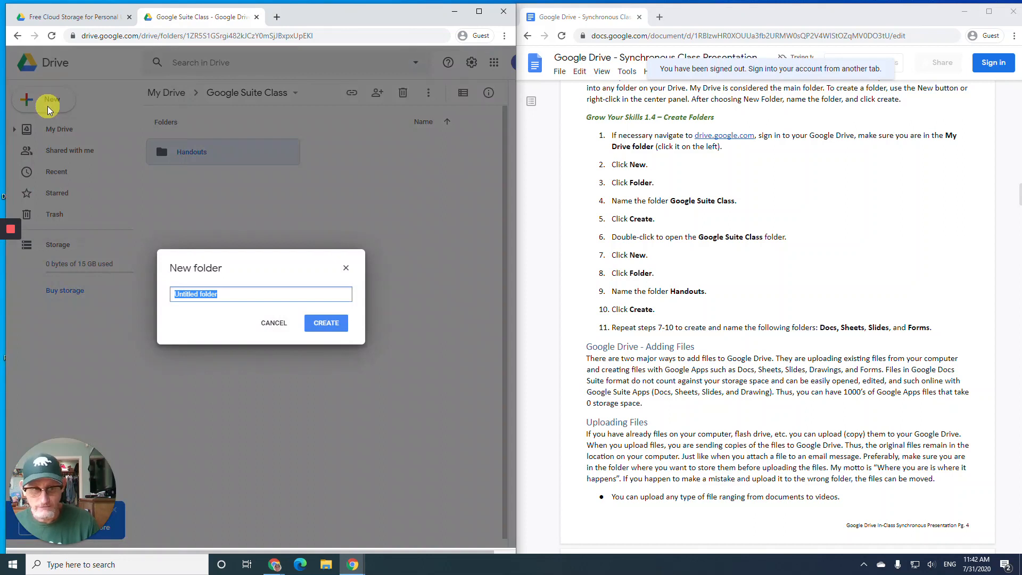
{"action": "type", "text": "Docs"}
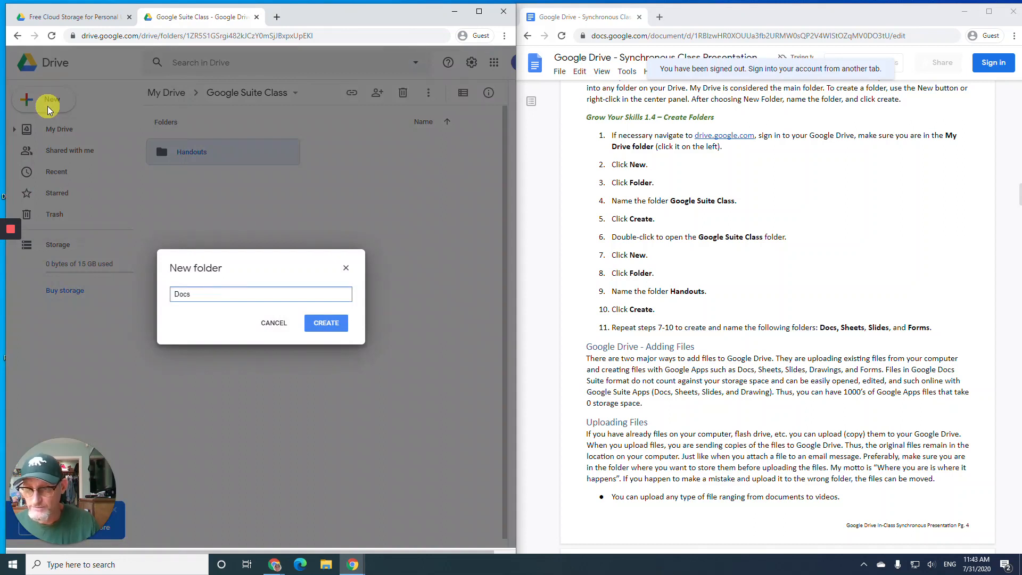
{"action": "left_click", "coordinate": [325, 323]}
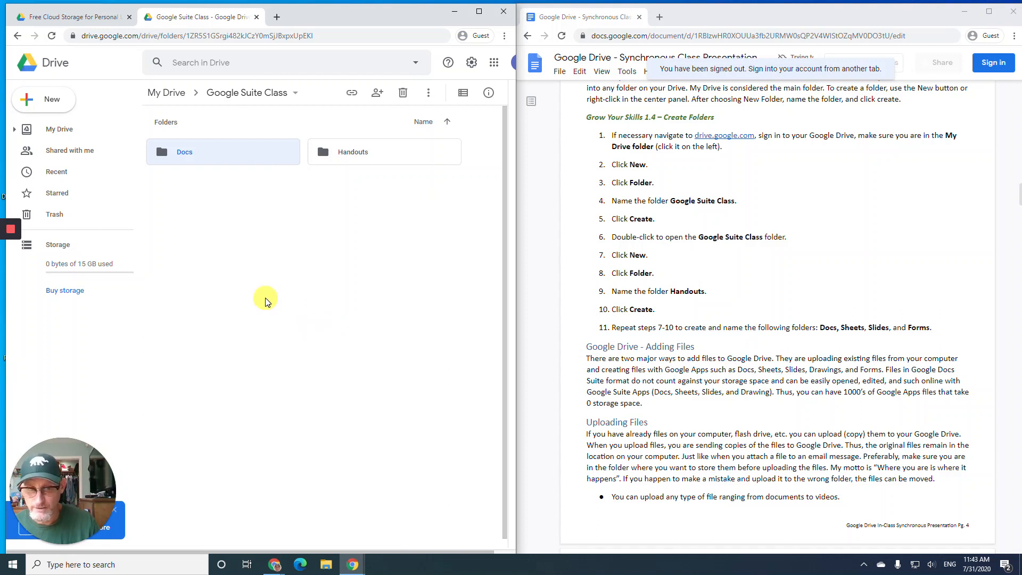
{"action": "left_click", "coordinate": [24, 99]}
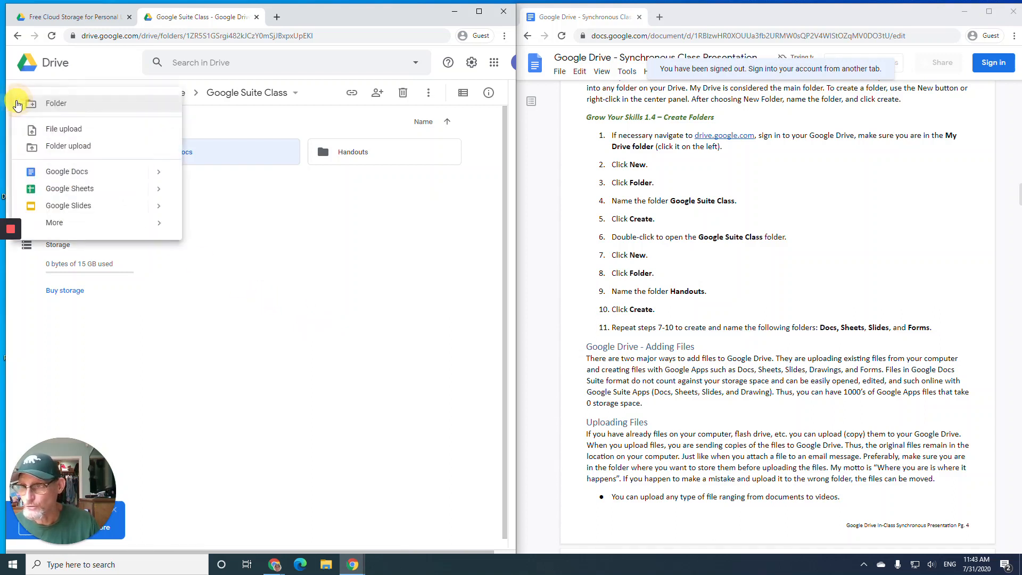
{"action": "left_click", "coordinate": [44, 103]}
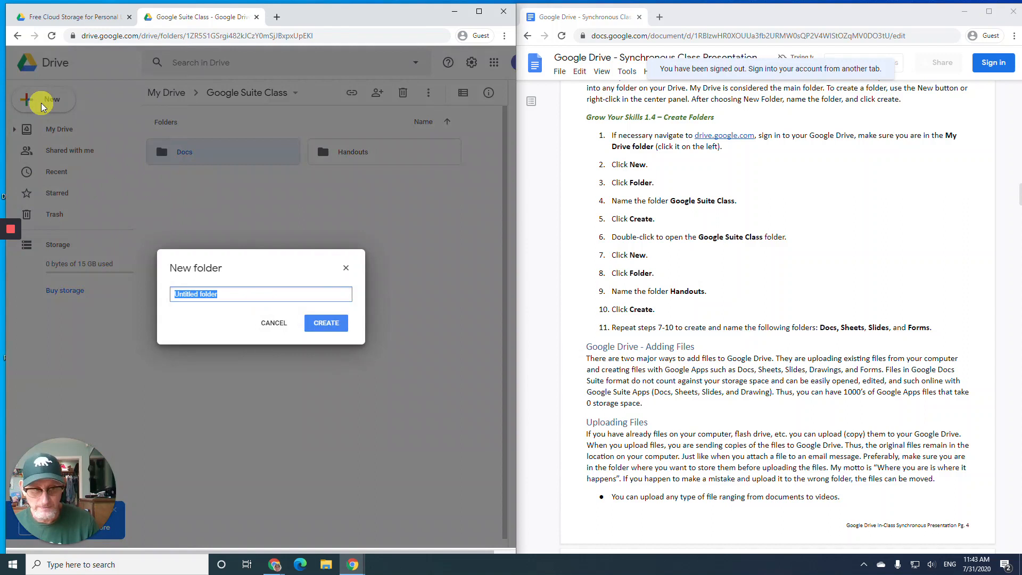
{"action": "type", "text": "Sheets"}
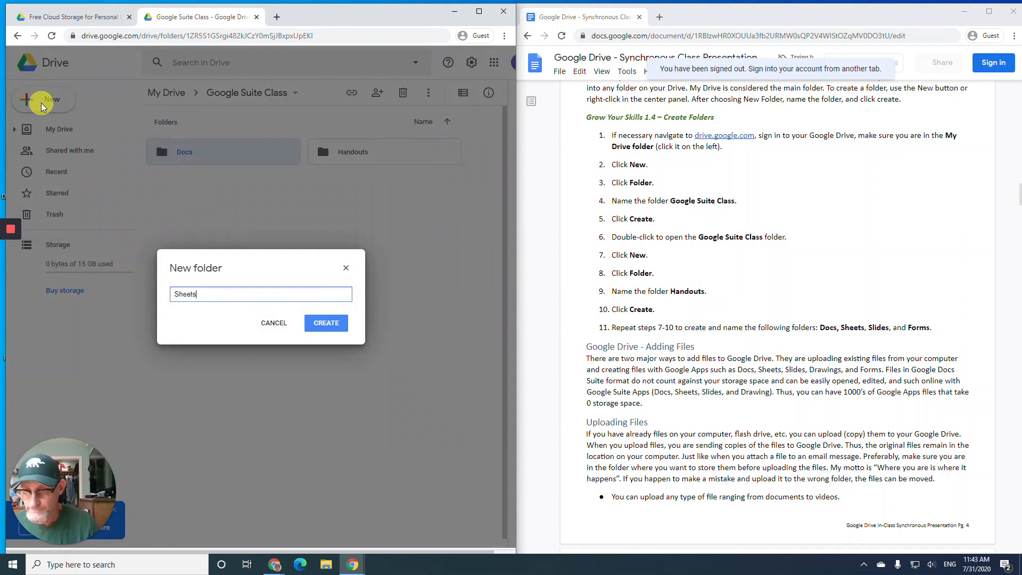
{"action": "left_click", "coordinate": [319, 322]}
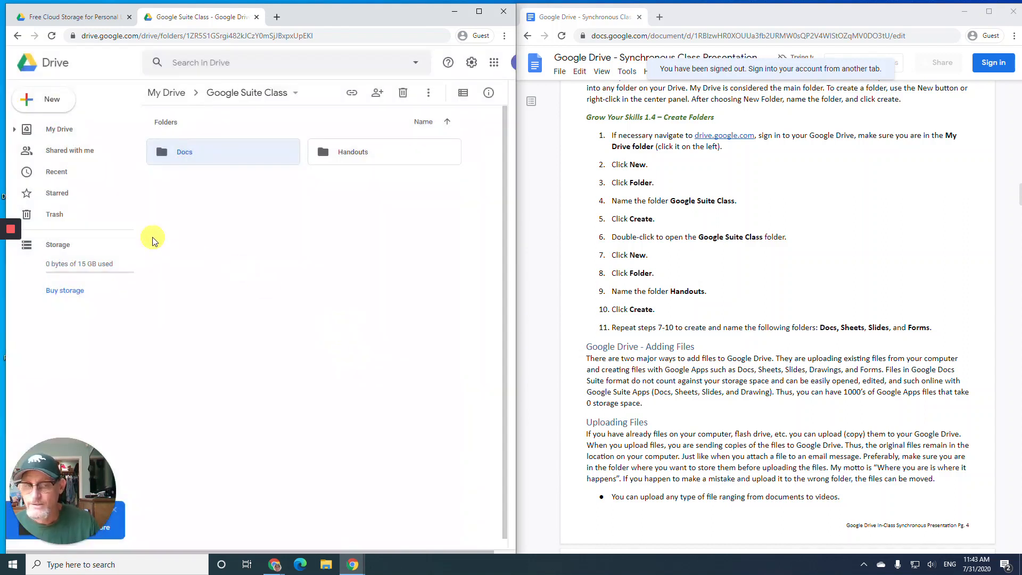
- Create the Slides and 'Forms' subfolders inside Google Suite Class
{"action": "left_click", "coordinate": [22, 101]}
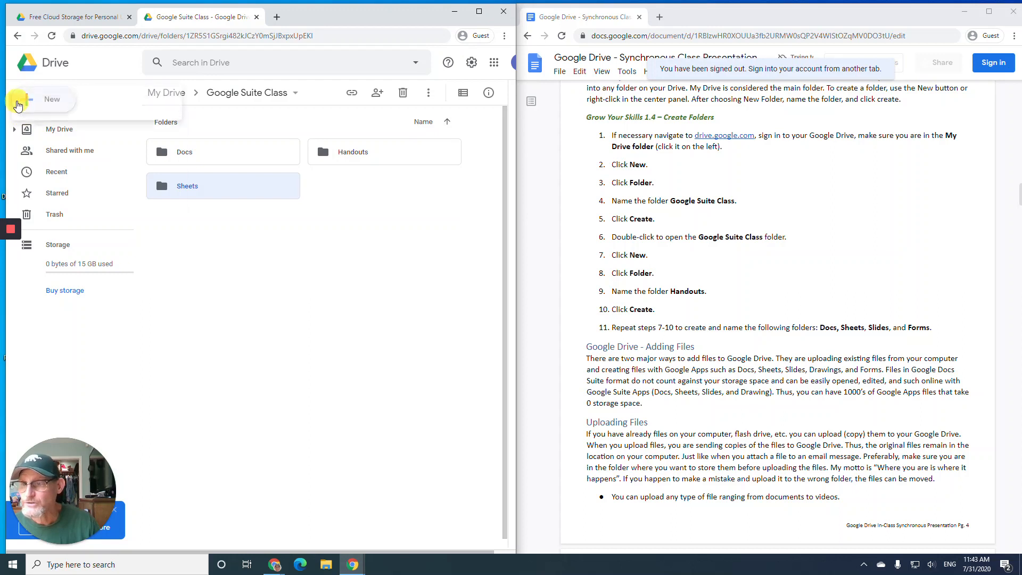
{"action": "left_click", "coordinate": [21, 104]}
{"action": "type", "text": "Slides"}
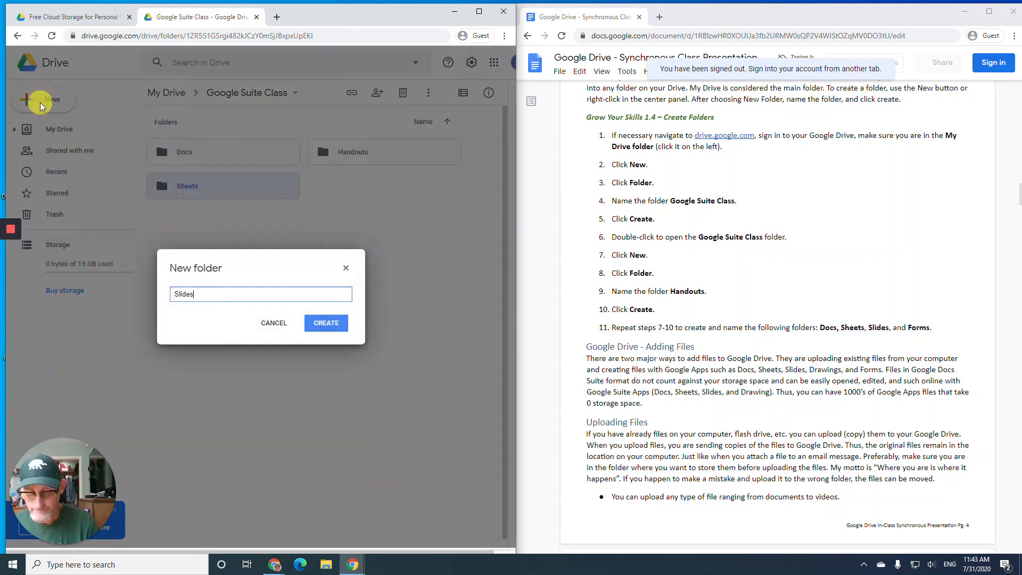
{"action": "key", "text": "Return"}
{"action": "left_click", "coordinate": [22, 106]}
{"action": "left_click", "coordinate": [45, 104]}
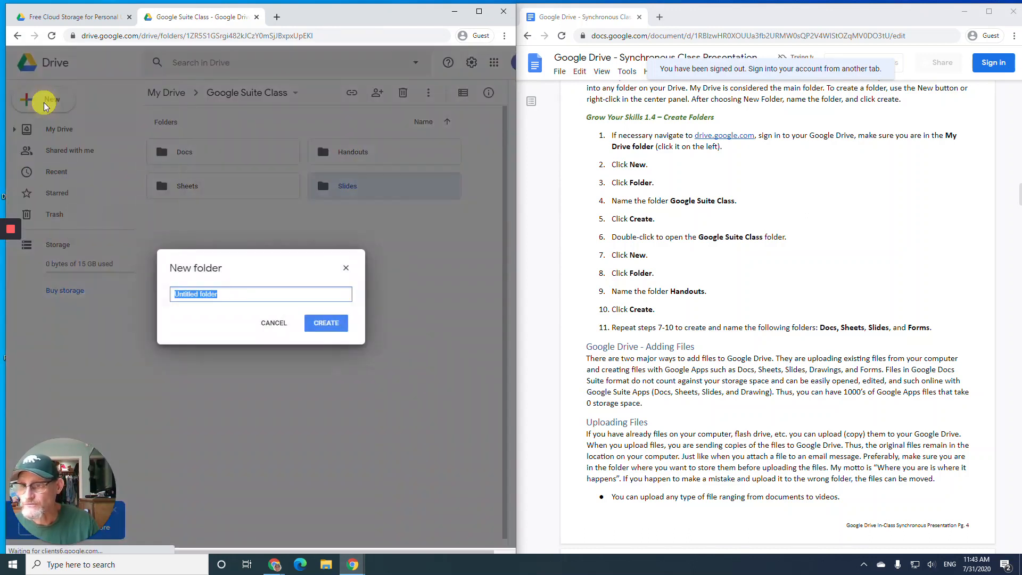
{"action": "type", "text": "Forms"}
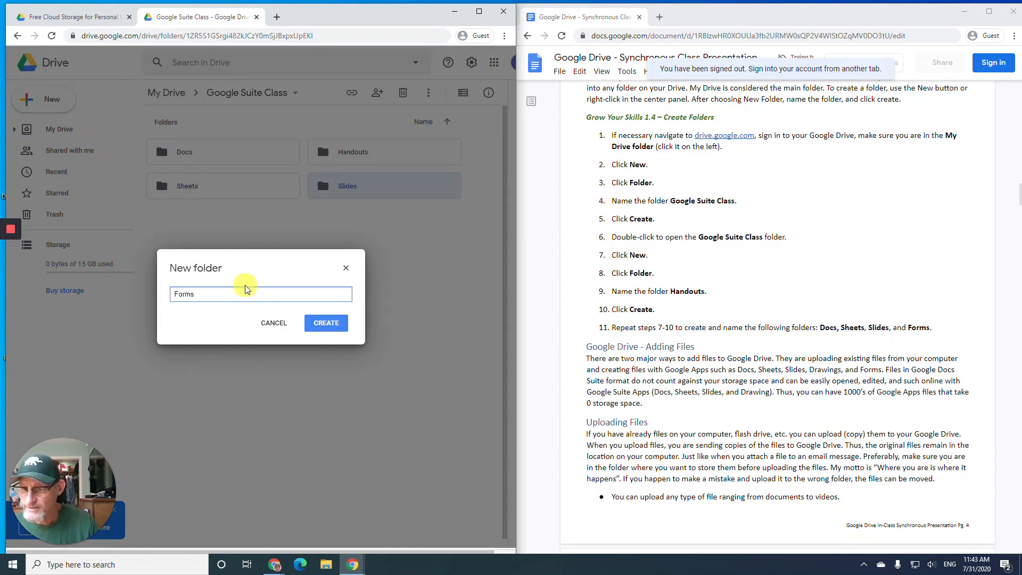
{"action": "left_click", "coordinate": [321, 329]}
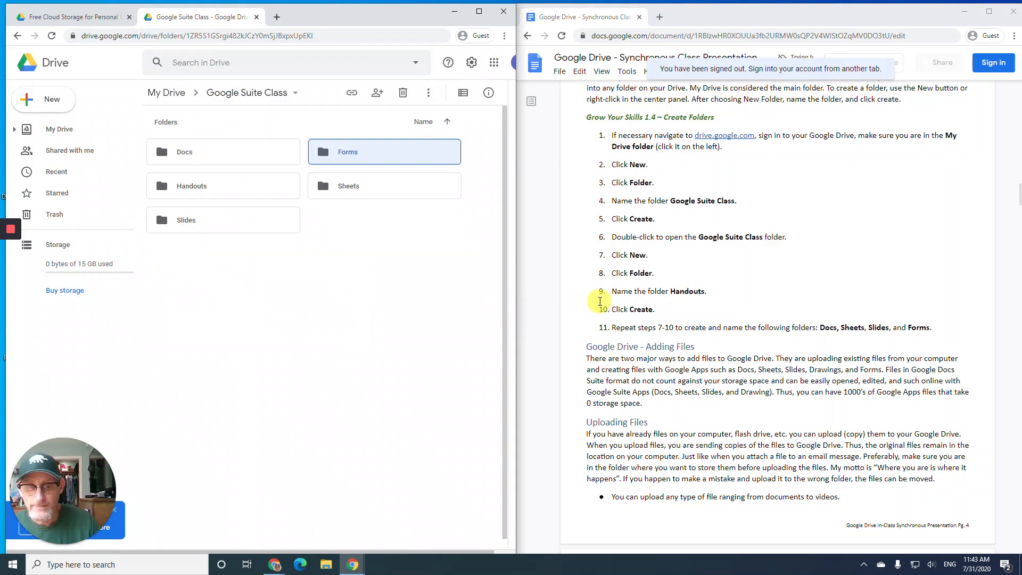
{"action": "scroll", "coordinate": [598, 302], "scroll_direction": "down", "scroll_amount": 4}
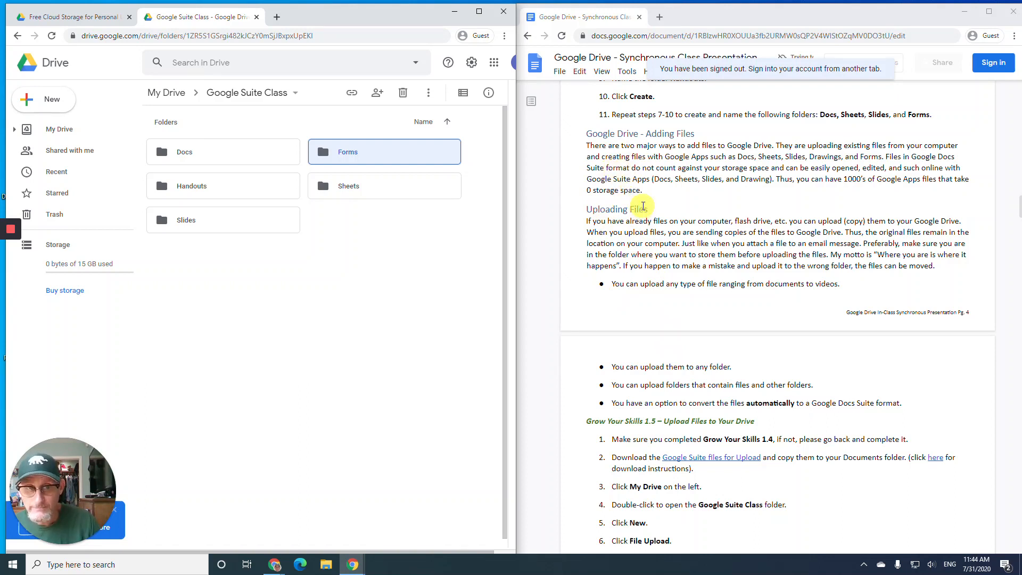
{"action": "scroll", "coordinate": [643, 206], "scroll_direction": "down", "scroll_amount": 2}
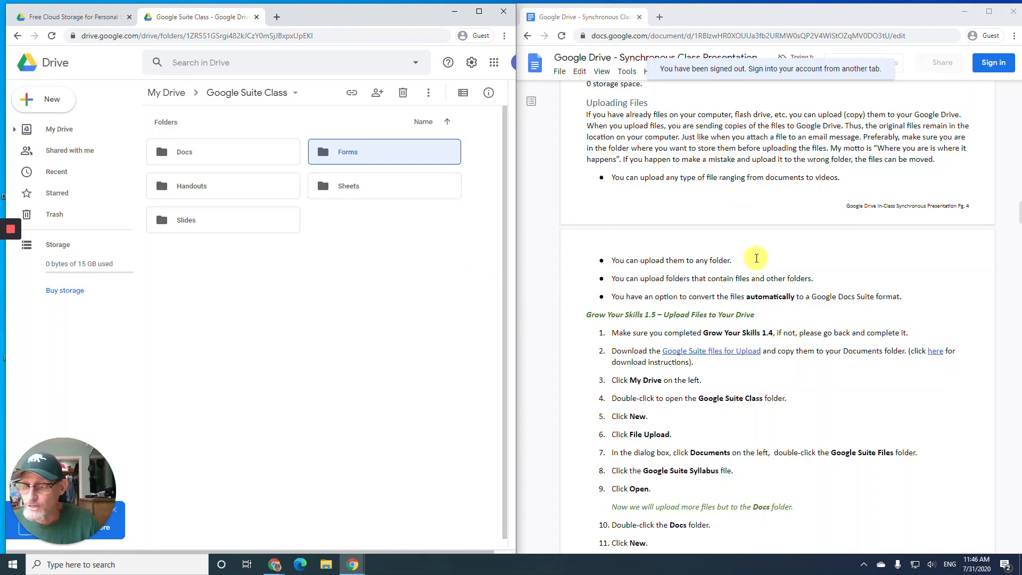
{"action": "scroll", "coordinate": [739, 243], "scroll_direction": "down", "scroll_amount": 1}
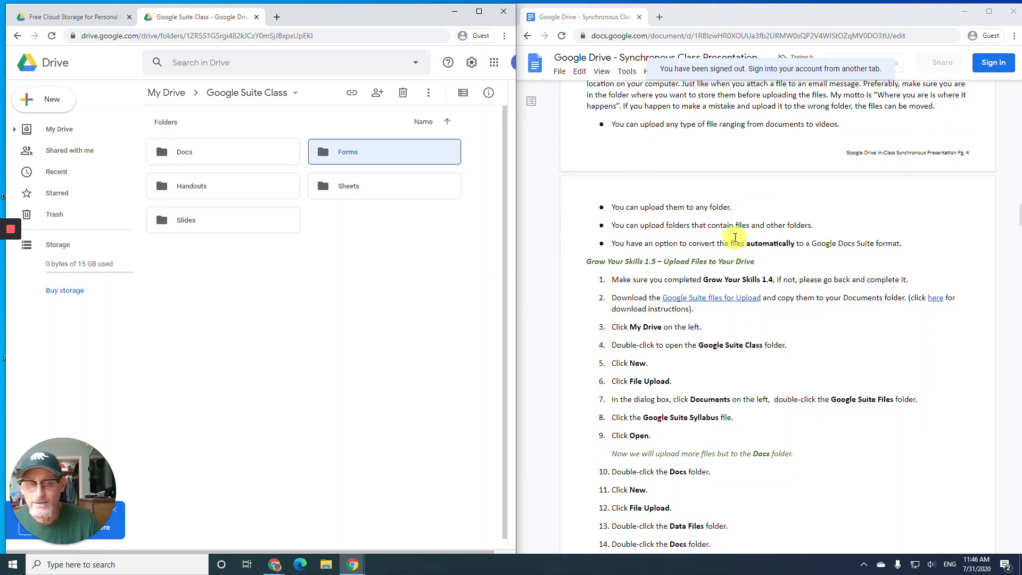
{"action": "scroll", "coordinate": [731, 235], "scroll_direction": "down", "scroll_amount": 2}
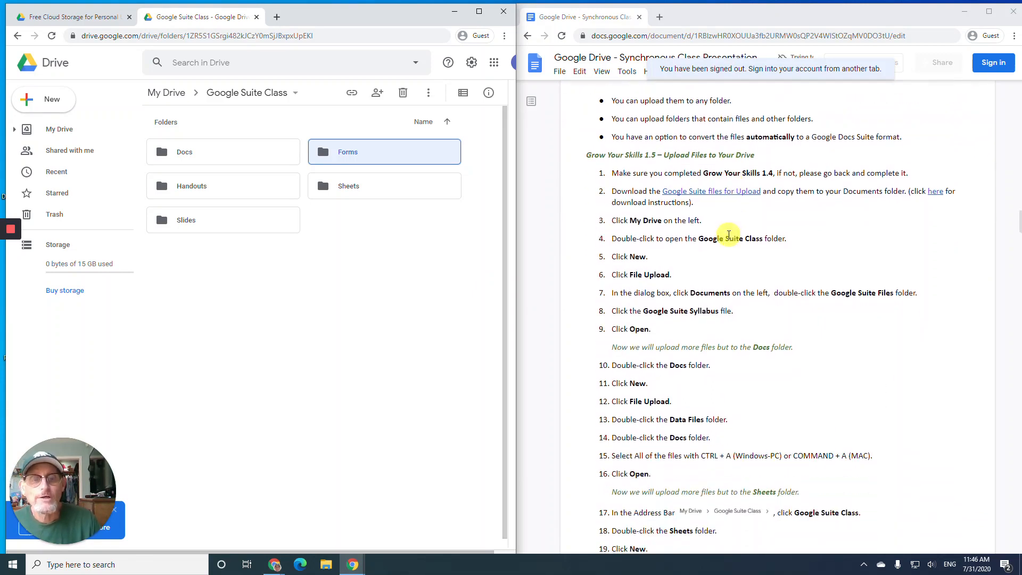
{"action": "scroll", "coordinate": [728, 233], "scroll_direction": "down", "scroll_amount": 1}
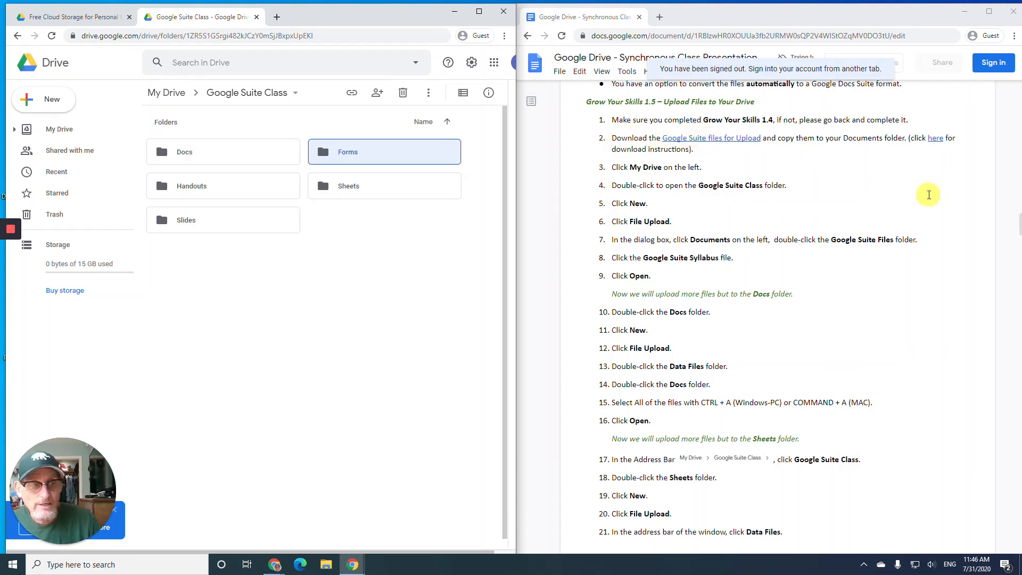
- Open the linked download instructions document, collapse its outline, and return to the presentation instructions
{"action": "left_click", "coordinate": [935, 139]}
{"action": "left_click", "coordinate": [935, 154]}
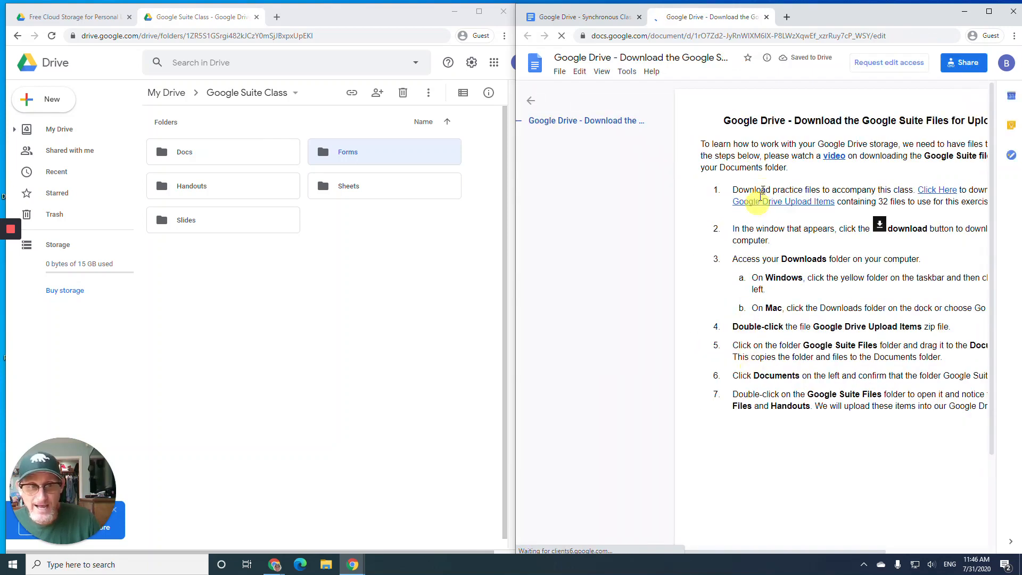
{"action": "left_click", "coordinate": [530, 100]}
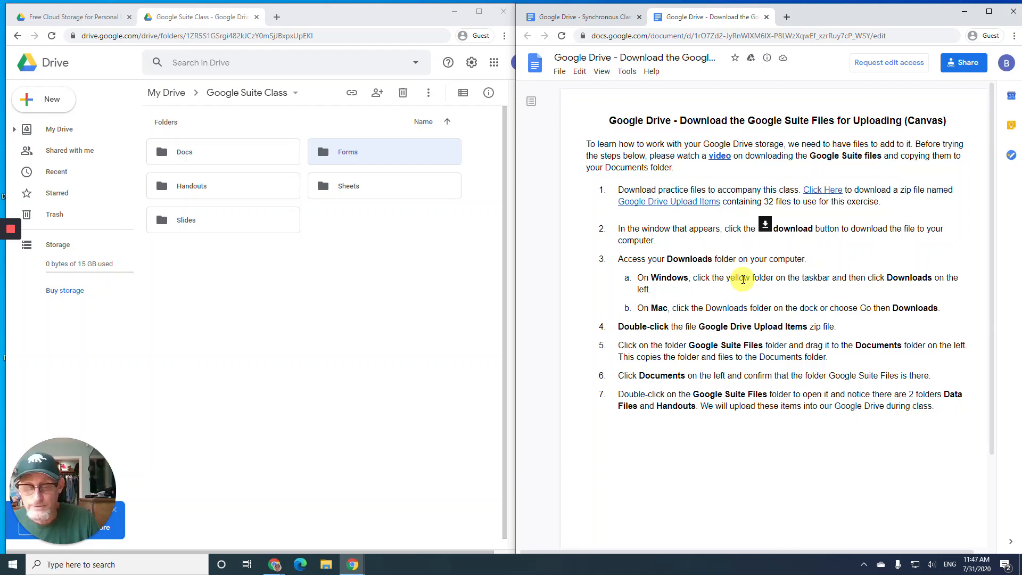
{"action": "left_click", "coordinate": [573, 20]}
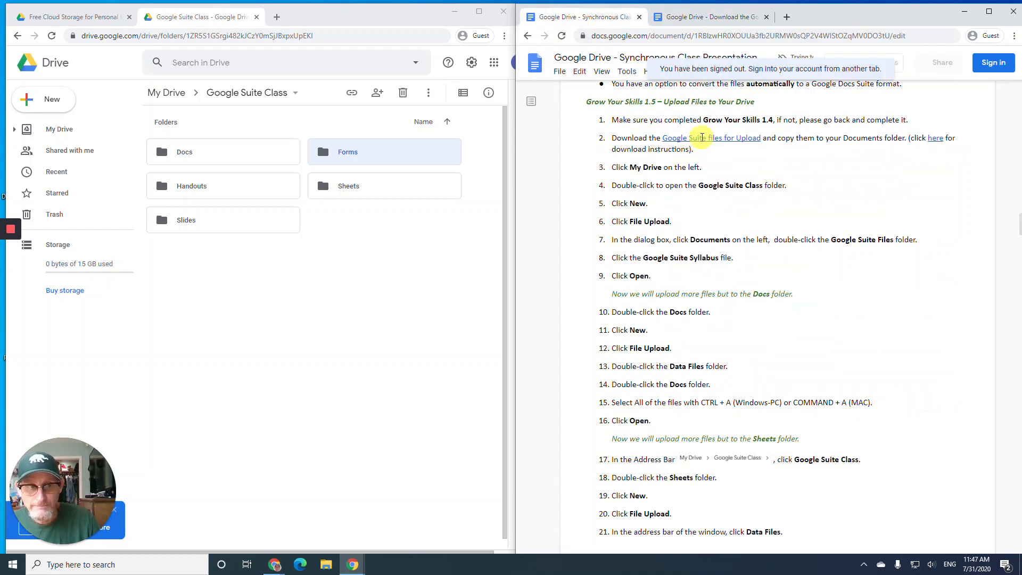
- Download the Google Suite Files for Upload zip and open File Explorer at Quick access
{"action": "left_click", "coordinate": [702, 137]}
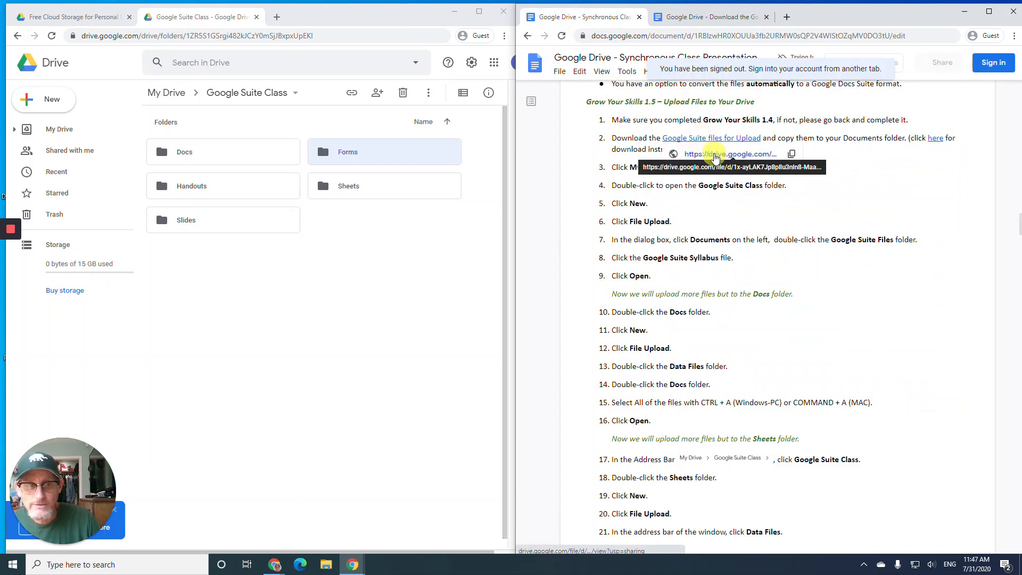
{"action": "left_click", "coordinate": [714, 154]}
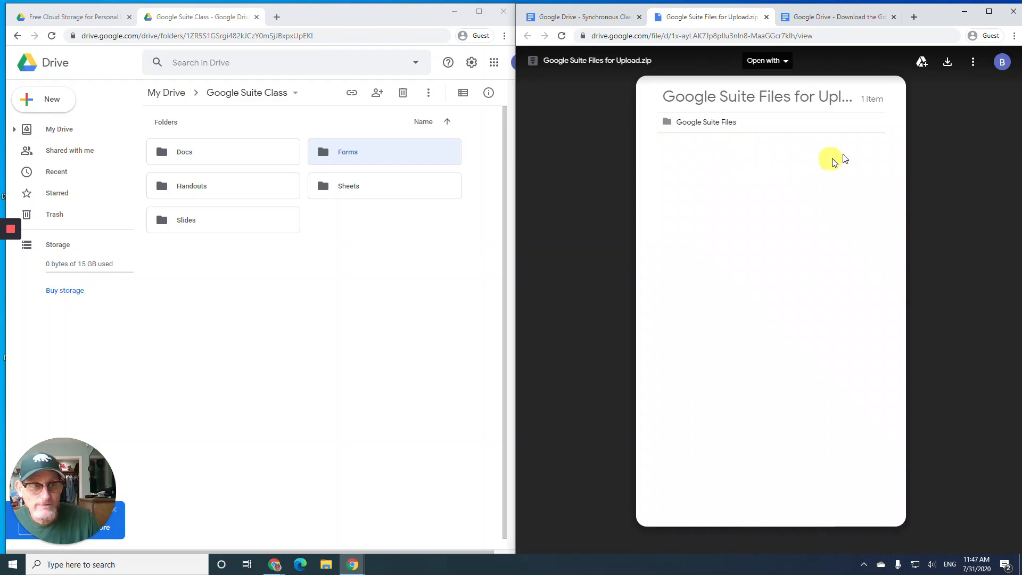
{"action": "left_click", "coordinate": [946, 64]}
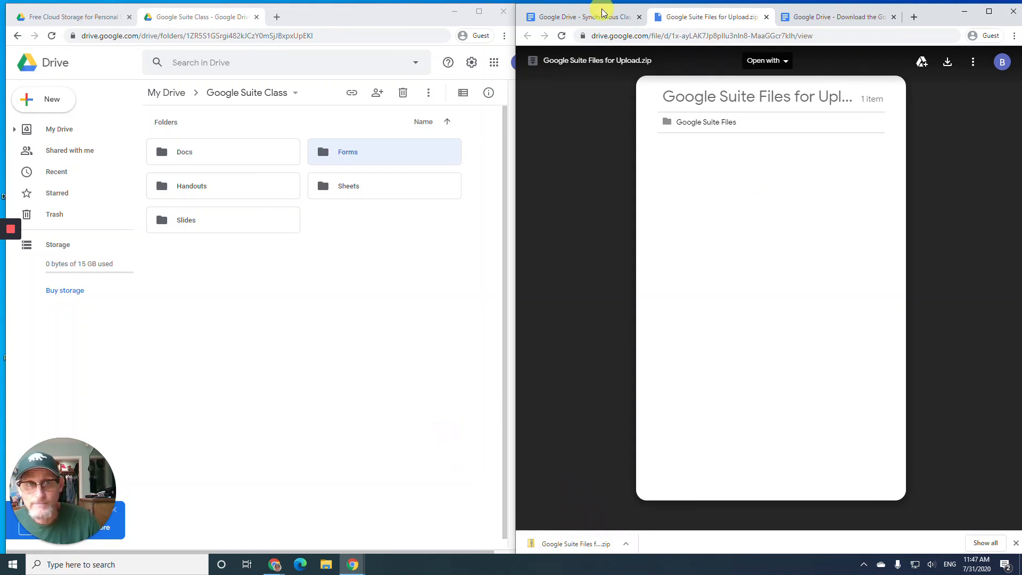
{"action": "left_click", "coordinate": [806, 21]}
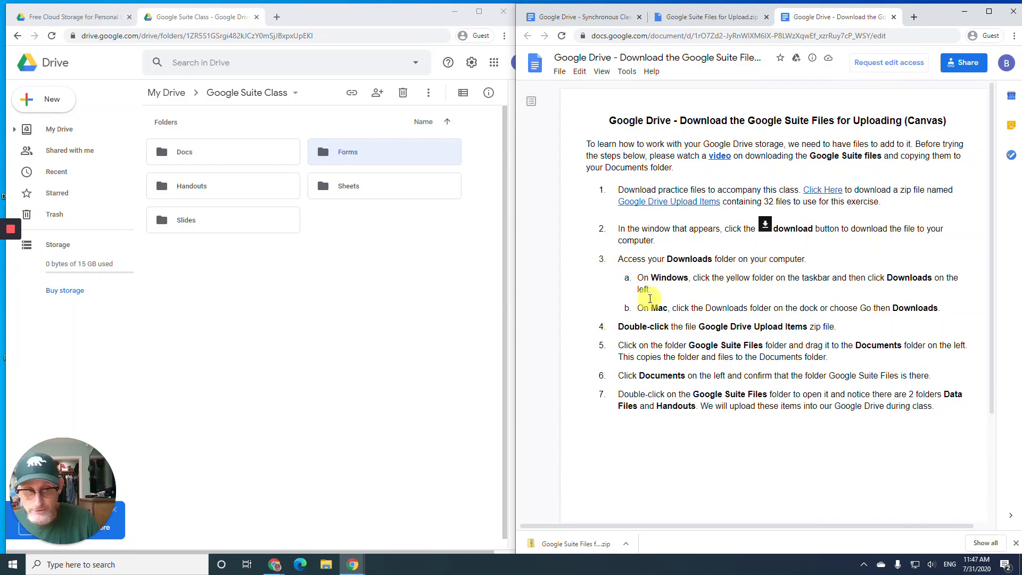
{"action": "left_click", "coordinate": [335, 564]}
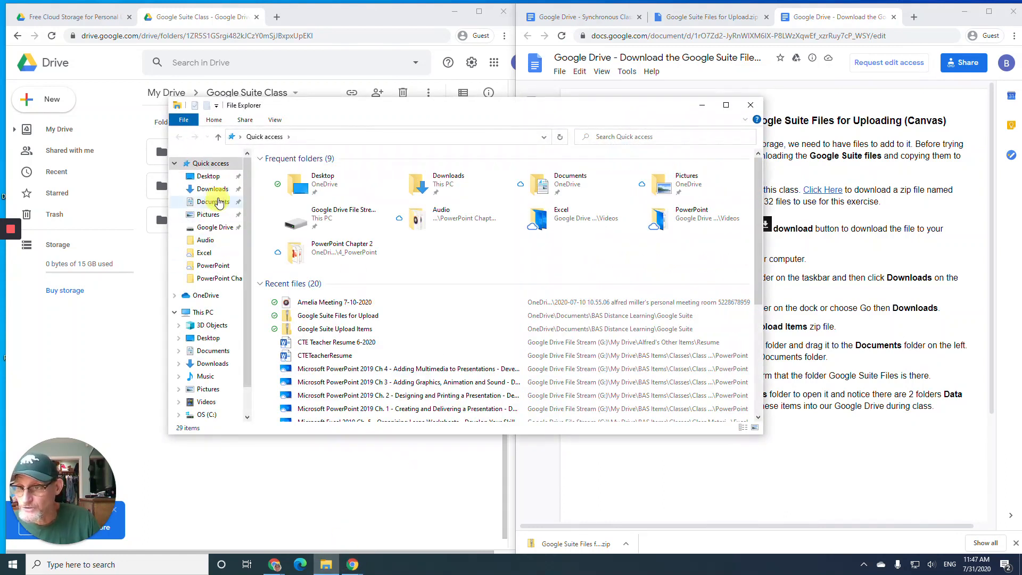
- Copy the Google Suite Files folder from the downloaded zip into Documents, then close File Explorer
{"action": "left_click", "coordinate": [214, 190]}
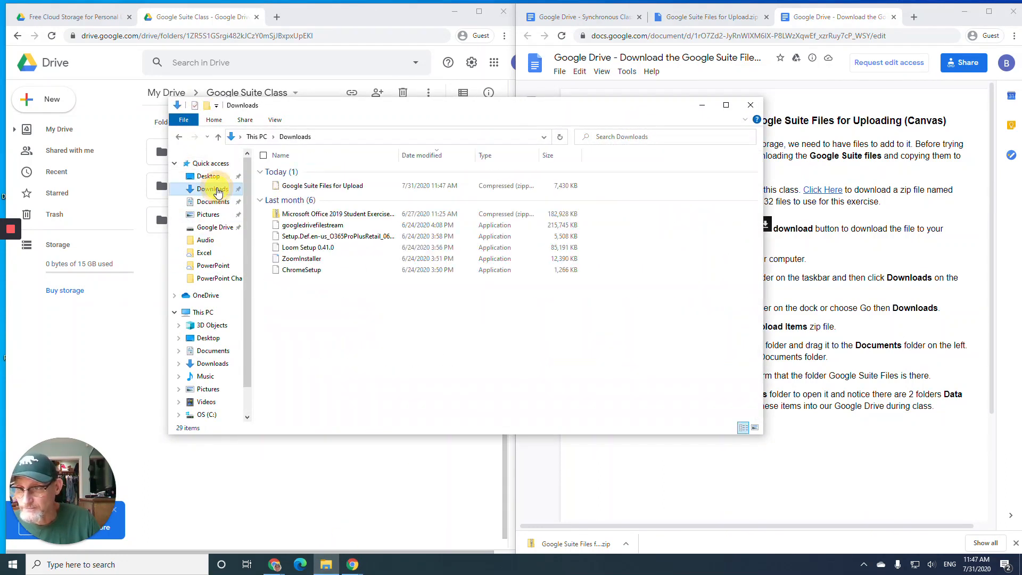
{"action": "double_click", "coordinate": [333, 187]}
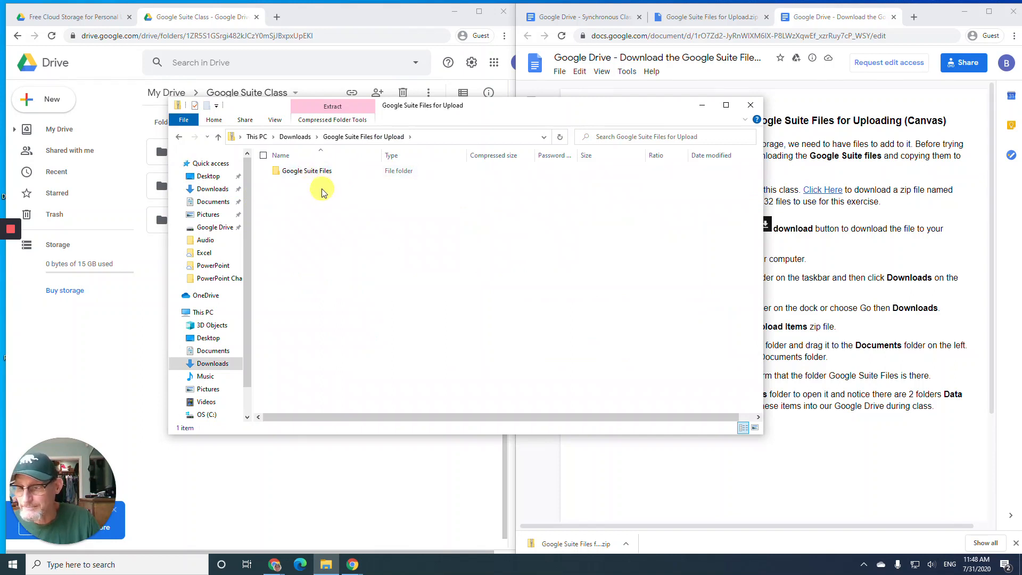
{"action": "left_click", "coordinate": [284, 172]}
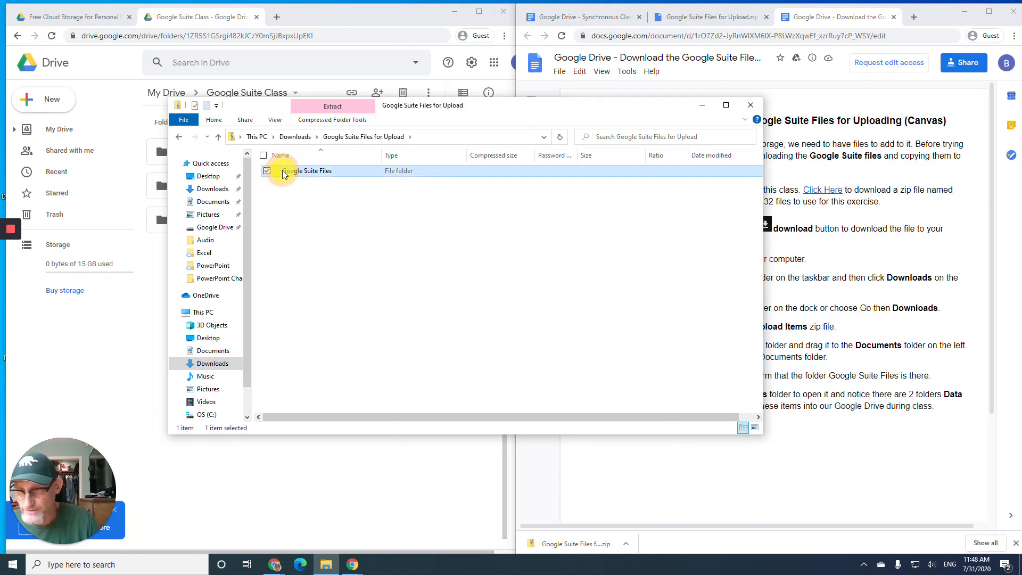
{"action": "left_click_drag", "start_coordinate": [284, 173], "coordinate": [210, 203]}
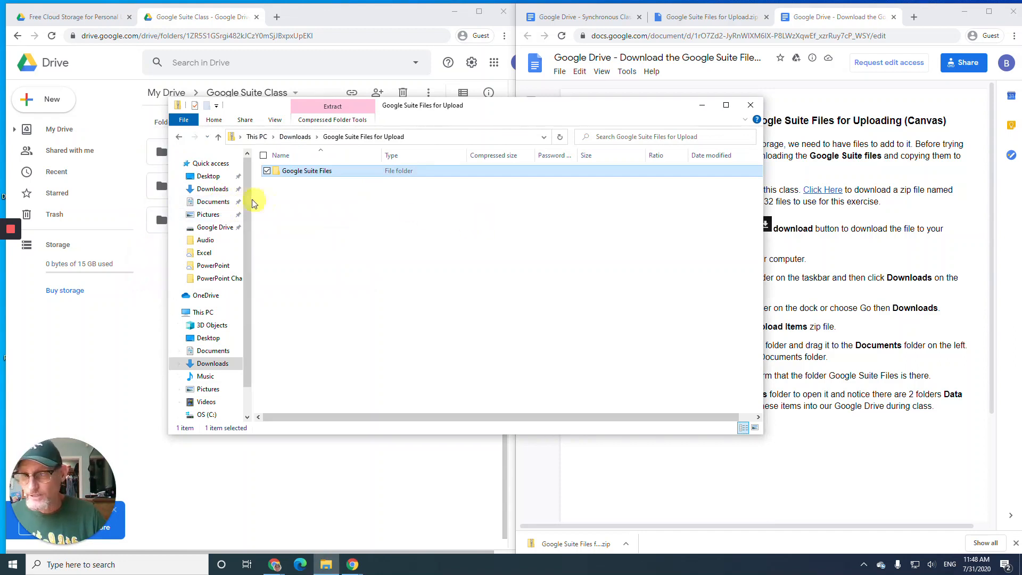
{"action": "left_click", "coordinate": [213, 203]}
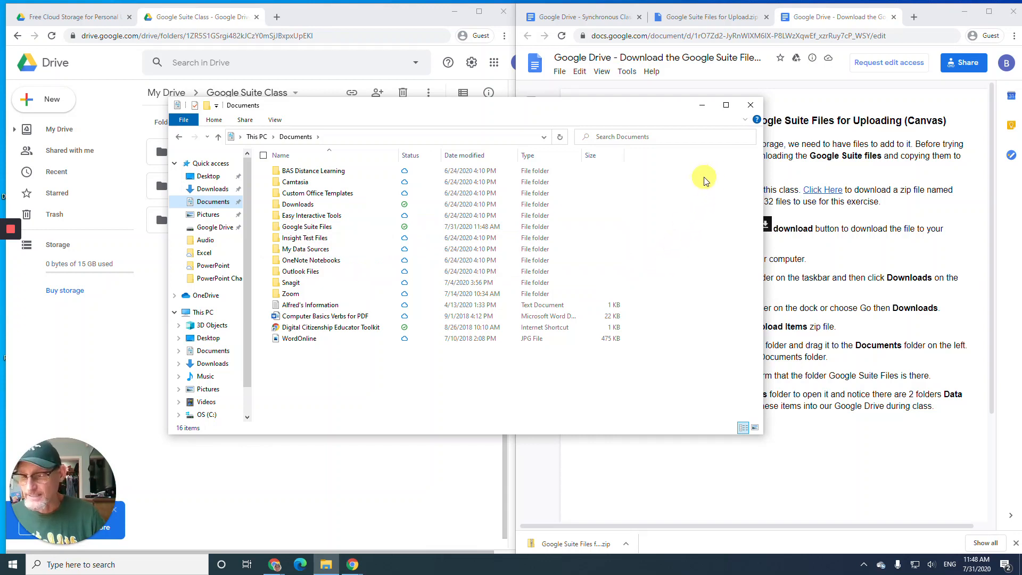
{"action": "left_click", "coordinate": [749, 106]}
{"action": "left_click", "coordinate": [588, 17]}
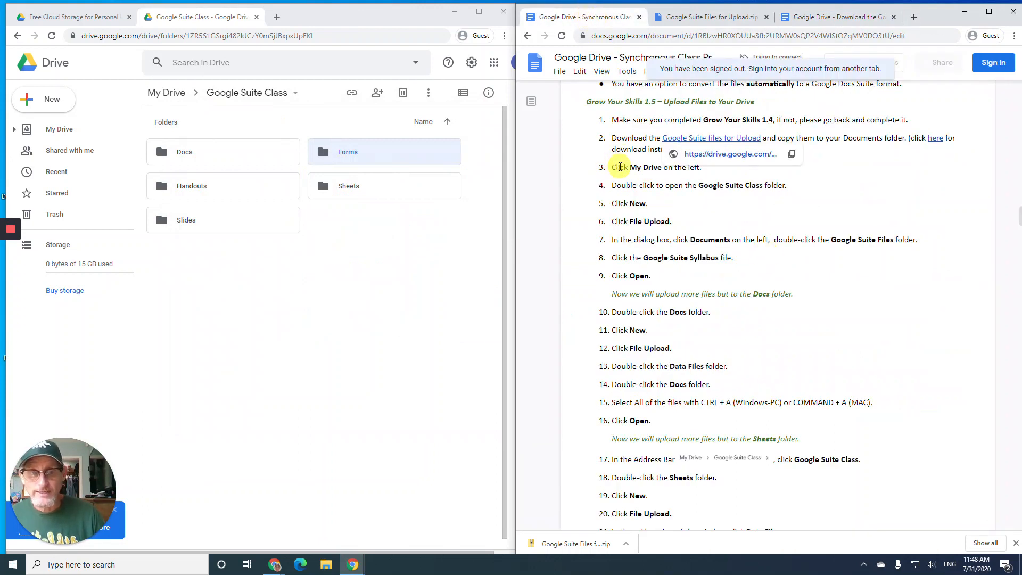
{"action": "left_click", "coordinate": [620, 167]}
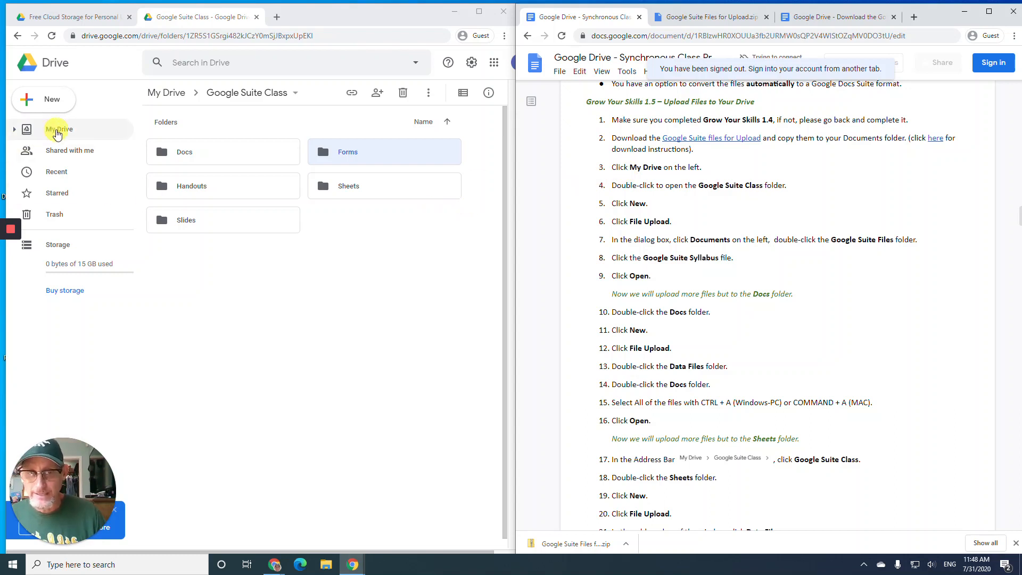
{"action": "left_click", "coordinate": [57, 131]}
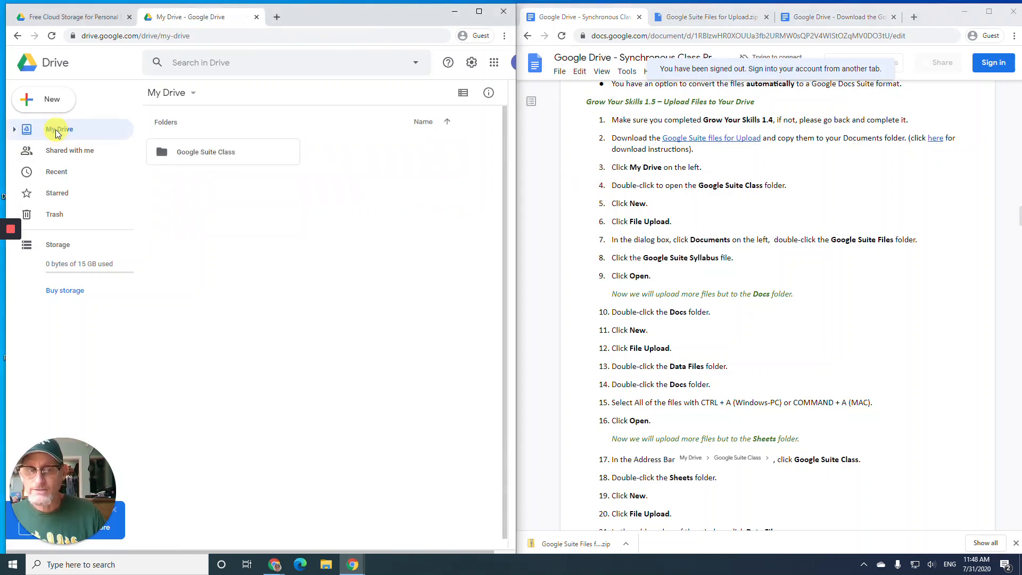
{"action": "double_click", "coordinate": [233, 154]}
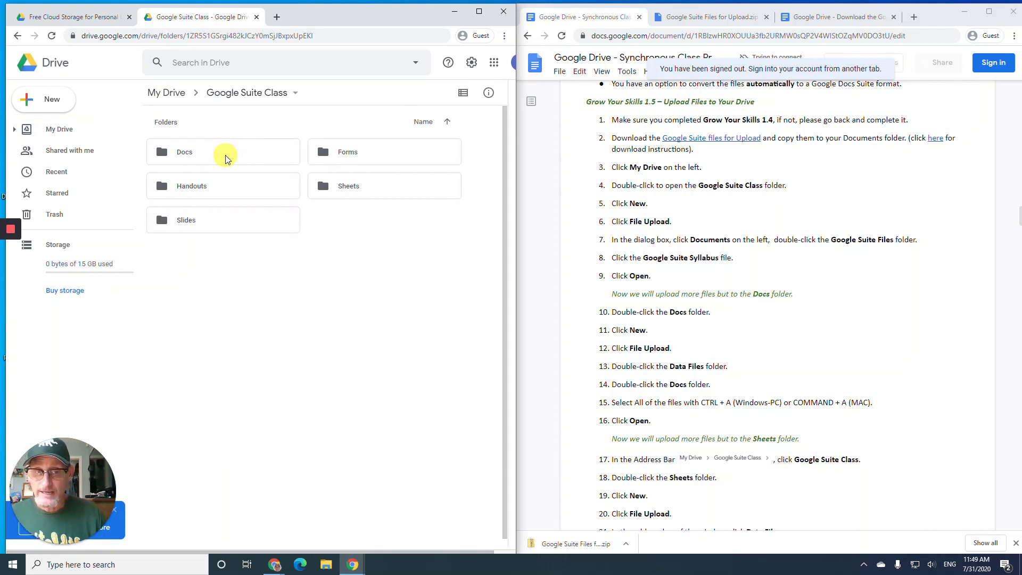
- Upload Google Suite Syllabus from Documents > Google Suite Files into the Google Suite Class folder
{"action": "left_click", "coordinate": [21, 105]}
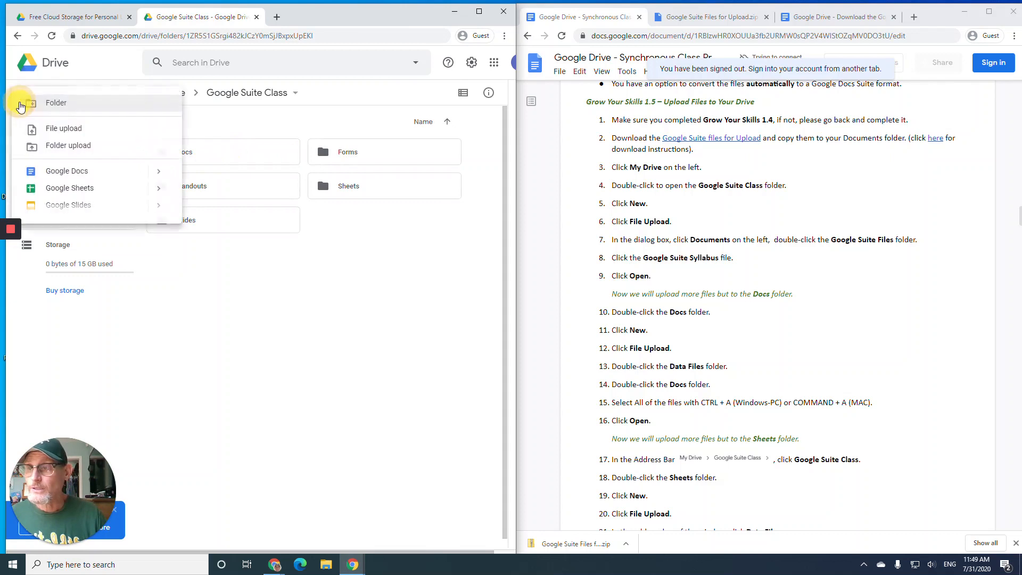
{"action": "left_click", "coordinate": [64, 131]}
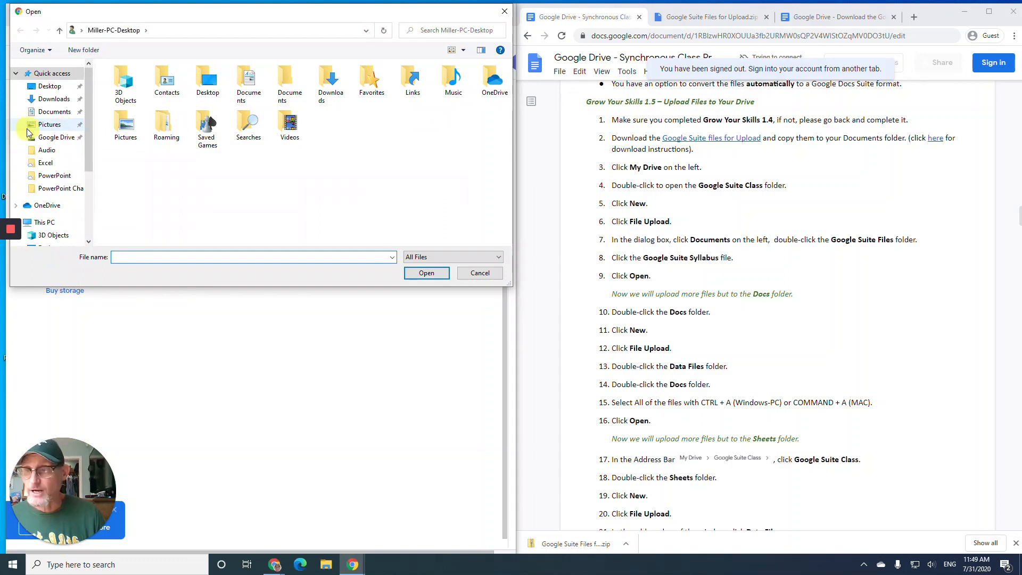
{"action": "left_click", "coordinate": [50, 114]}
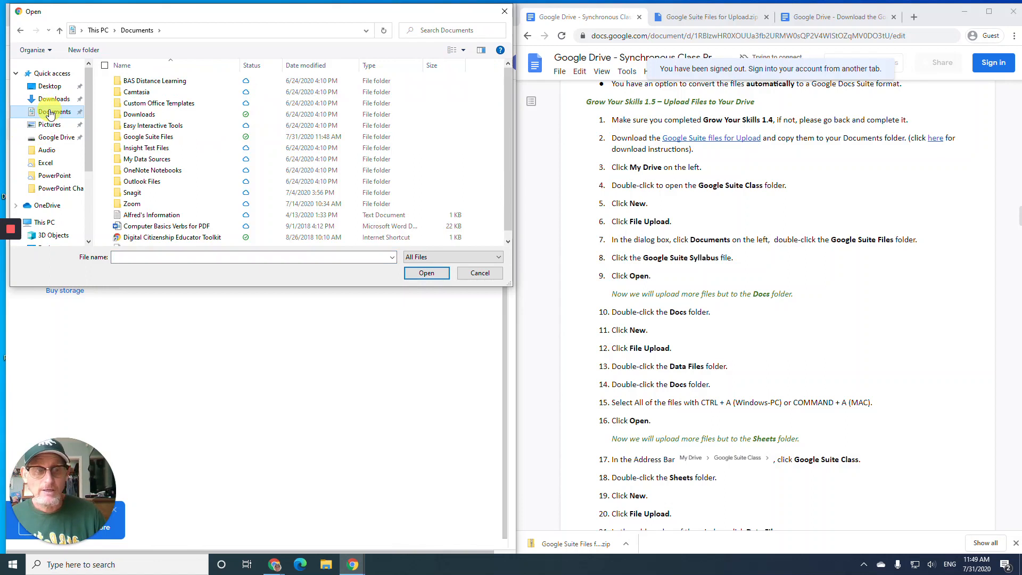
{"action": "double_click", "coordinate": [143, 137]}
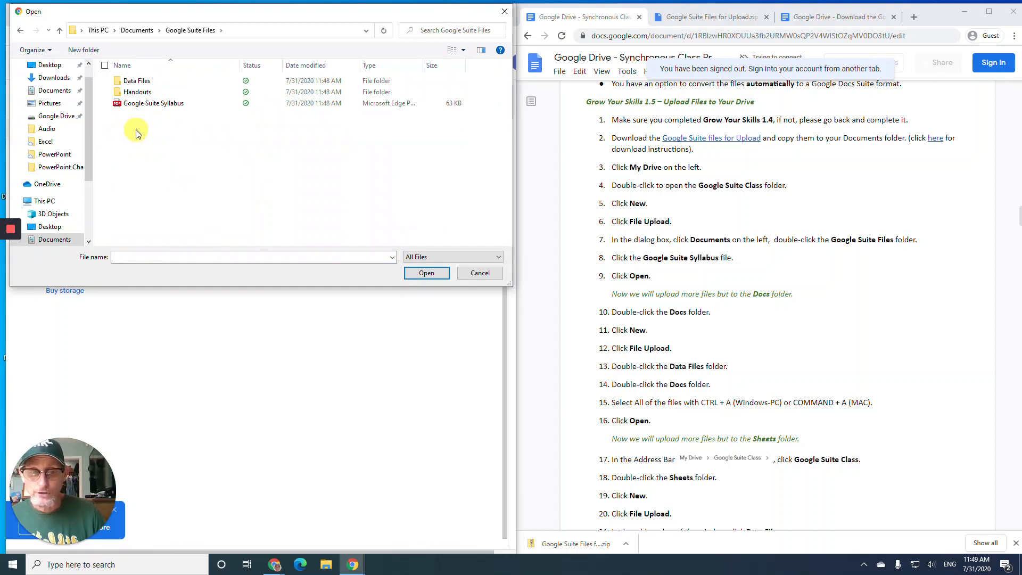
{"action": "left_click", "coordinate": [142, 103]}
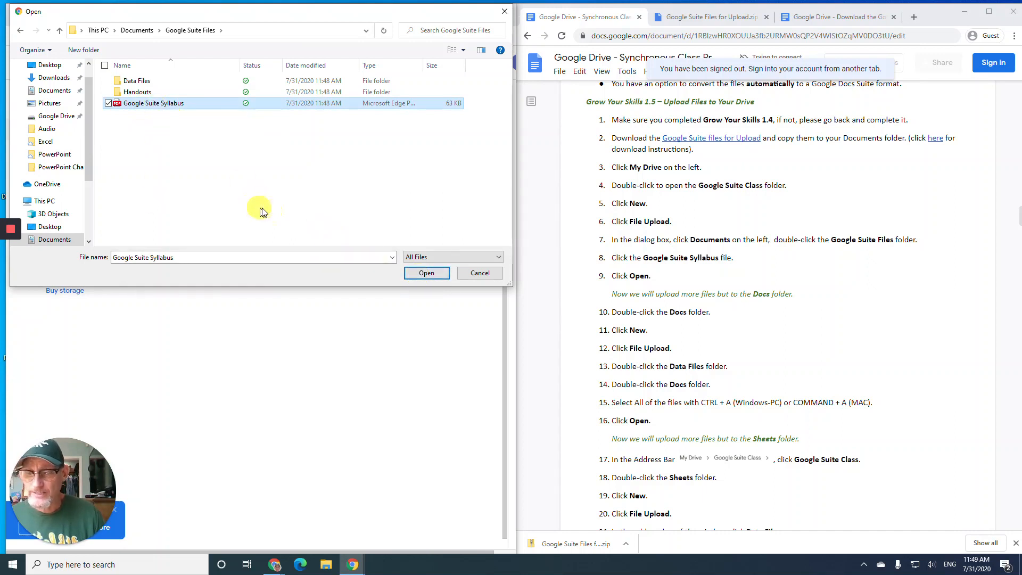
{"action": "left_click", "coordinate": [425, 273]}
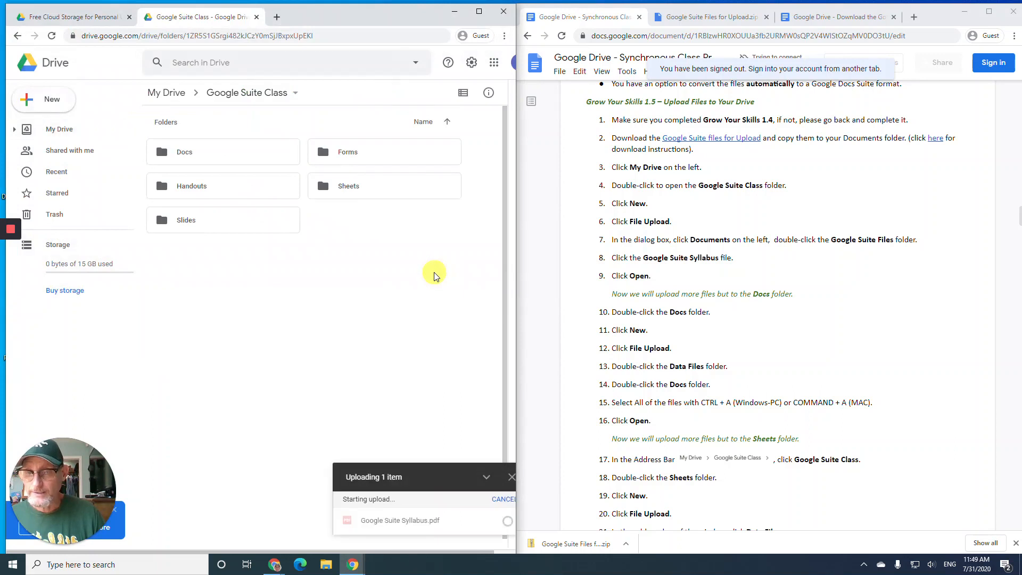
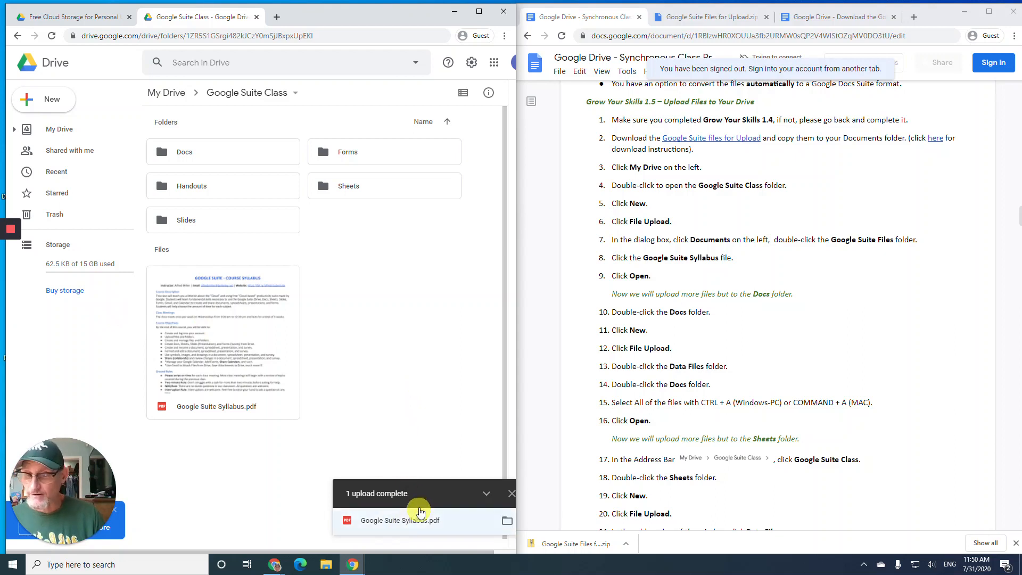
- Dismiss the '1 upload complete' notice for Google Suite Syllabus.pdf and review the folder
{"action": "left_click", "coordinate": [509, 495]}
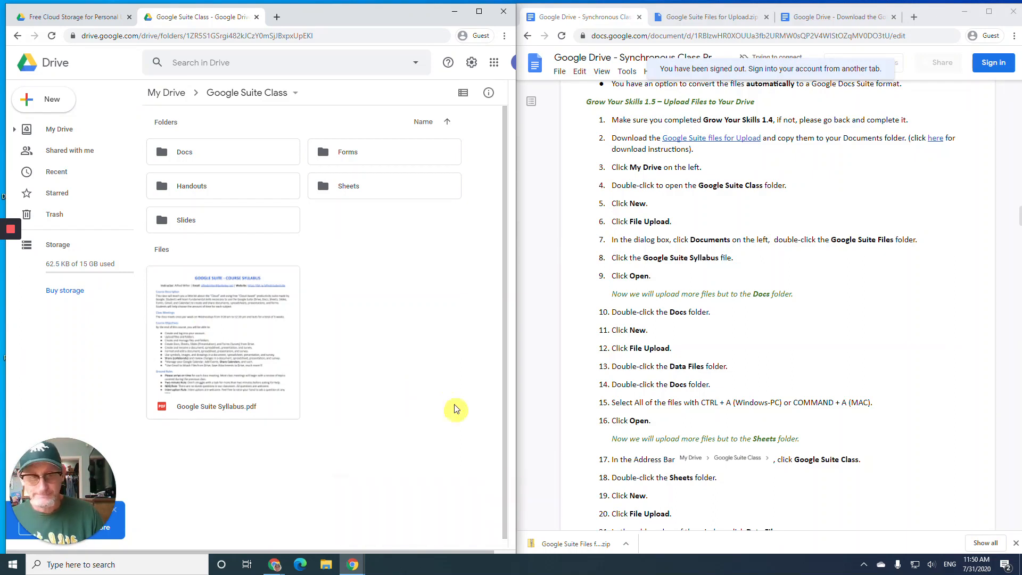
{"action": "scroll", "coordinate": [635, 255], "scroll_direction": "down", "scroll_amount": 2}
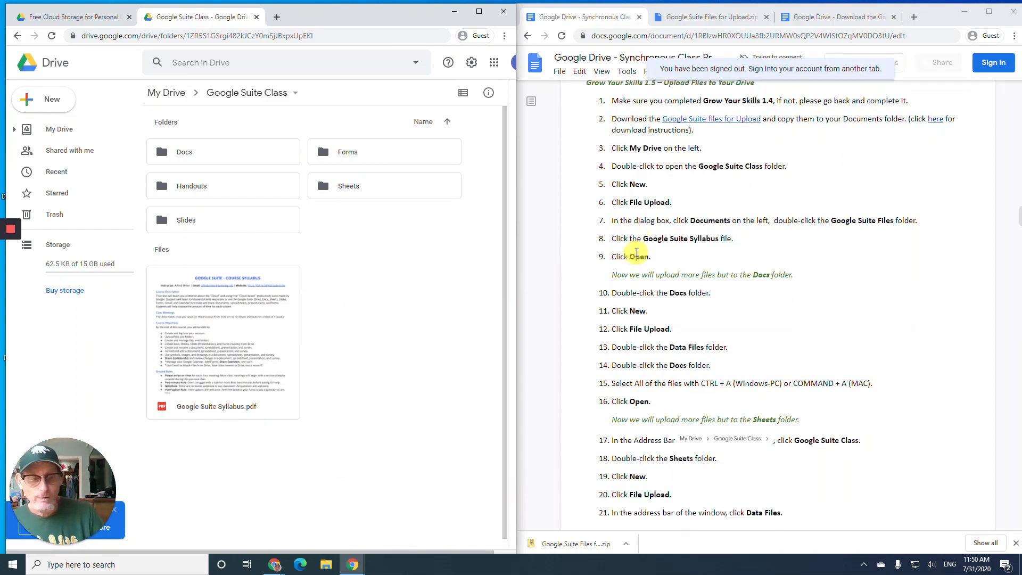
{"action": "scroll", "coordinate": [636, 253], "scroll_direction": "down", "scroll_amount": 1}
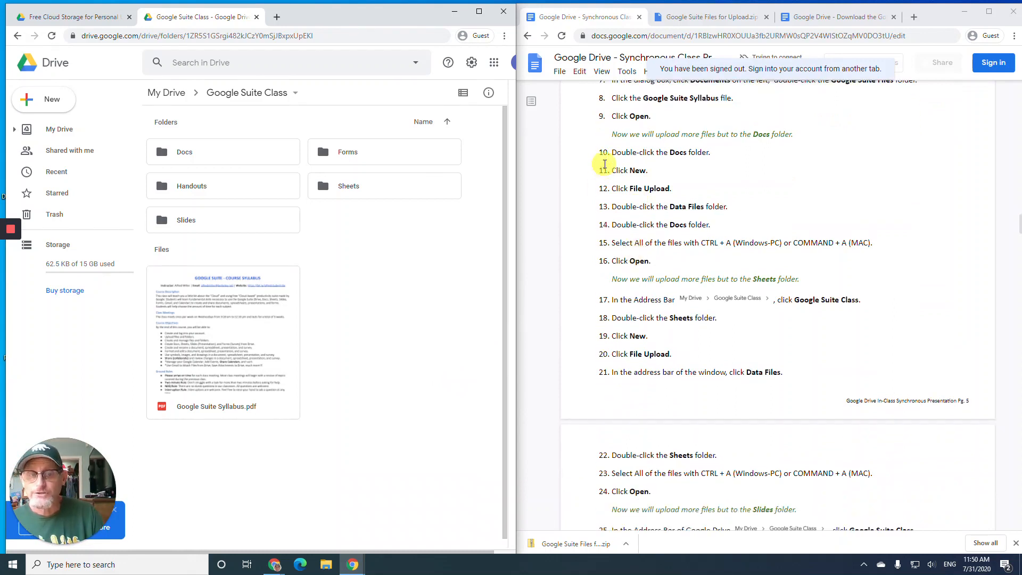
- Upload all seven Word documents from Data Files > Docs into the Drive Docs folder
{"action": "double_click", "coordinate": [241, 160]}
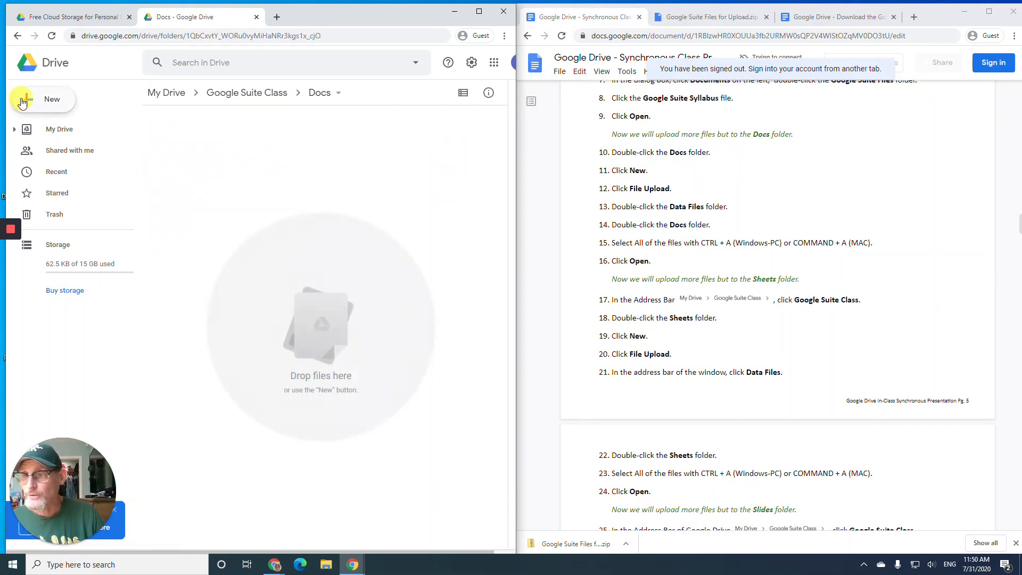
{"action": "left_click", "coordinate": [22, 103]}
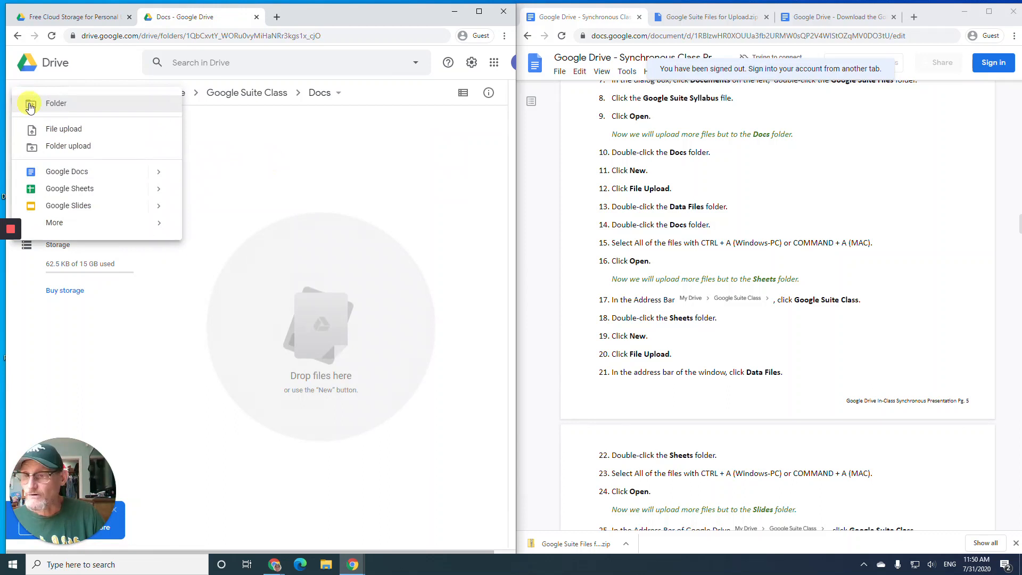
{"action": "left_click", "coordinate": [57, 136]}
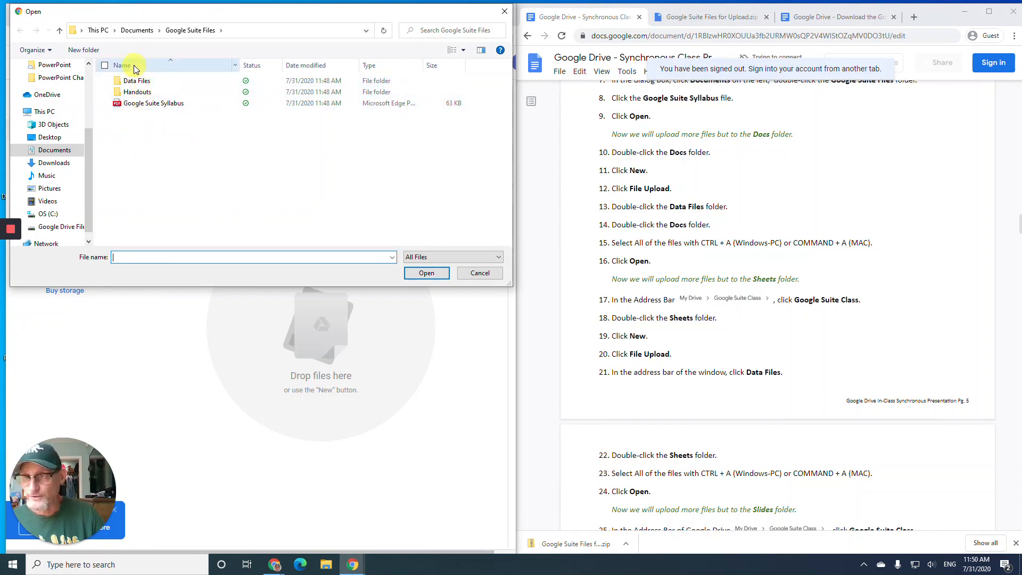
{"action": "double_click", "coordinate": [137, 82]}
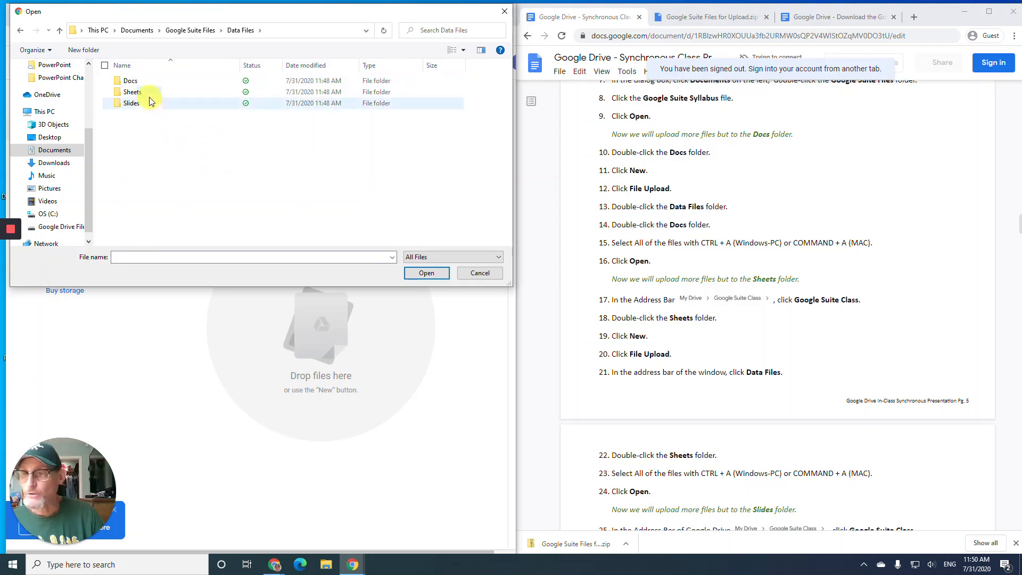
{"action": "double_click", "coordinate": [139, 84]}
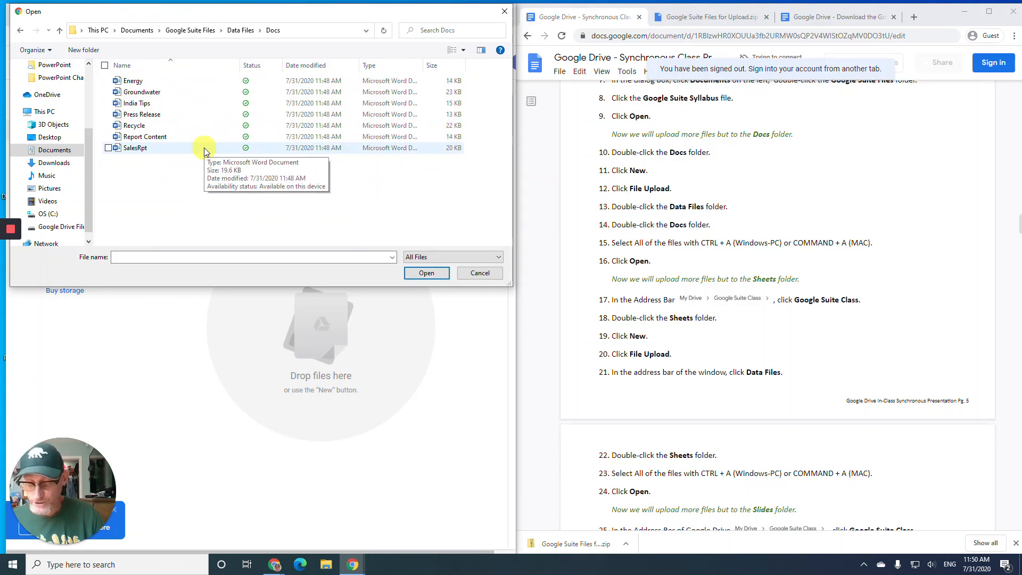
{"action": "key", "text": "ctrl+a"}
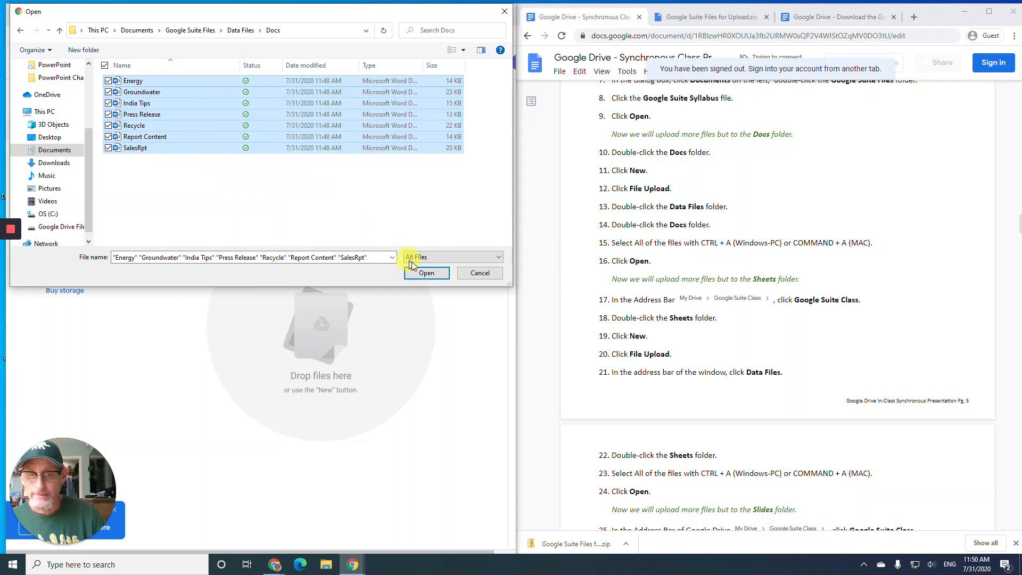
{"action": "left_click", "coordinate": [426, 273]}
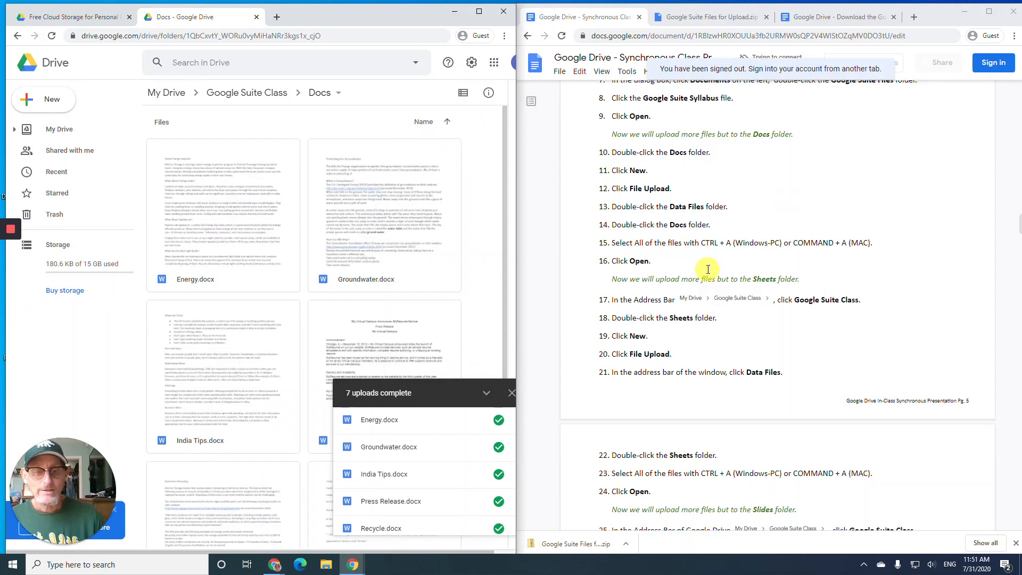
- Return from the Docs folder to Google Suite Class via the breadcrumb path
{"action": "scroll", "coordinate": [707, 270], "scroll_direction": "down", "scroll_amount": 4}
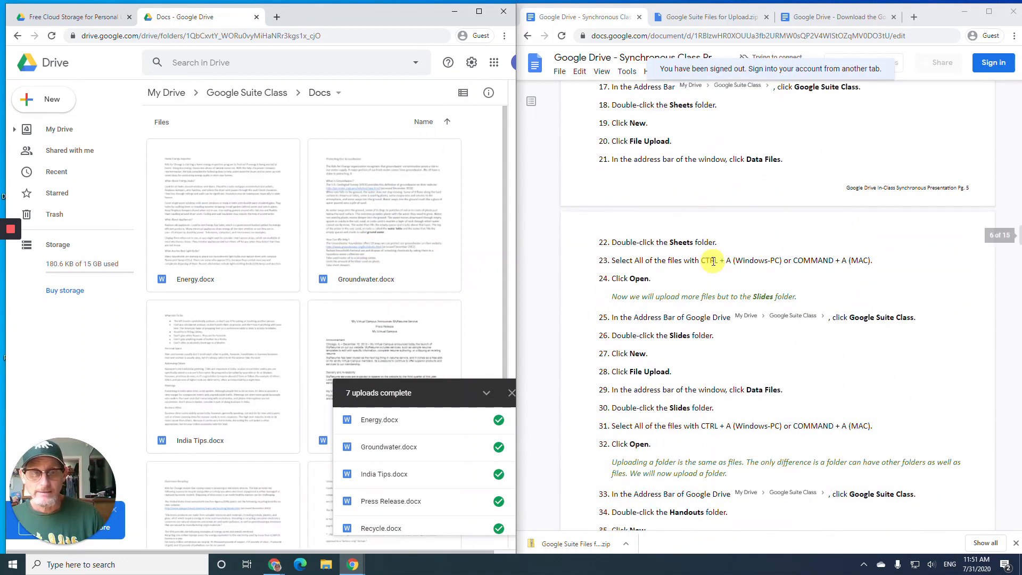
{"action": "scroll", "coordinate": [713, 261], "scroll_direction": "up", "scroll_amount": 1}
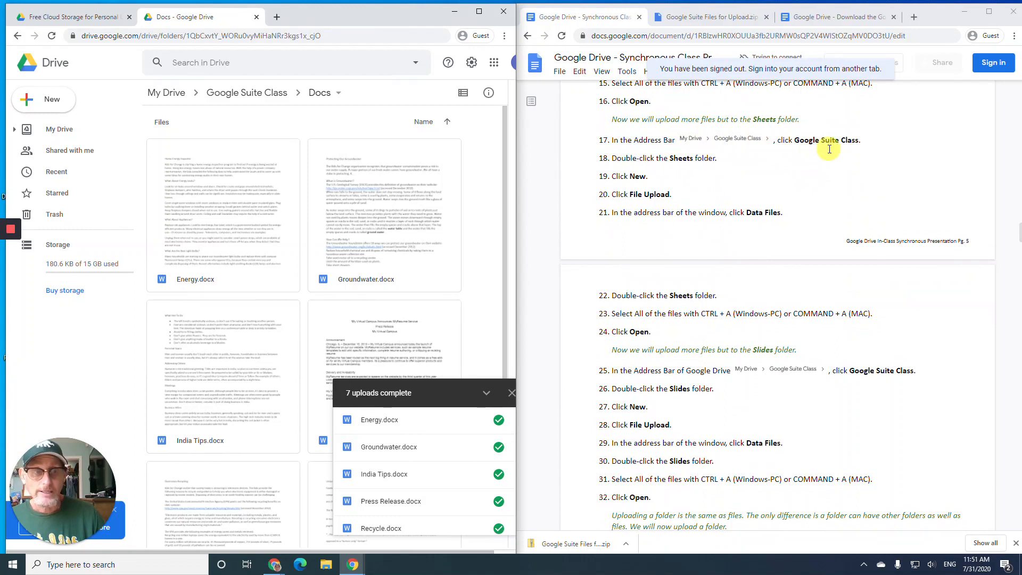
{"action": "left_click", "coordinate": [255, 94]}
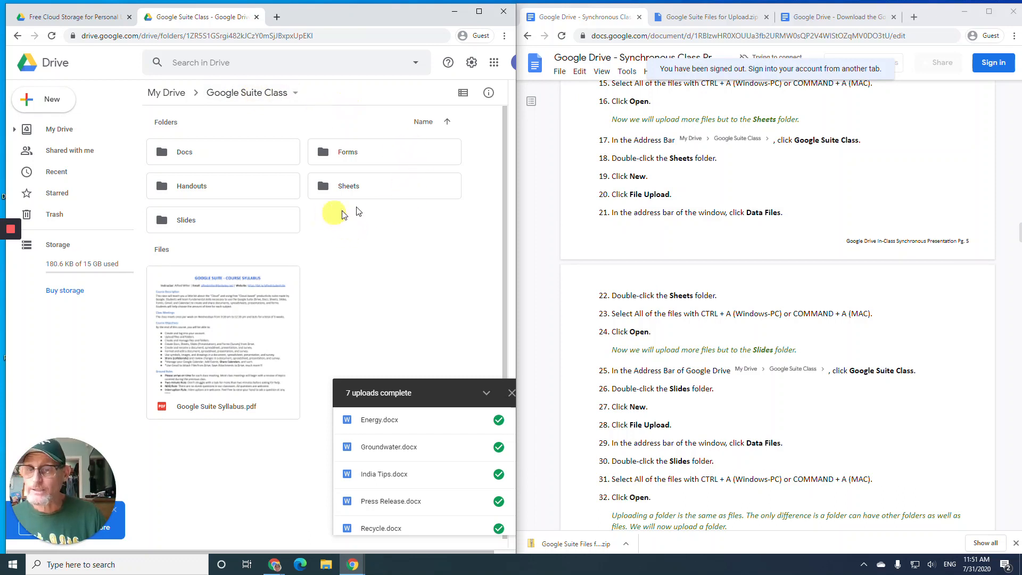
- Upload all fifteen Excel workbooks from Data Files > Sheets into the Drive Sheets folder
{"action": "double_click", "coordinate": [369, 191]}
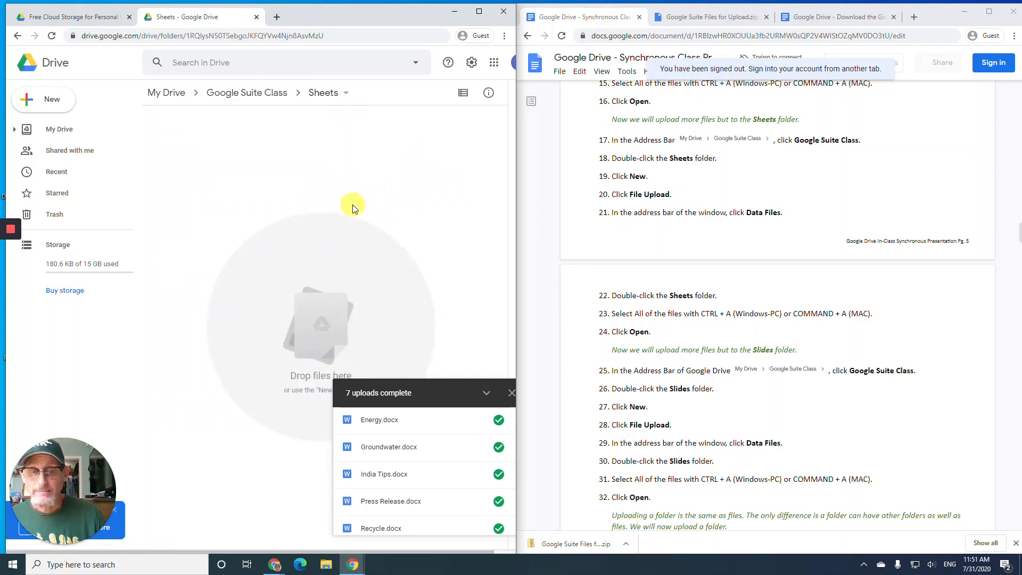
{"action": "left_click", "coordinate": [22, 100]}
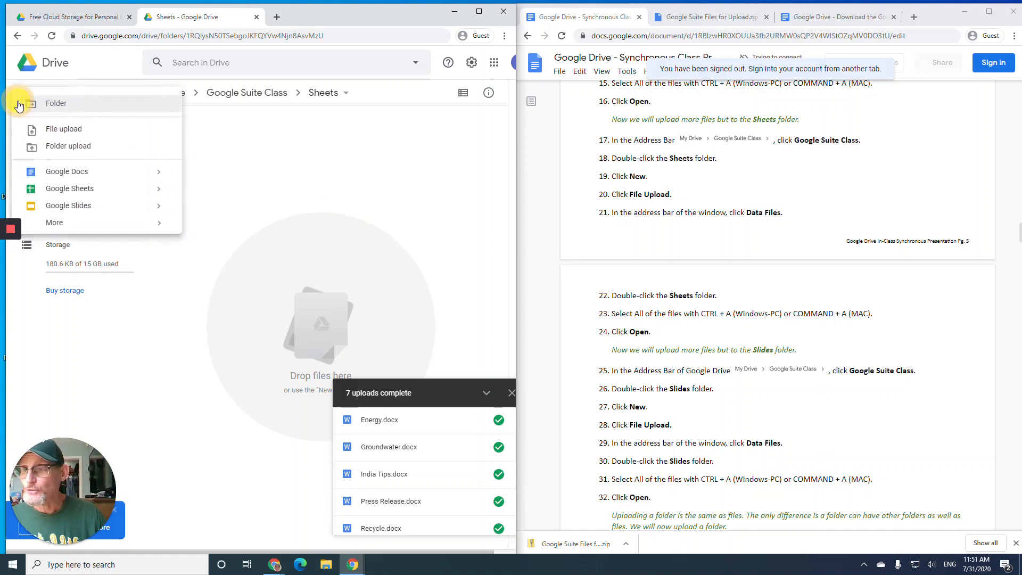
{"action": "left_click", "coordinate": [44, 131]}
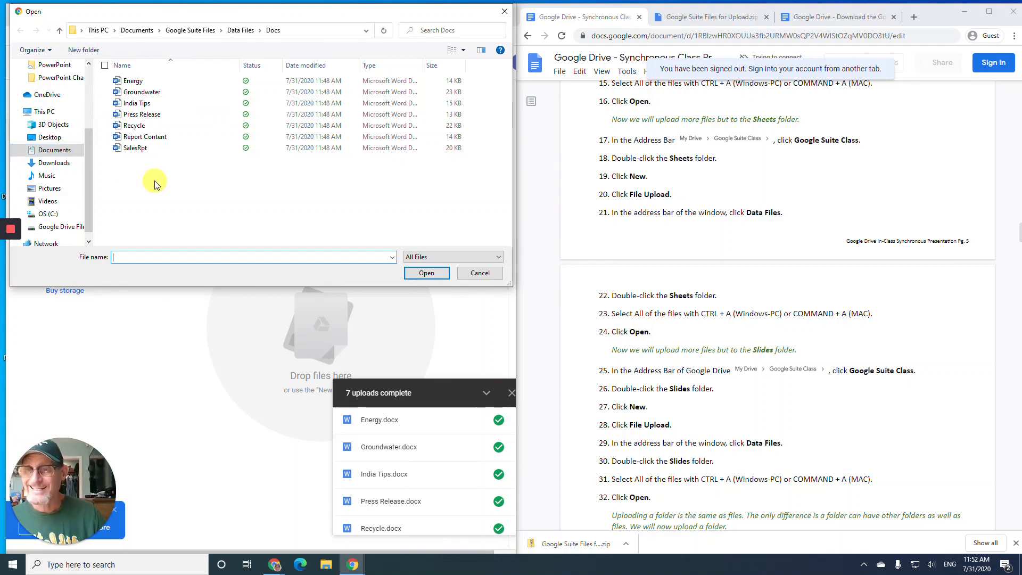
{"action": "left_click", "coordinate": [234, 31]}
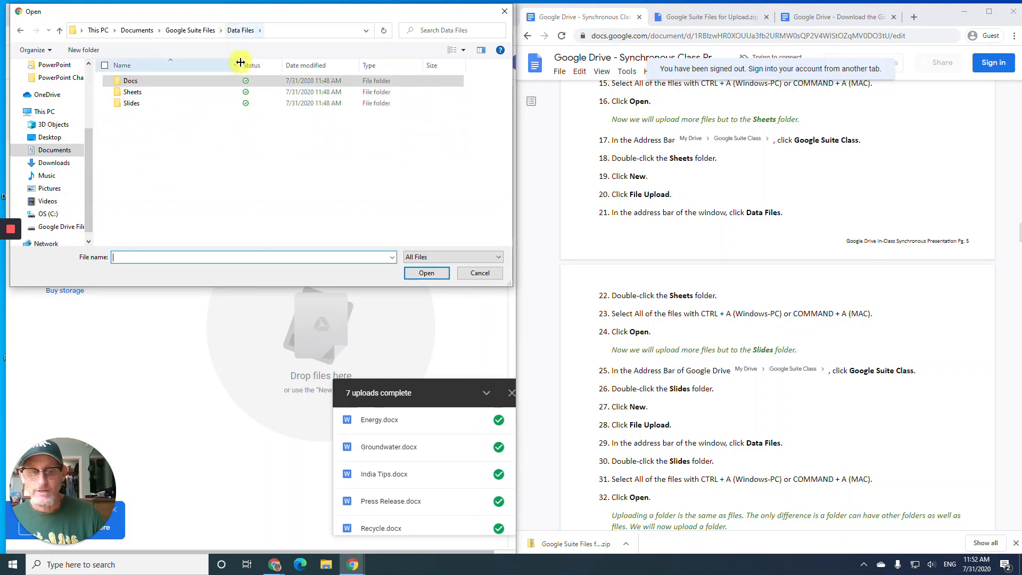
{"action": "double_click", "coordinate": [146, 96]}
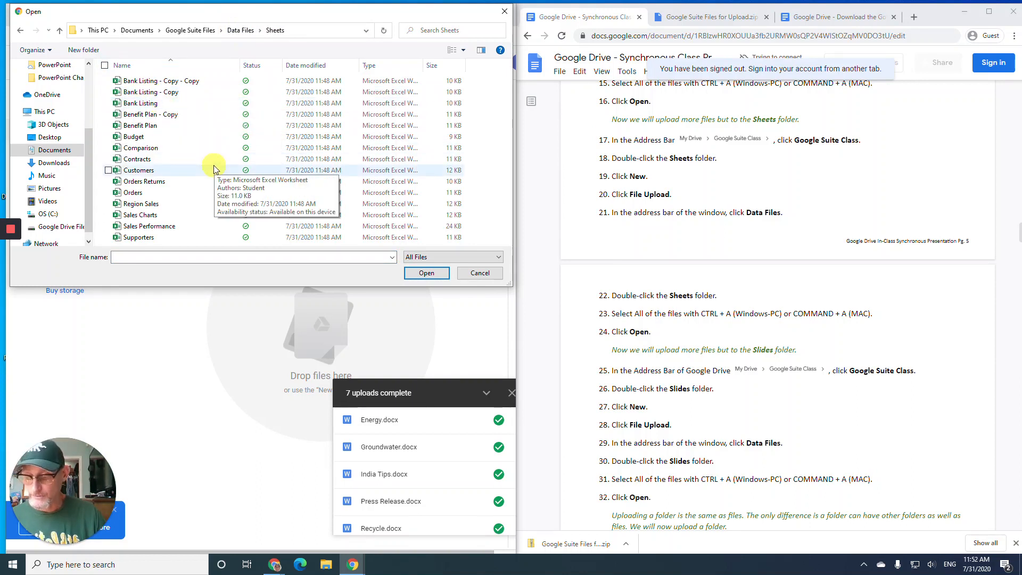
{"action": "key", "text": "ctrl+a"}
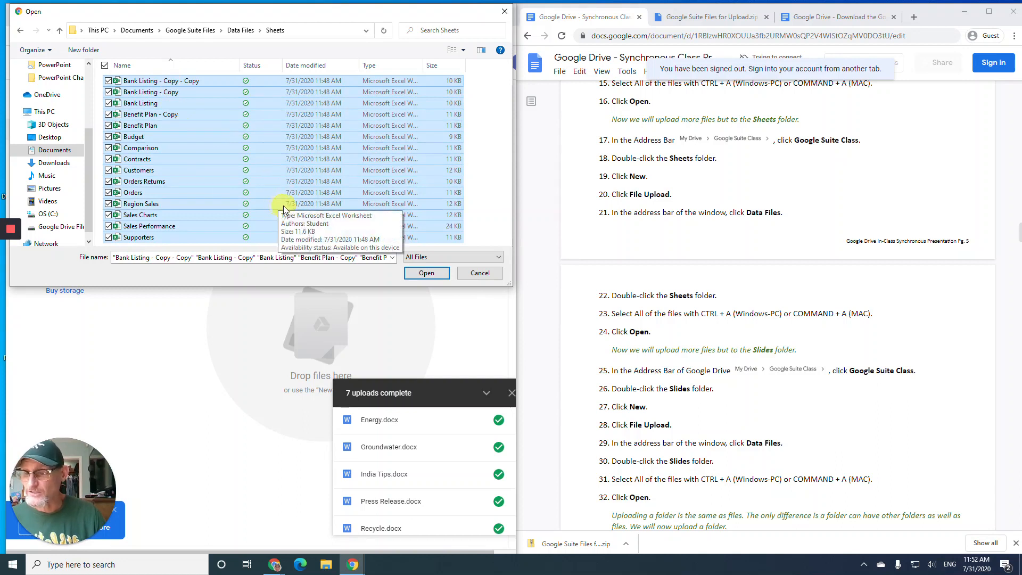
{"action": "left_click", "coordinate": [422, 274]}
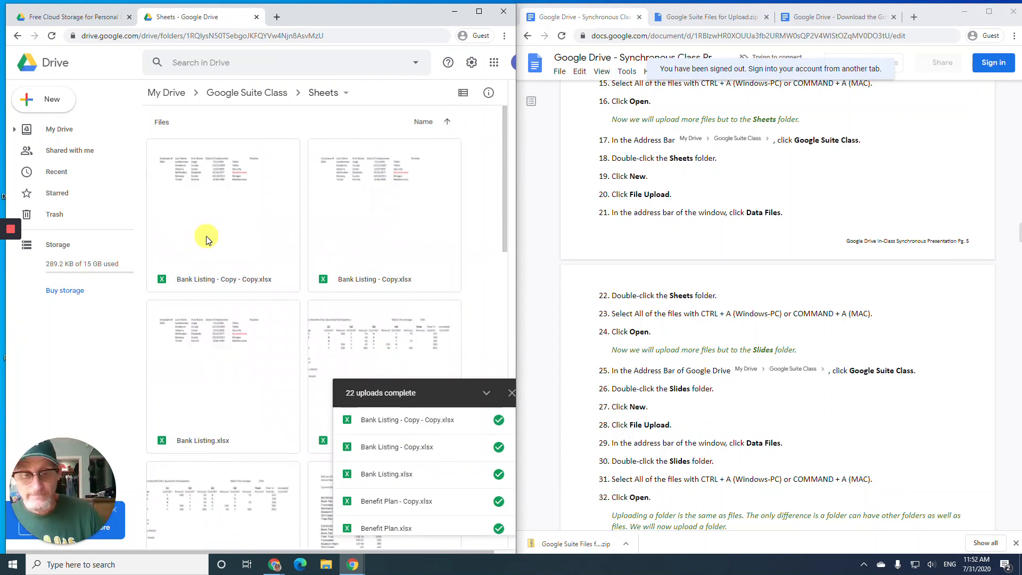
- Go back up from the Sheets folder to Google Suite Class using the breadcrumb
{"action": "scroll", "coordinate": [656, 325], "scroll_direction": "down", "scroll_amount": 2}
{"action": "scroll", "coordinate": [656, 326], "scroll_direction": "down", "scroll_amount": 3}
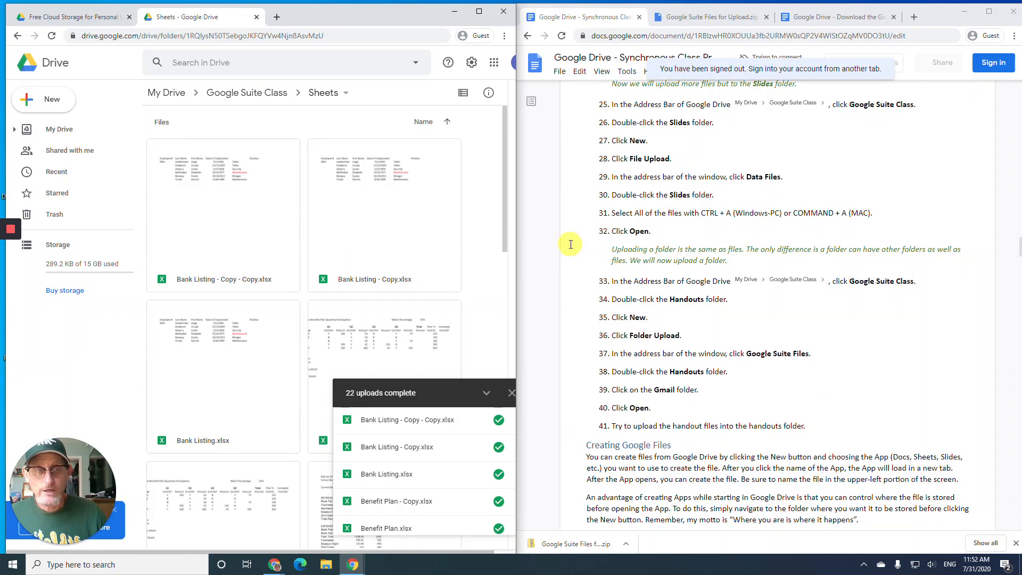
{"action": "left_click", "coordinate": [261, 100]}
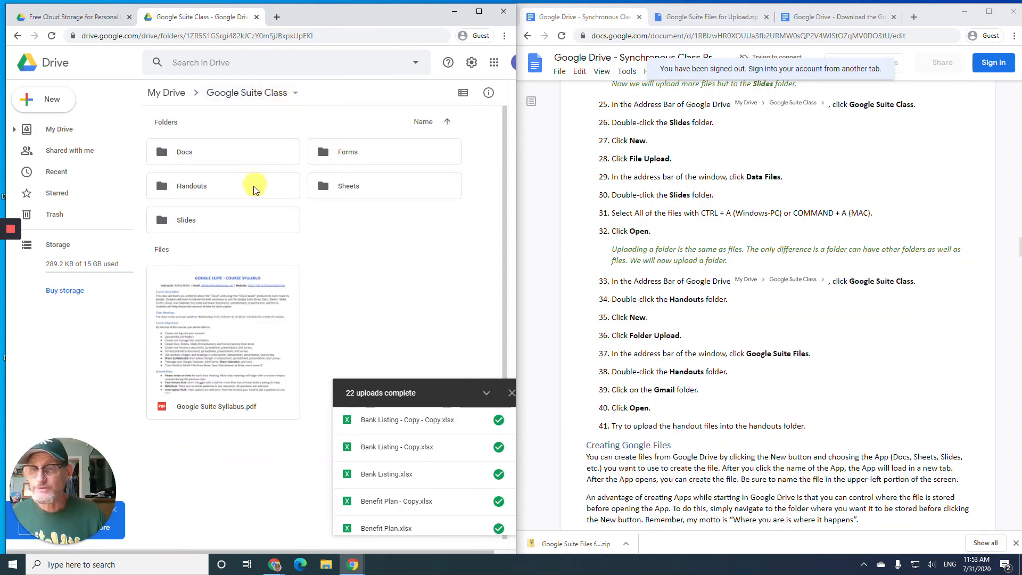
- Upload every file from Data Files > Slides, such as Kids.pptx, into the Drive Slides folder
{"action": "double_click", "coordinate": [263, 220]}
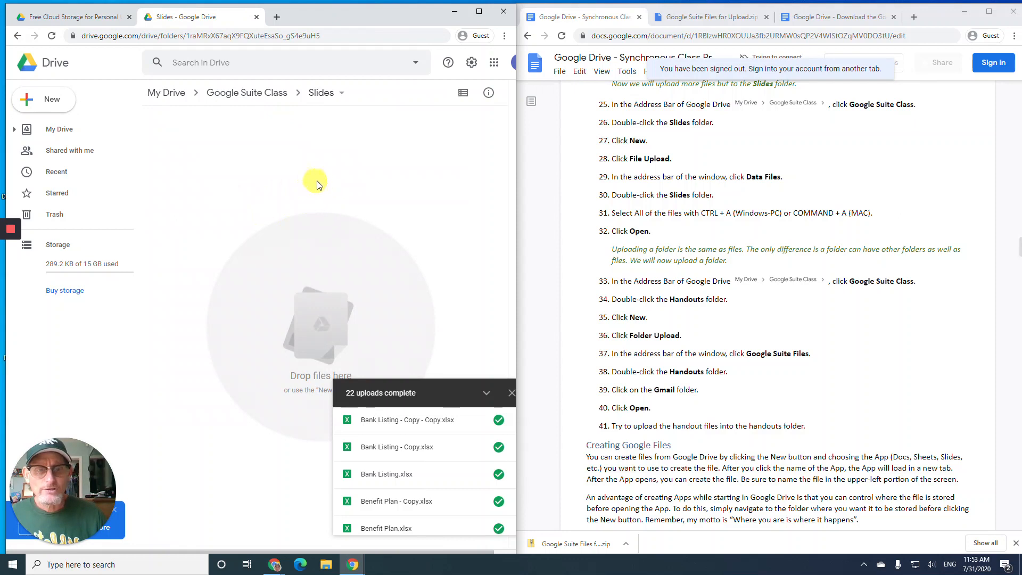
{"action": "left_click", "coordinate": [37, 110]}
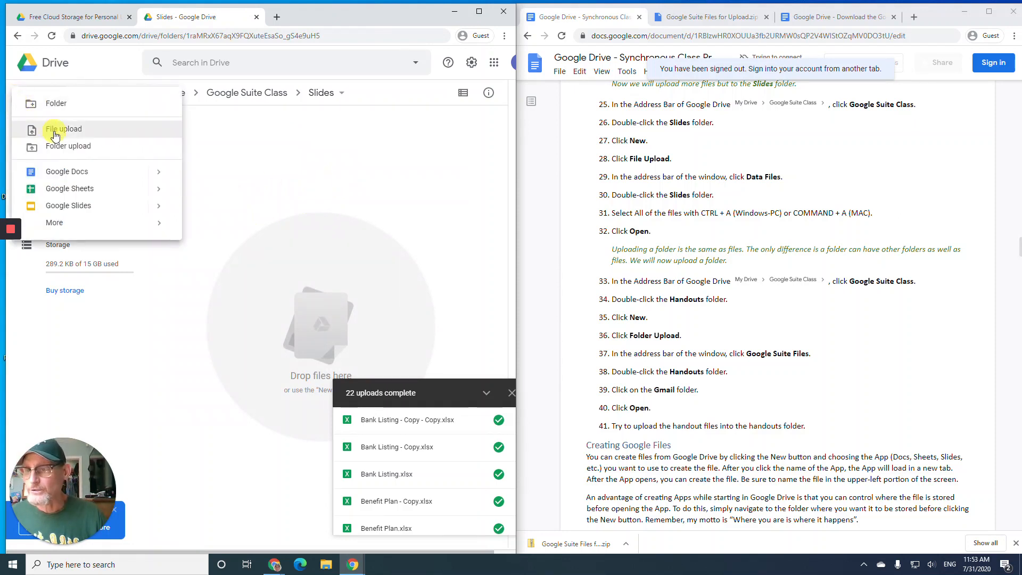
{"action": "left_click", "coordinate": [54, 131]}
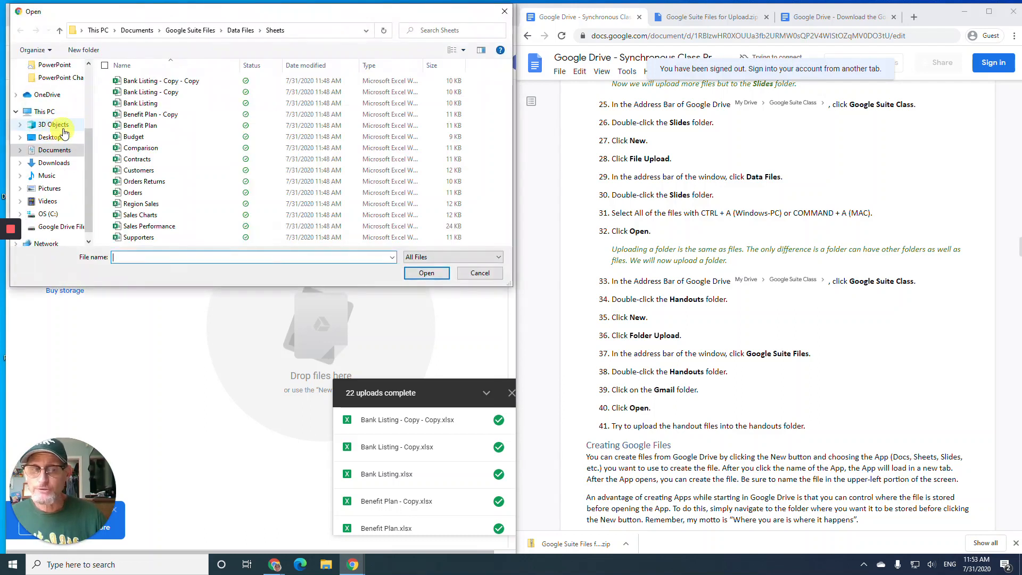
{"action": "left_click", "coordinate": [244, 33]}
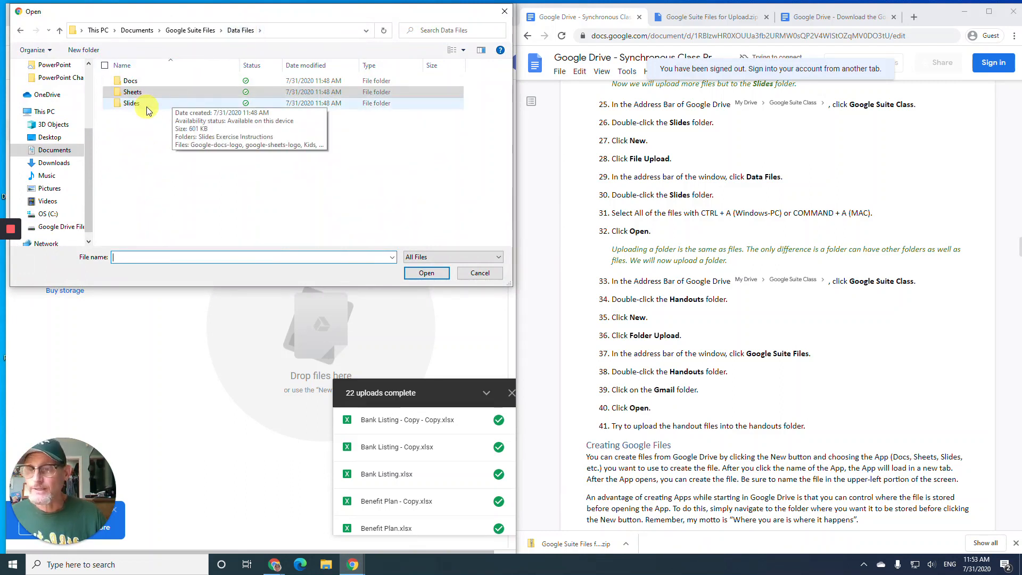
{"action": "double_click", "coordinate": [132, 104]}
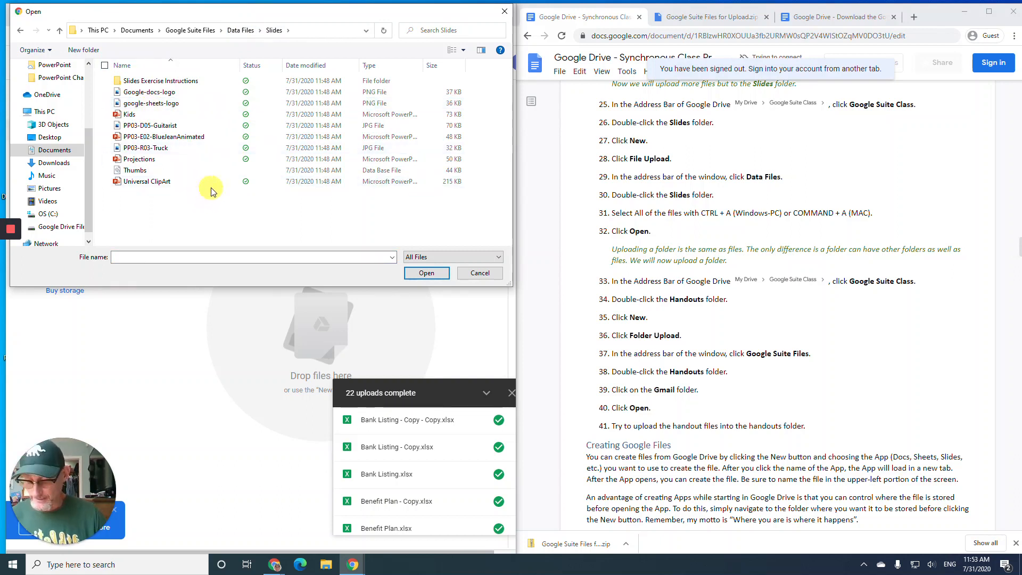
{"action": "key", "text": "ctrl+a"}
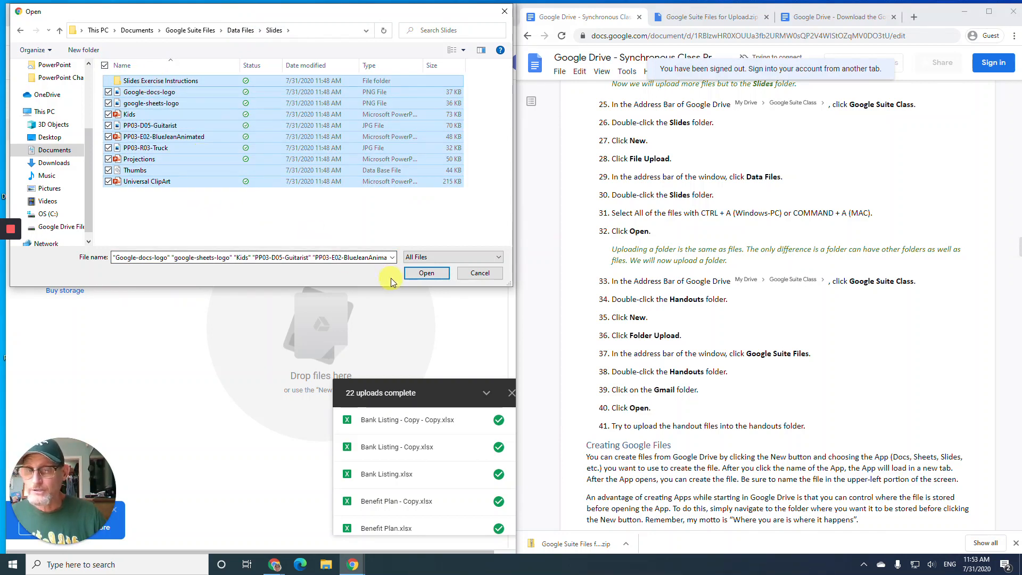
{"action": "left_click", "coordinate": [420, 274]}
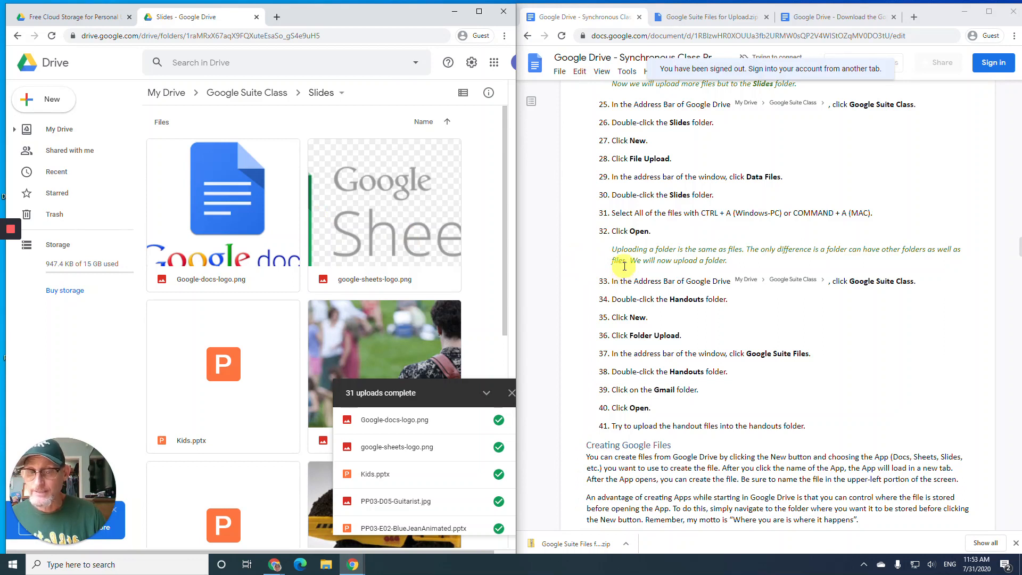
- Close the upload progress panel and return from Slides to the Google Suite Class folder
{"action": "left_click", "coordinate": [512, 395]}
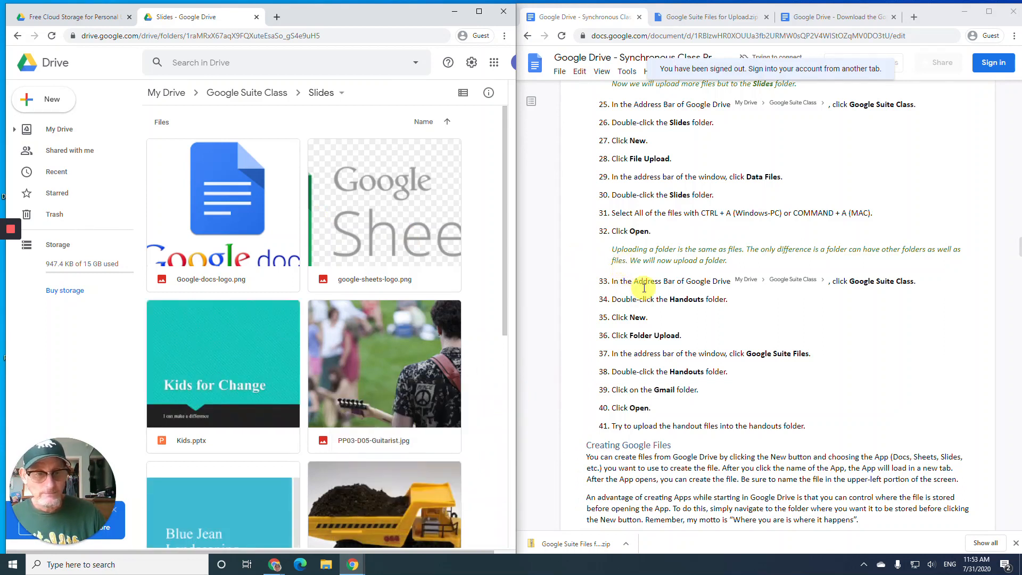
{"action": "scroll", "coordinate": [643, 289], "scroll_direction": "down", "scroll_amount": 1}
{"action": "scroll", "coordinate": [644, 288], "scroll_direction": "down", "scroll_amount": 1}
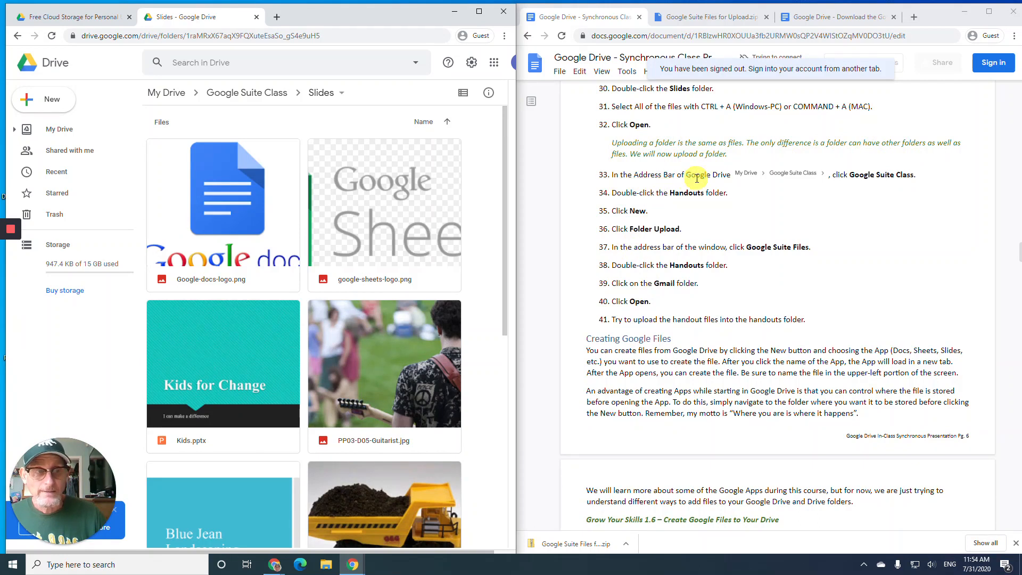
{"action": "left_click", "coordinate": [264, 93]}
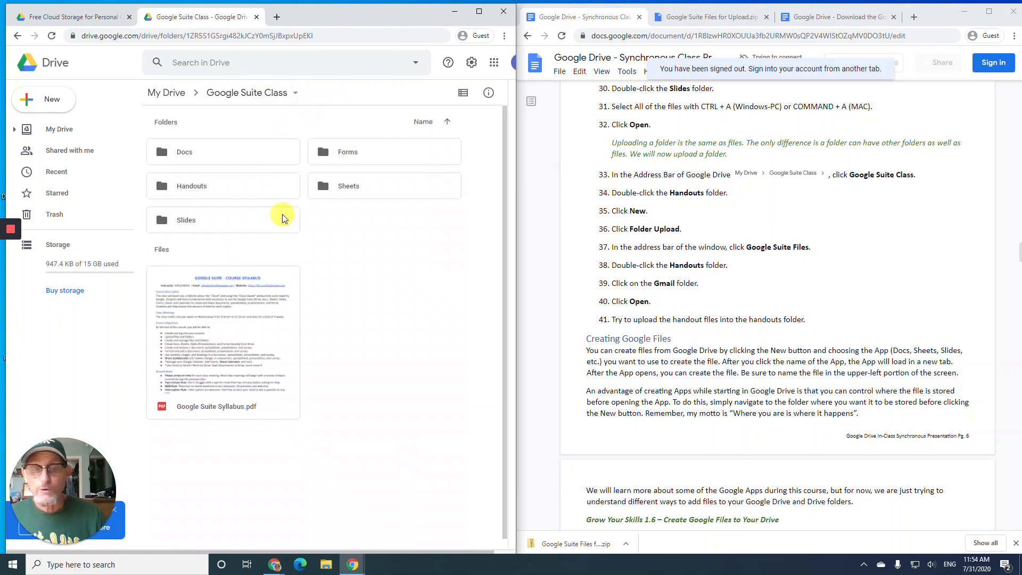
- Upload the local Gmail folder (9 files) from Google Suite Files > Handouts into Drive's Handouts folder
{"action": "double_click", "coordinate": [260, 193]}
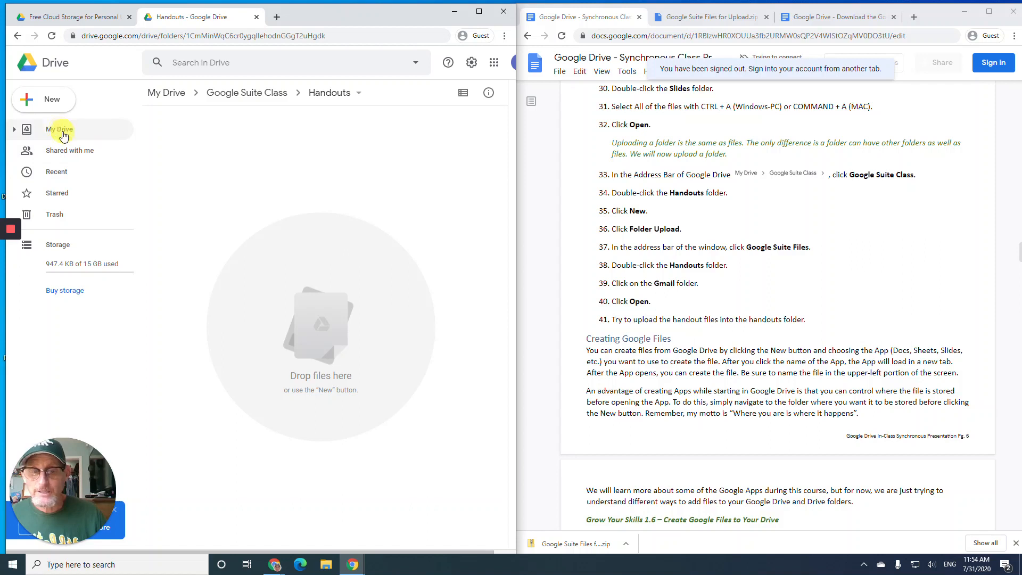
{"action": "left_click", "coordinate": [22, 101]}
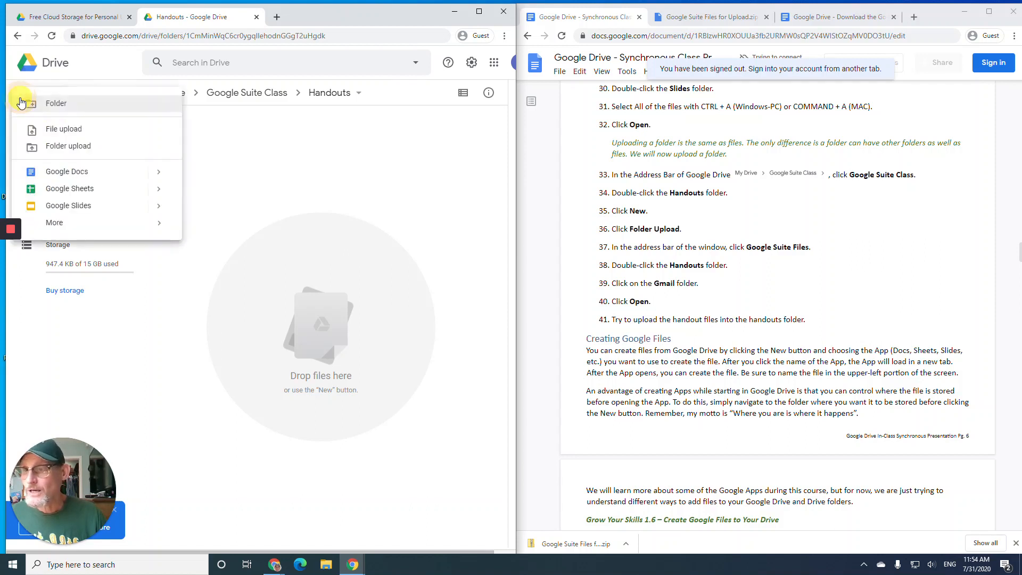
{"action": "left_click", "coordinate": [80, 153]}
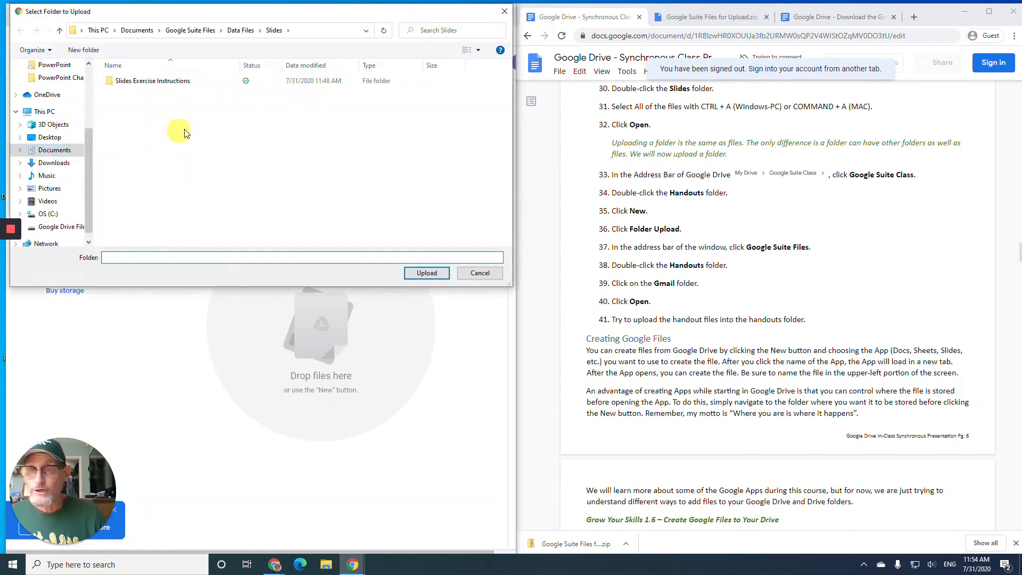
{"action": "left_click", "coordinate": [242, 30]}
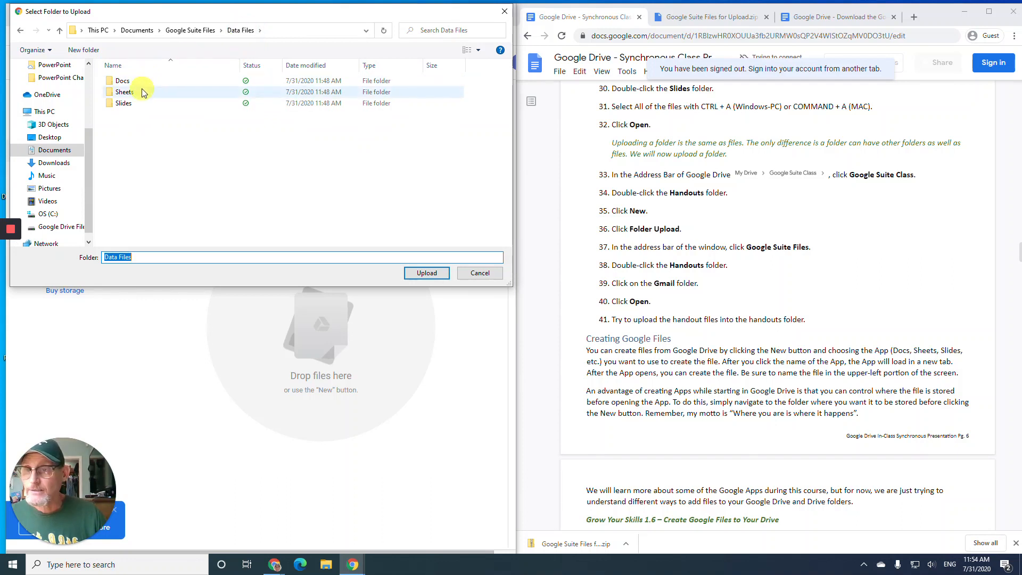
{"action": "left_click", "coordinate": [192, 30]}
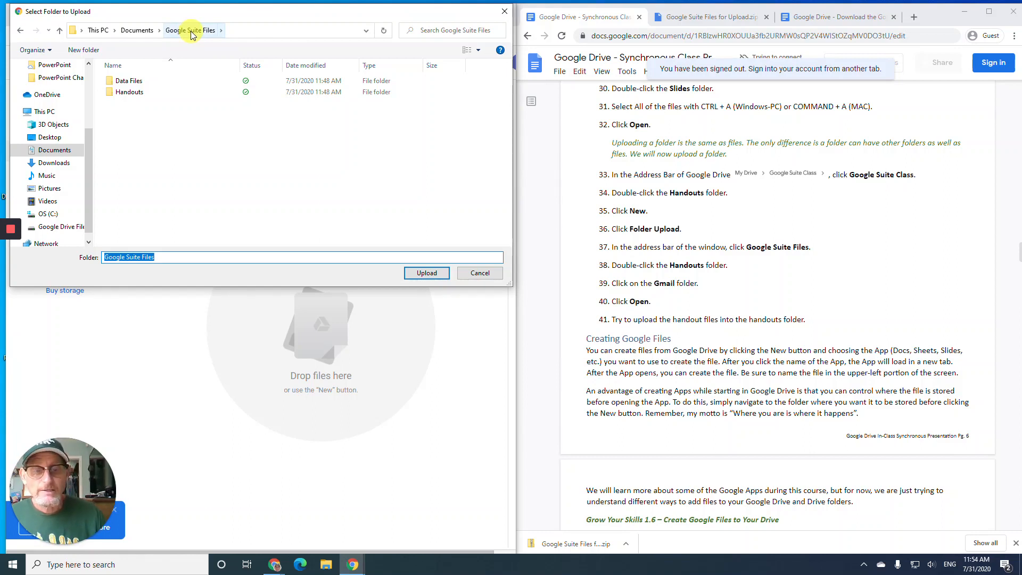
{"action": "double_click", "coordinate": [139, 93]}
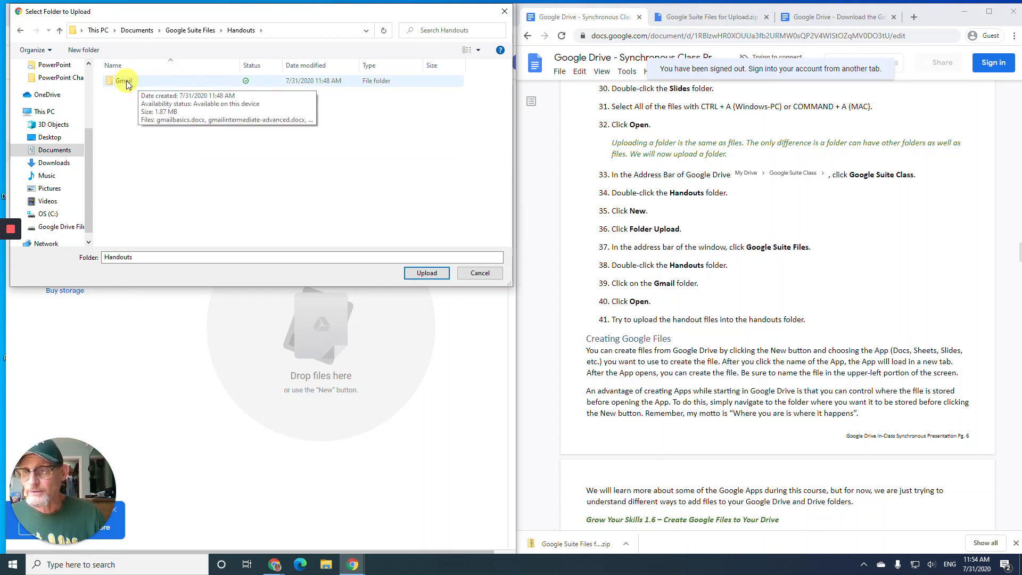
{"action": "left_click", "coordinate": [126, 83]}
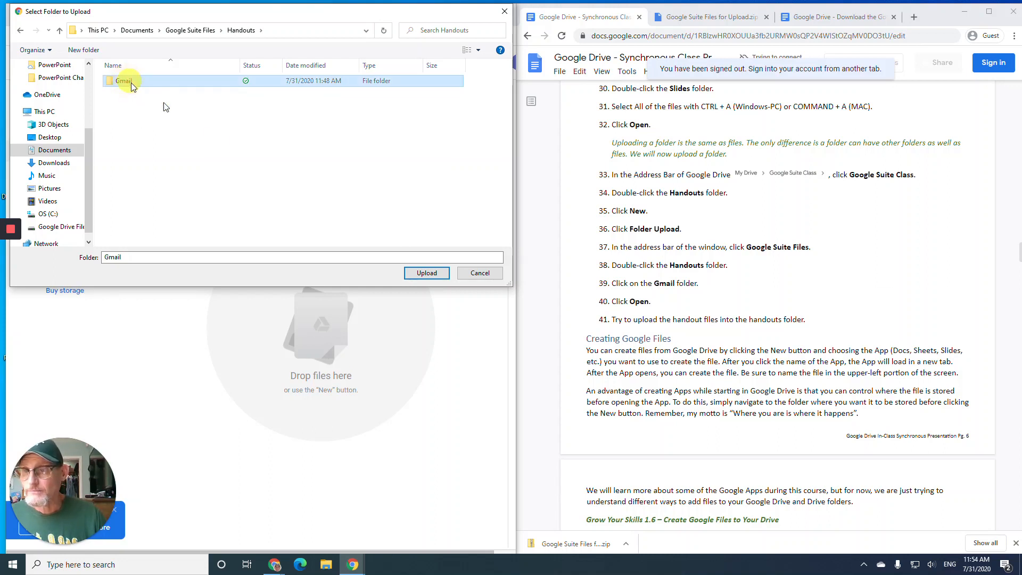
{"action": "left_click", "coordinate": [431, 273]}
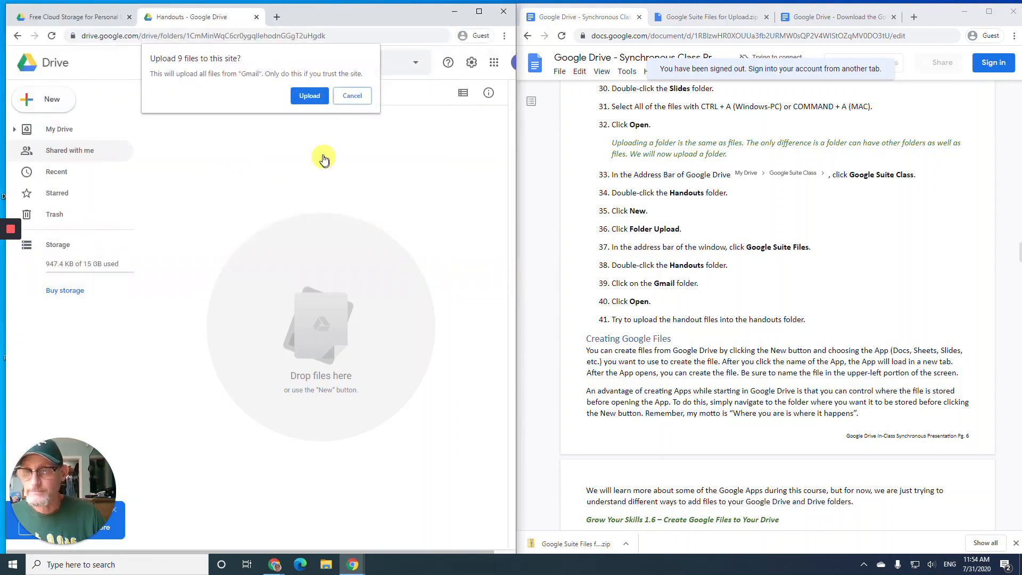
{"action": "left_click", "coordinate": [309, 97]}
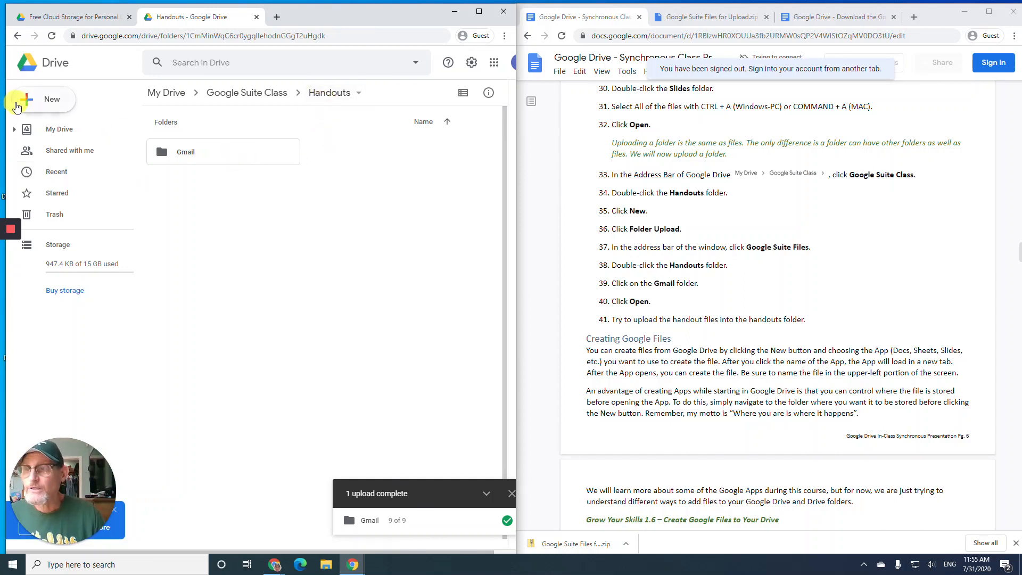
- Upload all individual Gmail PDF handouts, like gmailbasics.docx.pdf, into Handouts as well
{"action": "left_click", "coordinate": [22, 101]}
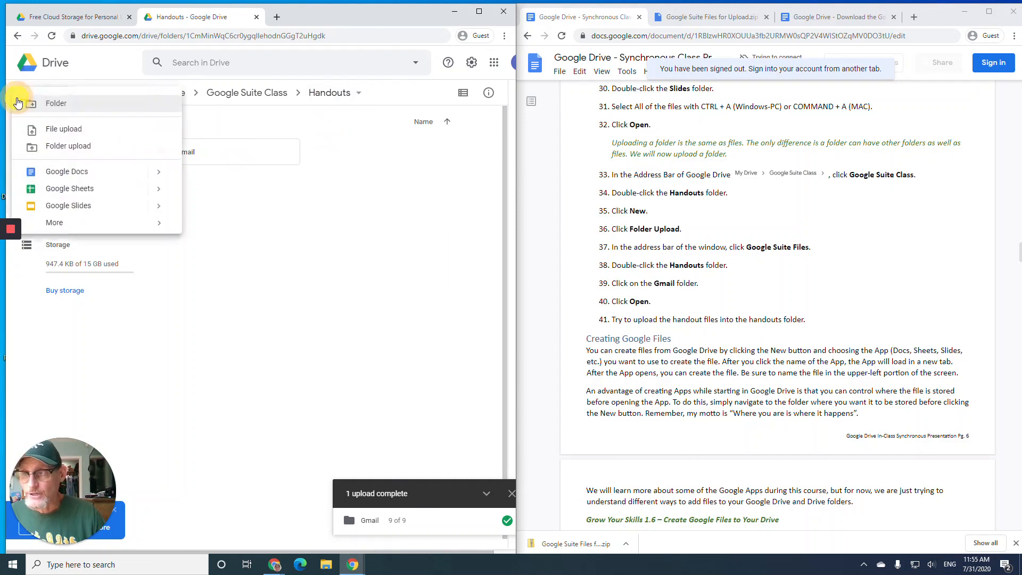
{"action": "left_click", "coordinate": [59, 129]}
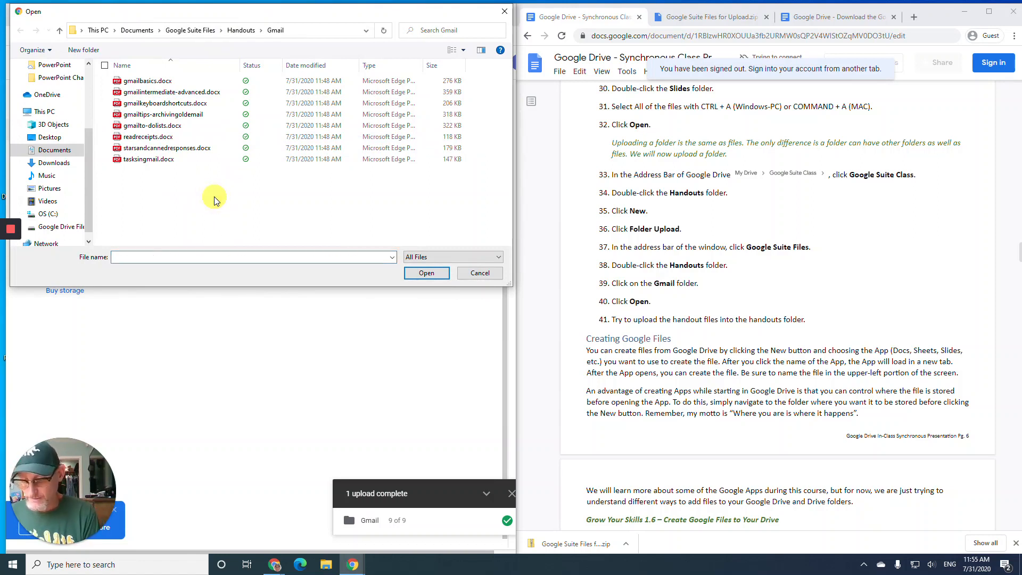
{"action": "key", "text": "ctrl+a"}
{"action": "left_click", "coordinate": [416, 273]}
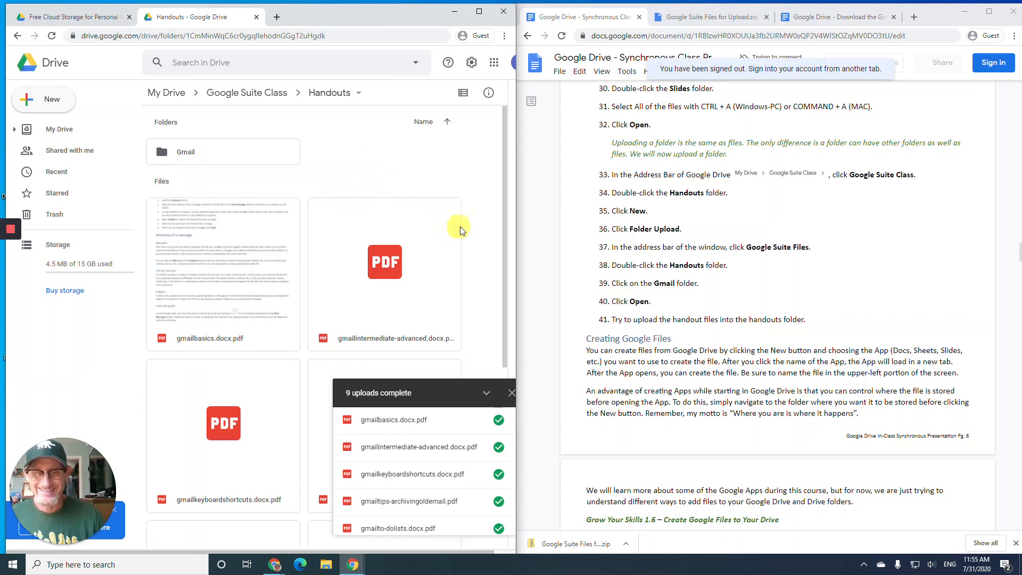
- Close the uploads-complete panel and scroll the instructions to the Create Google Files exercise
{"action": "left_click", "coordinate": [512, 394]}
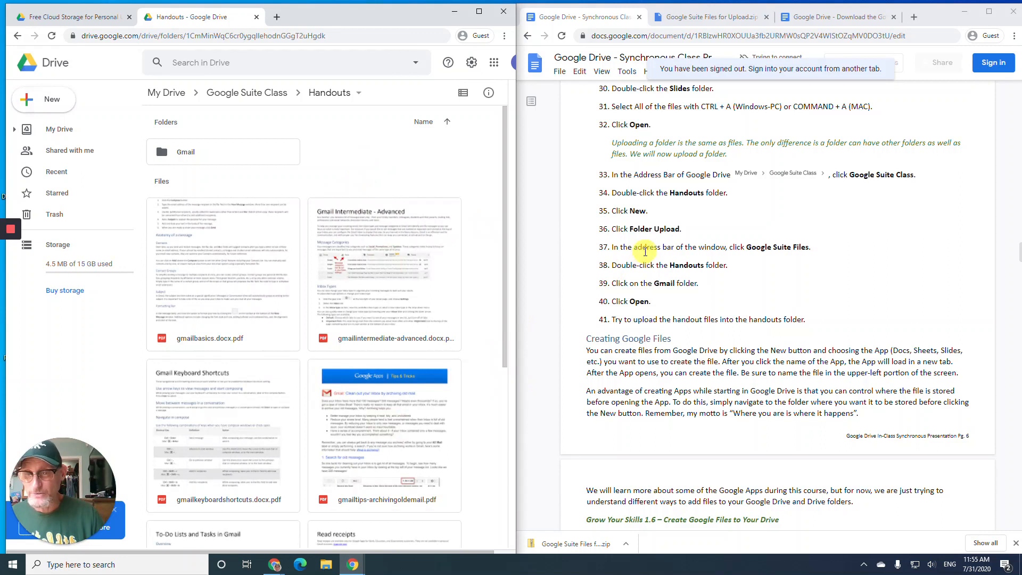
{"action": "scroll", "coordinate": [653, 247], "scroll_direction": "down", "scroll_amount": 3}
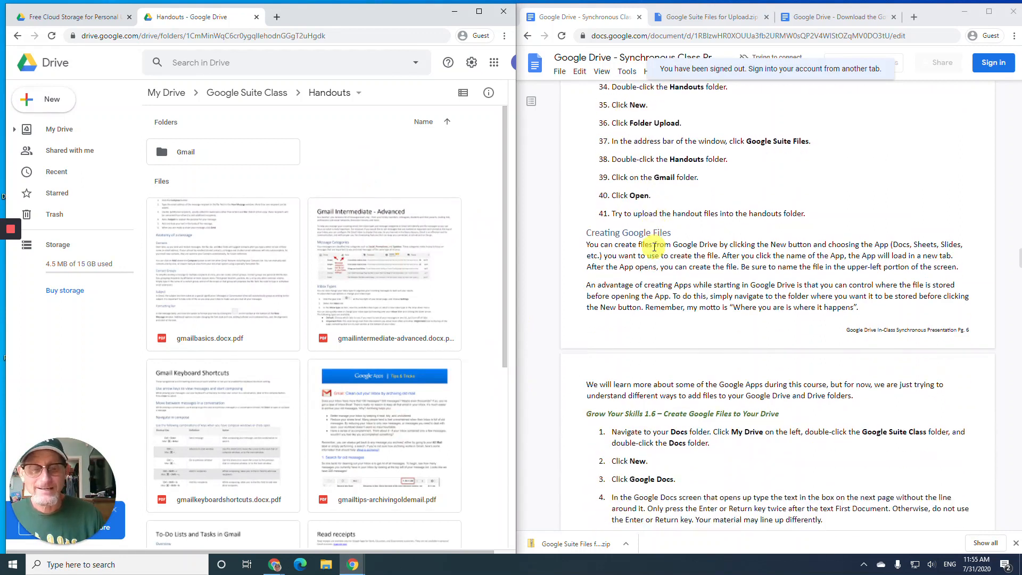
{"action": "scroll", "coordinate": [654, 243], "scroll_direction": "down", "scroll_amount": 1}
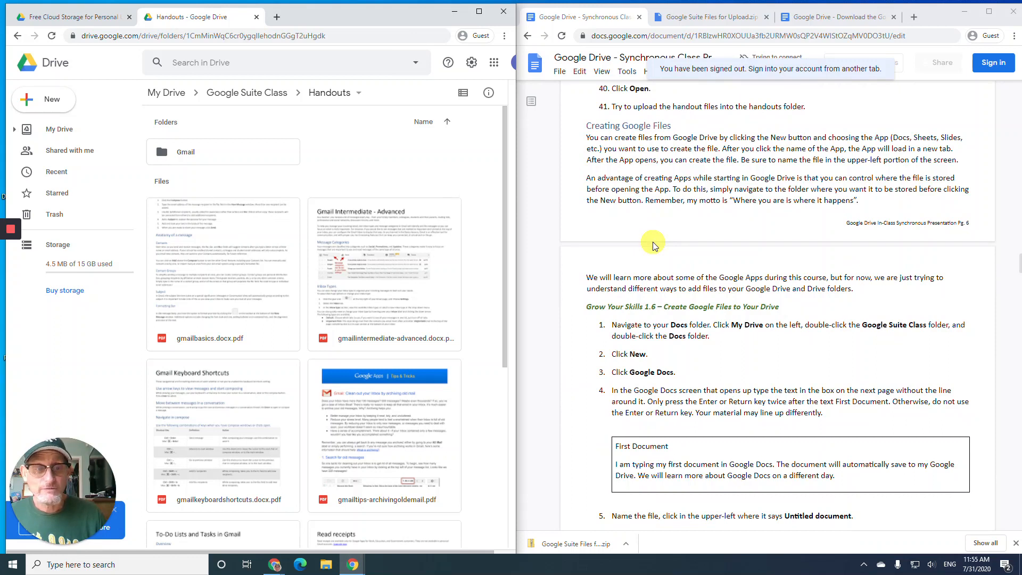
{"action": "scroll", "coordinate": [654, 245], "scroll_direction": "down", "scroll_amount": 1}
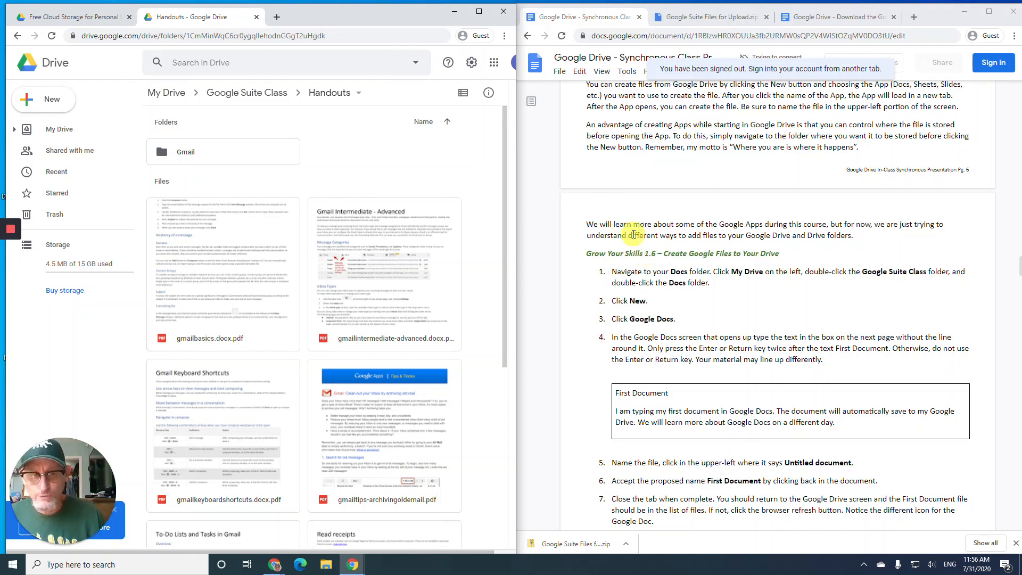
{"action": "scroll", "coordinate": [637, 221], "scroll_direction": "down", "scroll_amount": 1}
{"action": "scroll", "coordinate": [636, 221], "scroll_direction": "down", "scroll_amount": 1}
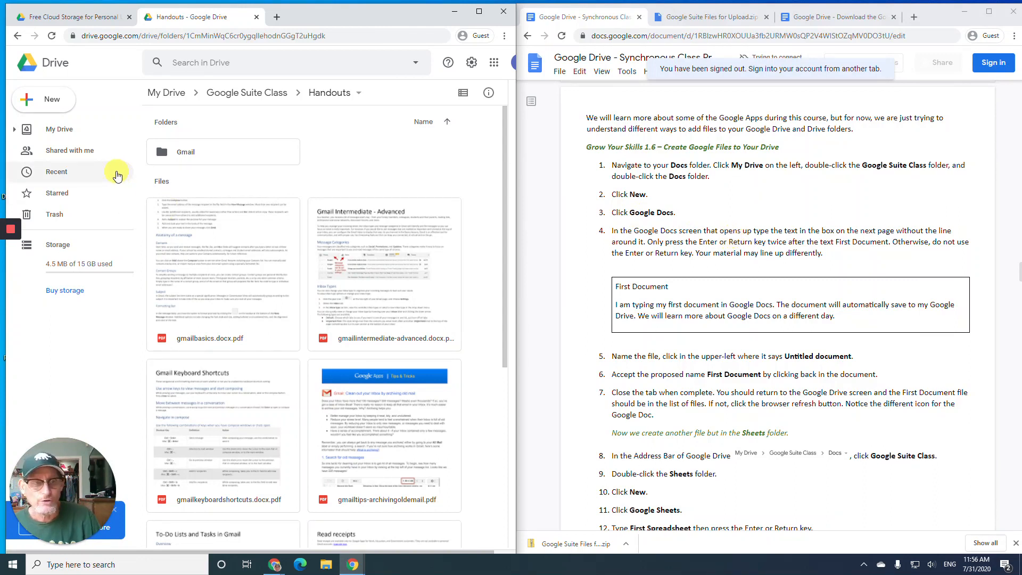
- Create a new blank Google Doc in My Drive > Google Suite Class > Docs
{"action": "left_click", "coordinate": [56, 130]}
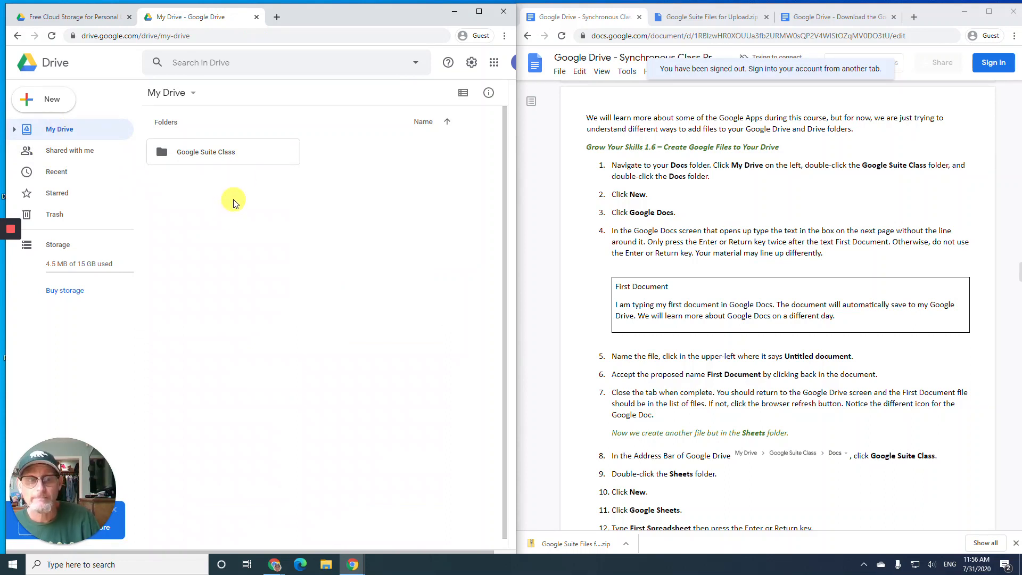
{"action": "double_click", "coordinate": [207, 154]}
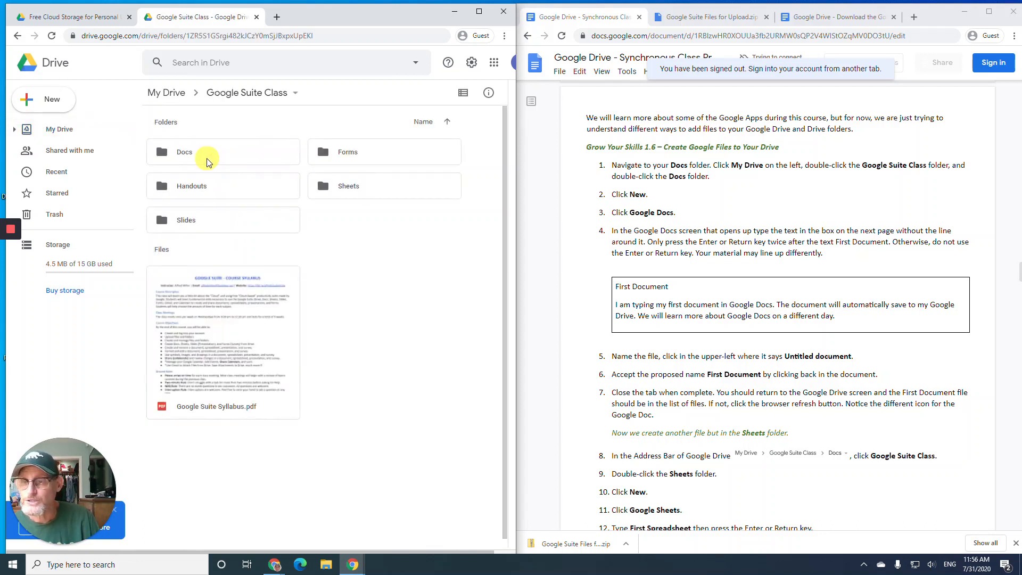
{"action": "double_click", "coordinate": [207, 160]}
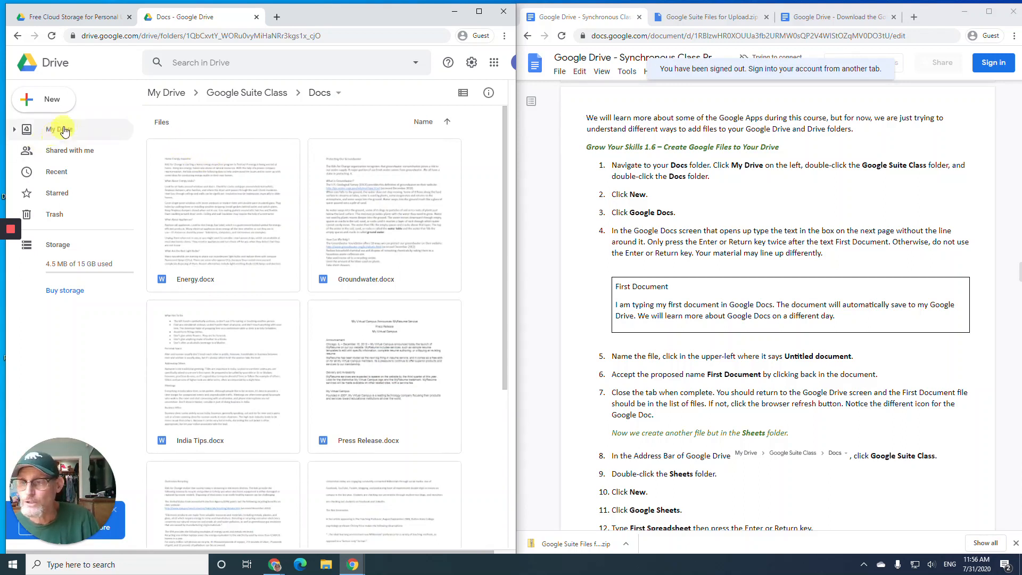
{"action": "left_click", "coordinate": [68, 102]}
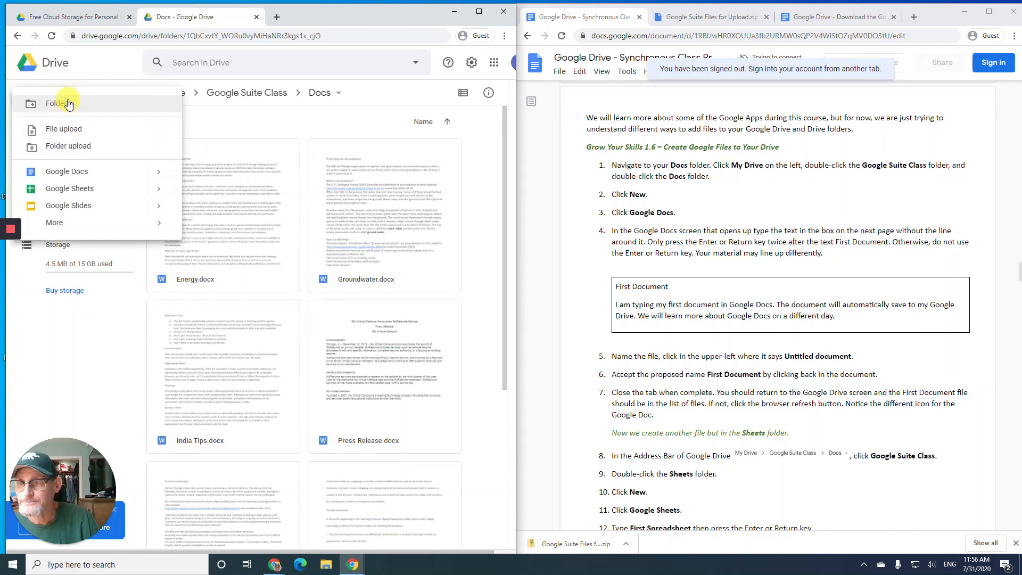
{"action": "left_click", "coordinate": [67, 171]}
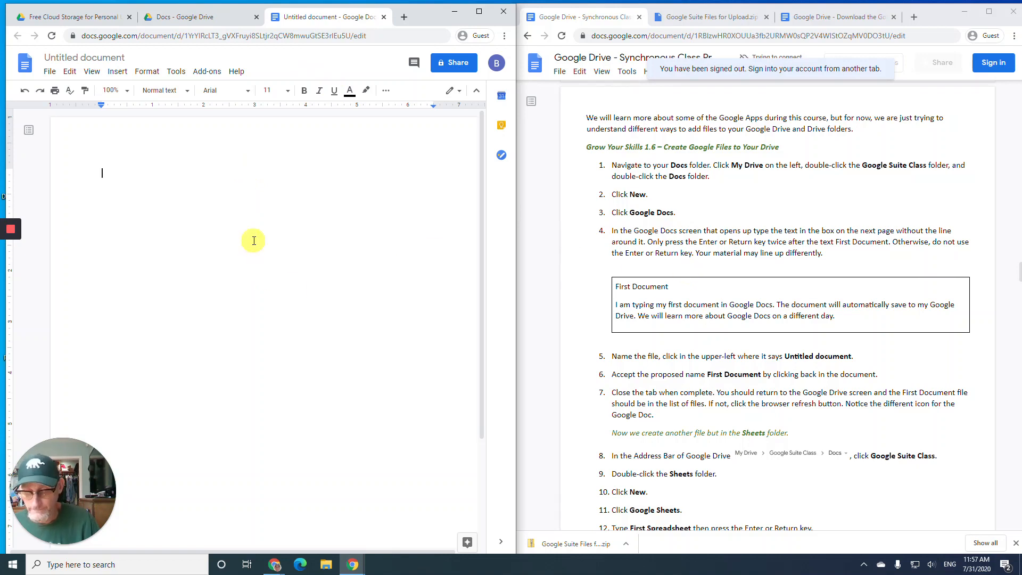
- Type the heading 'First Document', fixing the typo, and dismiss the status tip
{"action": "type", "text": "First"}
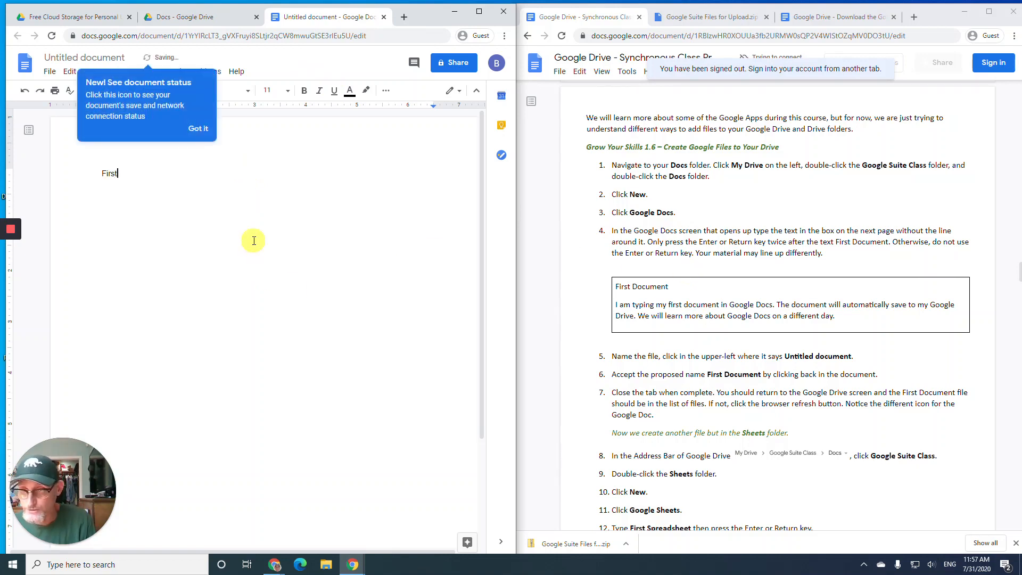
{"action": "type", "text": " Docu,m"}
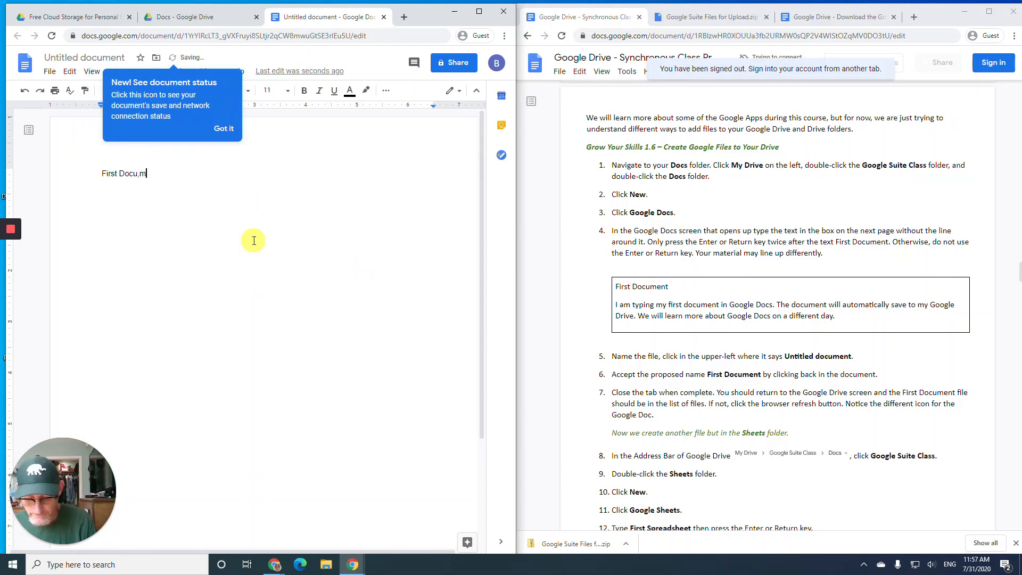
{"action": "key", "text": "BackSpace"}
{"action": "key", "text": "BackSpace"}
{"action": "type", "text": "ment"}
{"action": "key", "text": "Return"}
{"action": "key", "text": "Return"}
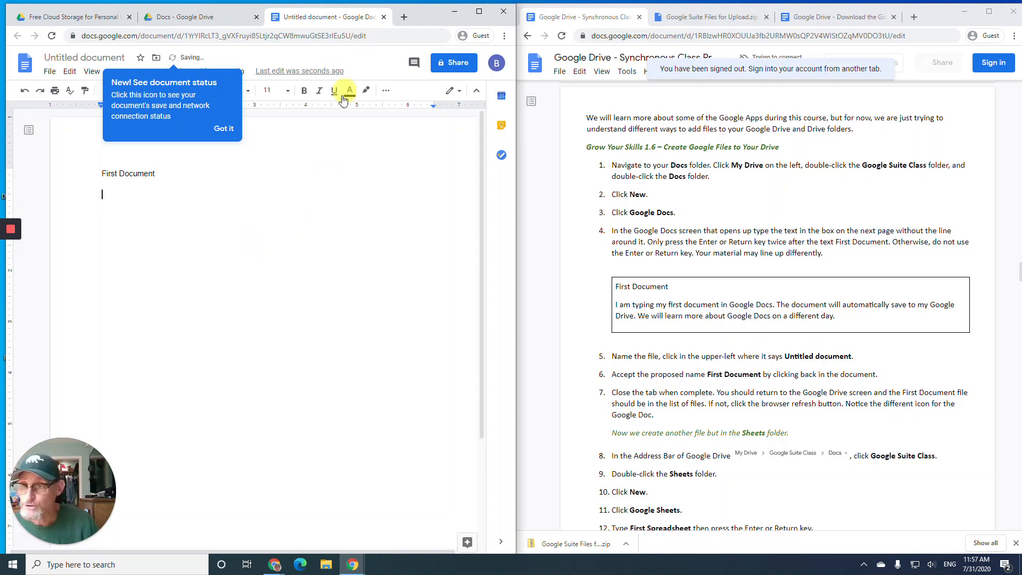
{"action": "left_click", "coordinate": [223, 129]}
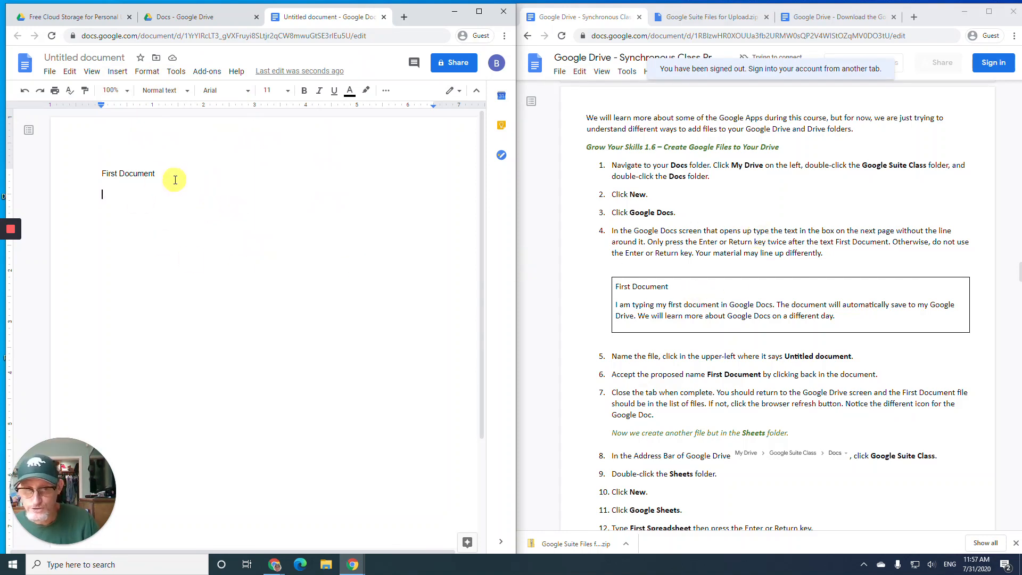
- Add the paragraph 'I am typing my first document in Google Docs…' about automatic saving to Drive
{"action": "key", "text": "Return"}
{"action": "key", "text": "Return"}
{"action": "type", "text": "I am typing my first document in "}
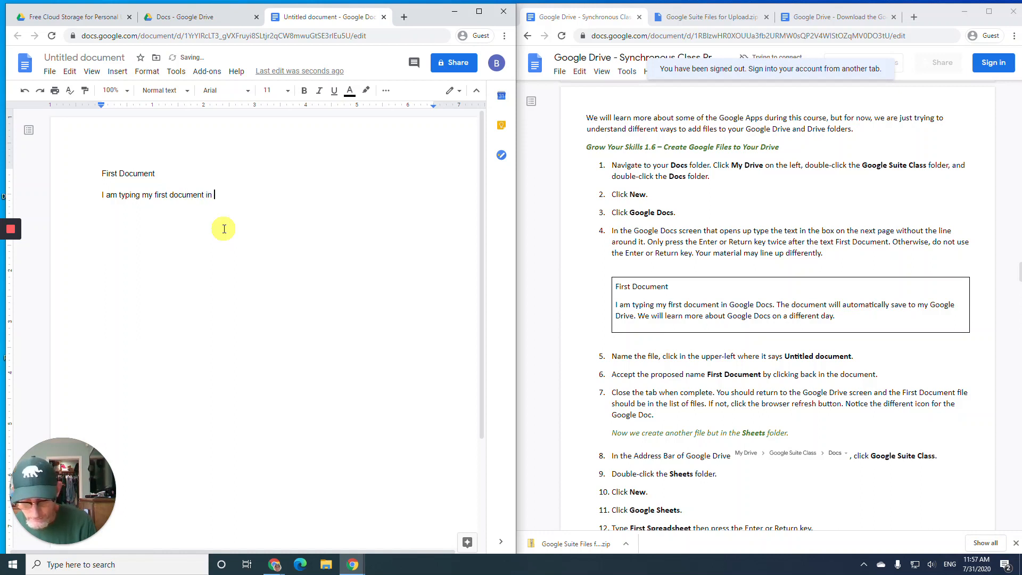
{"action": "type", "text": "Google D"}
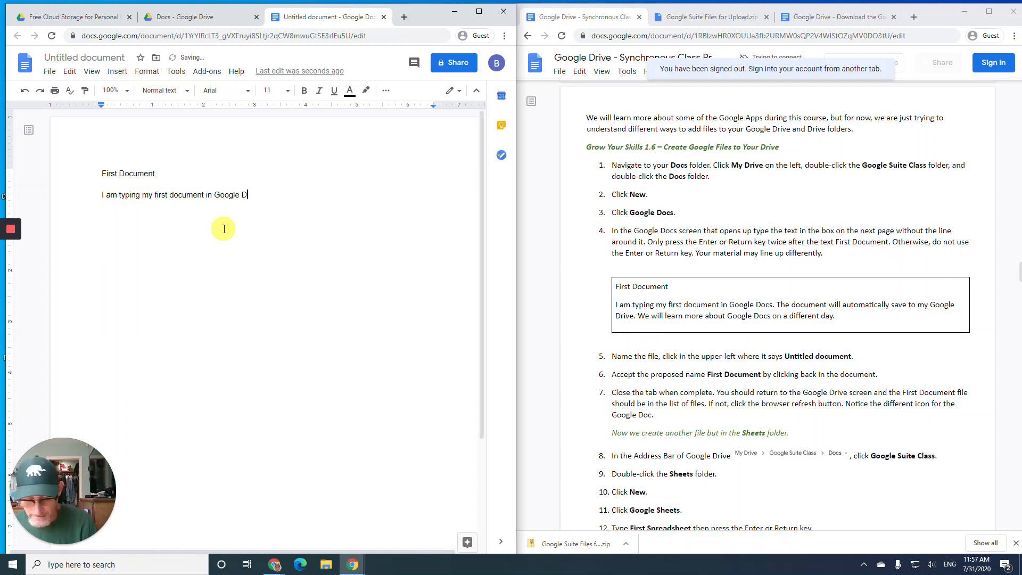
{"action": "type", "text": "ocs. The d"}
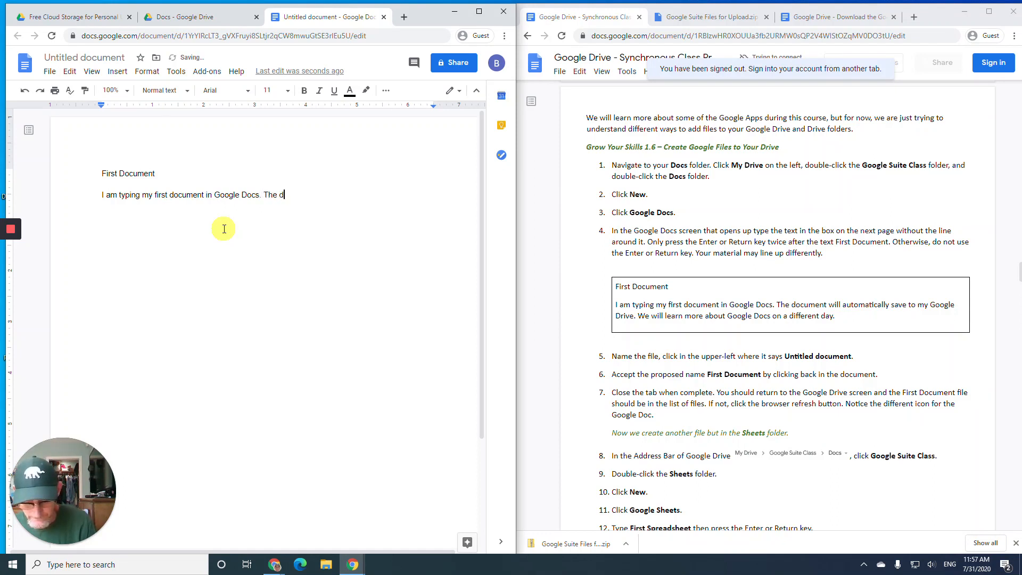
{"action": "type", "text": "ocument "}
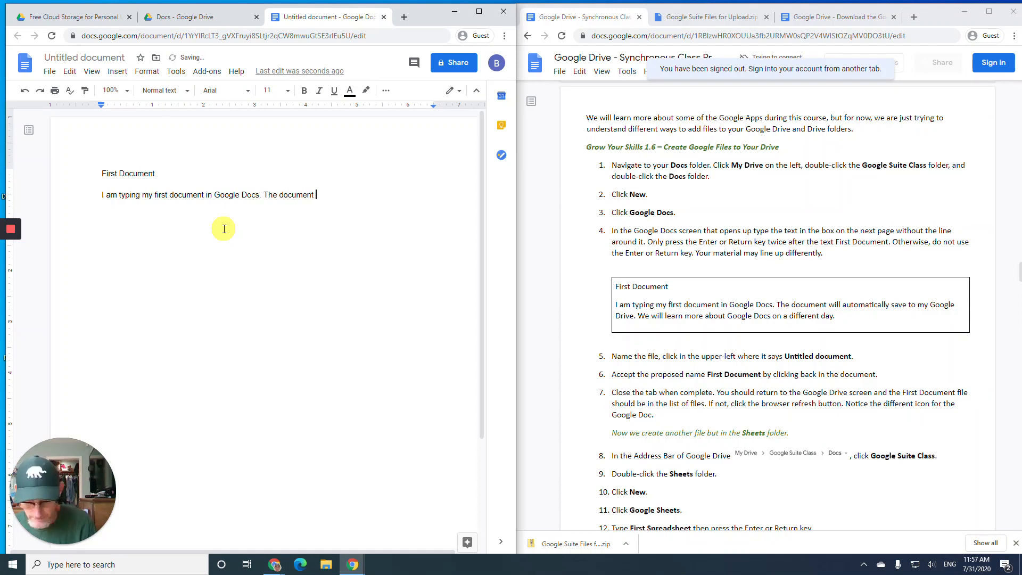
{"action": "type", "text": "will automat"}
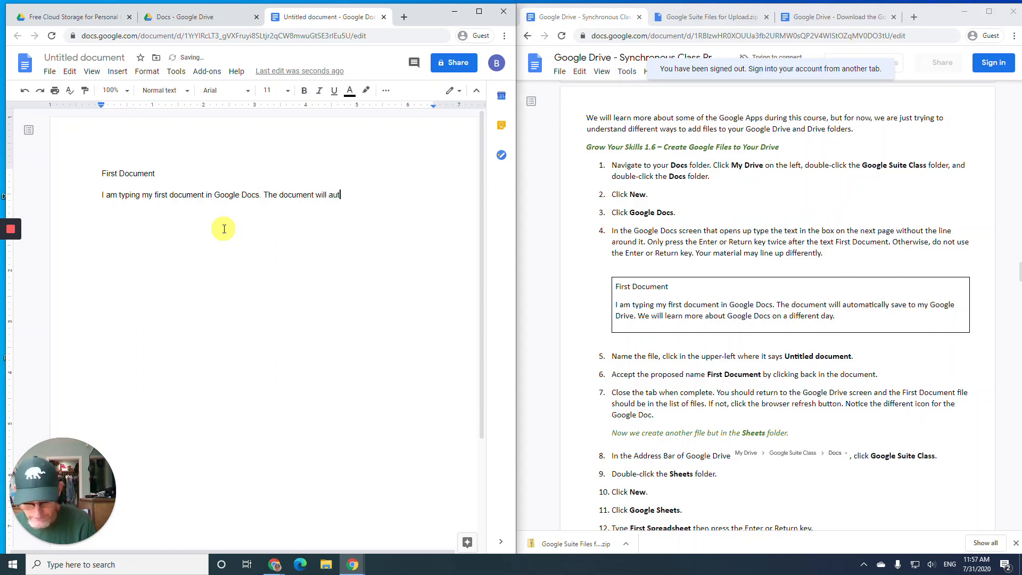
{"action": "type", "text": "ll"}
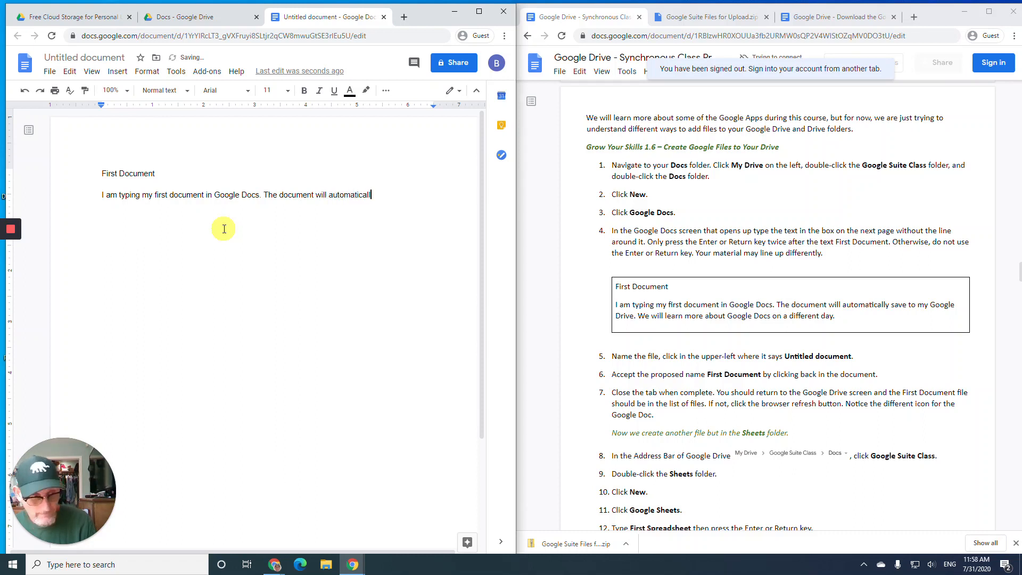
{"action": "type", "text": "y sav"}
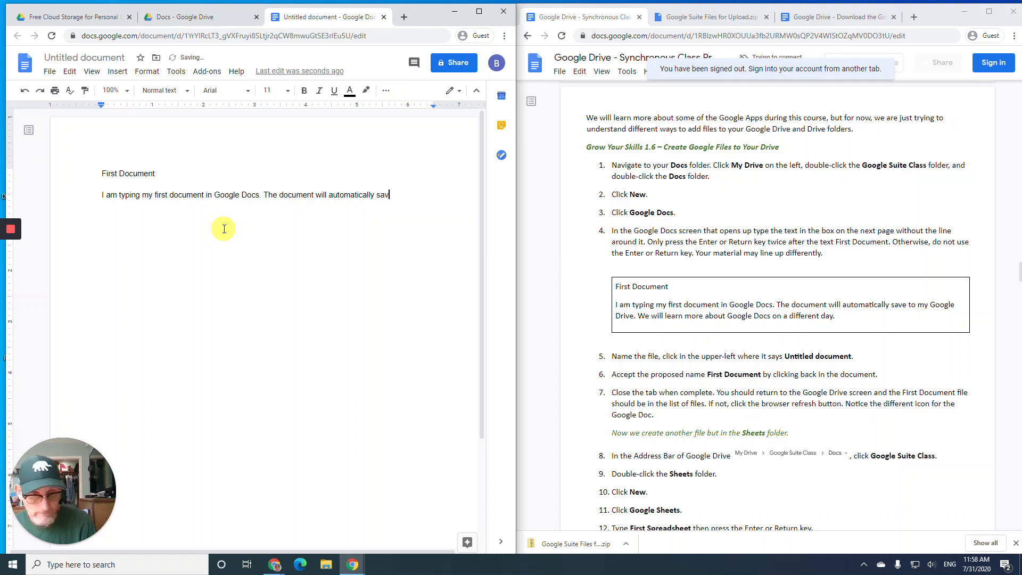
{"action": "type", "text": "e to "}
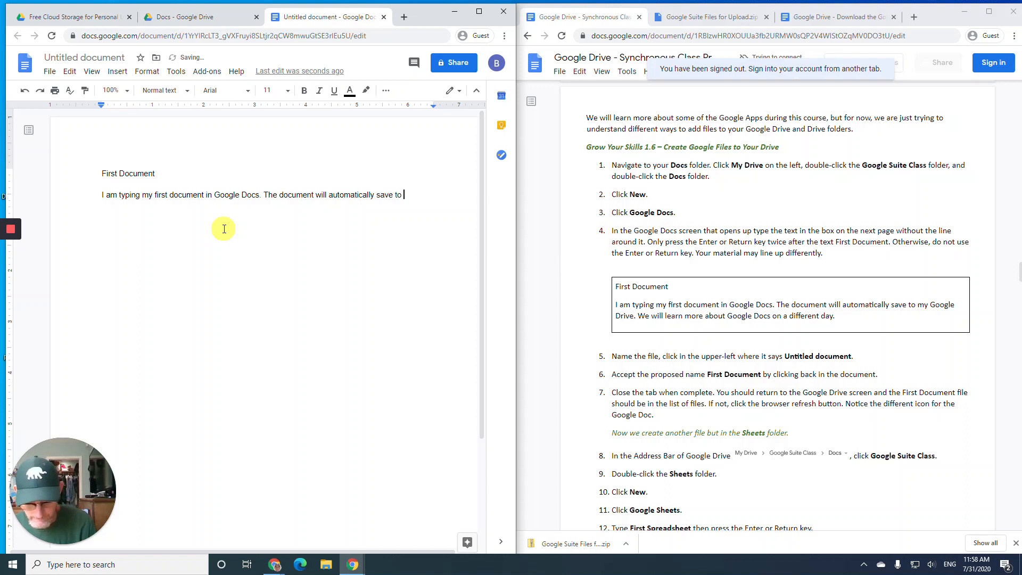
{"action": "type", "text": "my Go"}
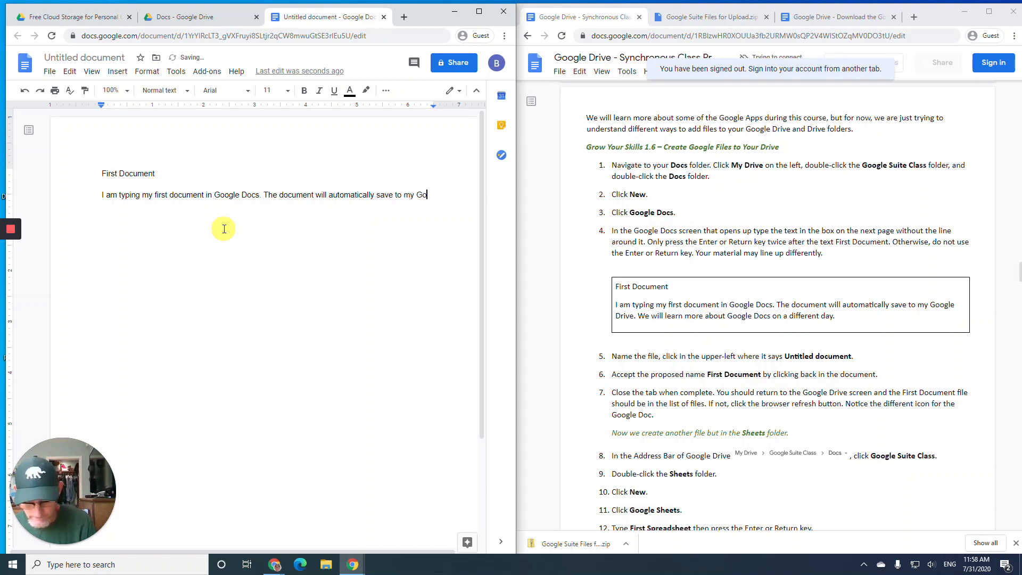
{"action": "type", "text": "ogle Drive"}
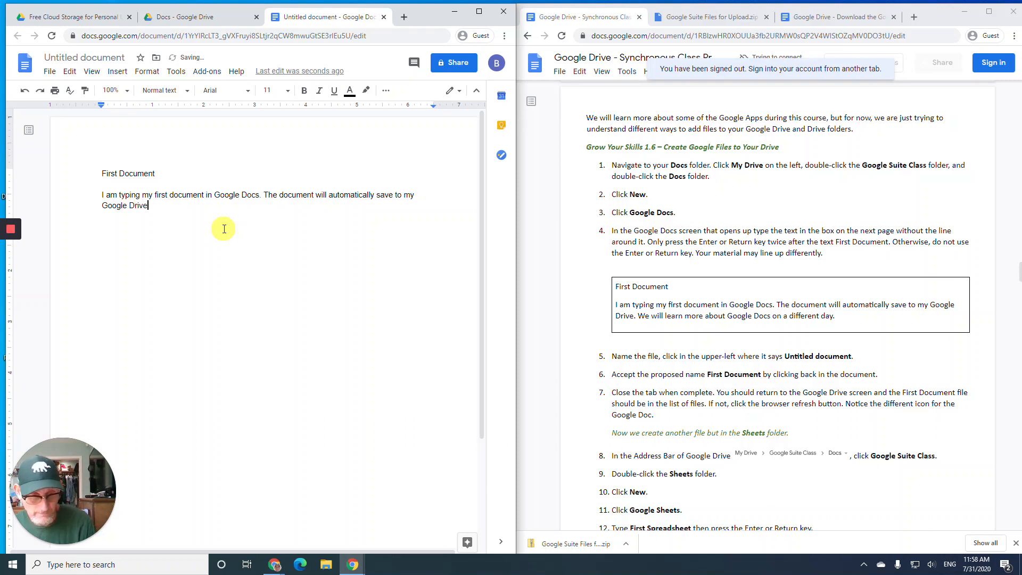
{"action": "type", "text": ". We "}
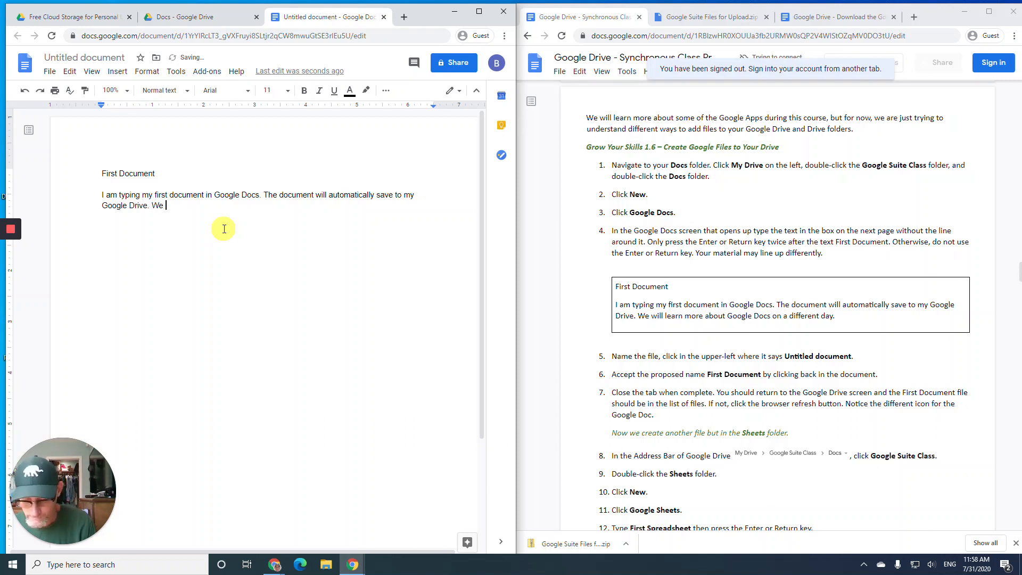
{"action": "type", "text": "will lea"}
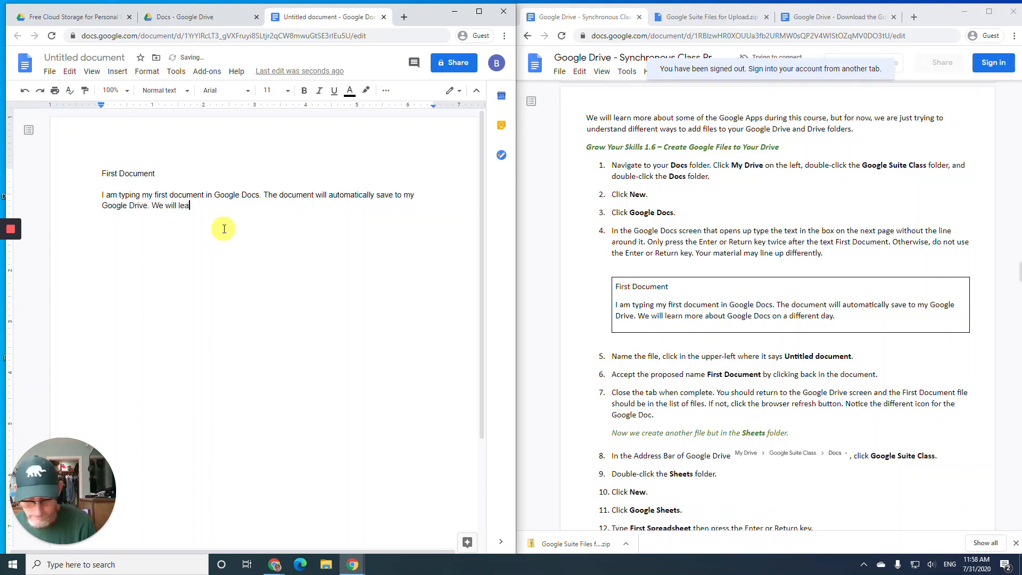
{"action": "type", "text": "rn more a"}
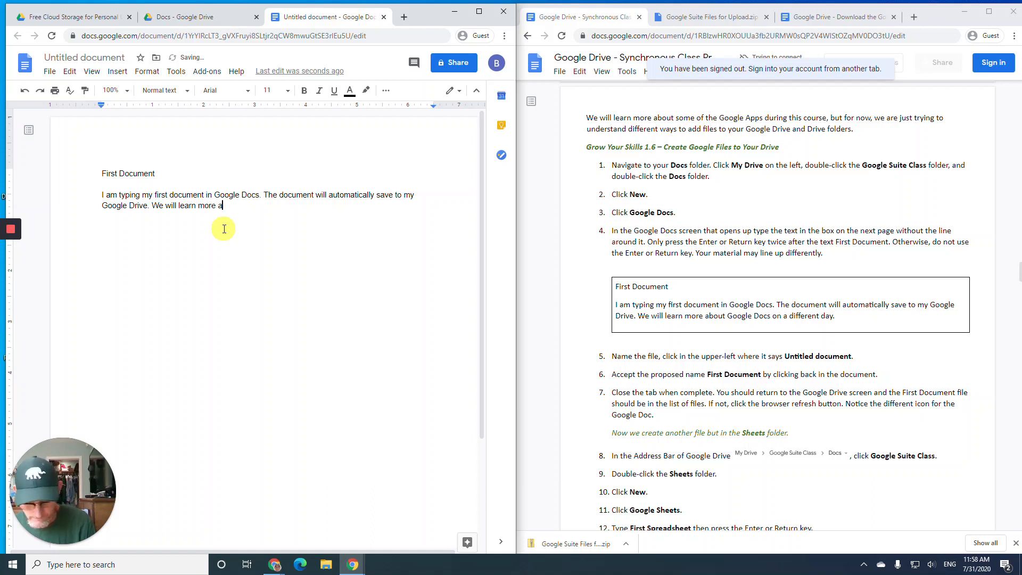
{"action": "type", "text": "bout G"}
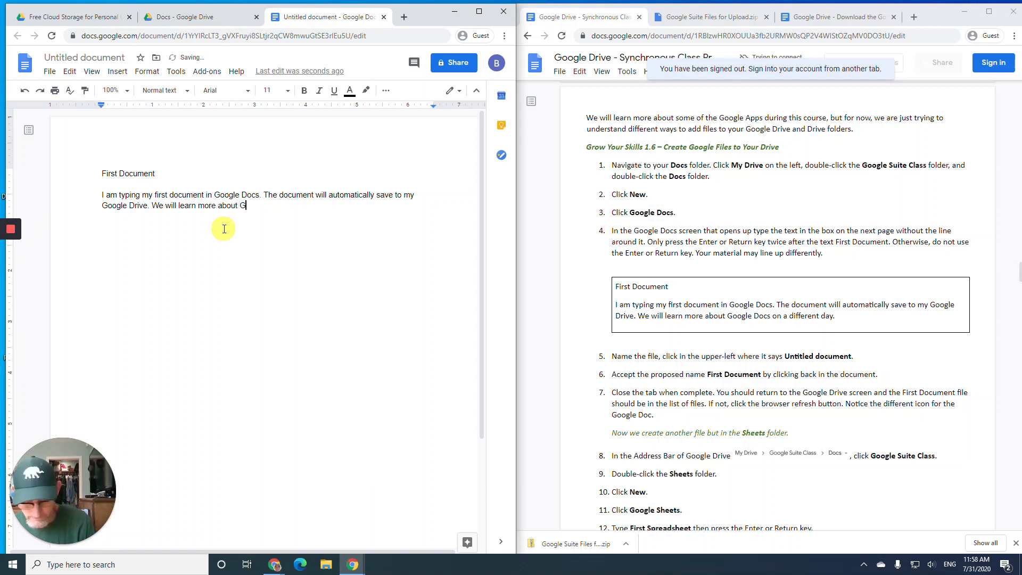
{"action": "type", "text": "oogle Docs on a "}
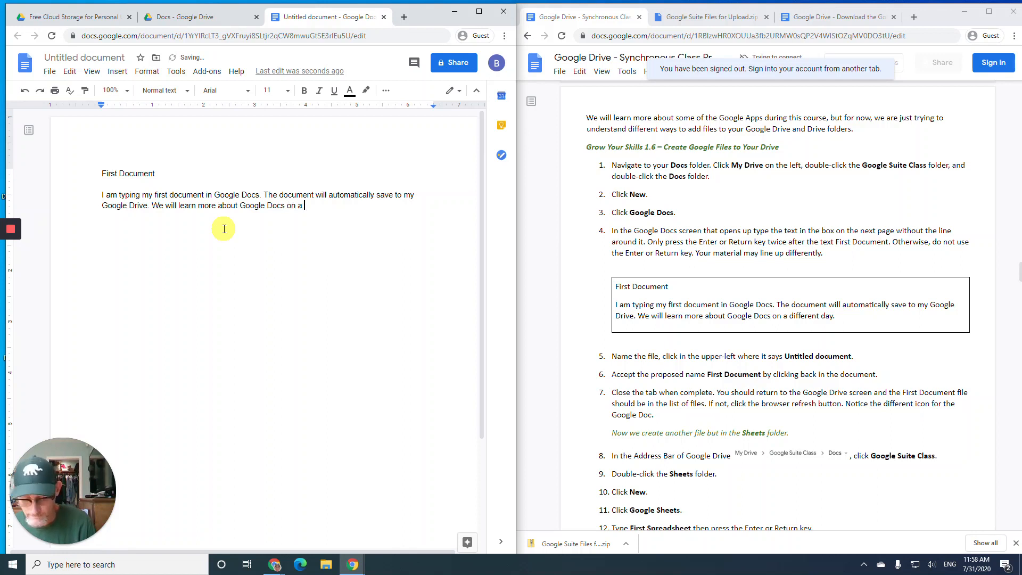
{"action": "type", "text": "different "}
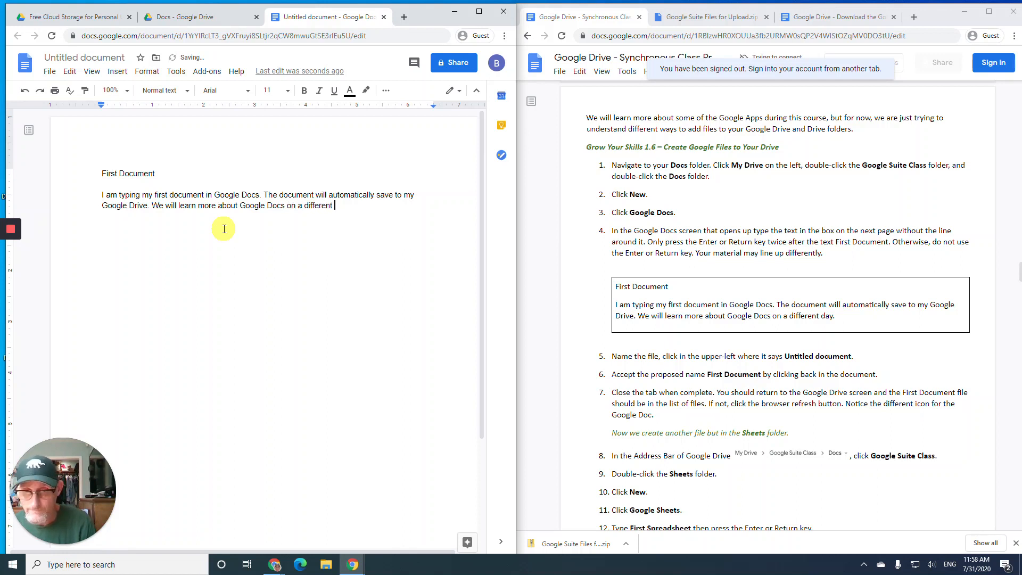
{"action": "type", "text": "day."}
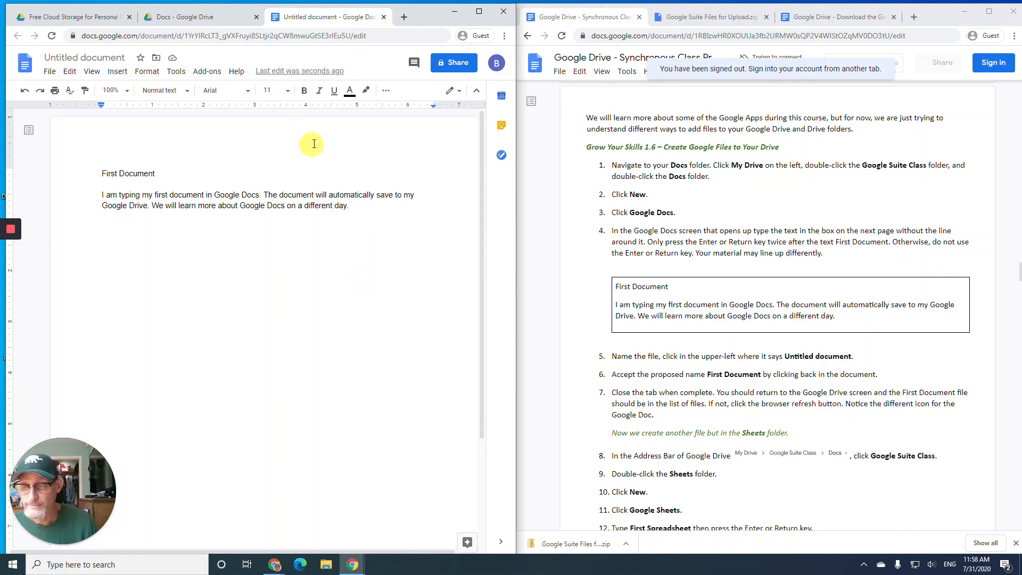
{"action": "scroll", "coordinate": [639, 239], "scroll_direction": "down", "scroll_amount": 4}
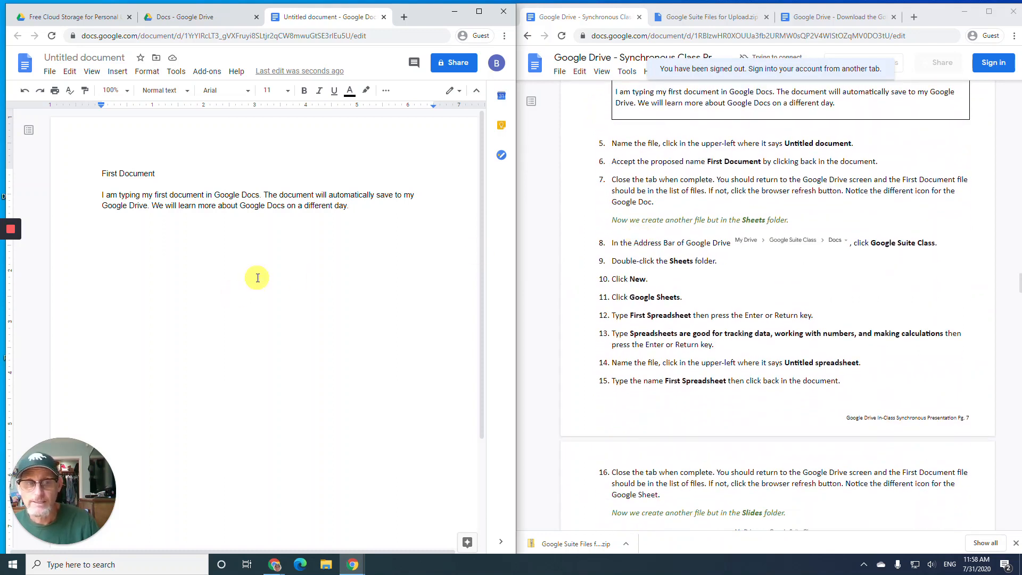
- Name the document 'First Document' and close it, returning to the Docs folder
{"action": "left_click", "coordinate": [94, 57]}
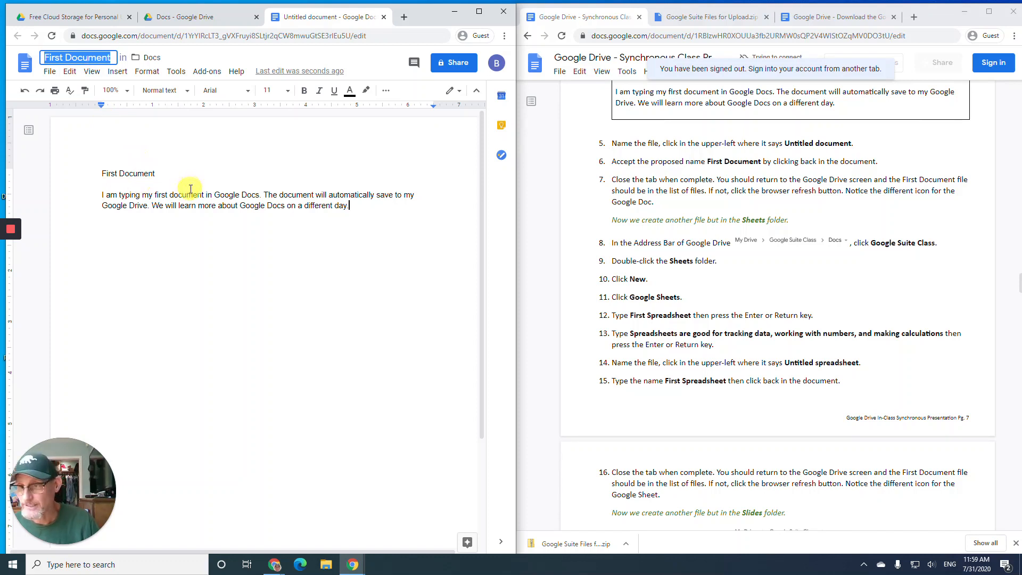
{"action": "left_click", "coordinate": [153, 195]}
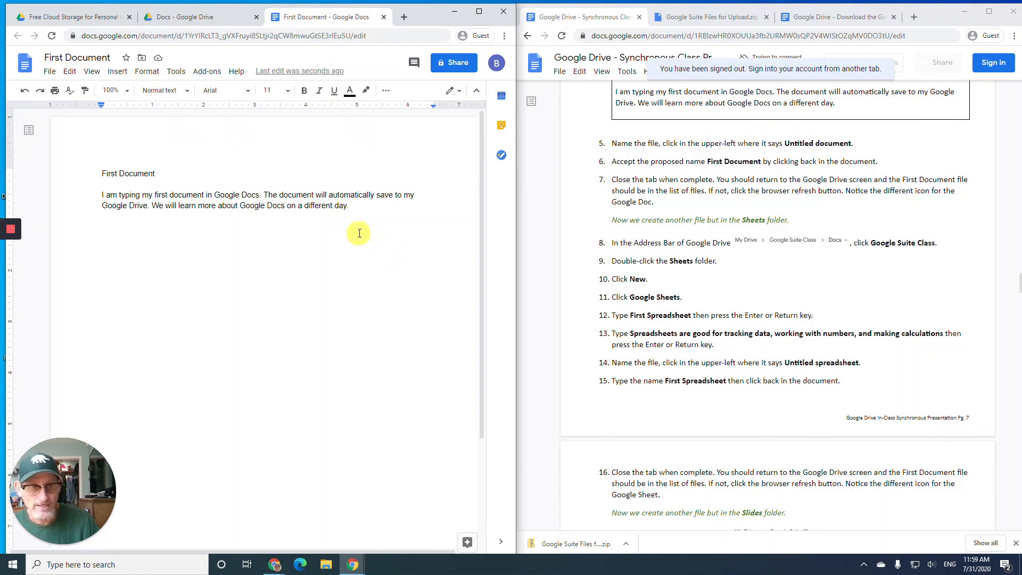
{"action": "left_click", "coordinate": [383, 21]}
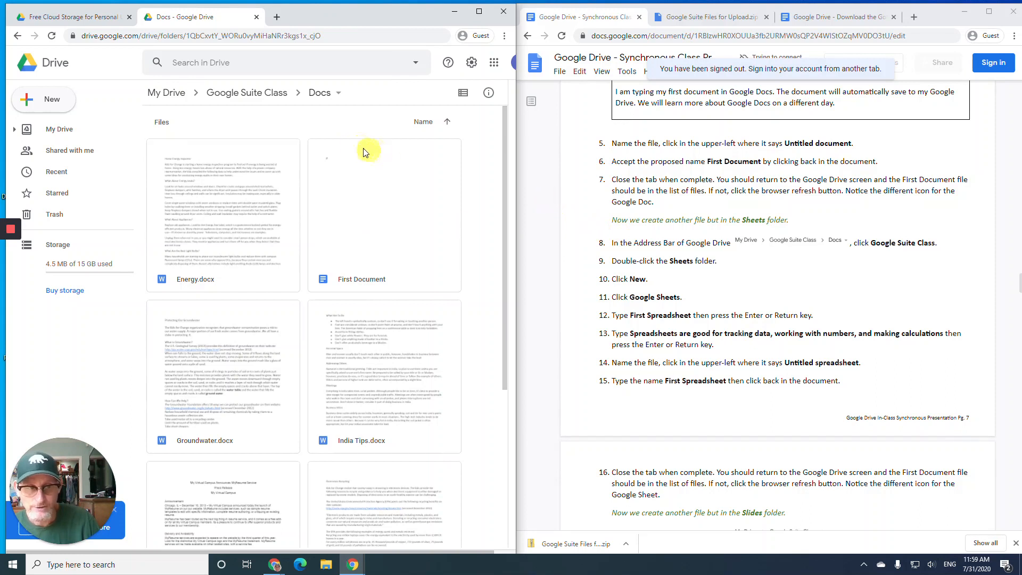
- Go to the Sheets folder in Google Suite Class and show the New item choices
{"action": "left_click", "coordinate": [258, 96]}
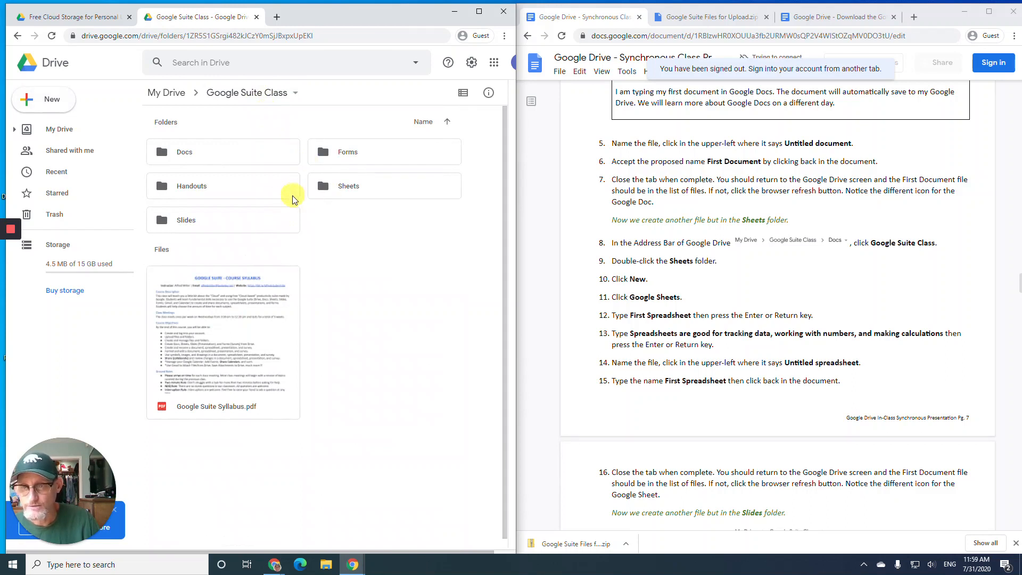
{"action": "double_click", "coordinate": [351, 196]}
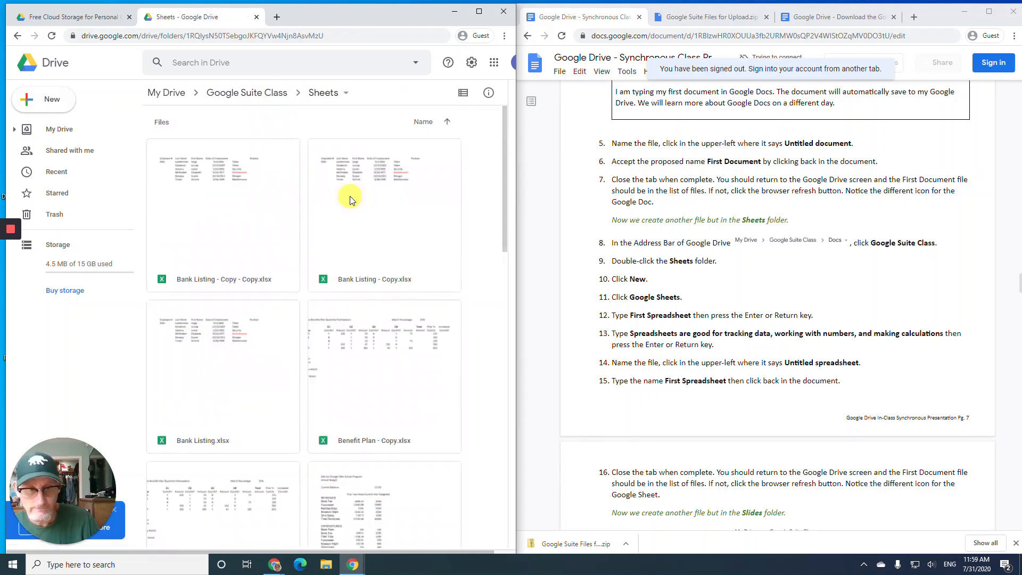
{"action": "left_click", "coordinate": [17, 102]}
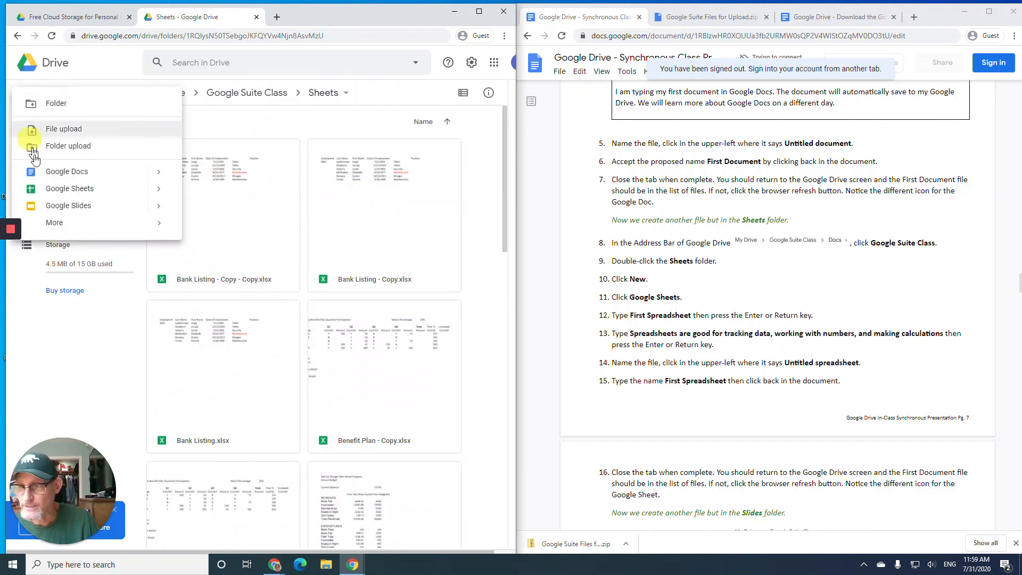
- Create a blank spreadsheet with 'First Spreadsheet' in A1 and the data-tracking sentence in A2
{"action": "left_click", "coordinate": [52, 190]}
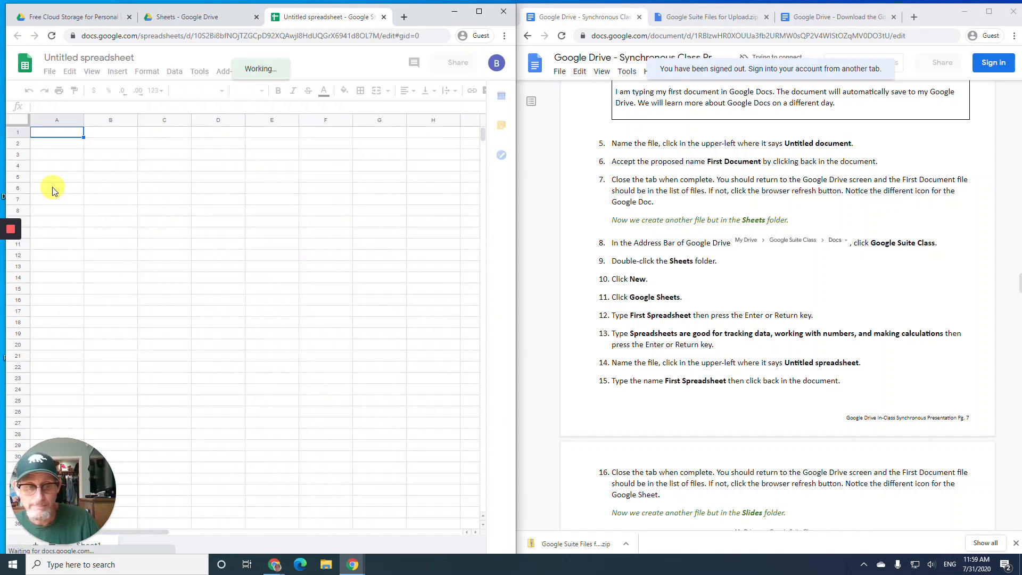
{"action": "type", "text": "First Spreadsheet"}
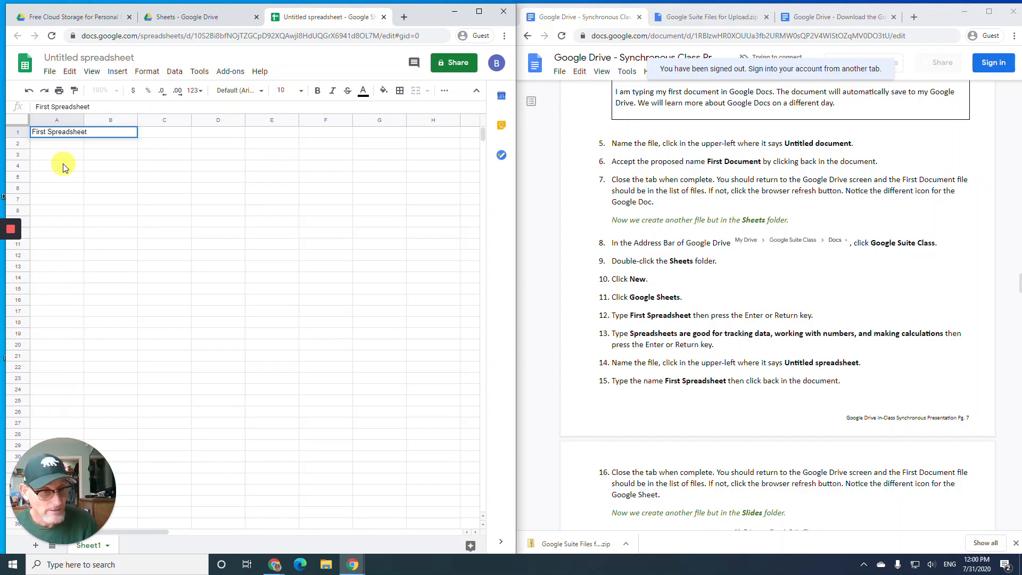
{"action": "key", "text": "Return"}
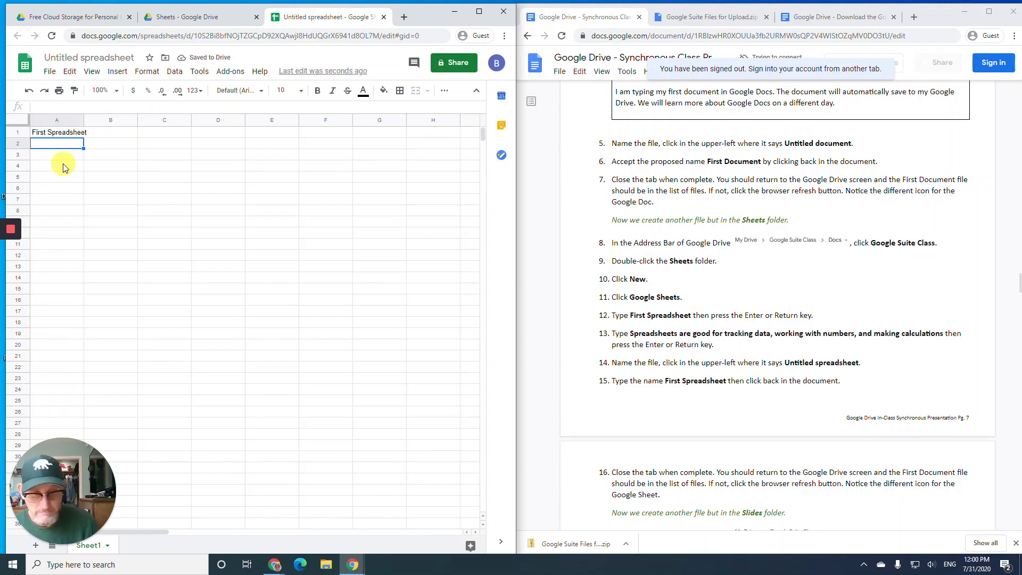
{"action": "type", "text": "Spread"}
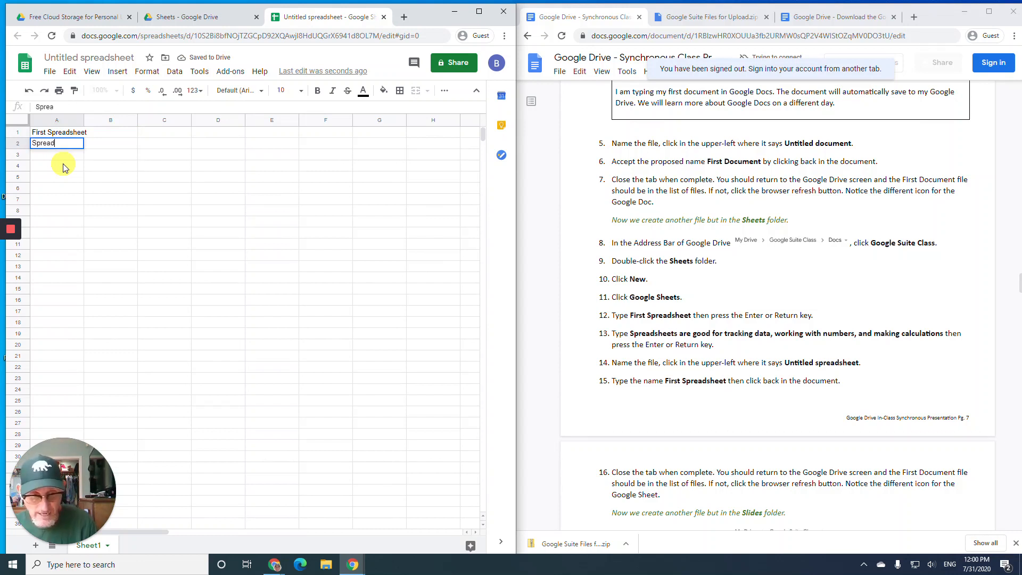
{"action": "type", "text": "sheet"}
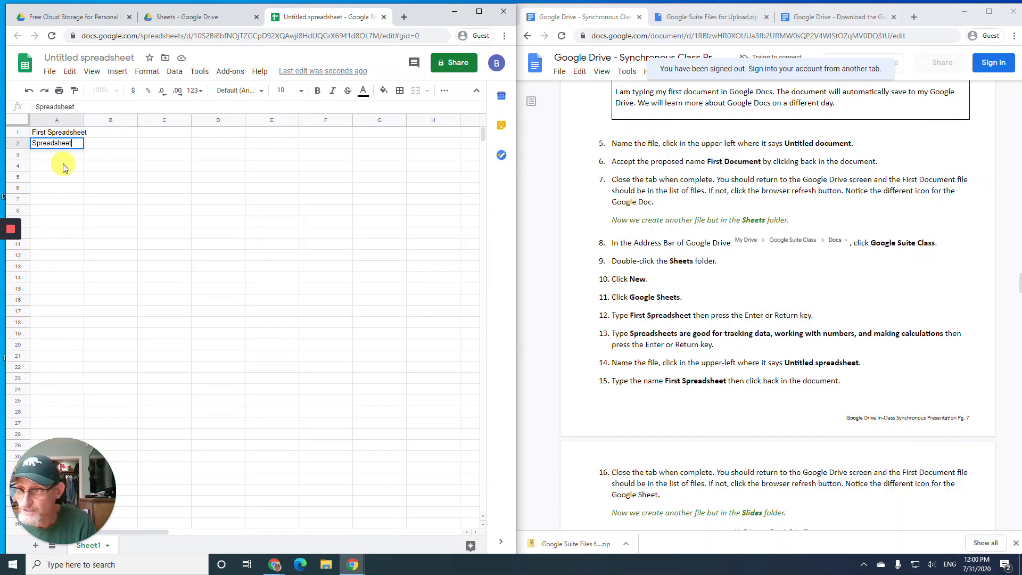
{"action": "type", "text": "s are"}
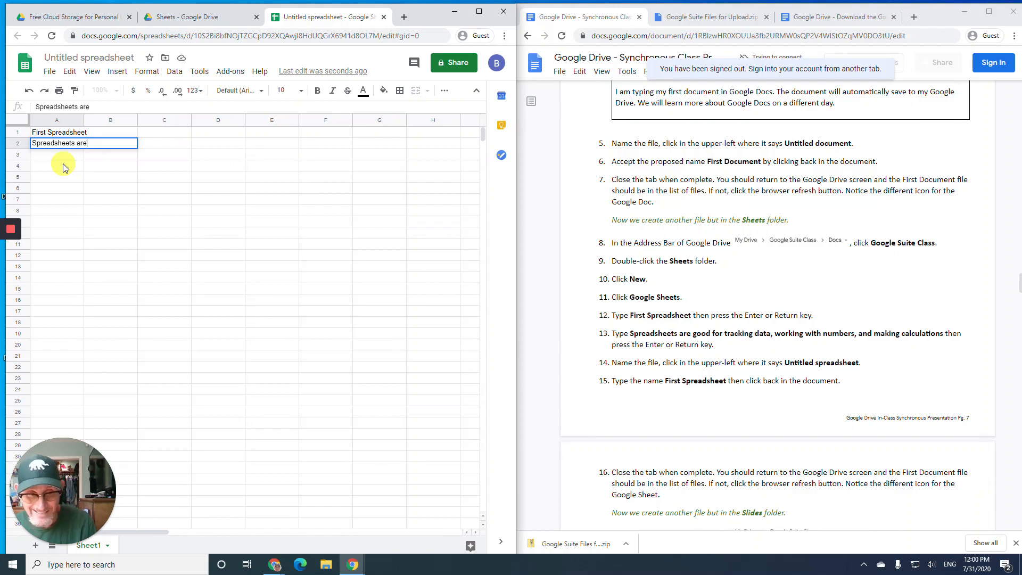
{"action": "type", "text": " goo"}
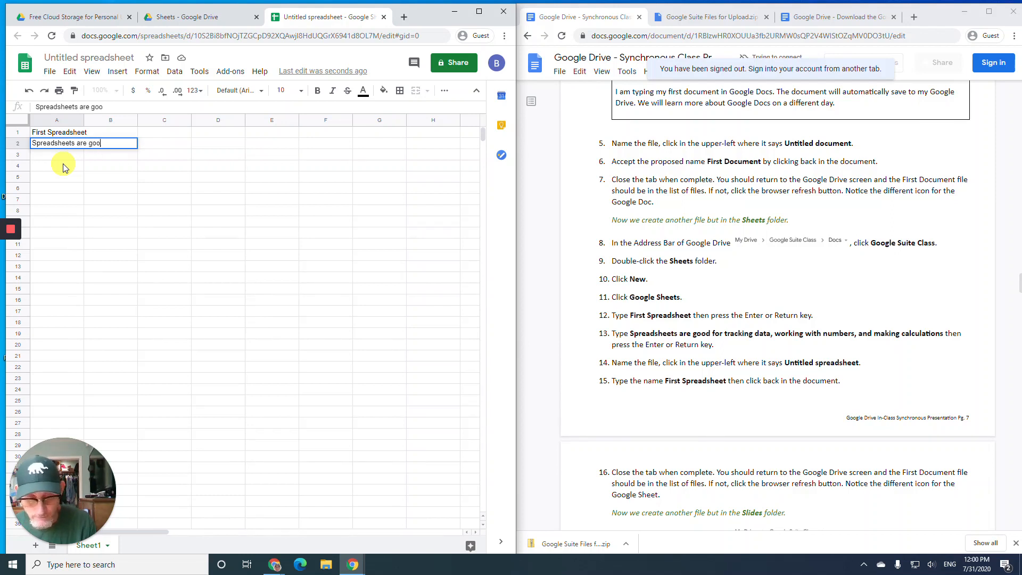
{"action": "type", "text": "d"}
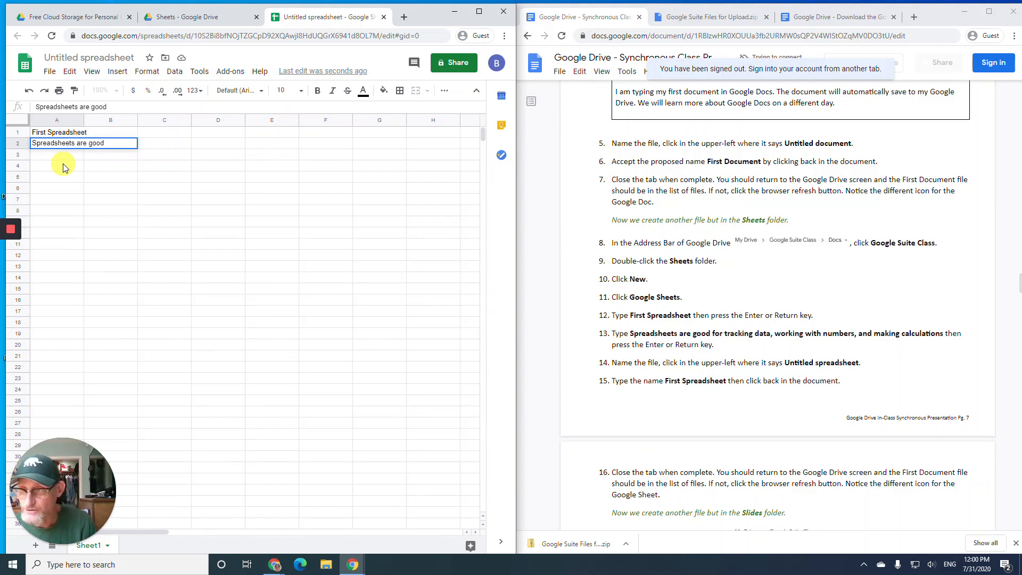
{"action": "type", "text": " for trackin"}
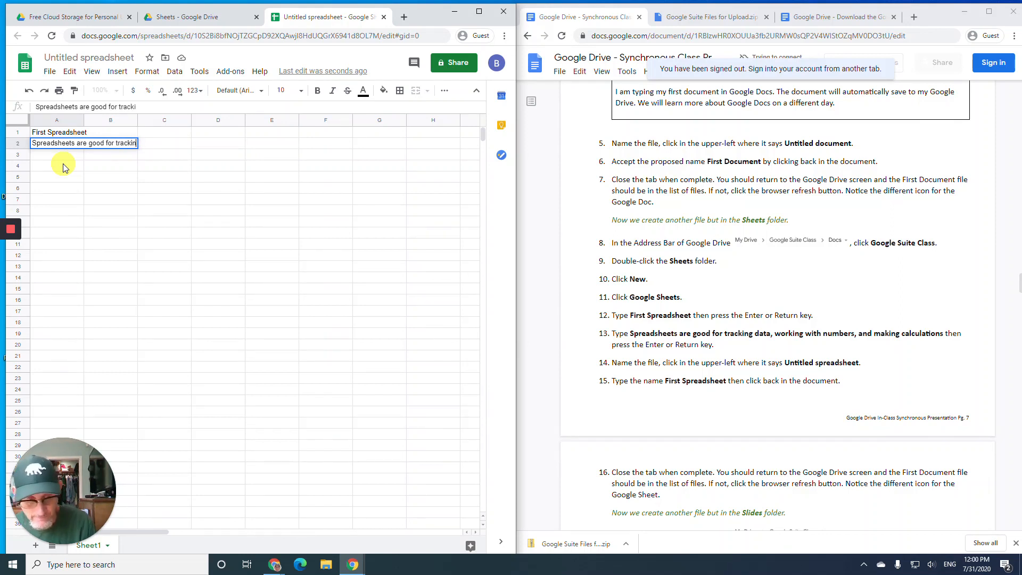
{"action": "type", "text": "g data, working w"}
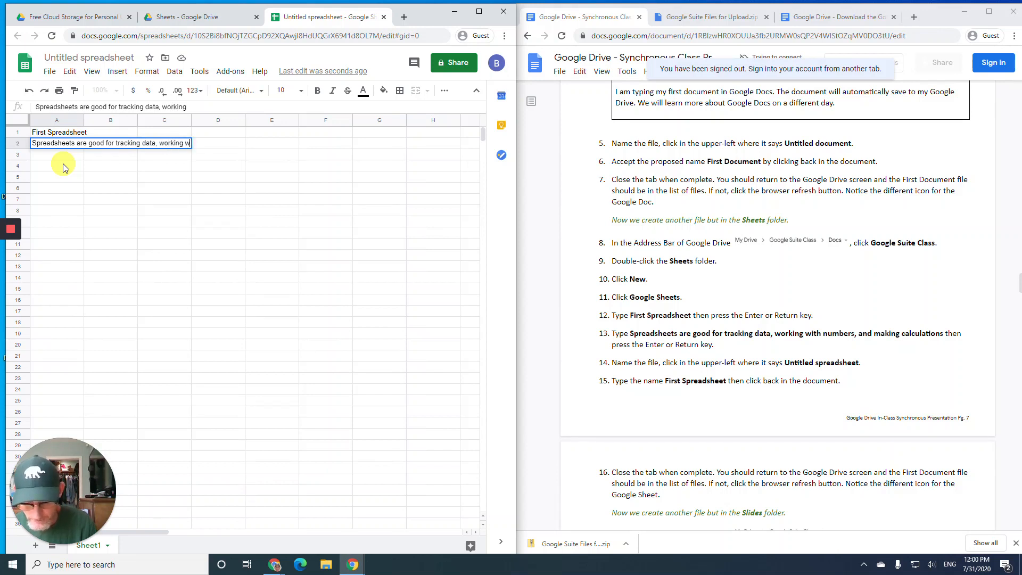
{"action": "type", "text": "ith num"}
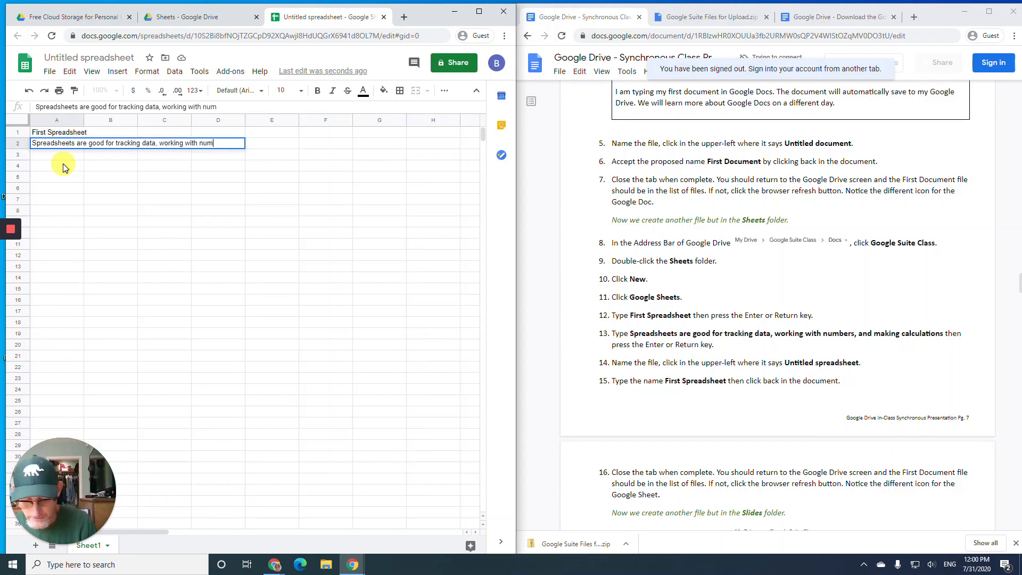
{"action": "type", "text": "bers, and making "}
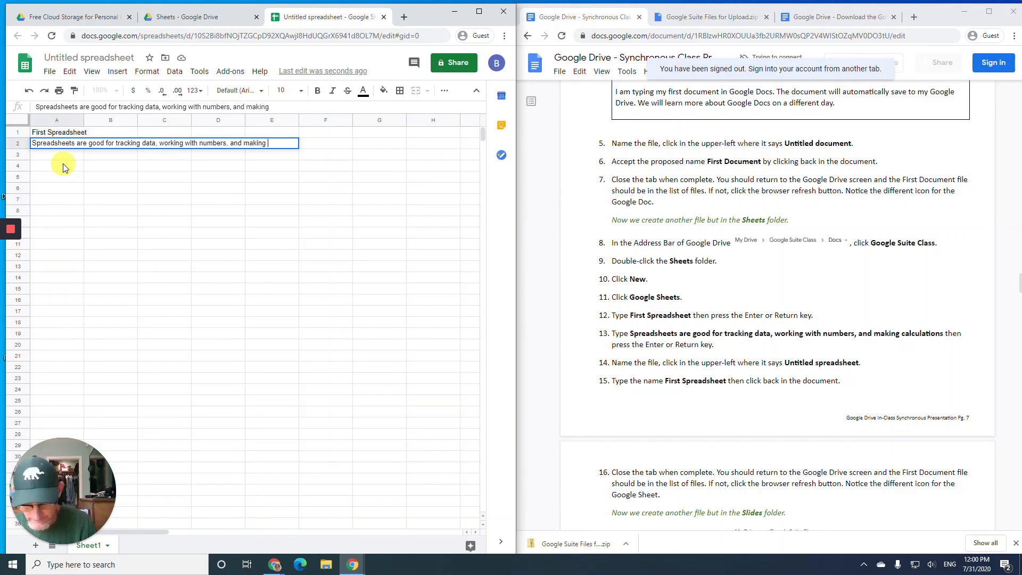
{"action": "type", "text": "calculations"}
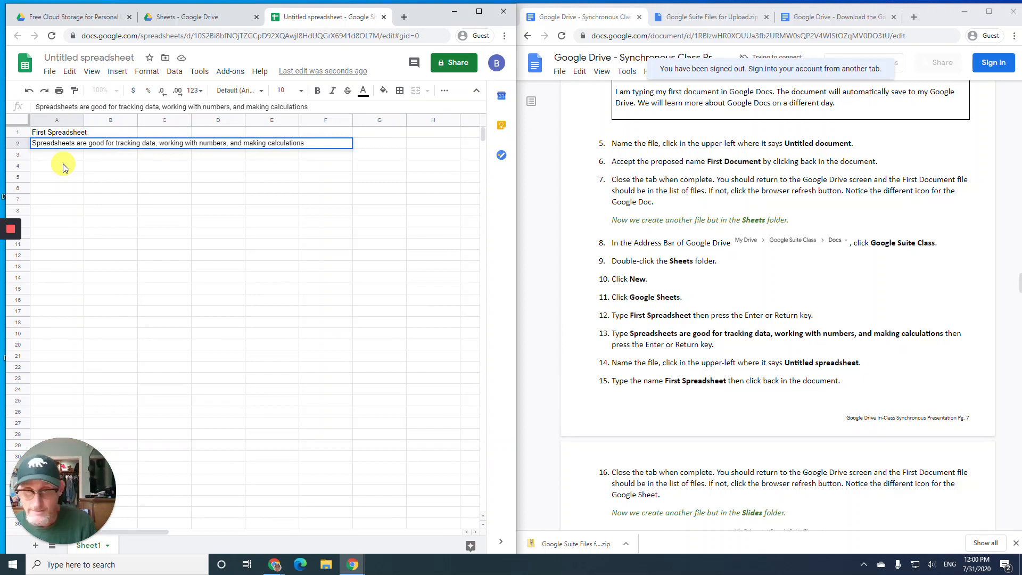
{"action": "key", "text": "Return"}
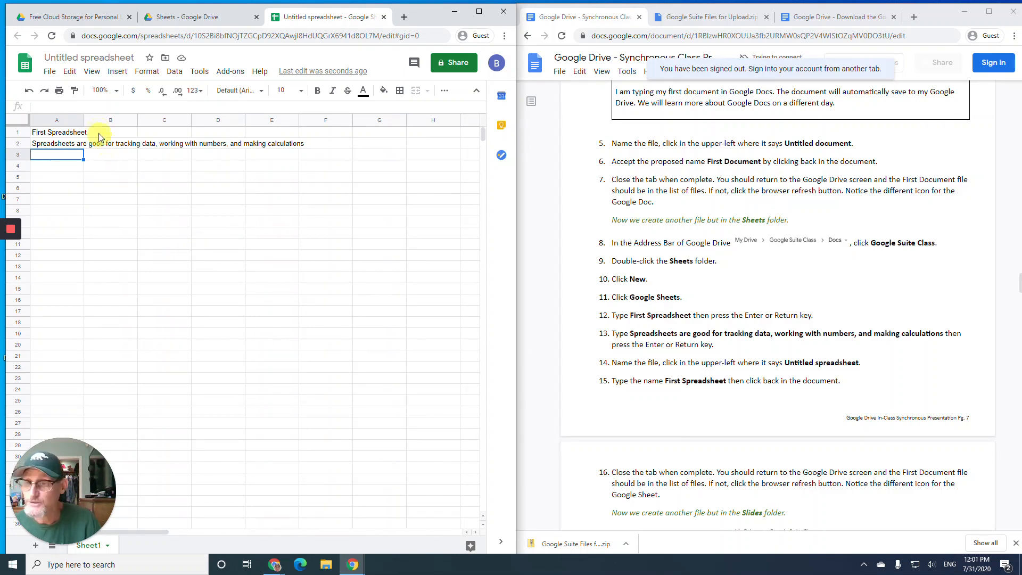
- Rename the spreadsheet to 'First Spreadsheet' and close it, returning to the Sheets folder
{"action": "left_click", "coordinate": [88, 58]}
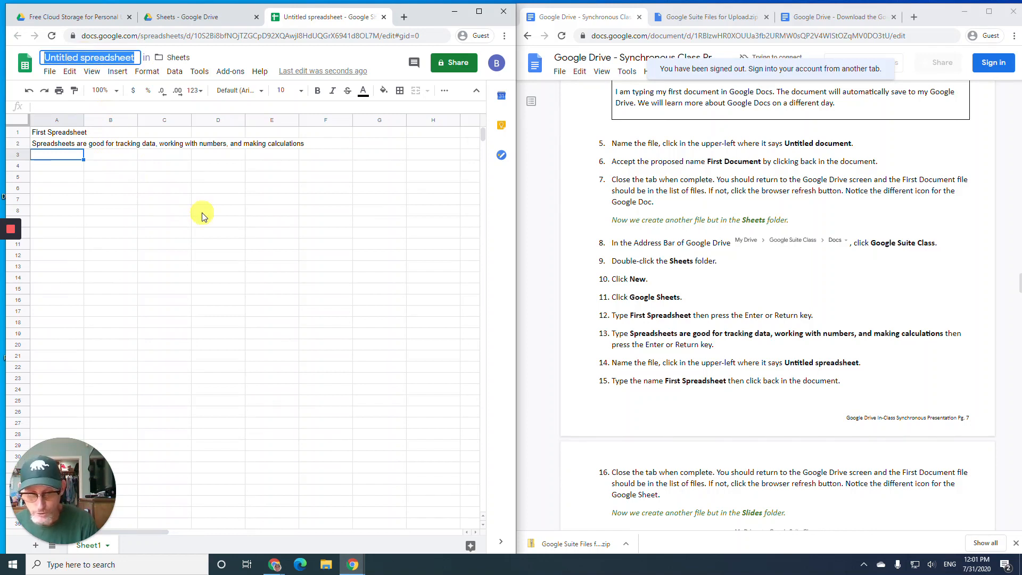
{"action": "type", "text": "First "}
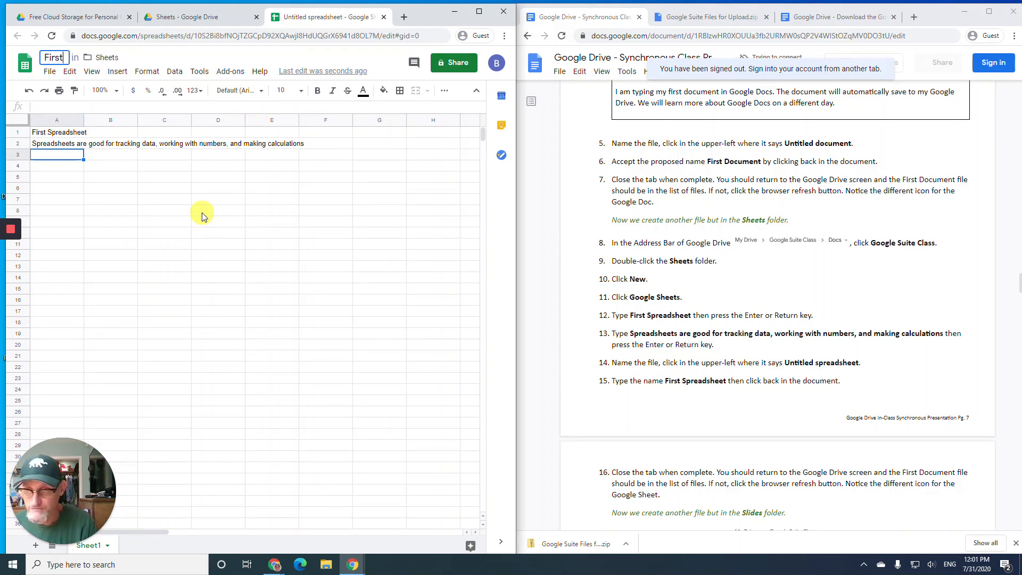
{"action": "type", "text": "Spre"}
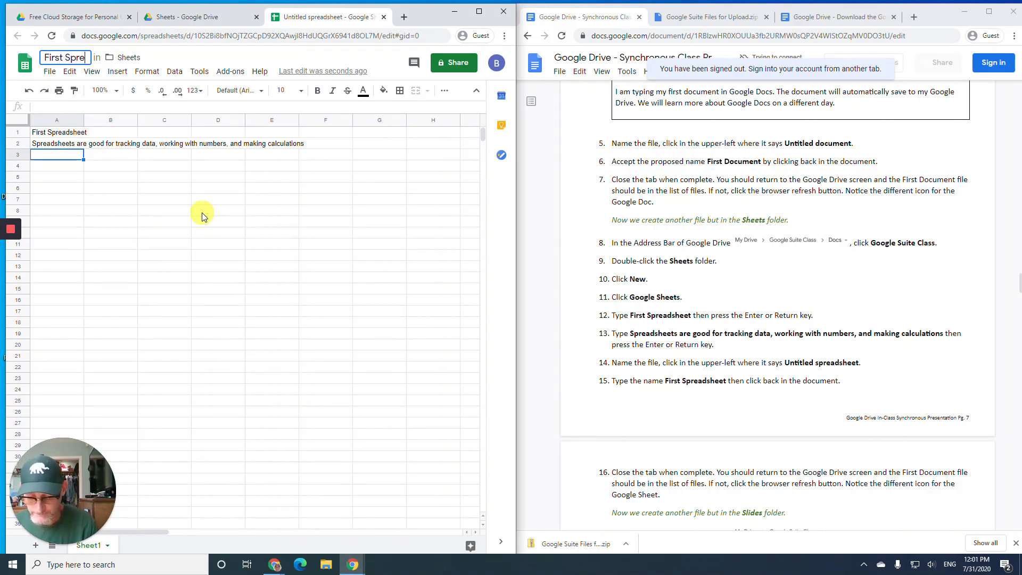
{"action": "type", "text": "adsheet"}
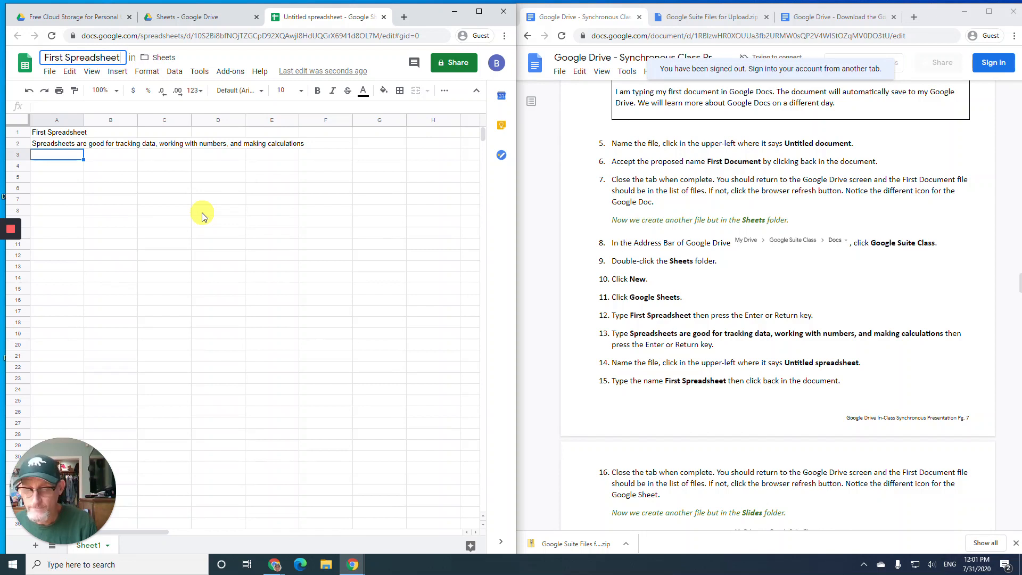
{"action": "left_click", "coordinate": [69, 199]}
{"action": "left_click", "coordinate": [60, 155]}
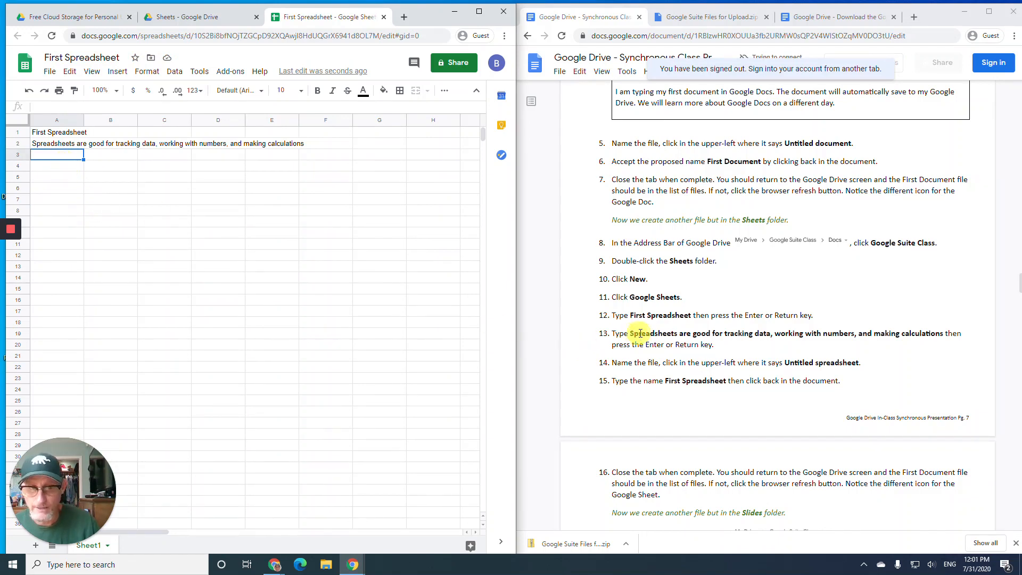
{"action": "scroll", "coordinate": [644, 334], "scroll_direction": "down", "scroll_amount": 5}
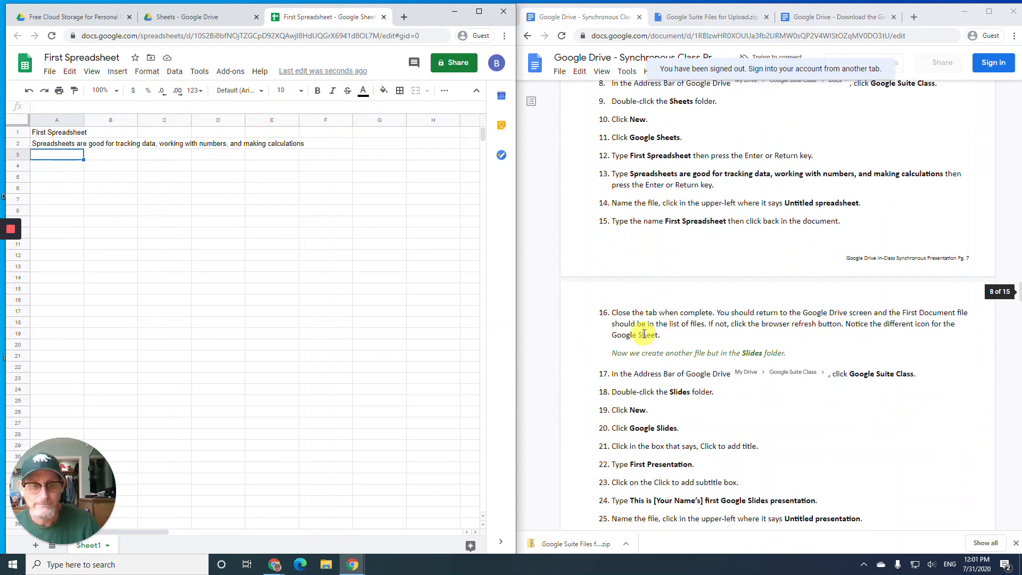
{"action": "scroll", "coordinate": [644, 334], "scroll_direction": "down", "scroll_amount": 2}
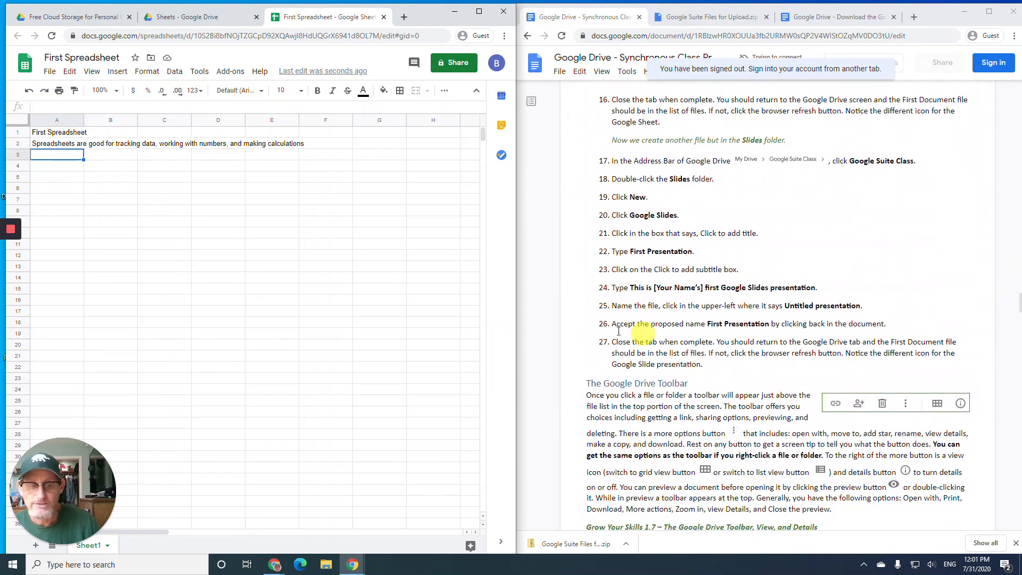
{"action": "left_click", "coordinate": [384, 23]}
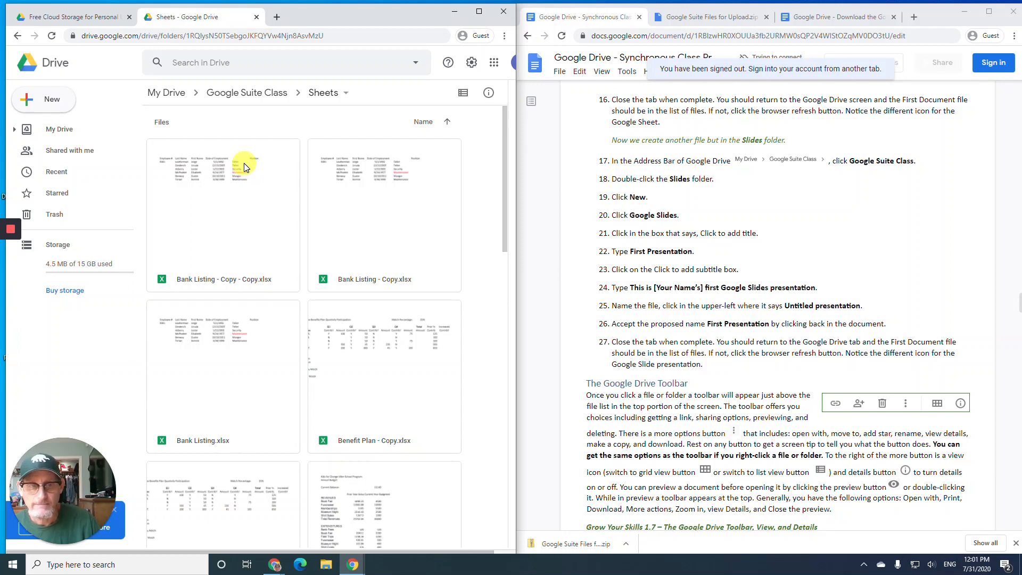
- Create a new Google Slides presentation in the Google Suite Class Slides folder
{"action": "left_click", "coordinate": [259, 93]}
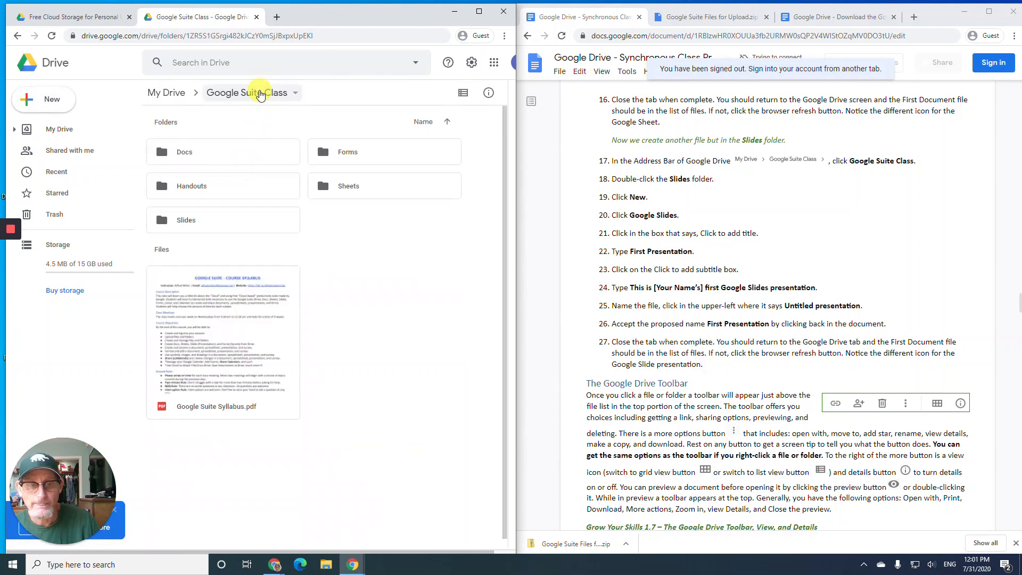
{"action": "double_click", "coordinate": [249, 218]}
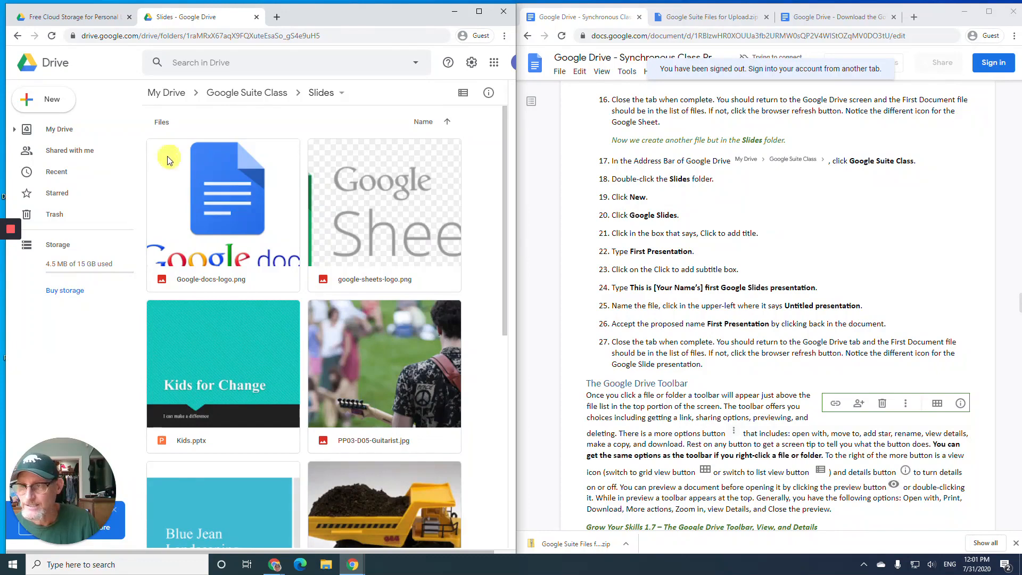
{"action": "left_click", "coordinate": [20, 107]}
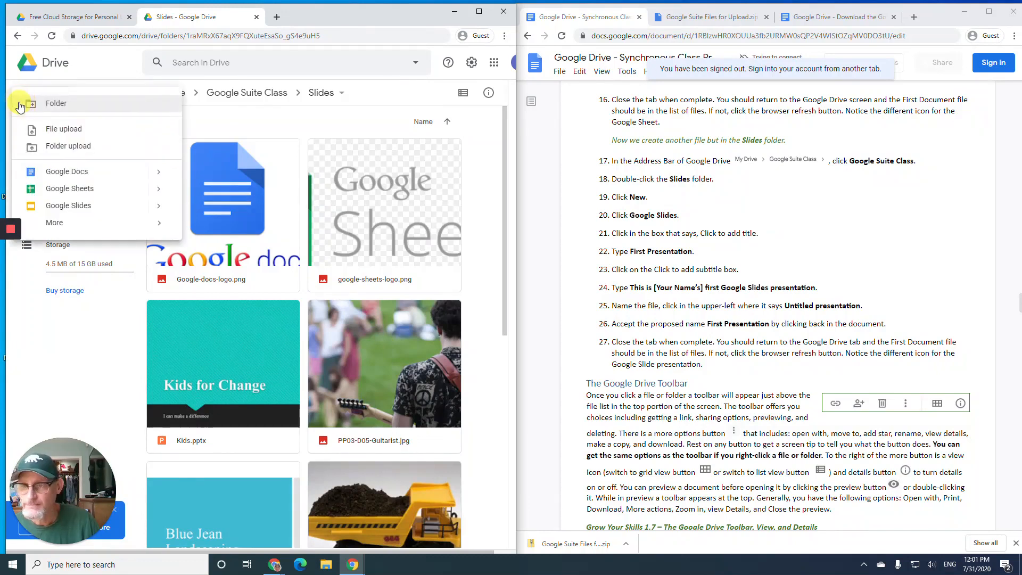
{"action": "left_click", "coordinate": [60, 207]}
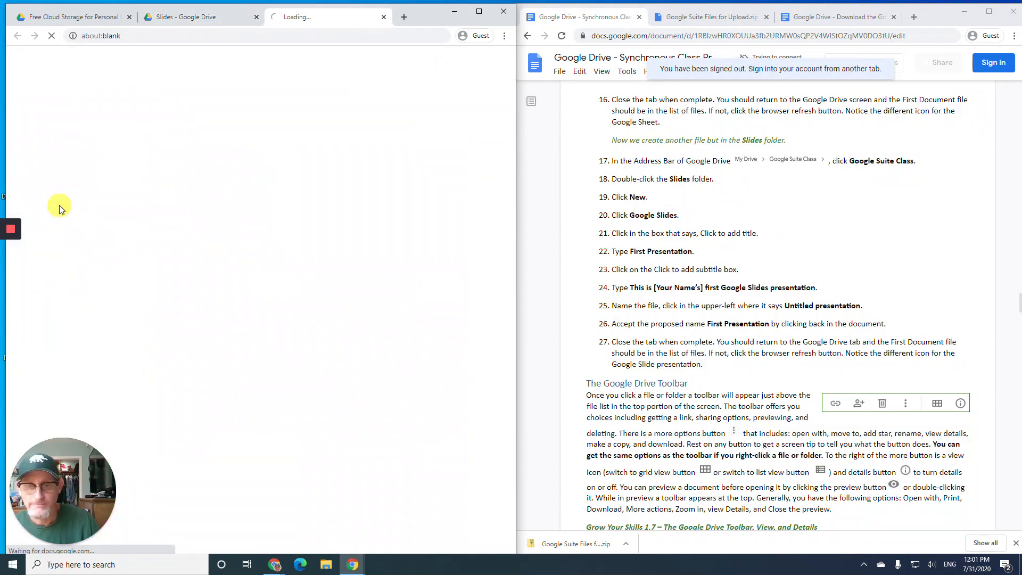
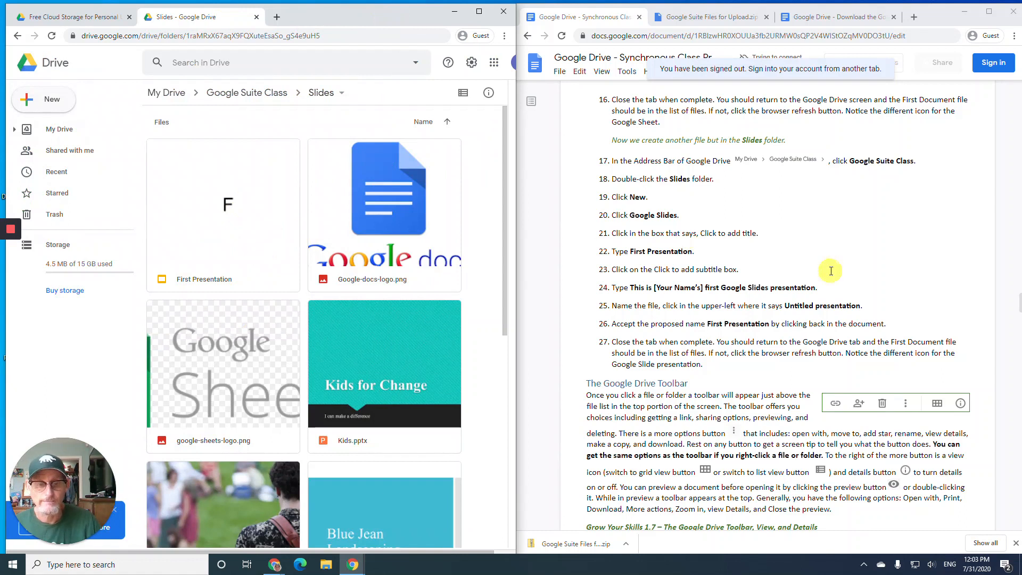
- Back in My Drive, color the Google Suite Class folder pinkish purple
{"action": "scroll", "coordinate": [742, 246], "scroll_direction": "down", "scroll_amount": 2}
{"action": "scroll", "coordinate": [742, 246], "scroll_direction": "down", "scroll_amount": 2}
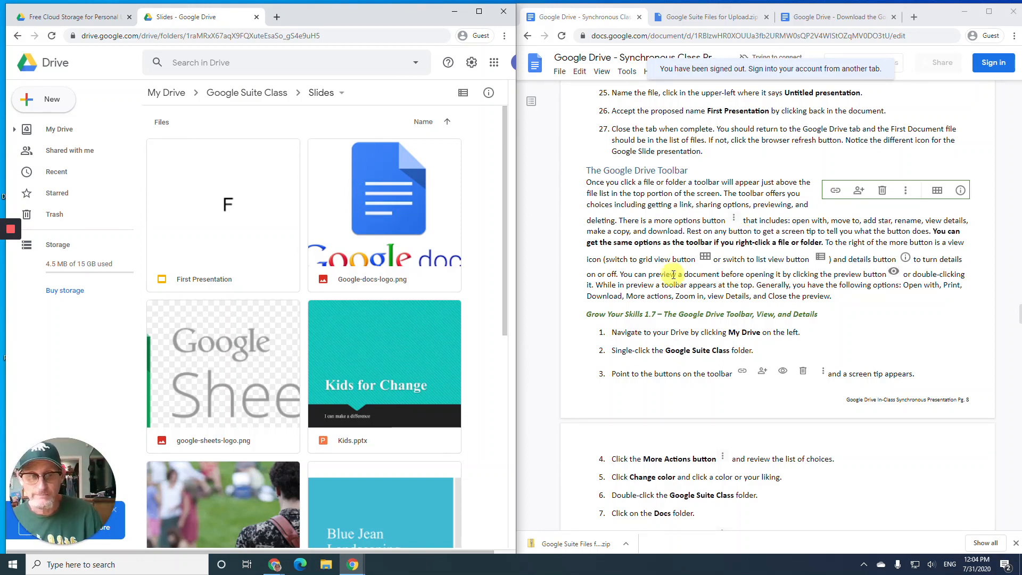
{"action": "scroll", "coordinate": [673, 272], "scroll_direction": "down", "scroll_amount": 3}
{"action": "scroll", "coordinate": [674, 264], "scroll_direction": "down", "scroll_amount": 1}
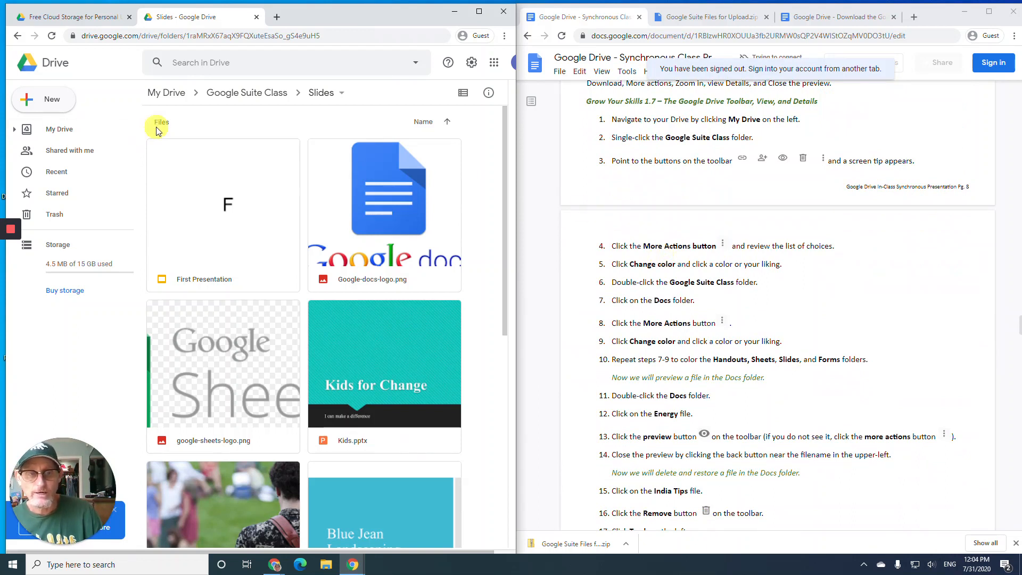
{"action": "left_click", "coordinate": [59, 133]}
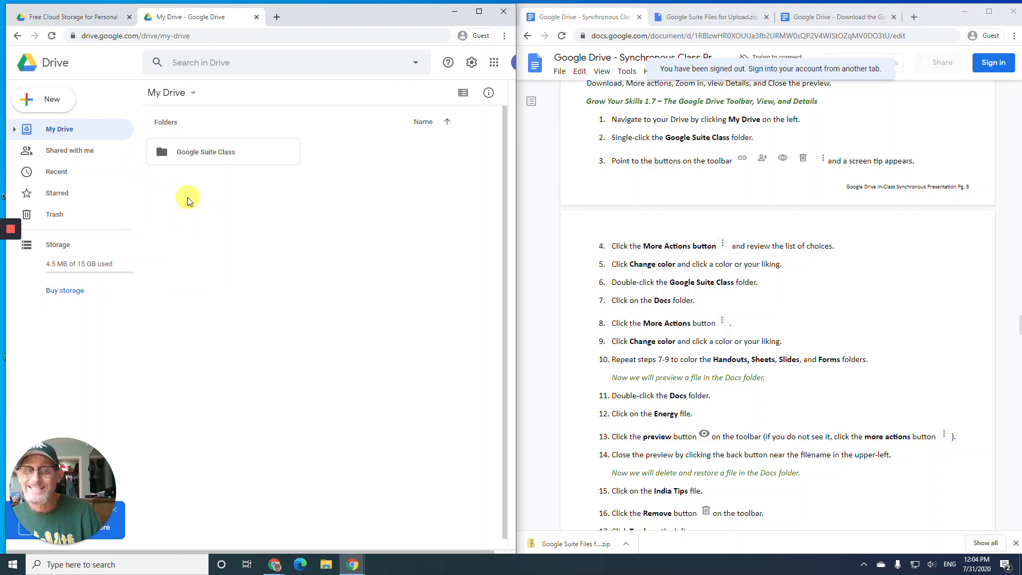
{"action": "left_click", "coordinate": [215, 158]}
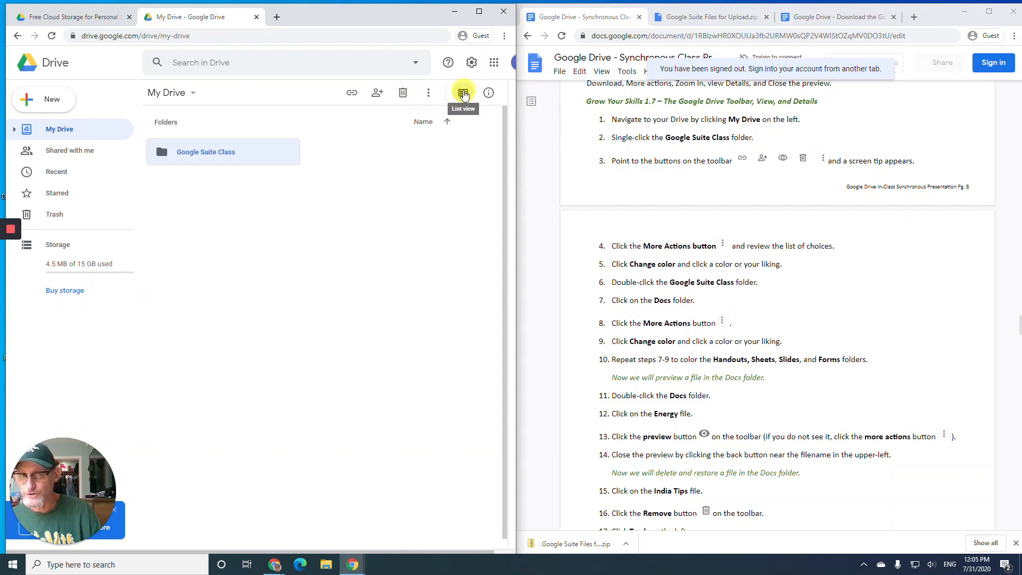
{"action": "left_click", "coordinate": [429, 96]}
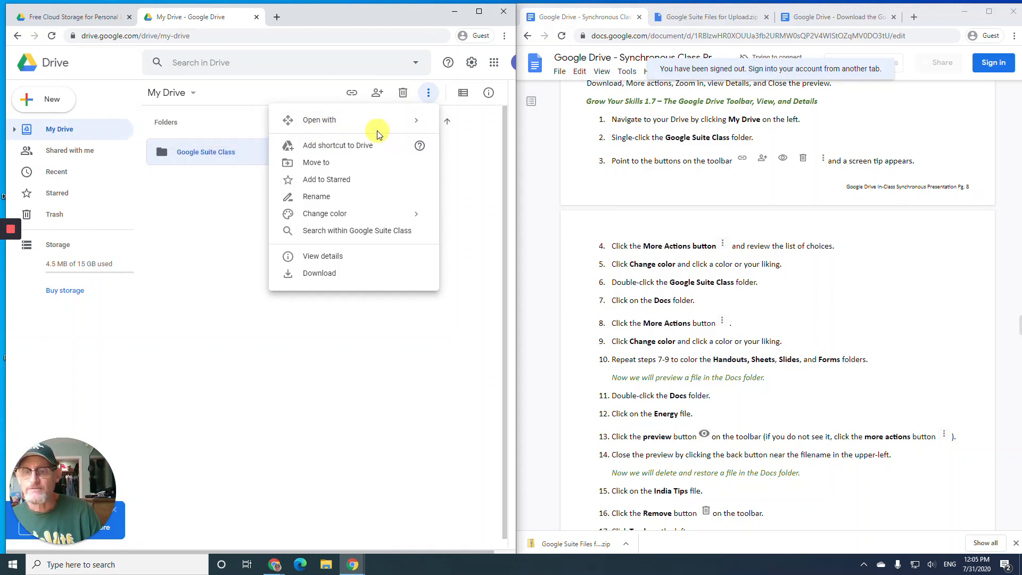
{"action": "mouse_move", "coordinate": [360, 218]}
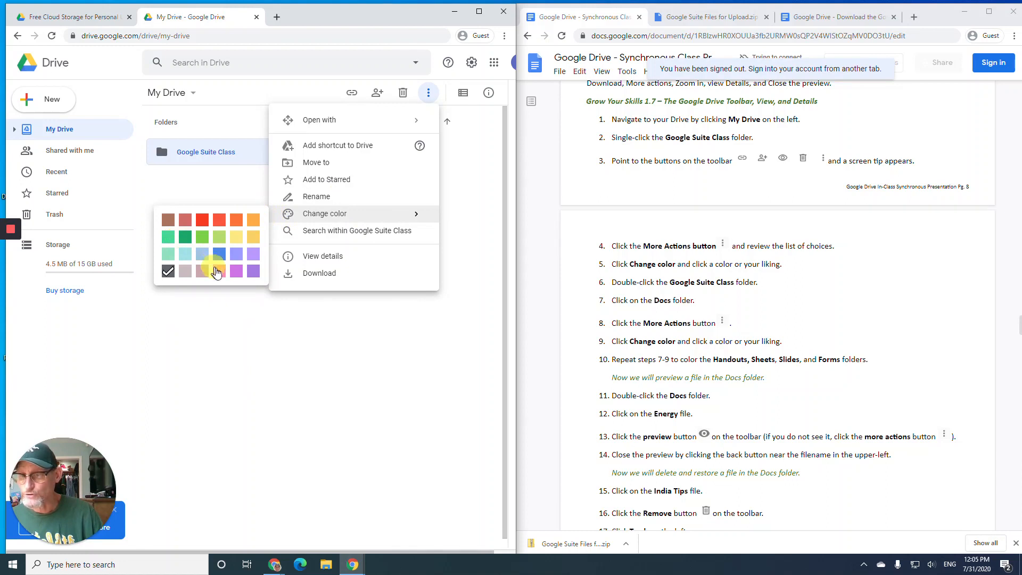
{"action": "left_click", "coordinate": [236, 272]}
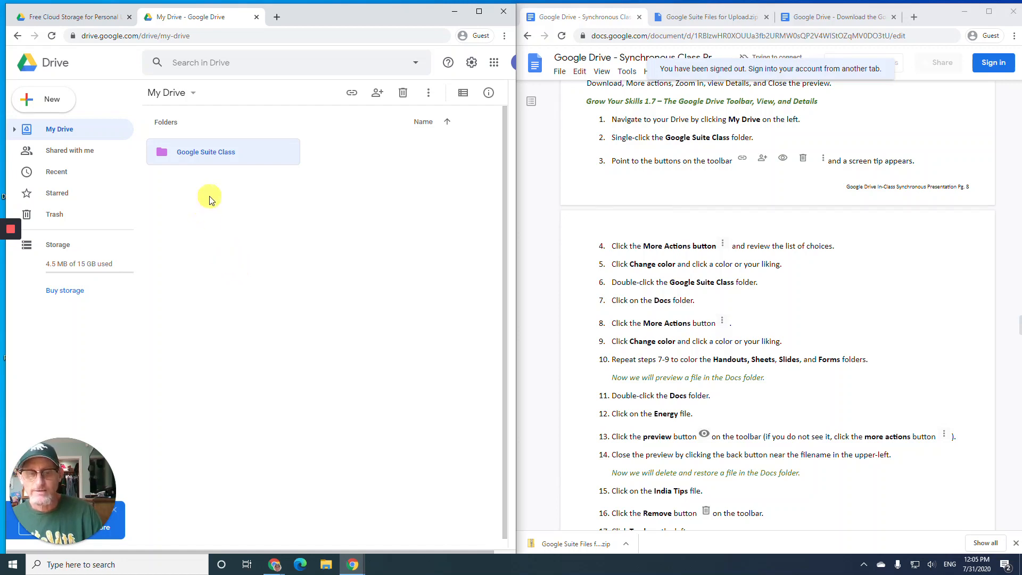
- Open Google Suite Class and color the Docs folder blue and the Forms folder purple
{"action": "double_click", "coordinate": [200, 157]}
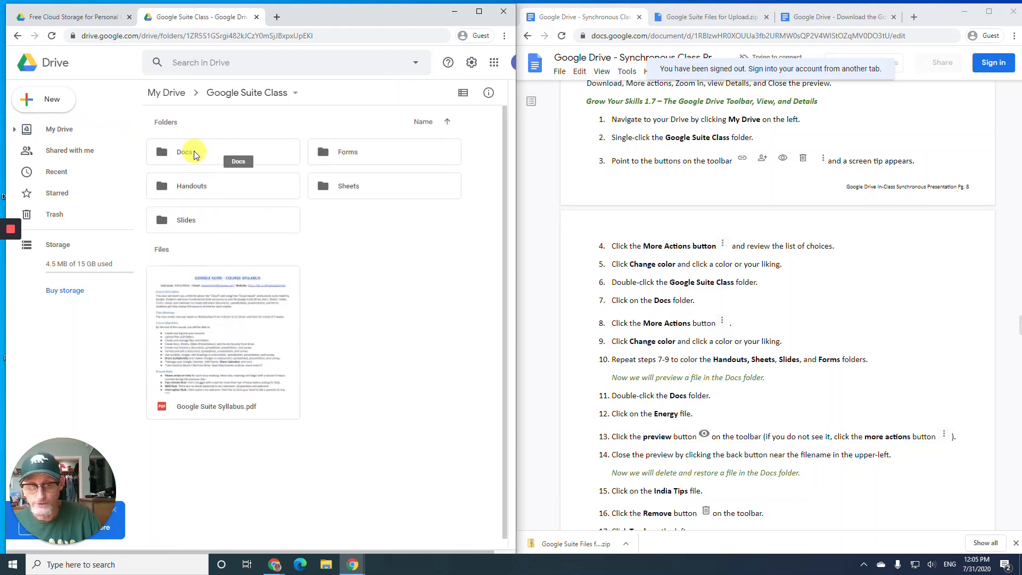
{"action": "left_click", "coordinate": [194, 153]}
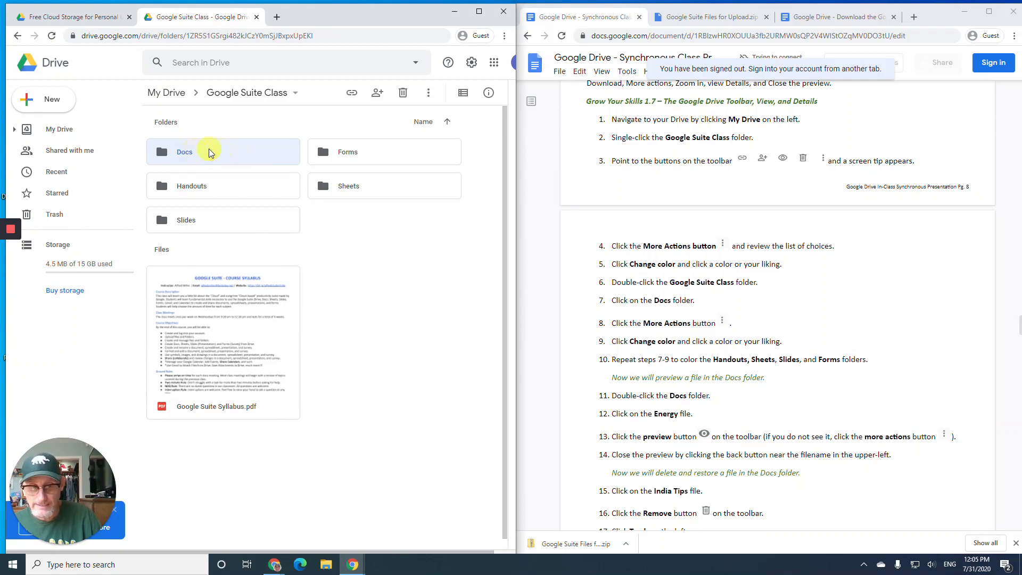
{"action": "left_click", "coordinate": [427, 94]}
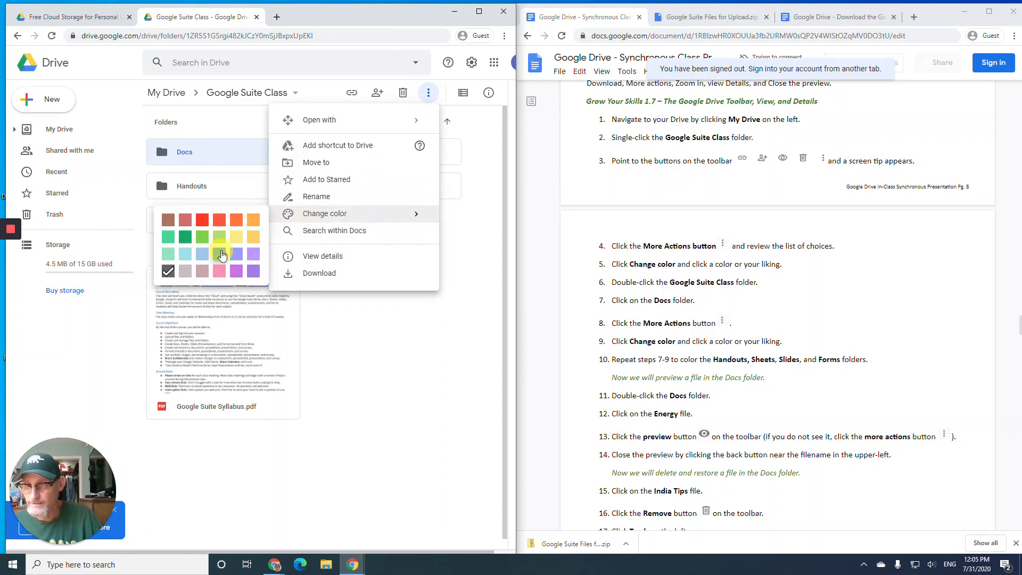
{"action": "left_click", "coordinate": [221, 256]}
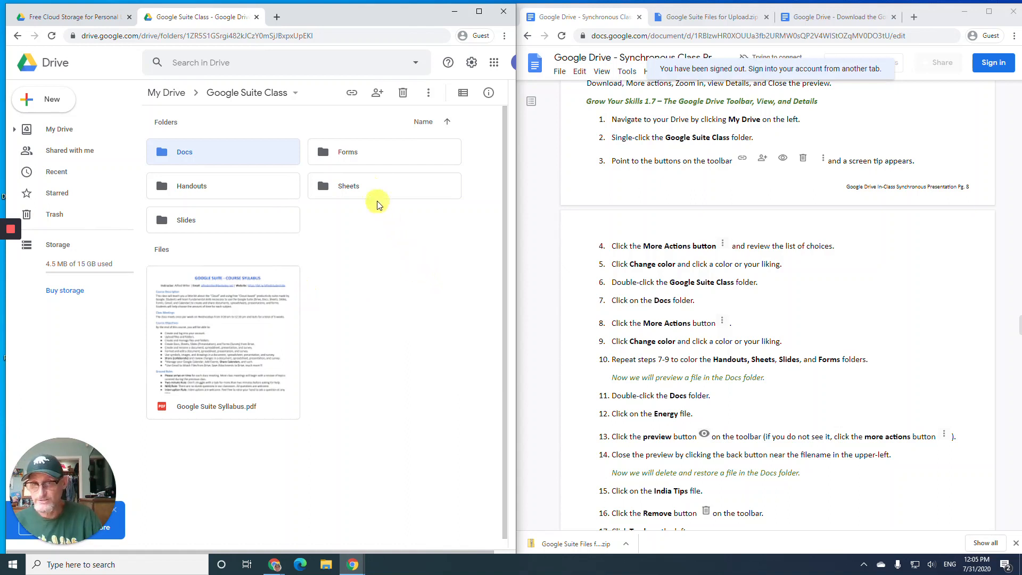
{"action": "left_click", "coordinate": [372, 154]}
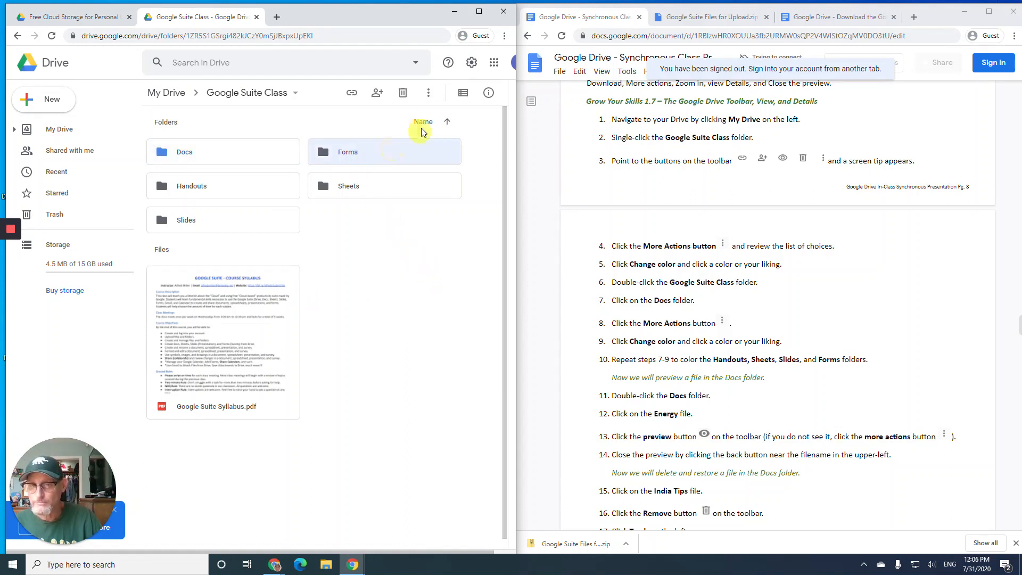
{"action": "left_click", "coordinate": [427, 92]}
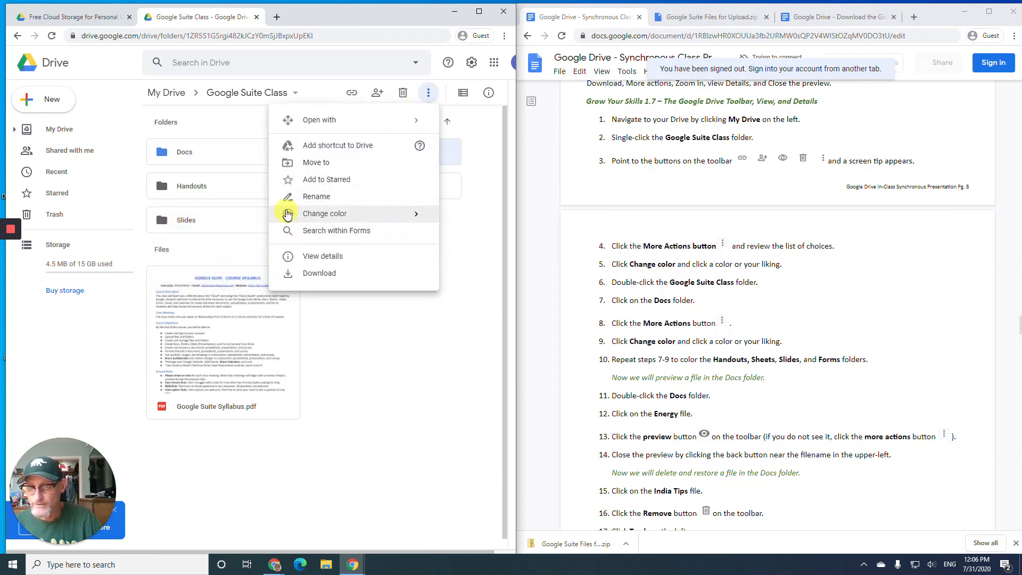
{"action": "mouse_move", "coordinate": [277, 216]}
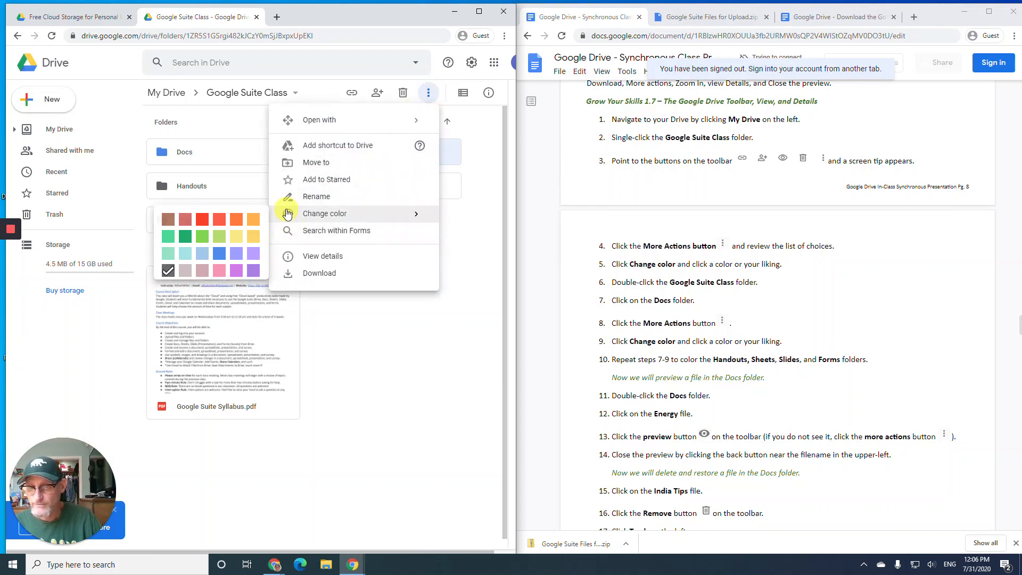
{"action": "left_click", "coordinate": [253, 273]}
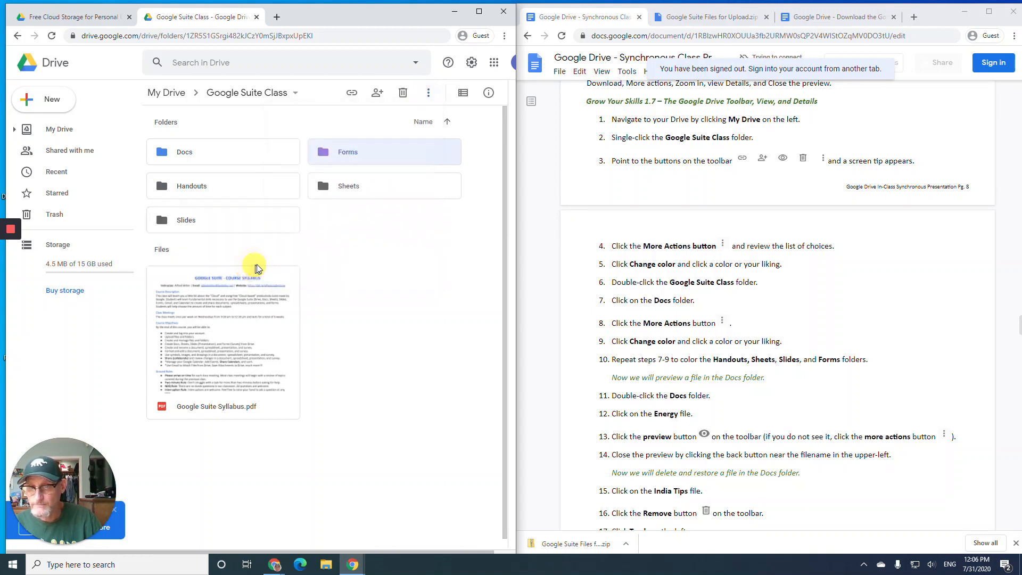
- Color the Handouts folder brown, Sheets green and Slides yellow
{"action": "left_click", "coordinate": [219, 194]}
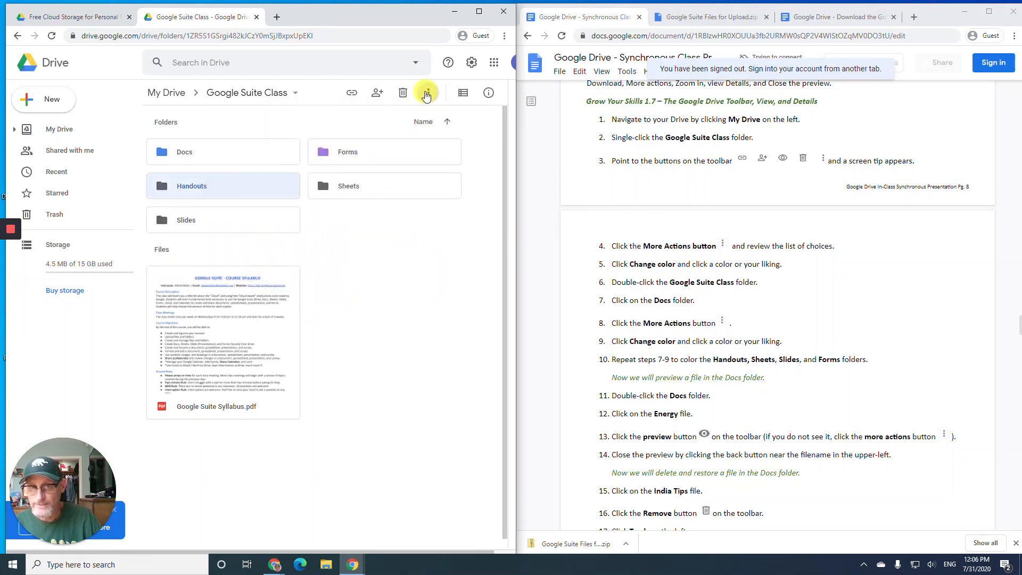
{"action": "left_click", "coordinate": [426, 91]}
{"action": "mouse_move", "coordinate": [377, 218]}
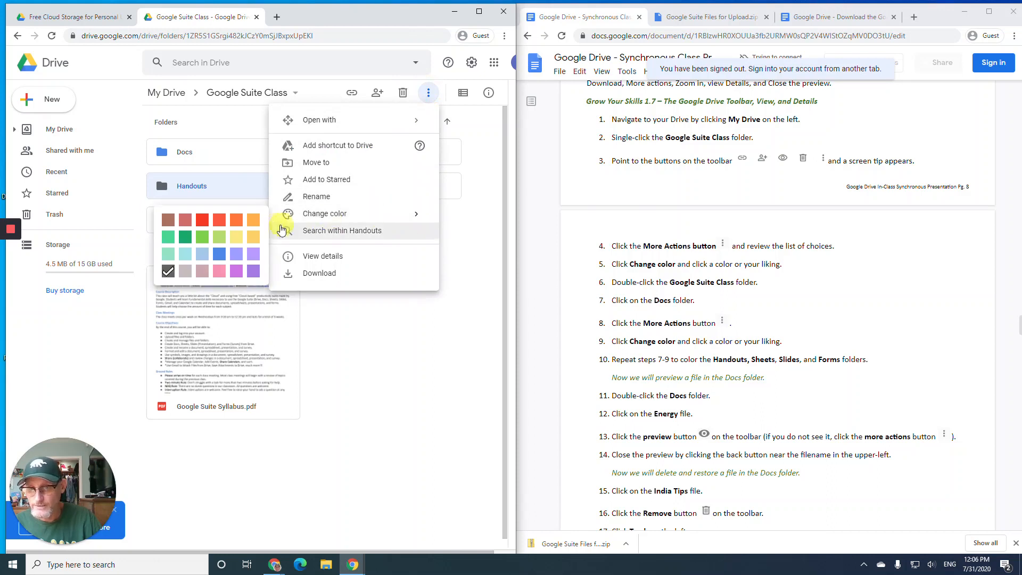
{"action": "left_click", "coordinate": [170, 221]}
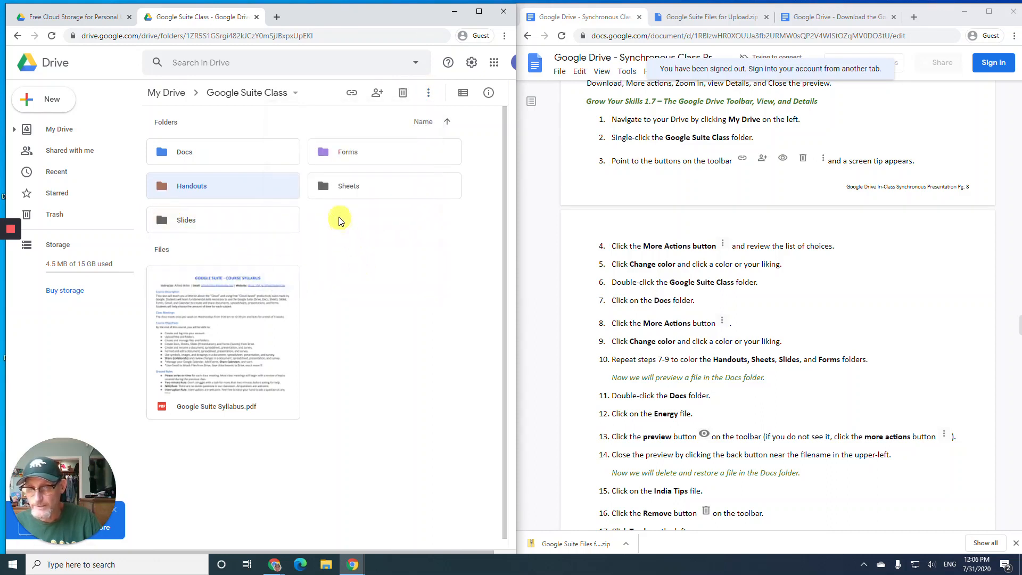
{"action": "left_click", "coordinate": [339, 185]}
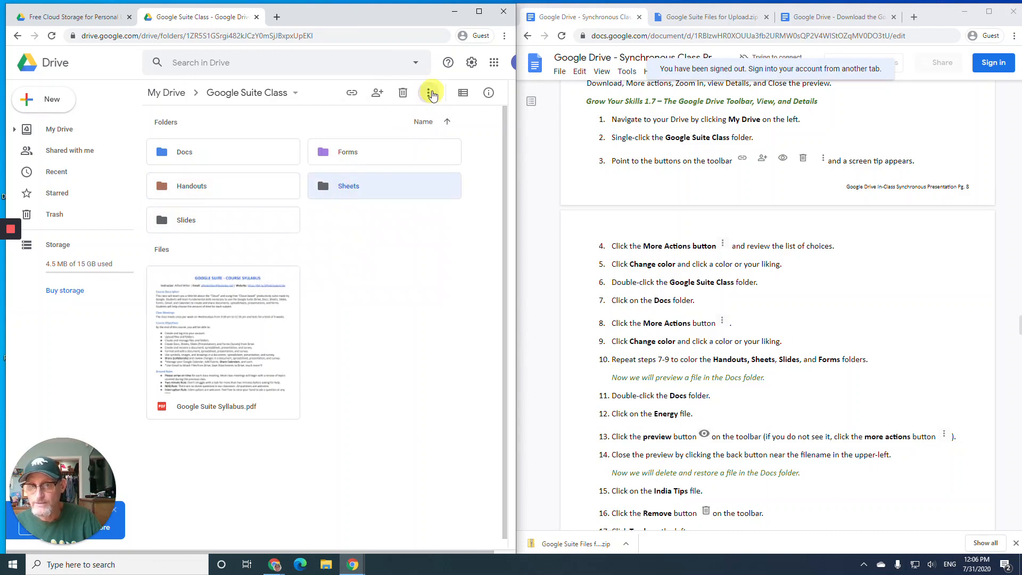
{"action": "left_click", "coordinate": [428, 93]}
{"action": "mouse_move", "coordinate": [365, 218]}
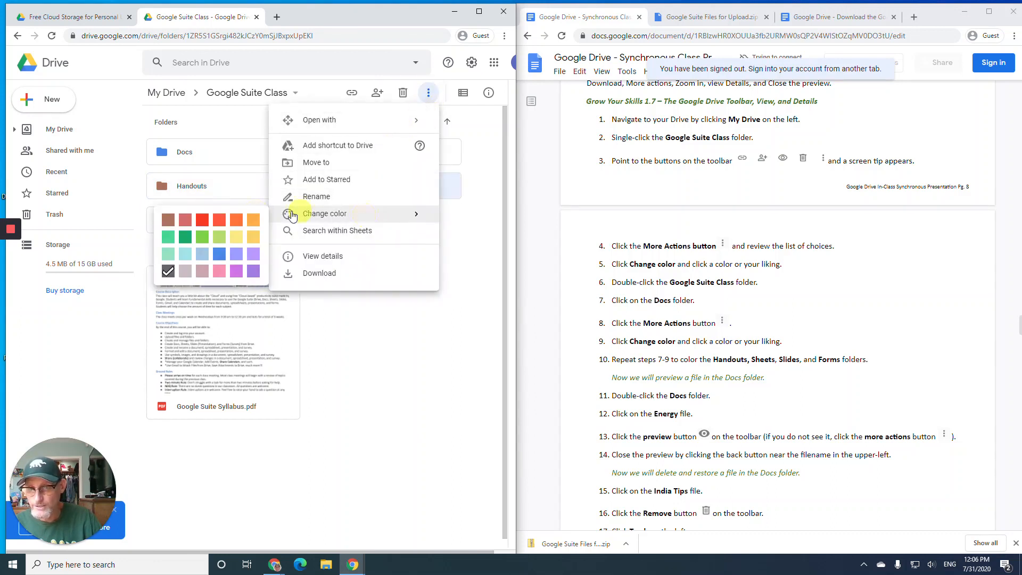
{"action": "left_click", "coordinate": [186, 238]}
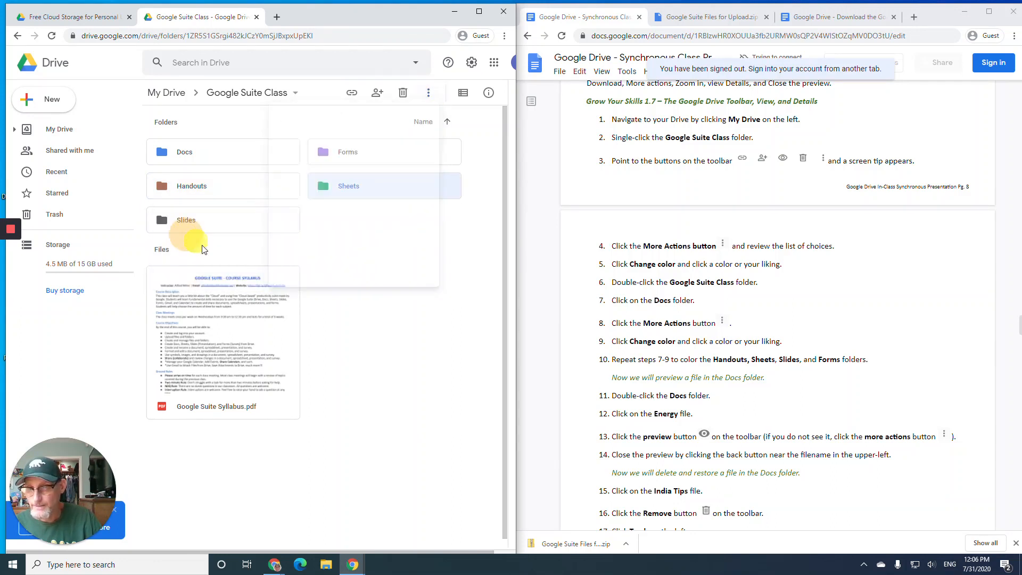
{"action": "left_click", "coordinate": [255, 225]}
{"action": "left_click", "coordinate": [428, 92]}
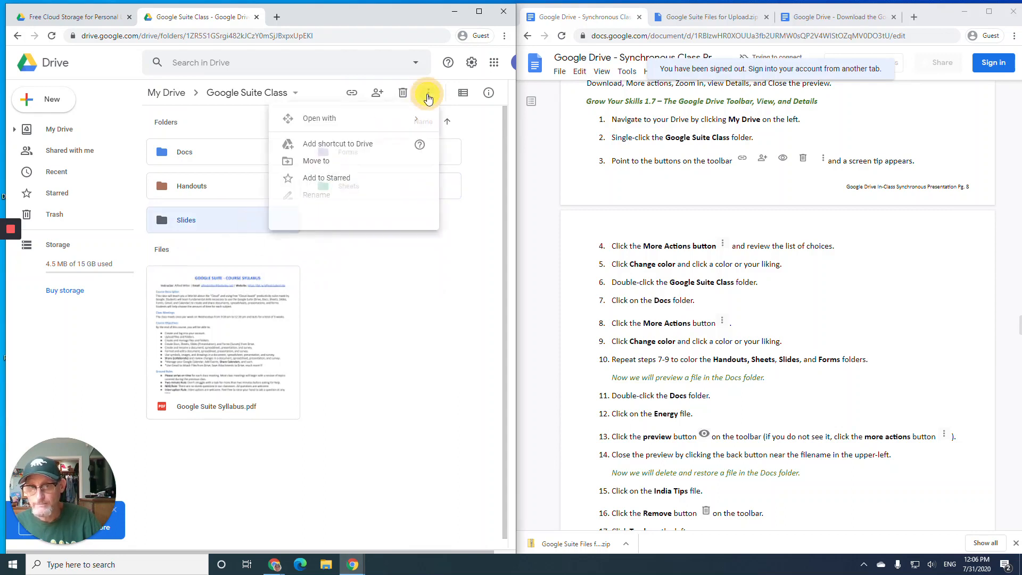
{"action": "mouse_move", "coordinate": [355, 212]}
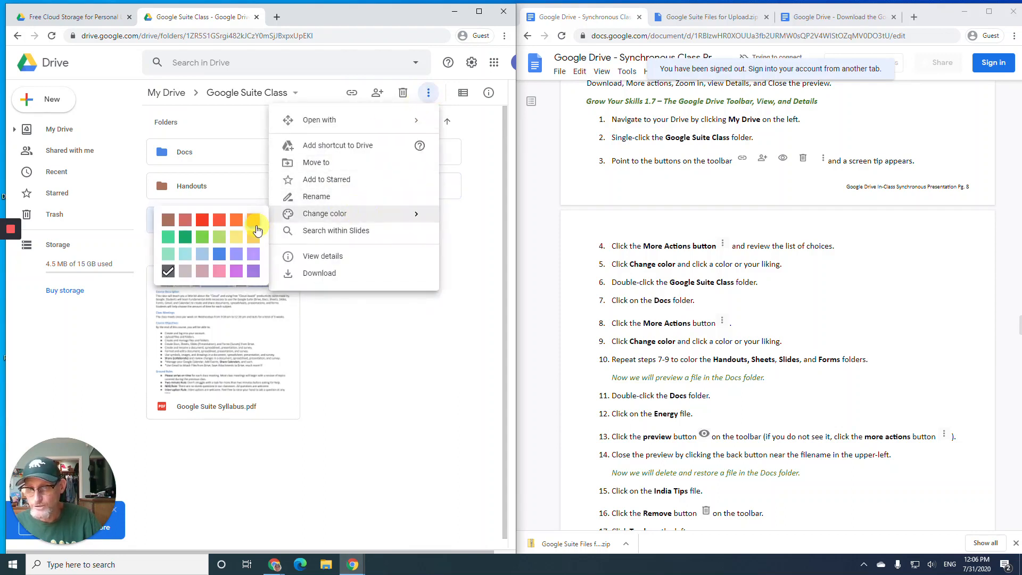
{"action": "left_click", "coordinate": [243, 238]}
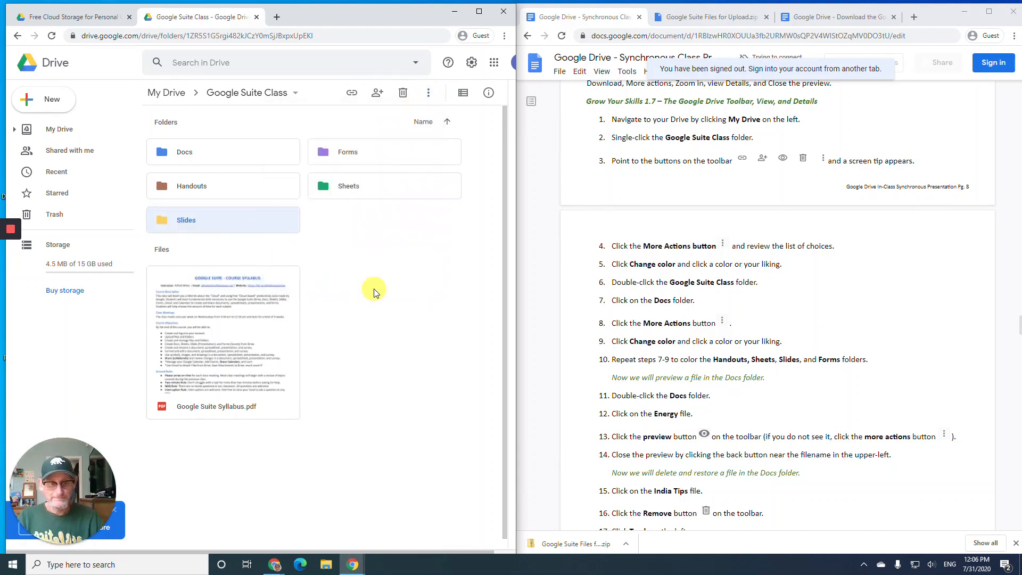
- In the Docs folder, preview Energy.docx and then close the preview
{"action": "scroll", "coordinate": [636, 307], "scroll_direction": "down", "scroll_amount": 4}
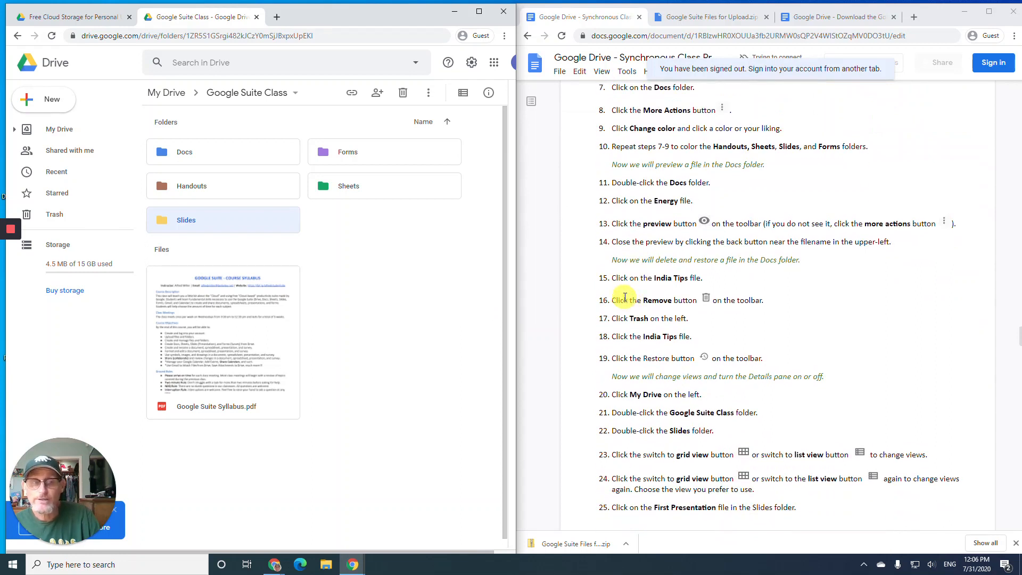
{"action": "scroll", "coordinate": [619, 288], "scroll_direction": "down", "scroll_amount": 1}
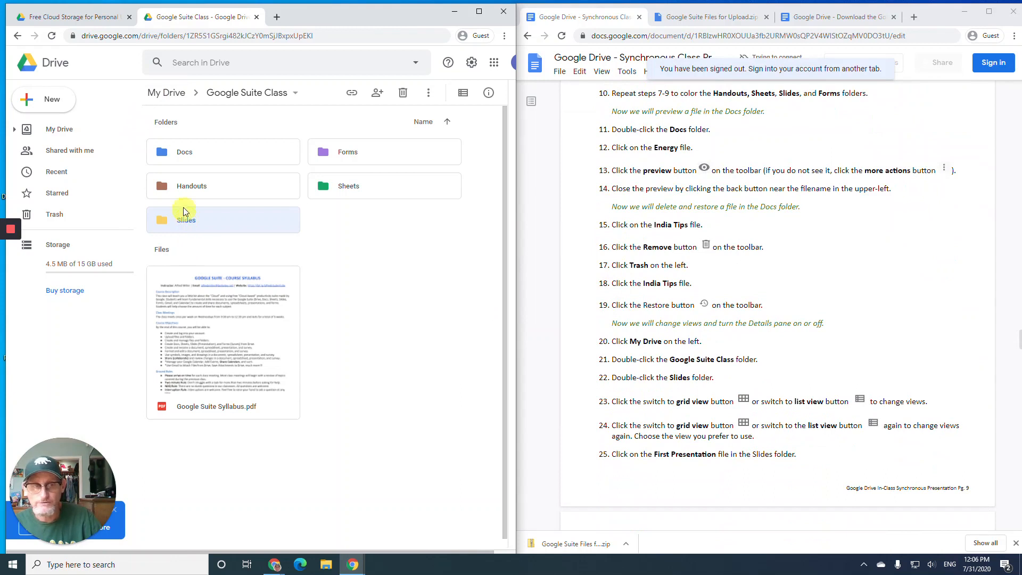
{"action": "double_click", "coordinate": [205, 146]}
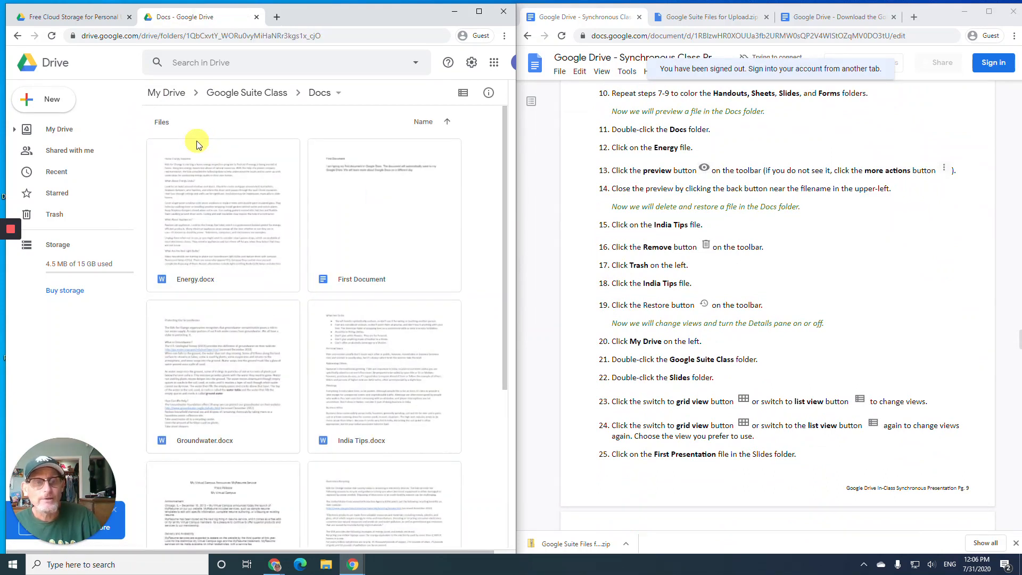
{"action": "left_click", "coordinate": [212, 202]}
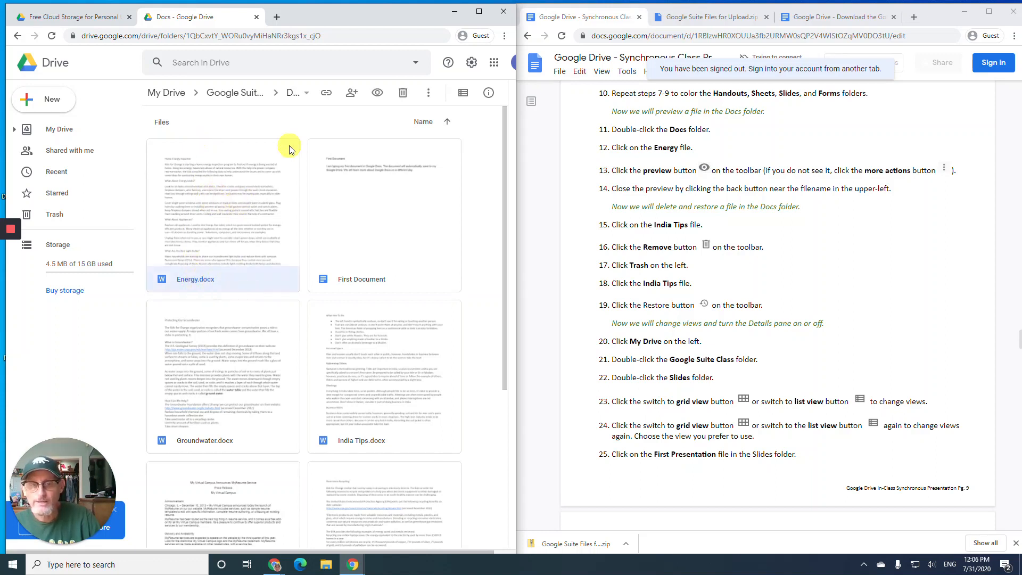
{"action": "left_click", "coordinate": [376, 94]}
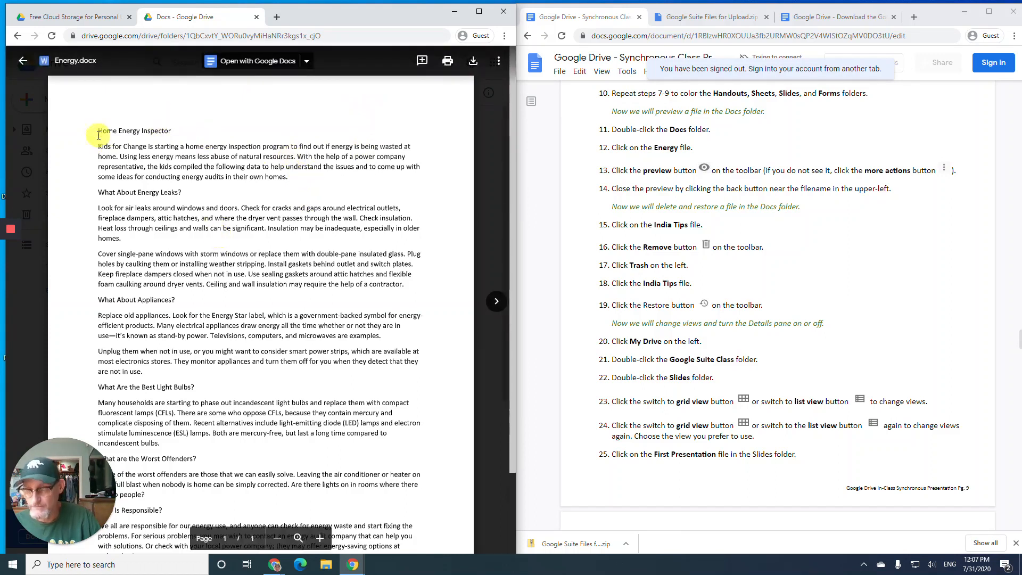
{"action": "left_click", "coordinate": [23, 64]}
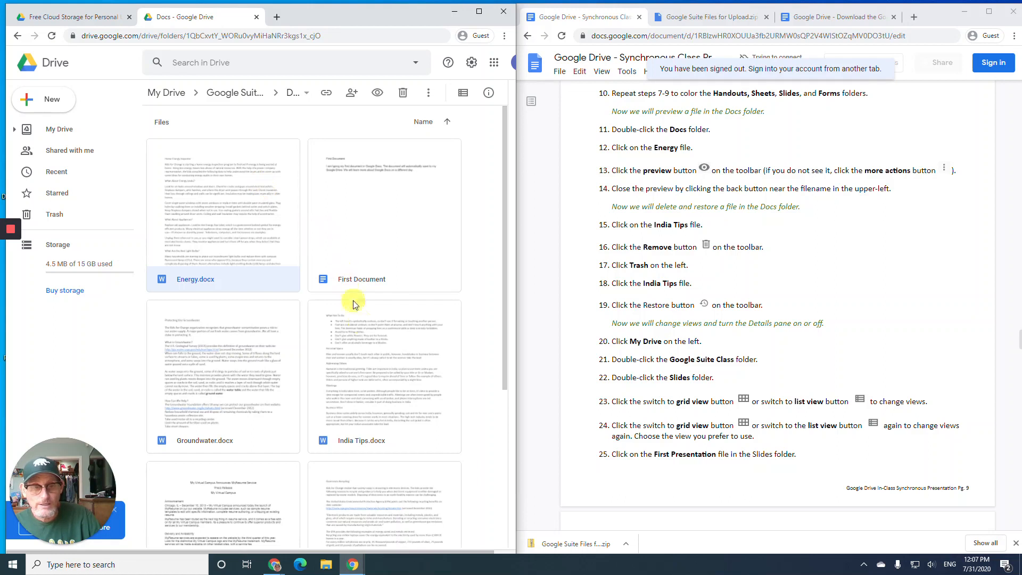
- Move India Tips.docx from Docs to the trash and view it in Trash
{"action": "left_click", "coordinate": [367, 363]}
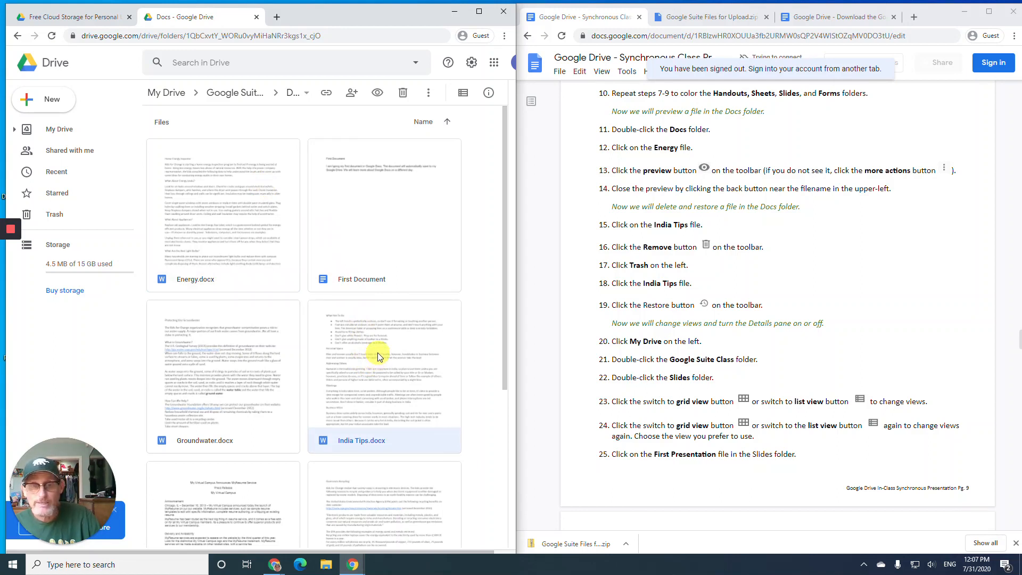
{"action": "left_click", "coordinate": [403, 94]}
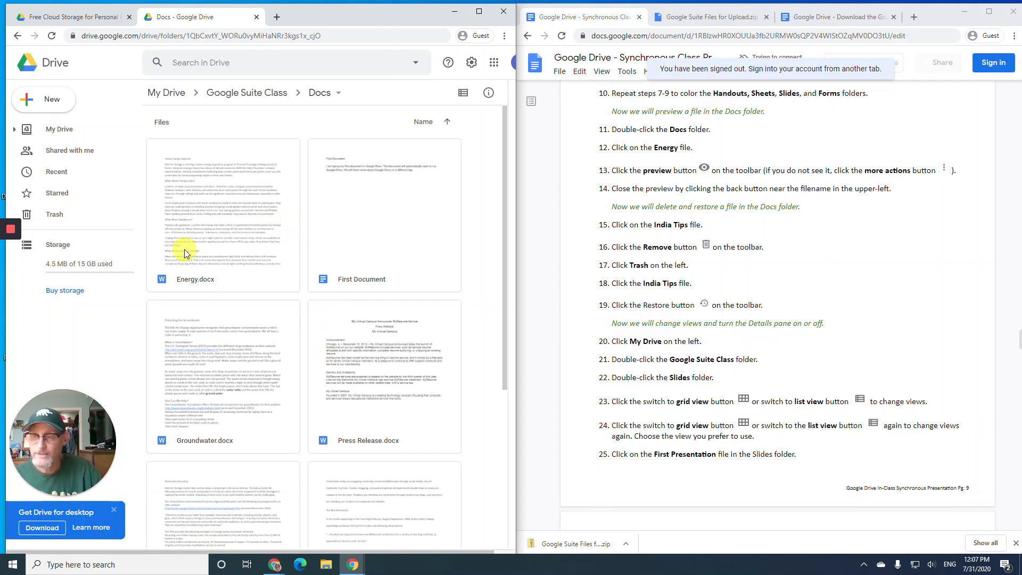
{"action": "left_click", "coordinate": [56, 216]}
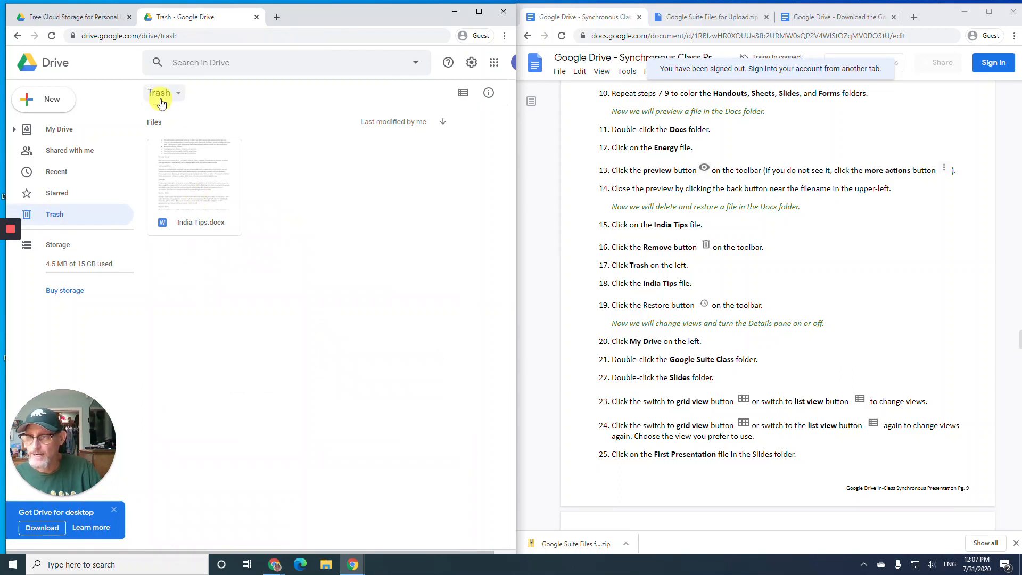
- Restore India Tips.docx from the Trash to its folder
{"action": "left_click", "coordinate": [196, 177]}
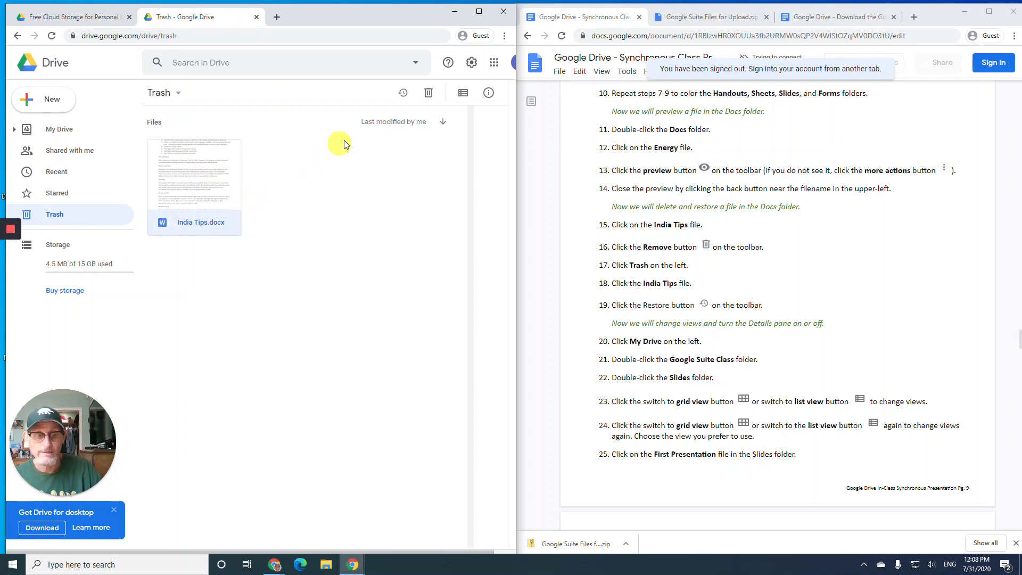
{"action": "left_click", "coordinate": [402, 94]}
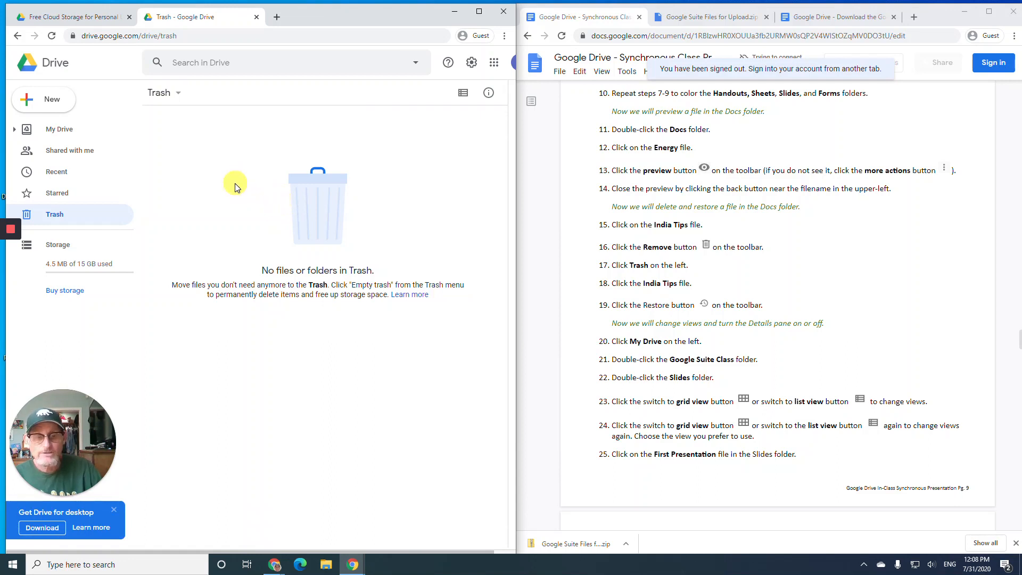
- Open Google Suite Class > Slides, show its files as a list, and select First Presentation
{"action": "left_click", "coordinate": [68, 129]}
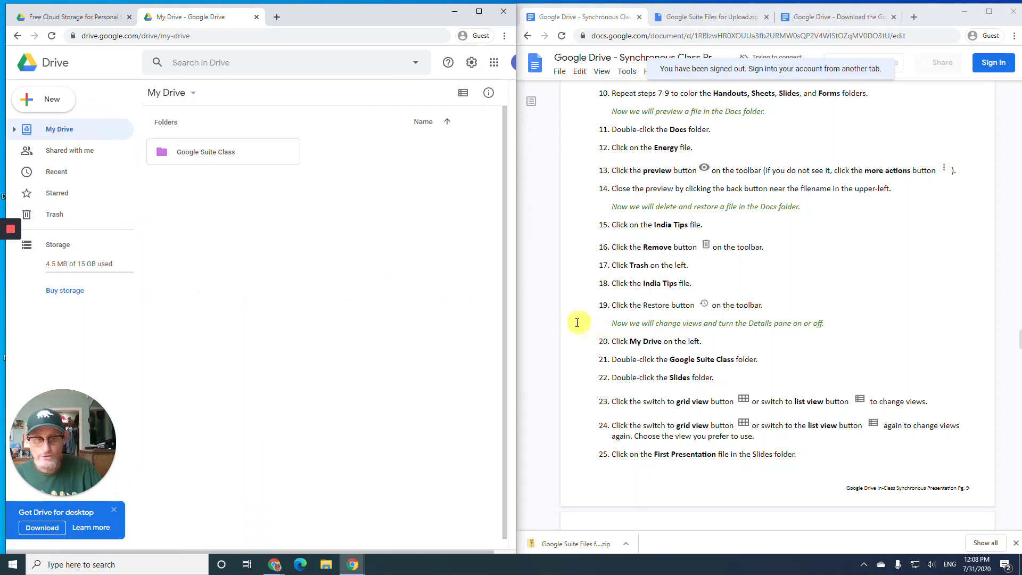
{"action": "double_click", "coordinate": [217, 159]}
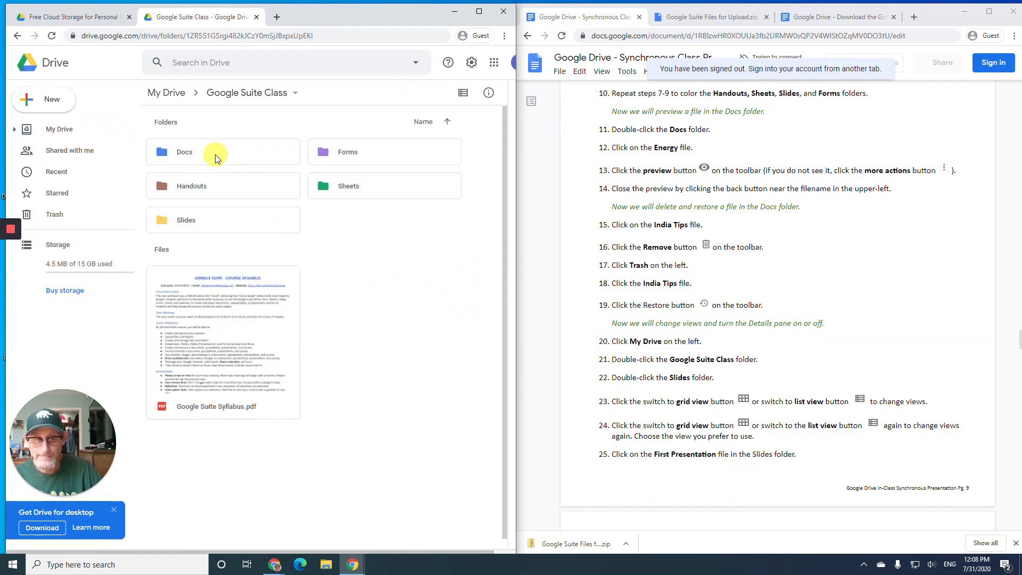
{"action": "double_click", "coordinate": [236, 229]}
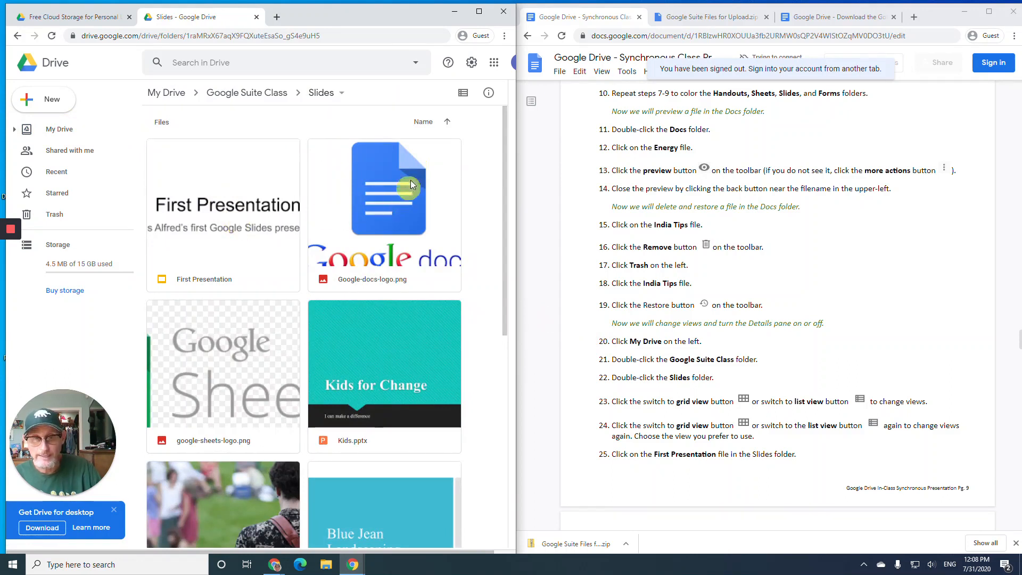
{"action": "left_click", "coordinate": [462, 95]}
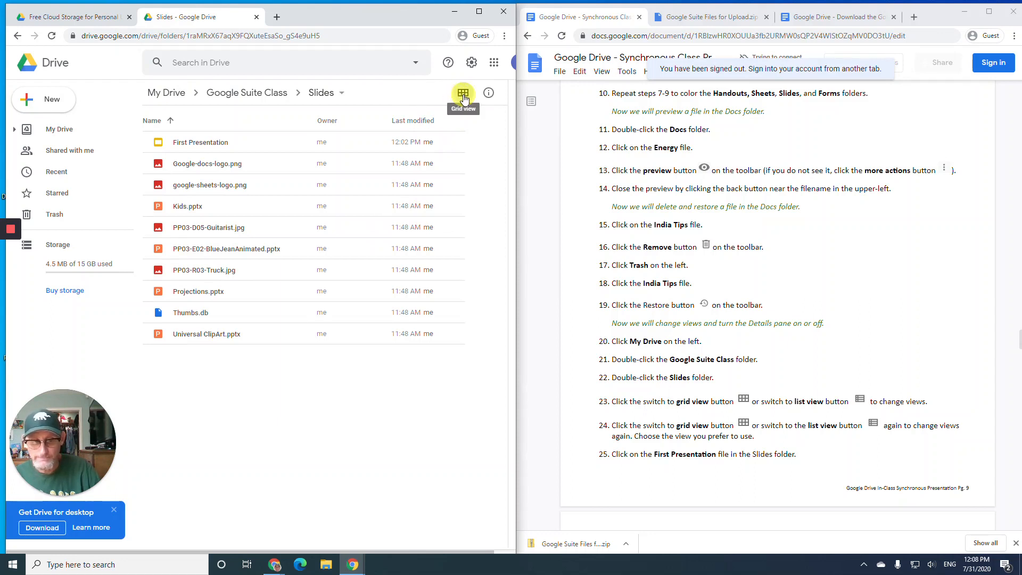
{"action": "left_click", "coordinate": [463, 94]}
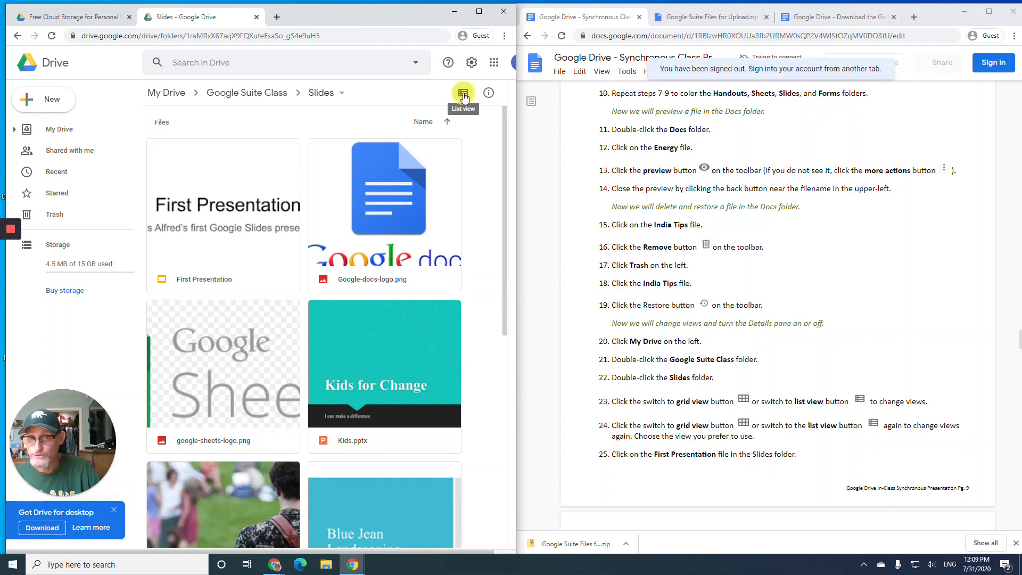
{"action": "left_click", "coordinate": [463, 94]}
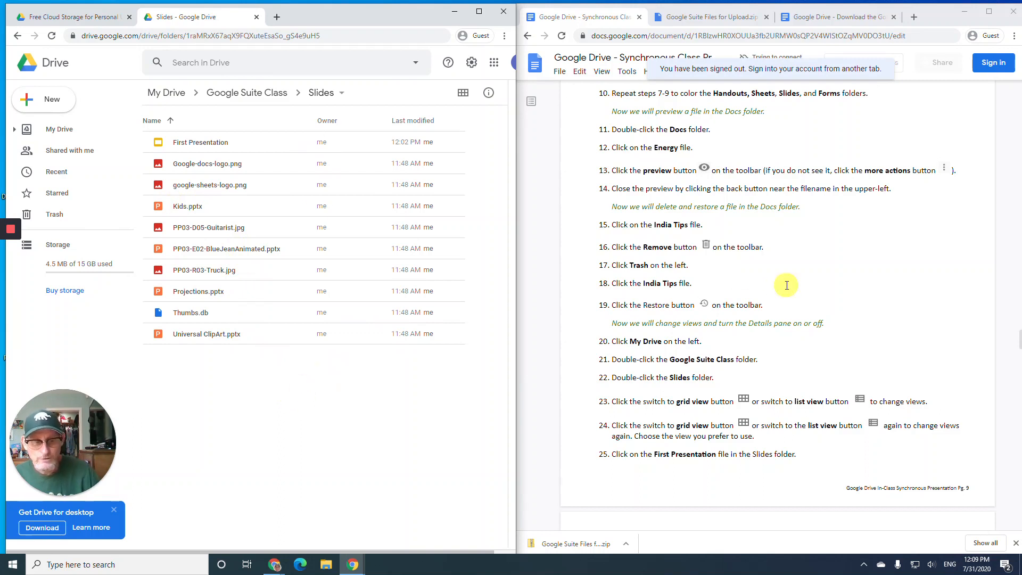
{"action": "scroll", "coordinate": [653, 305], "scroll_direction": "down", "scroll_amount": 5}
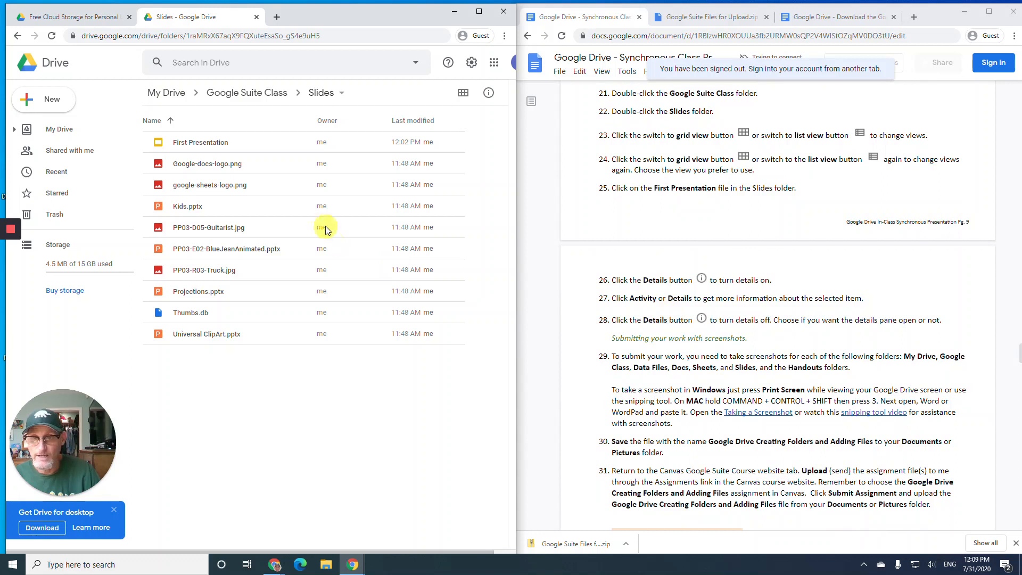
{"action": "left_click", "coordinate": [210, 148]}
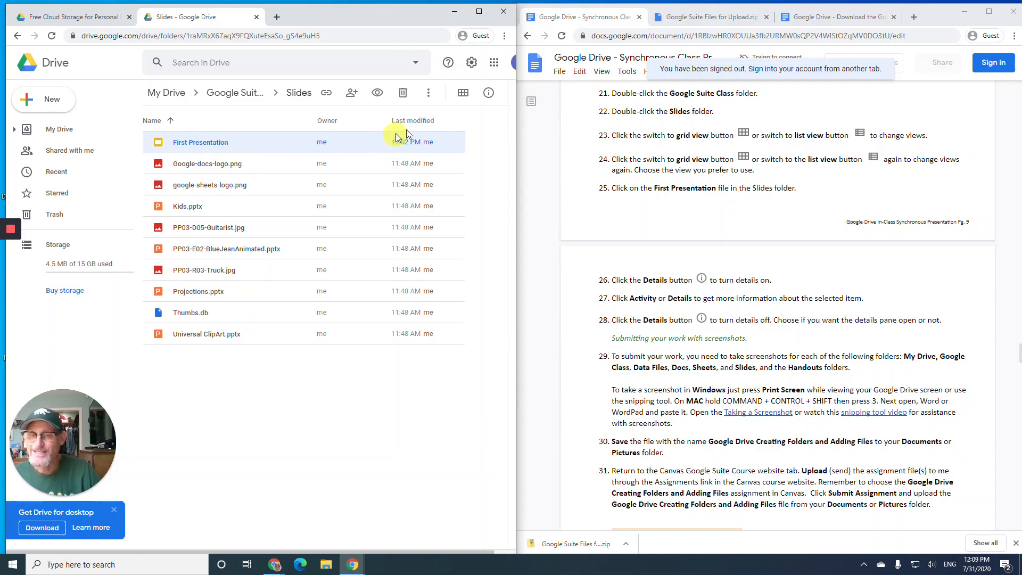
{"action": "left_click", "coordinate": [489, 94]}
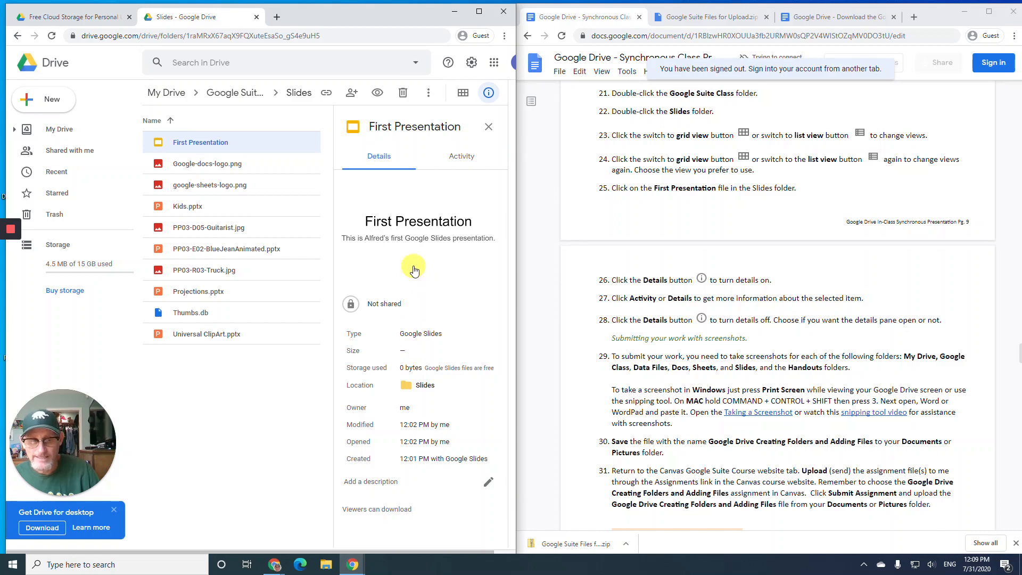
{"action": "left_click", "coordinate": [462, 160]}
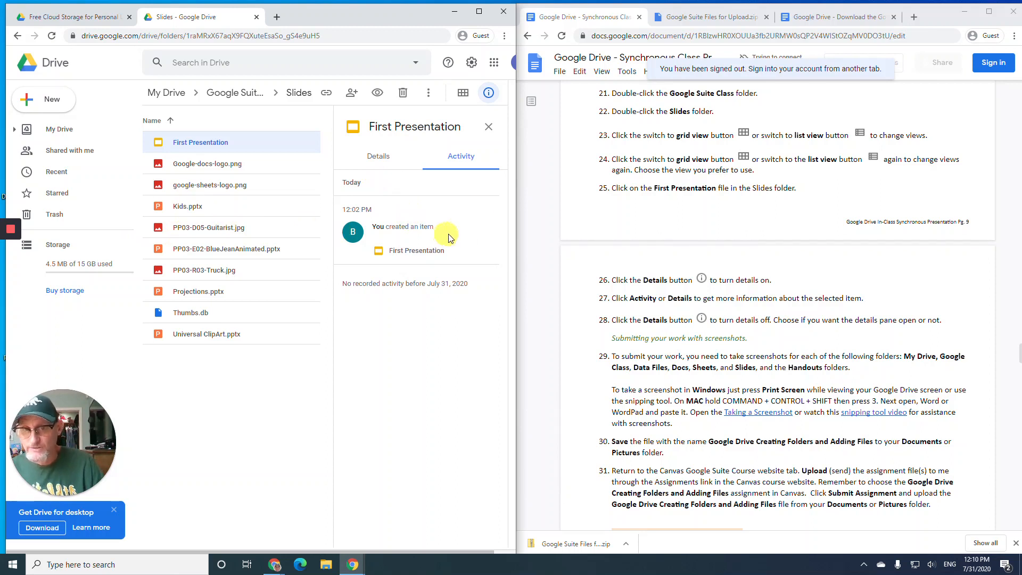
{"action": "left_click", "coordinate": [488, 129]}
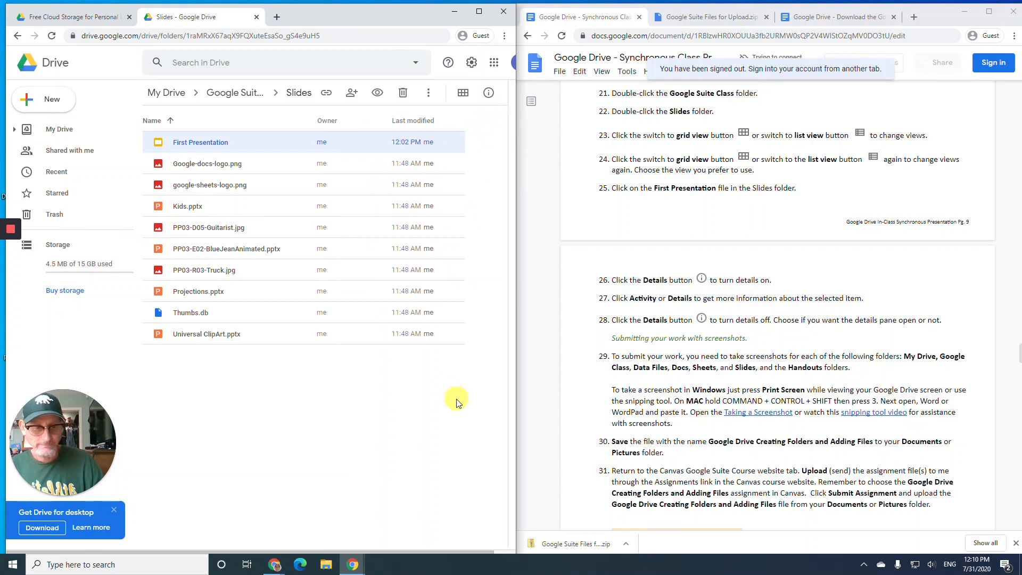
- Go back to the top level of My Drive, showing only Google Suite Class
{"action": "scroll", "coordinate": [621, 351], "scroll_direction": "down", "scroll_amount": 3}
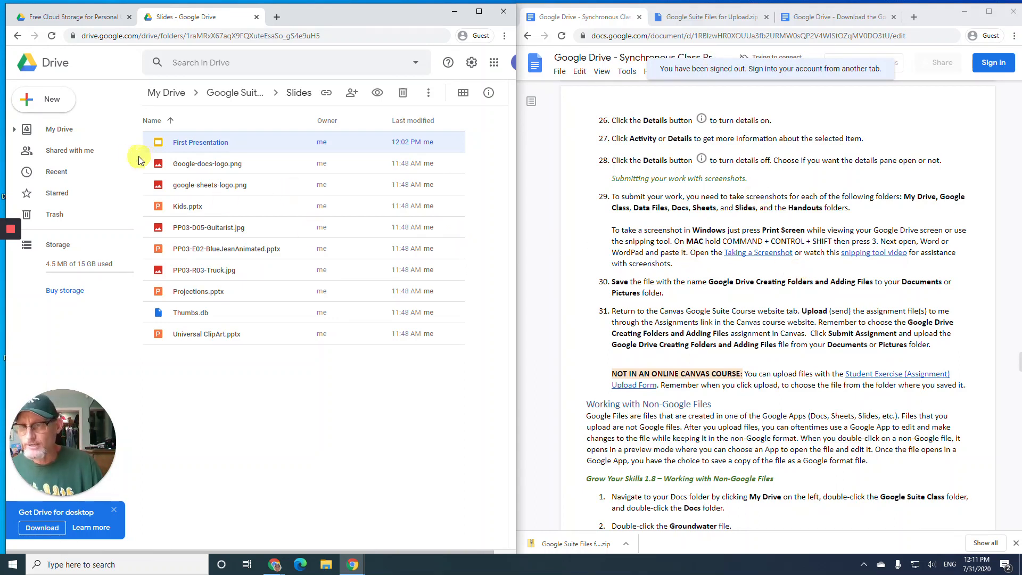
{"action": "left_click", "coordinate": [59, 137]}
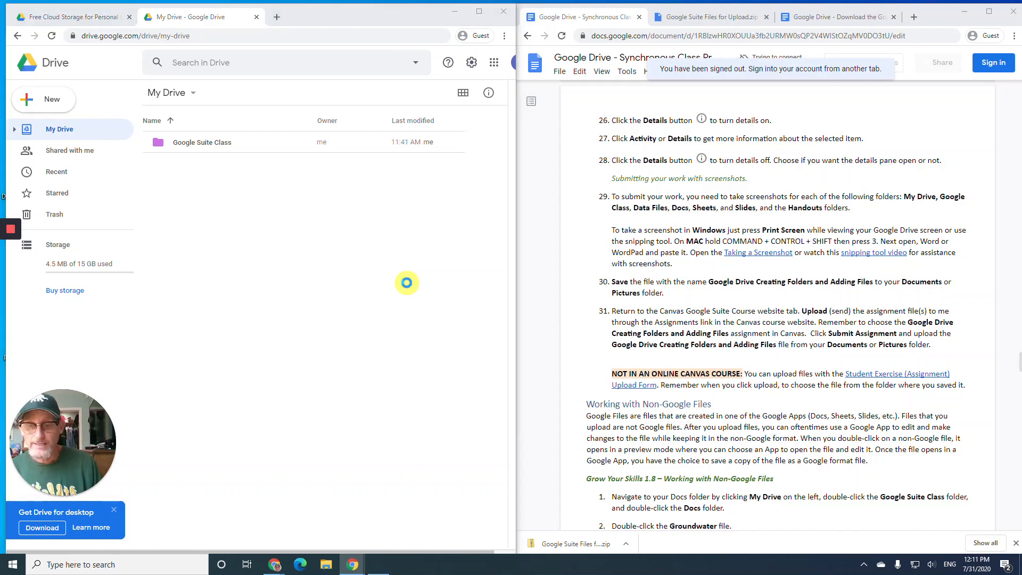
- Capture a Print Screen of My Drive, decline OneDrive's offer, and scroll the Start menu to Word
{"action": "key", "text": "Print"}
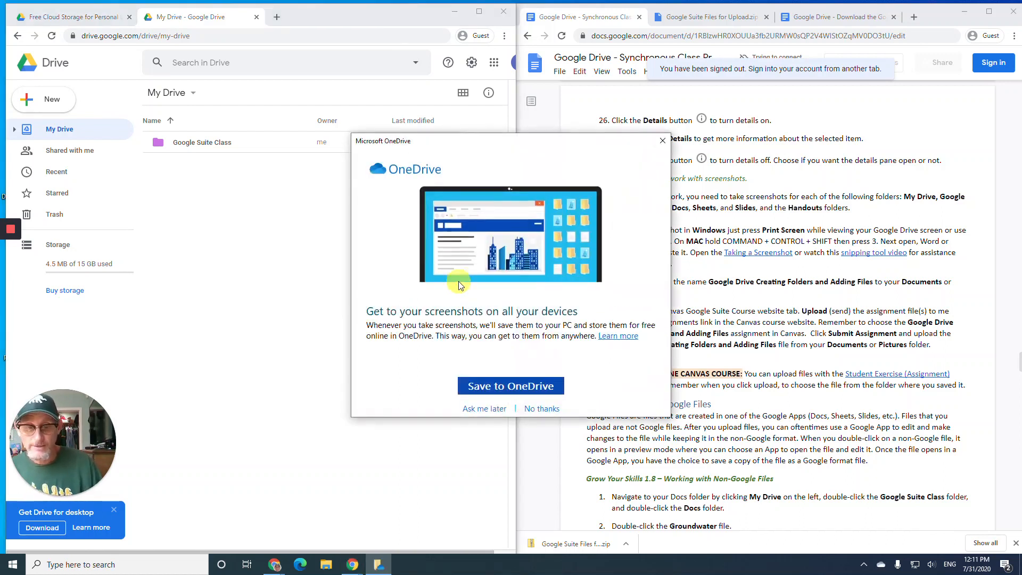
{"action": "left_click", "coordinate": [540, 408]}
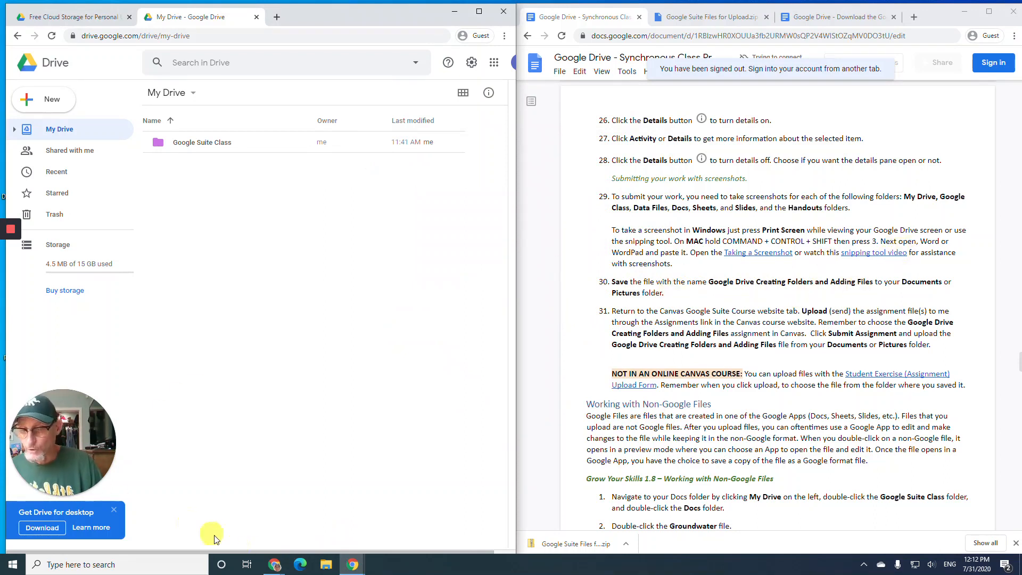
{"action": "left_click", "coordinate": [14, 563]}
{"action": "scroll", "coordinate": [79, 407], "scroll_direction": "down", "scroll_amount": 10}
{"action": "scroll", "coordinate": [82, 407], "scroll_direction": "down", "scroll_amount": 5}
{"action": "scroll", "coordinate": [87, 423], "scroll_direction": "down", "scroll_amount": 10}
{"action": "scroll", "coordinate": [87, 477], "scroll_direction": "down", "scroll_amount": 3}
- Launch Word, create a blank document, and paste the My Drive screenshot into it
{"action": "left_click", "coordinate": [79, 404]}
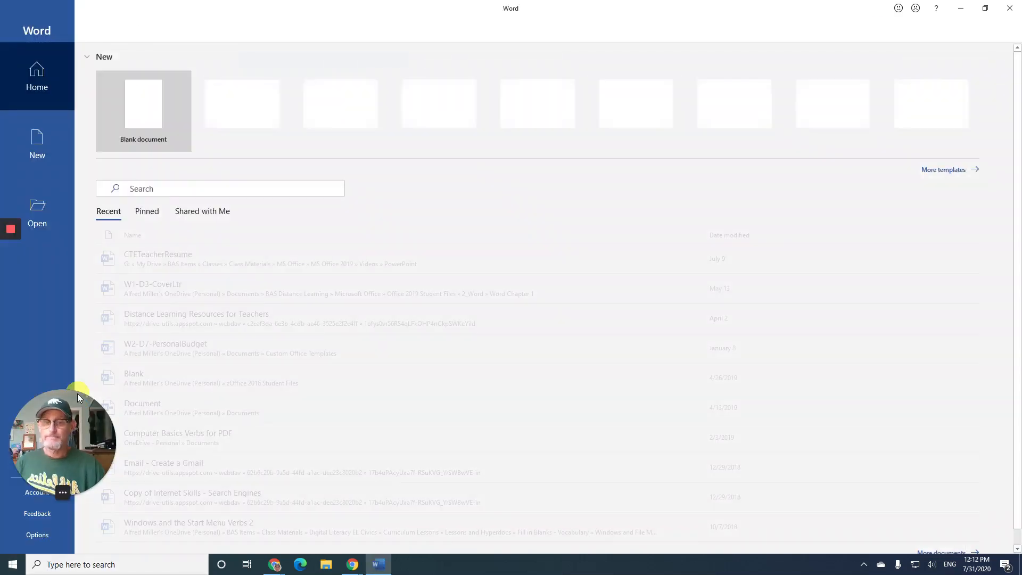
{"action": "left_click", "coordinate": [153, 104]}
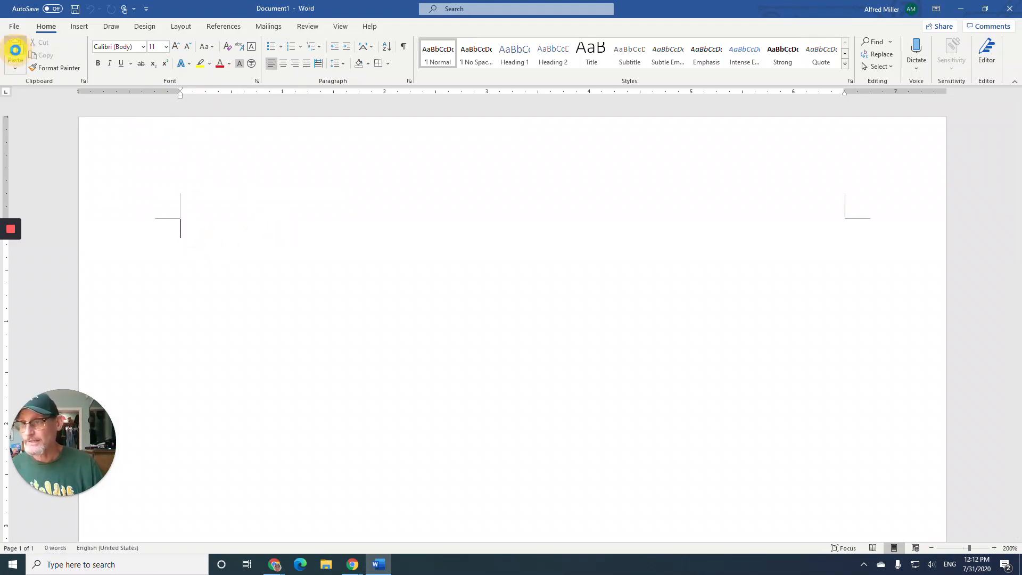
{"action": "left_click", "coordinate": [15, 50]}
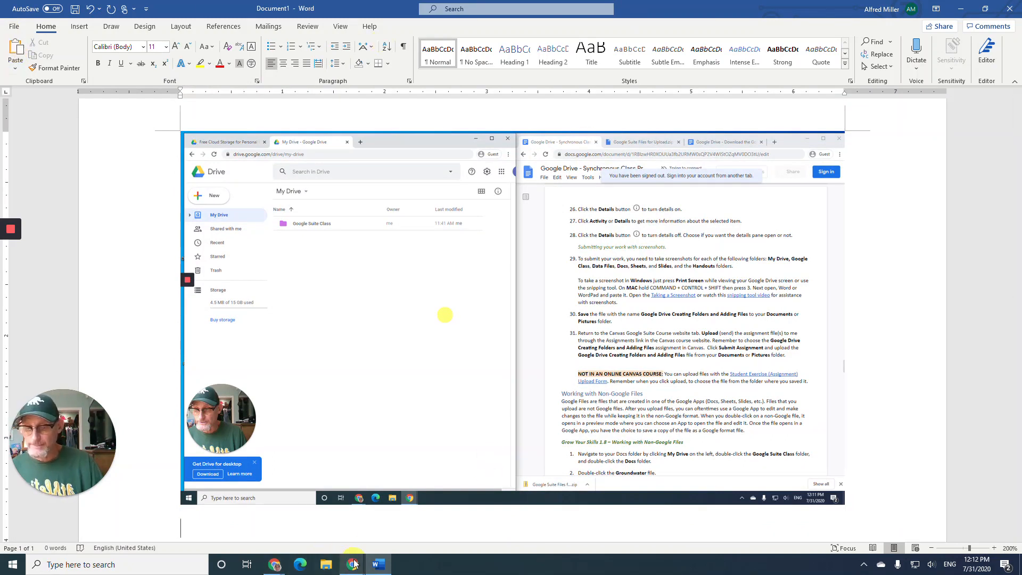
- Open the Google Suite Class folder in Drive and paste its screenshot below the first in Word
{"action": "mouse_move", "coordinate": [354, 564]}
{"action": "mouse_move", "coordinate": [331, 538]}
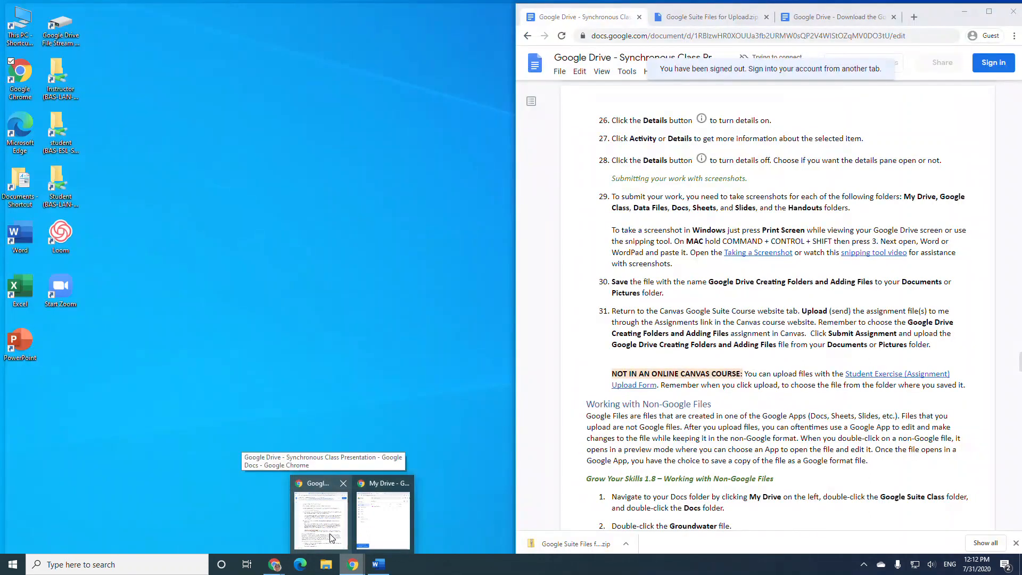
{"action": "left_click", "coordinate": [378, 527]}
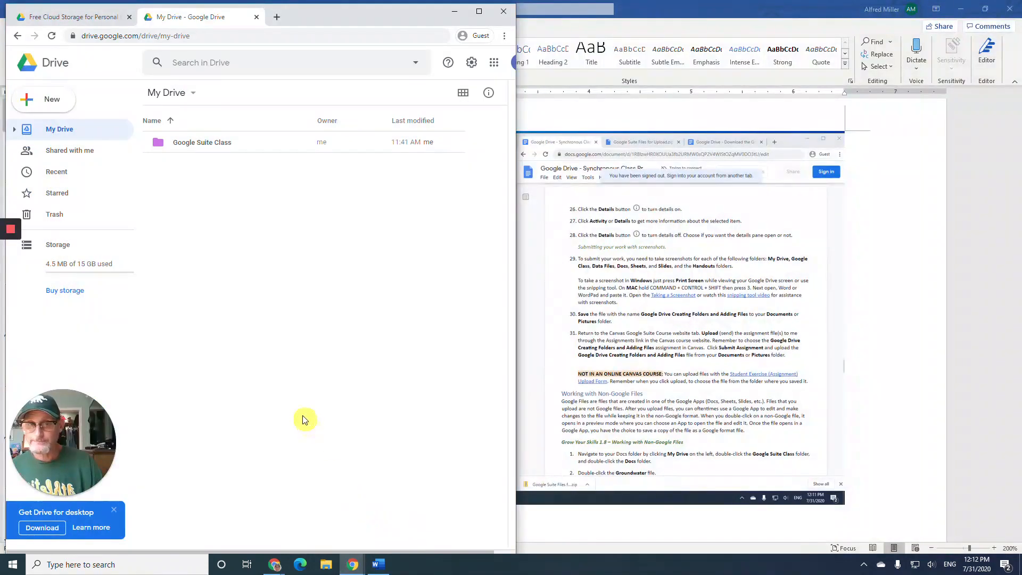
{"action": "left_click", "coordinate": [199, 145]}
{"action": "double_click", "coordinate": [200, 145]}
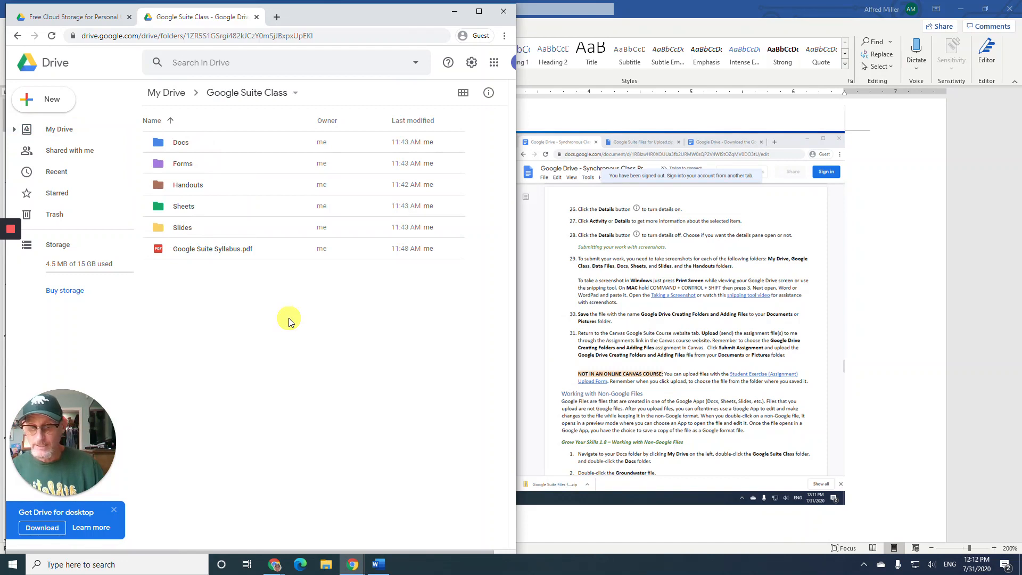
{"action": "left_click", "coordinate": [378, 565]}
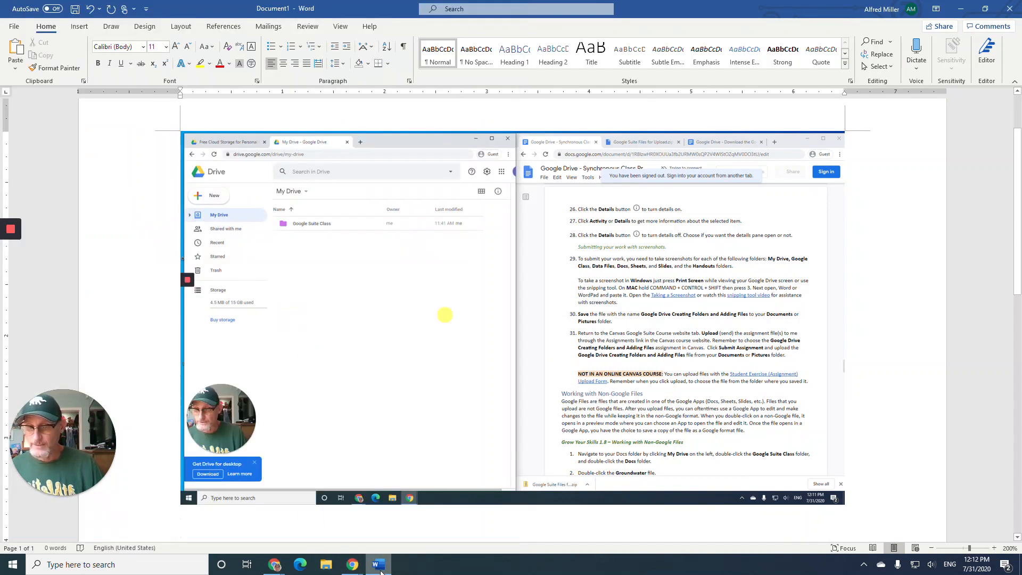
{"action": "left_click", "coordinate": [23, 50]}
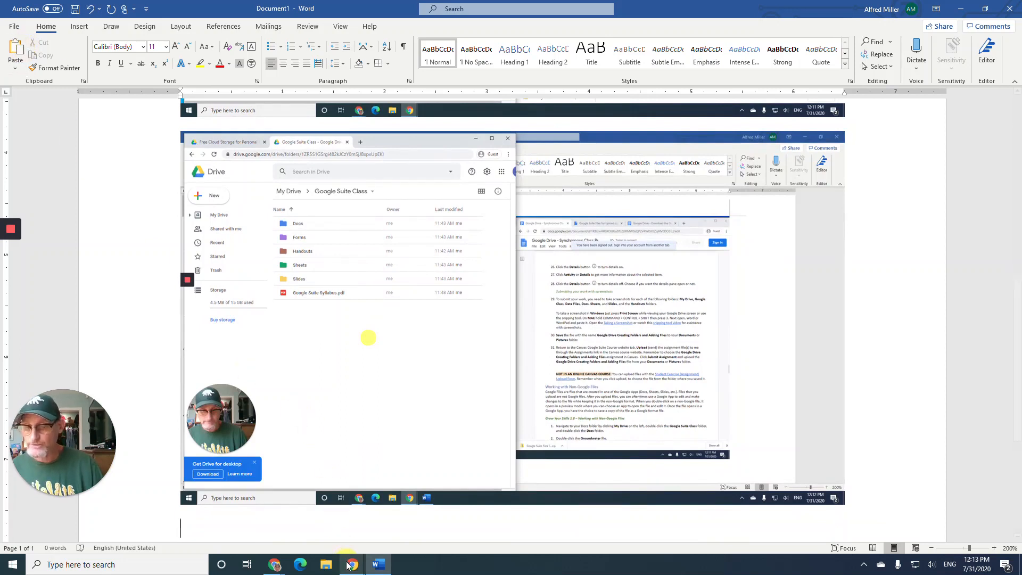
- Open the Docs folder in Drive and paste its screenshot into the Word document
{"action": "mouse_move", "coordinate": [350, 566]}
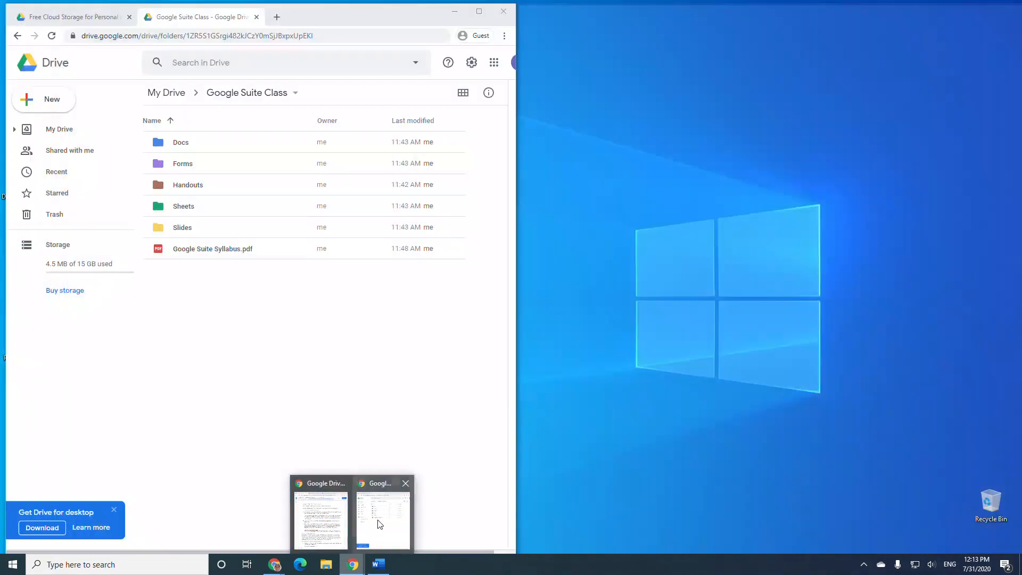
{"action": "left_click", "coordinate": [361, 535]}
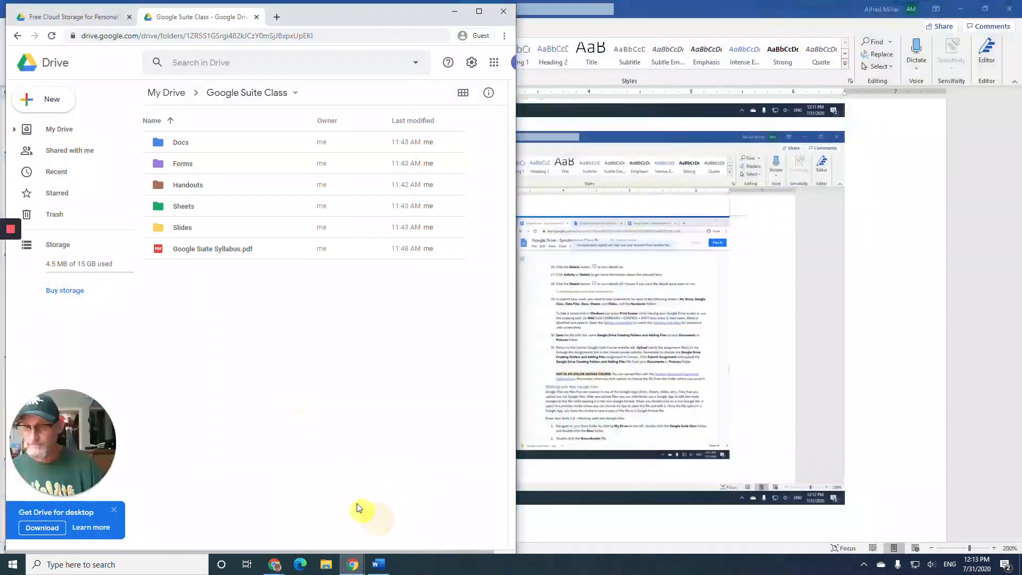
{"action": "double_click", "coordinate": [181, 142]}
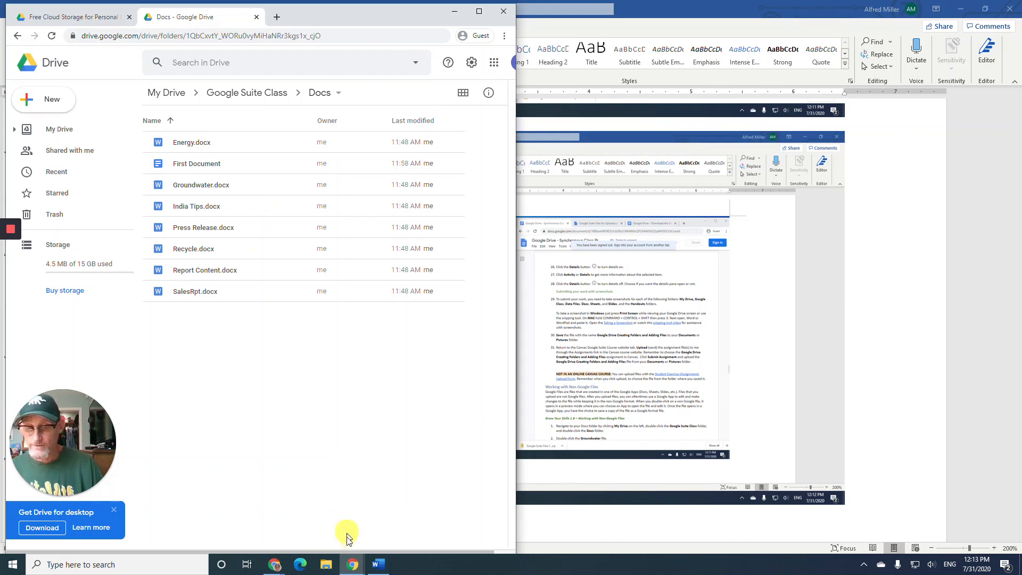
{"action": "left_click", "coordinate": [378, 564]}
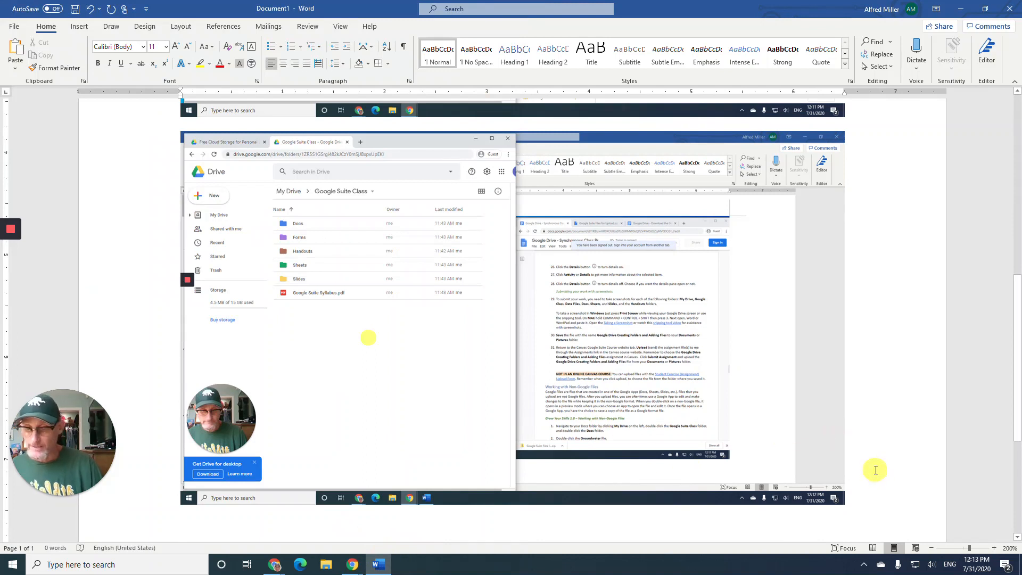
{"action": "left_click", "coordinate": [20, 52]}
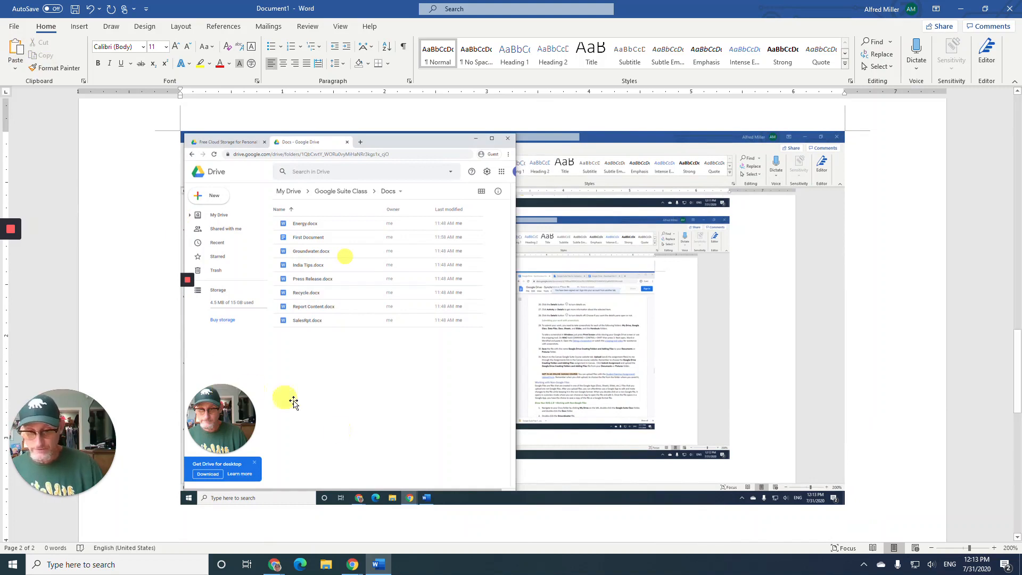
- Paste a screenshot of the Drive Forms folder into the Word document on a new line
{"action": "mouse_move", "coordinate": [353, 565]}
{"action": "left_click", "coordinate": [384, 514]}
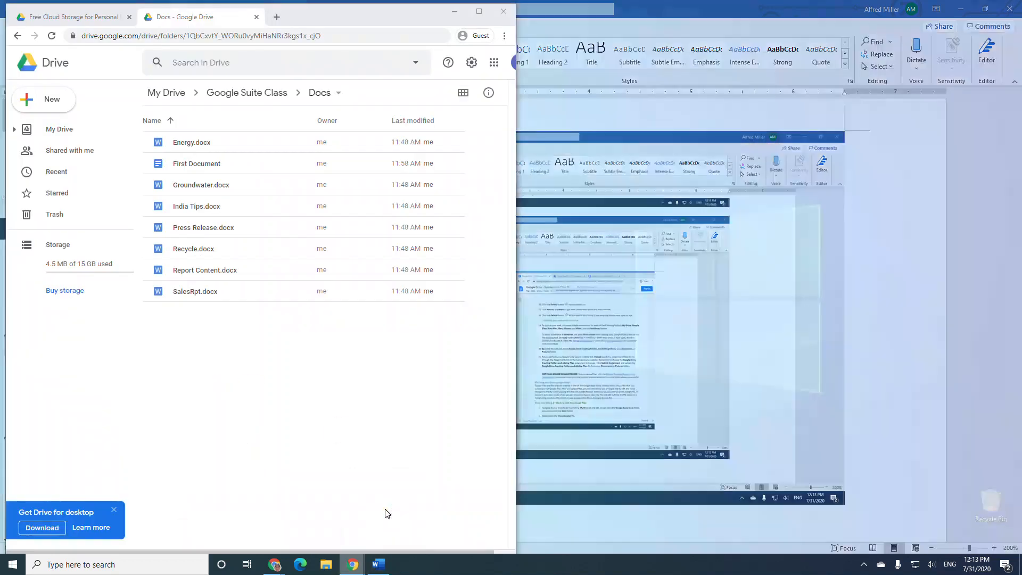
{"action": "left_click", "coordinate": [261, 101]}
{"action": "double_click", "coordinate": [191, 163]}
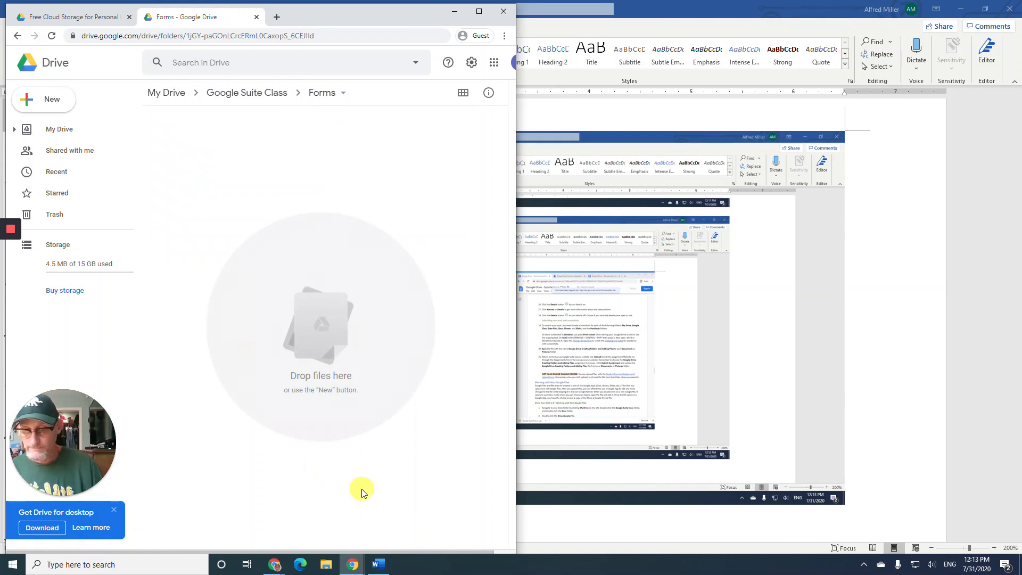
{"action": "left_click", "coordinate": [379, 564]}
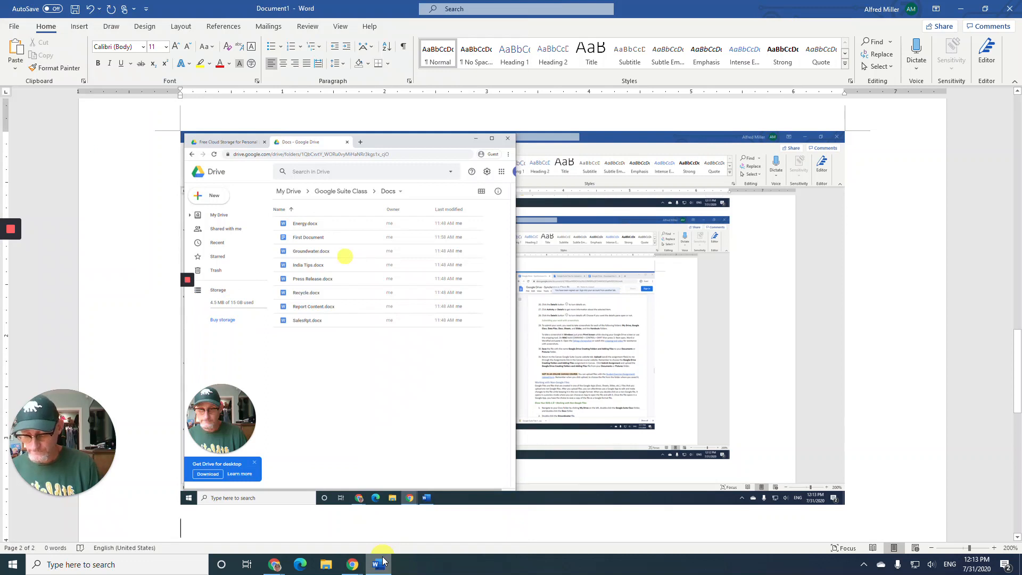
{"action": "key", "text": "ctrl+v"}
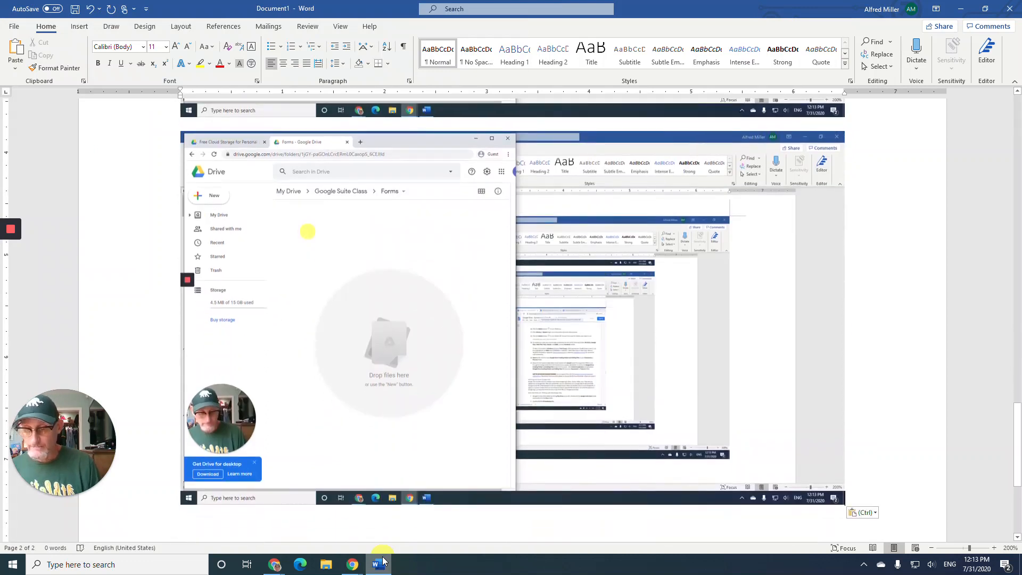
{"action": "key", "text": "Return"}
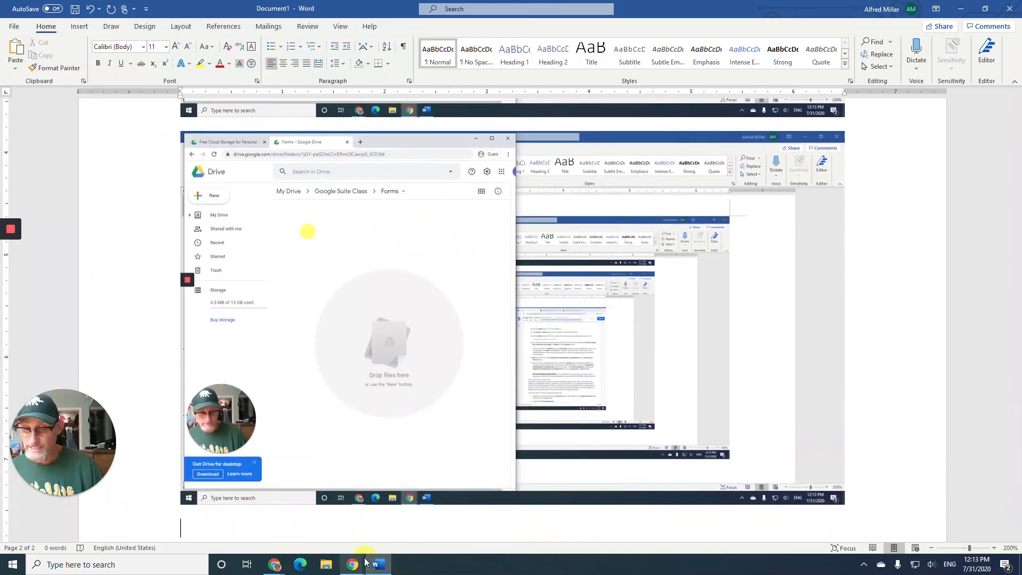
- Paste a screenshot of the Handouts folder into Word, then return Drive to Google Suite Class
{"action": "mouse_move", "coordinate": [360, 568]}
{"action": "left_click", "coordinate": [382, 524]}
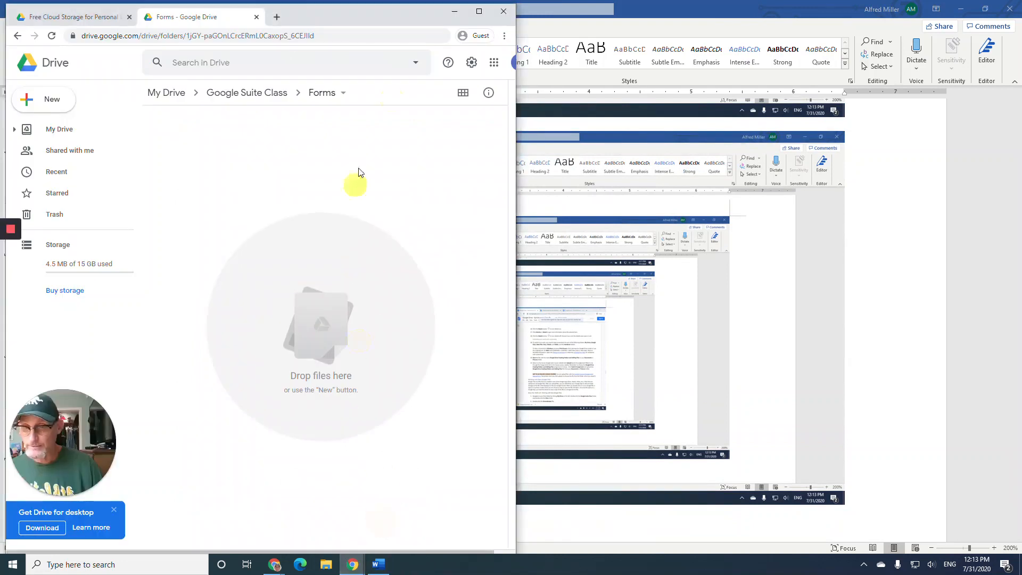
{"action": "left_click", "coordinate": [259, 96]}
{"action": "left_click", "coordinate": [199, 189]}
{"action": "double_click", "coordinate": [198, 189]}
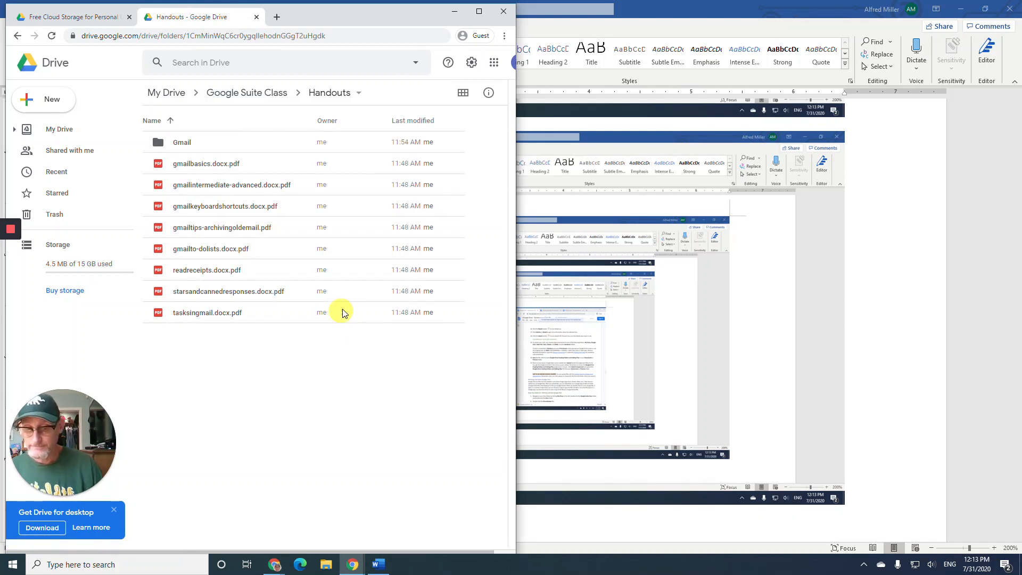
{"action": "left_click", "coordinate": [378, 564]}
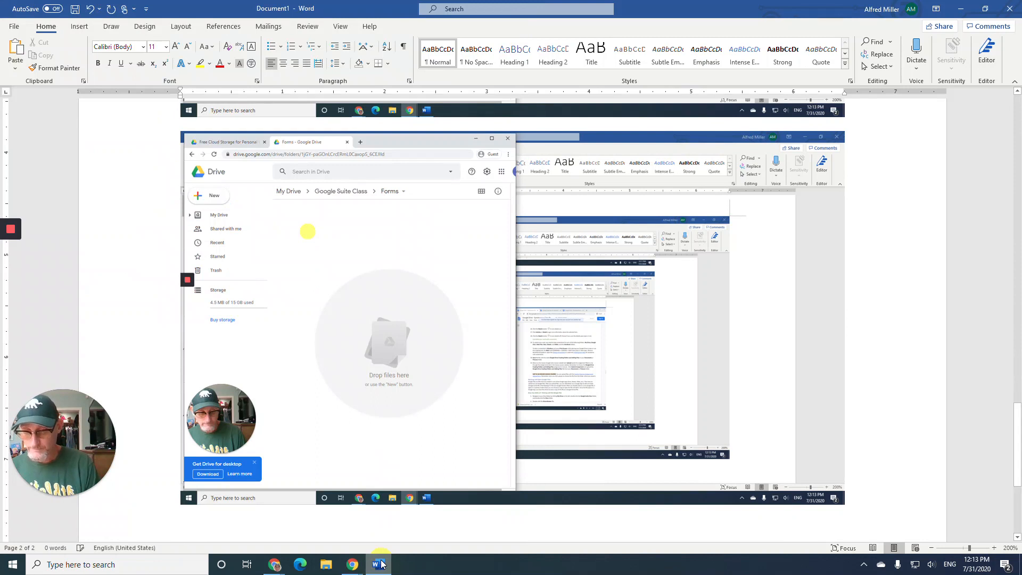
{"action": "key", "text": "ctrl+v"}
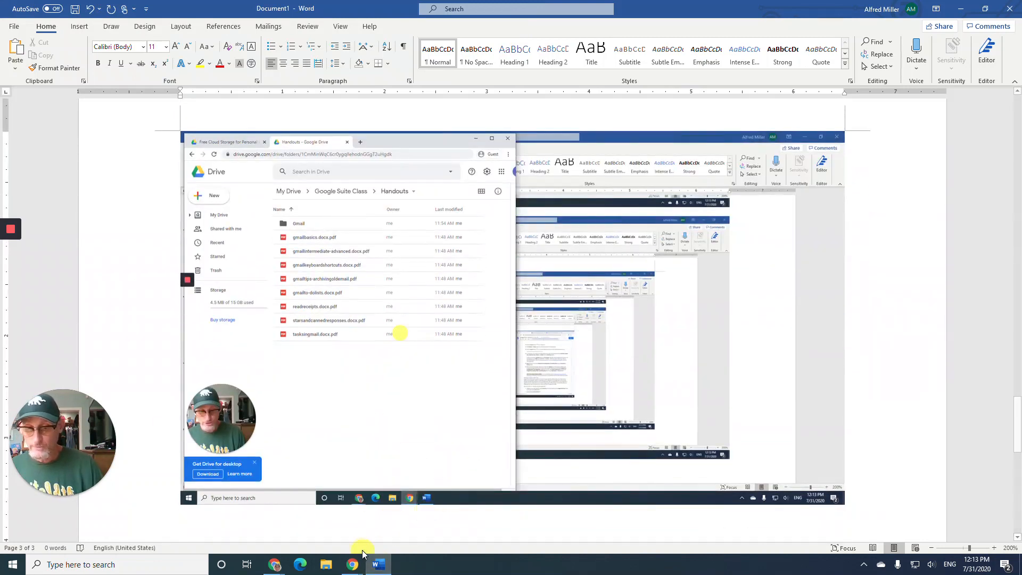
{"action": "mouse_move", "coordinate": [352, 563]}
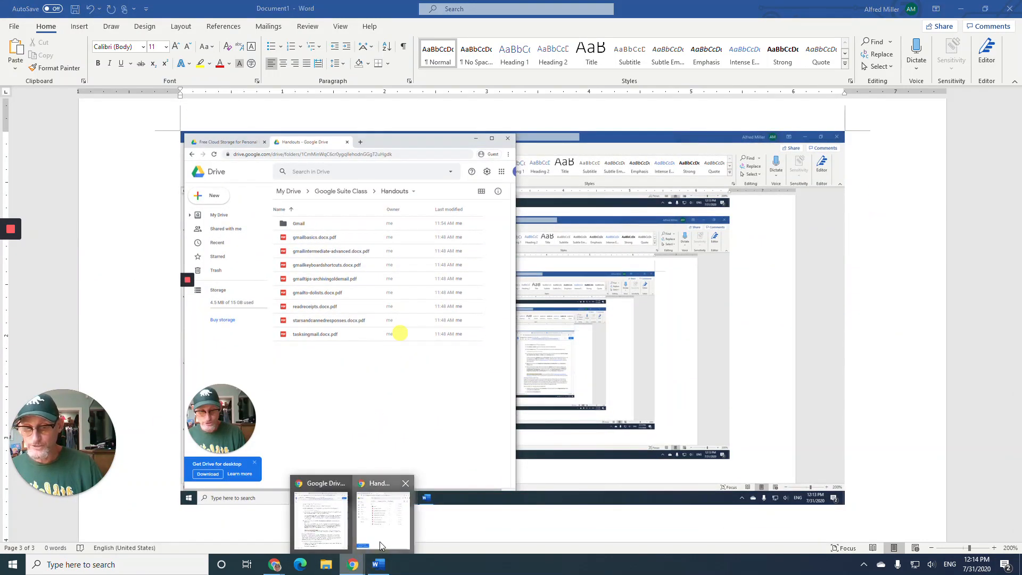
{"action": "left_click", "coordinate": [380, 546]}
{"action": "left_click", "coordinate": [240, 94]}
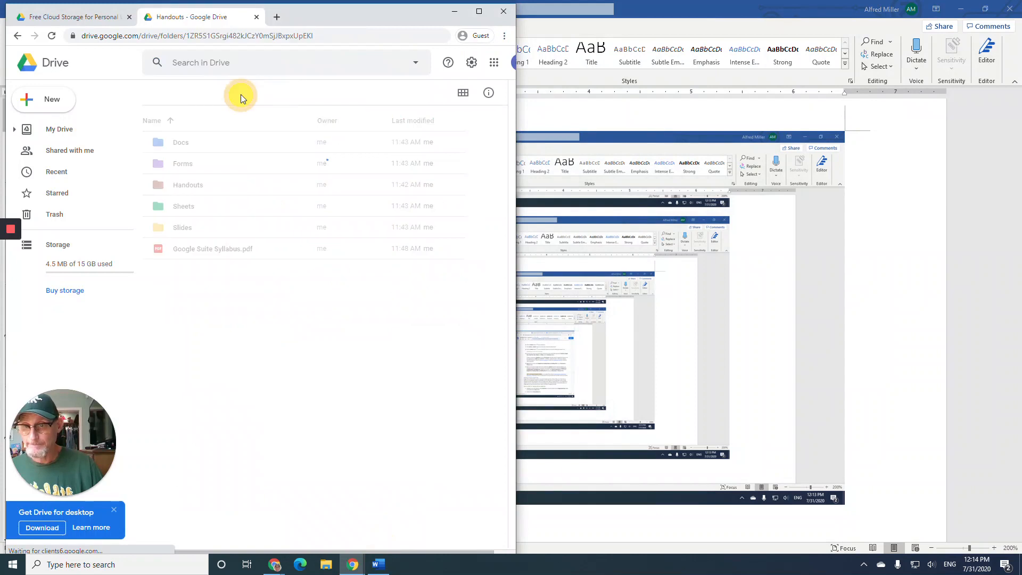
- Paste a screenshot of the Drive Sheets folder below the earlier image in Word
{"action": "double_click", "coordinate": [226, 212]}
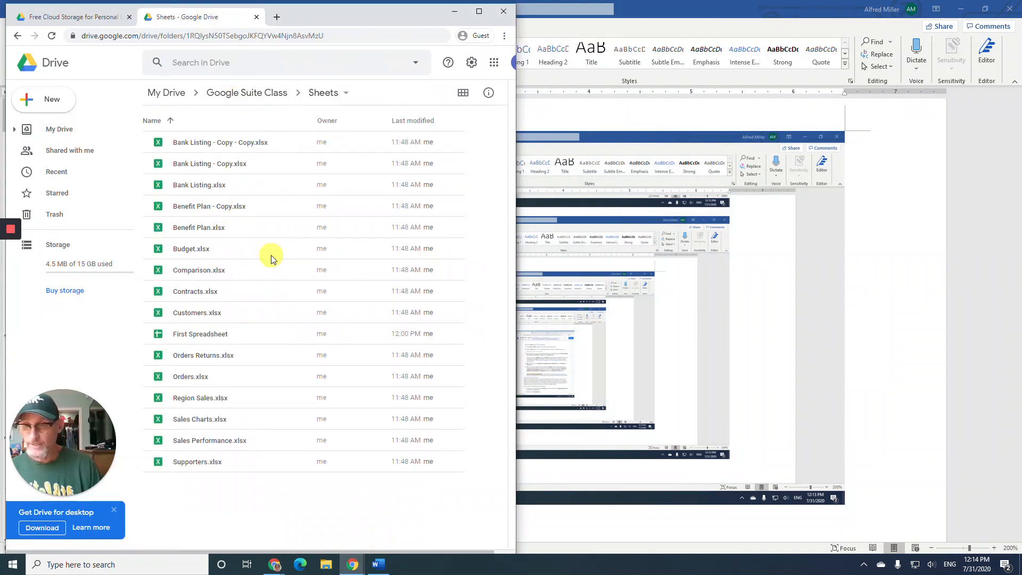
{"action": "left_click", "coordinate": [386, 565]}
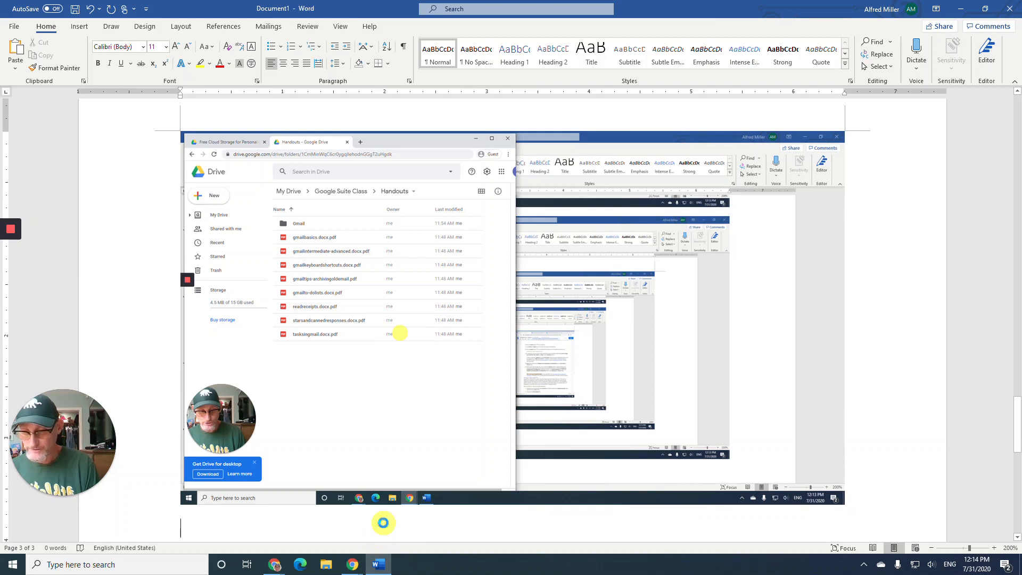
{"action": "key", "text": "ctrl+v"}
{"action": "key", "text": "Return"}
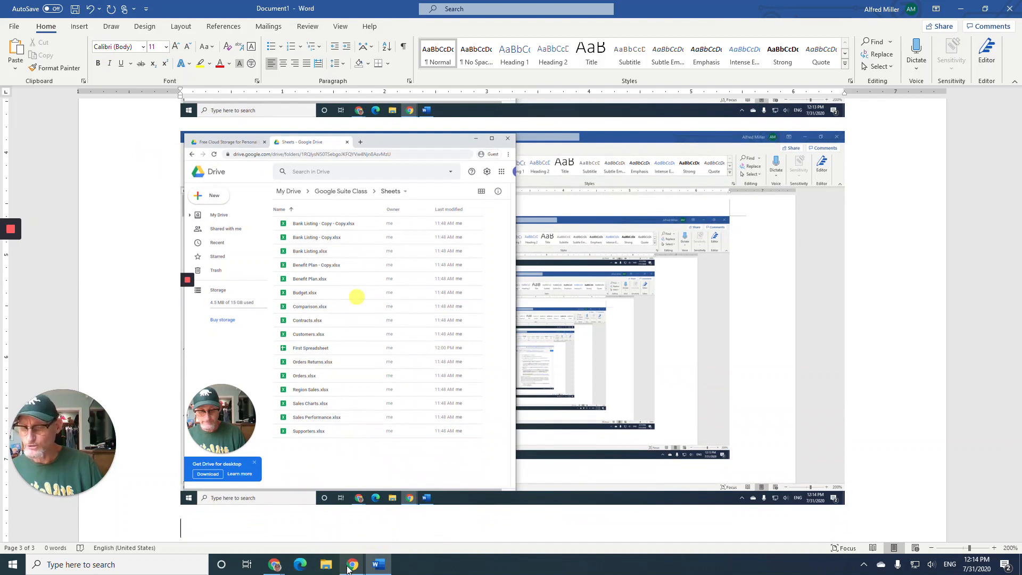
- Paste a screenshot of the Slides folder from Google Suite Class into the Word document
{"action": "mouse_move", "coordinate": [349, 568]}
{"action": "left_click", "coordinate": [361, 526]}
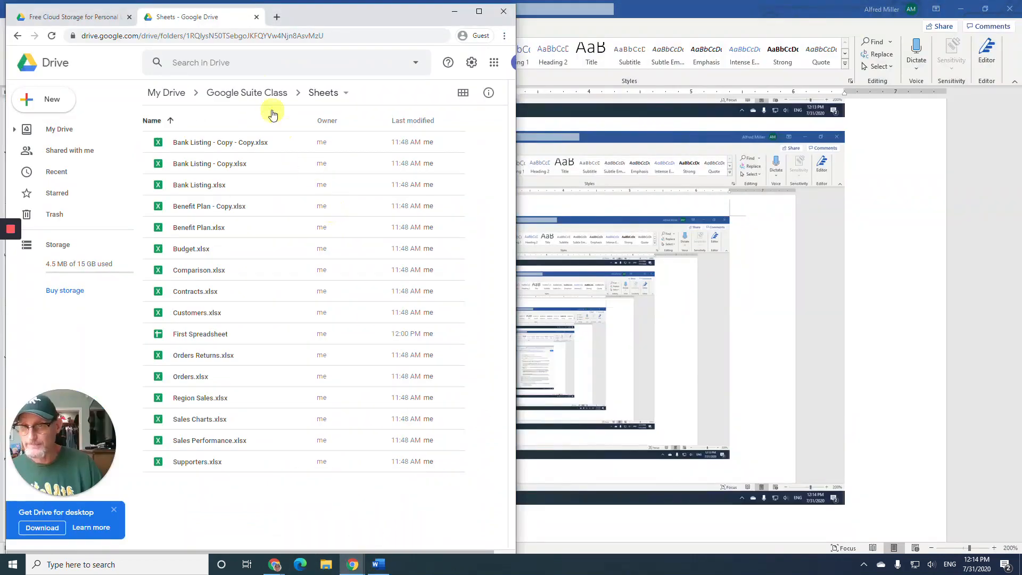
{"action": "left_click", "coordinate": [248, 93]}
{"action": "left_click", "coordinate": [186, 229]}
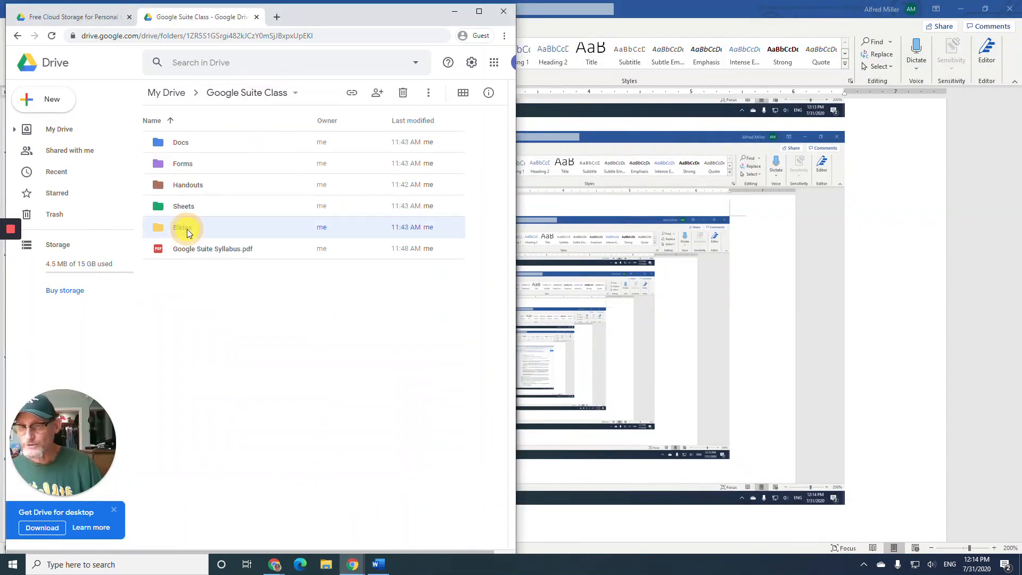
{"action": "double_click", "coordinate": [187, 229]}
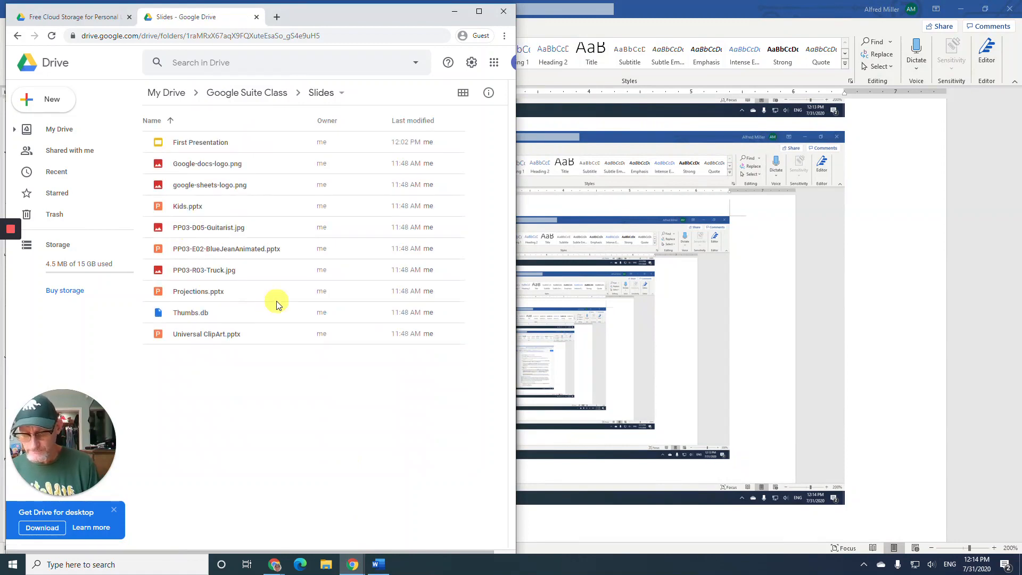
{"action": "left_click", "coordinate": [379, 563]}
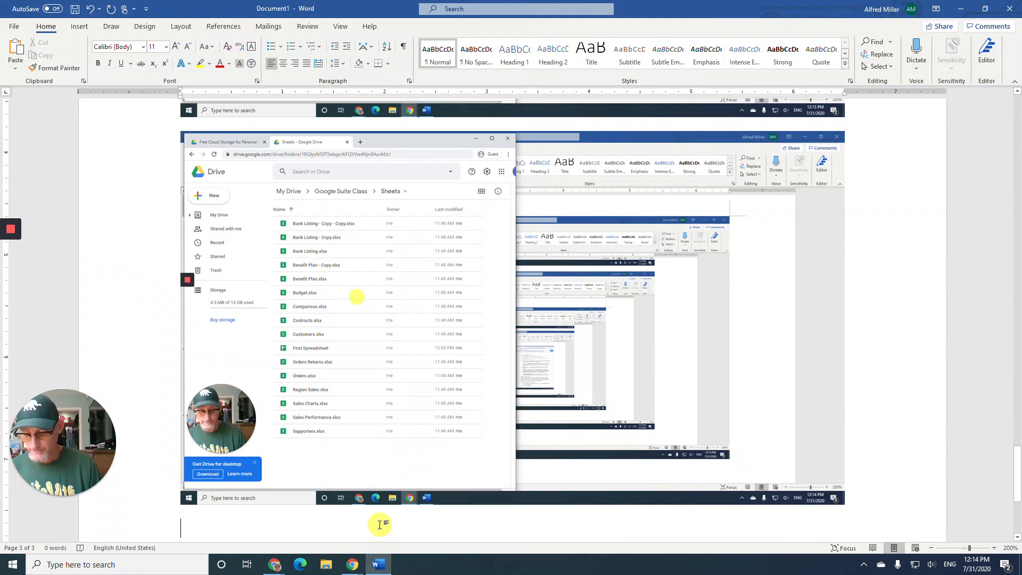
{"action": "key", "text": "ctrl+v"}
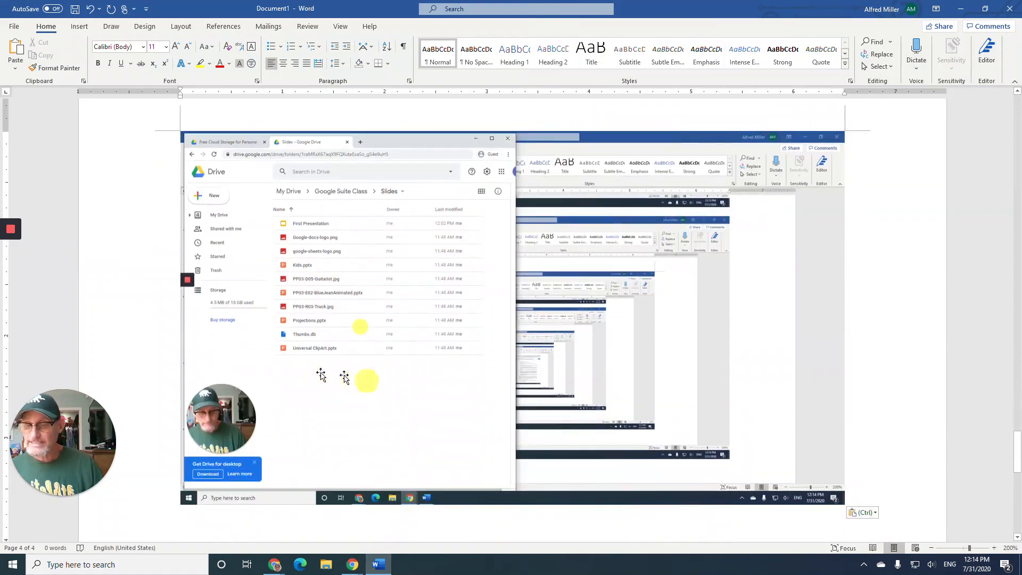
- Save As to Documents with the name 'Google Drive Creating Folders and Adding Files'
{"action": "left_click", "coordinate": [16, 27]}
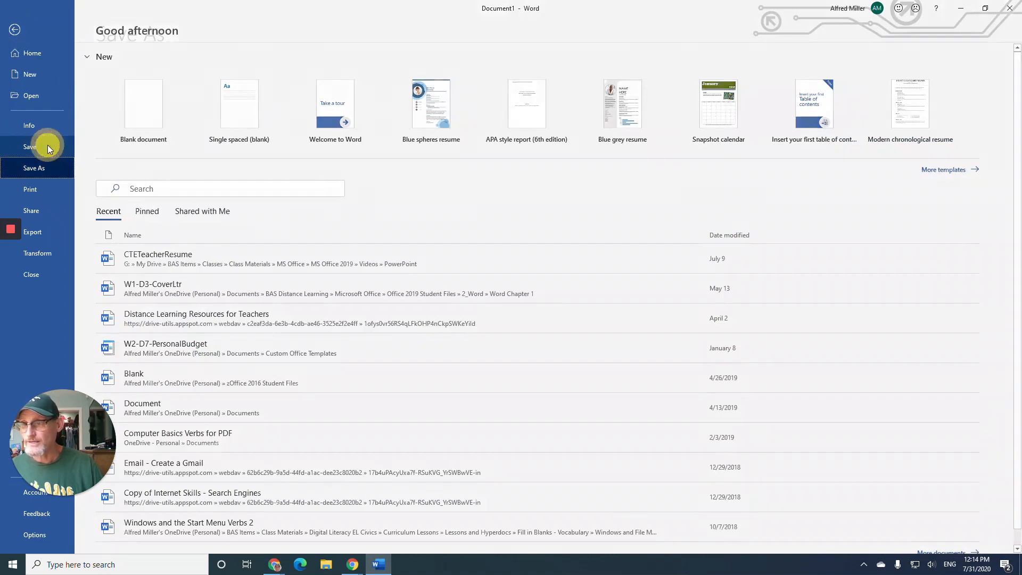
{"action": "left_click", "coordinate": [49, 147]}
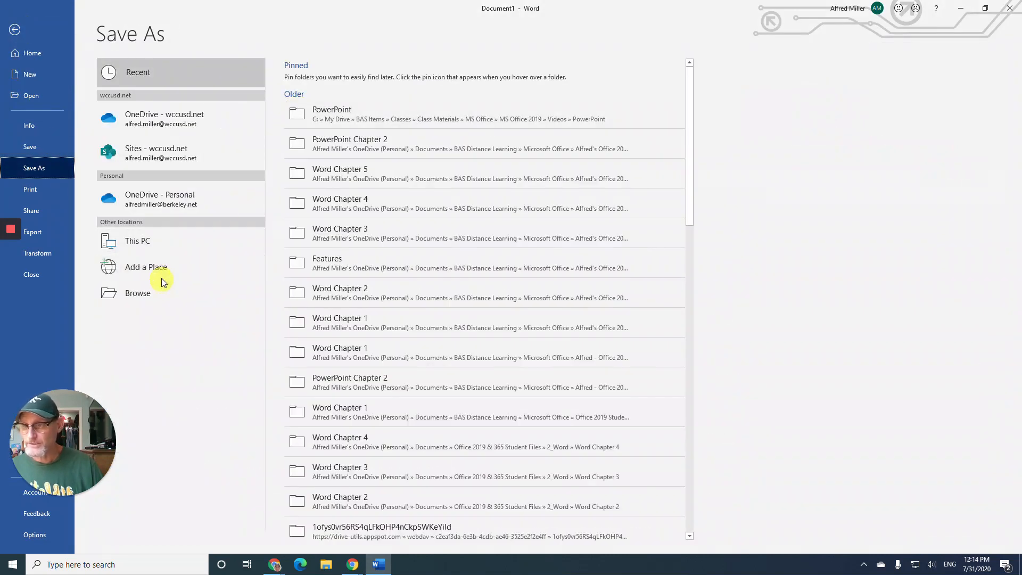
{"action": "left_click", "coordinate": [154, 244]}
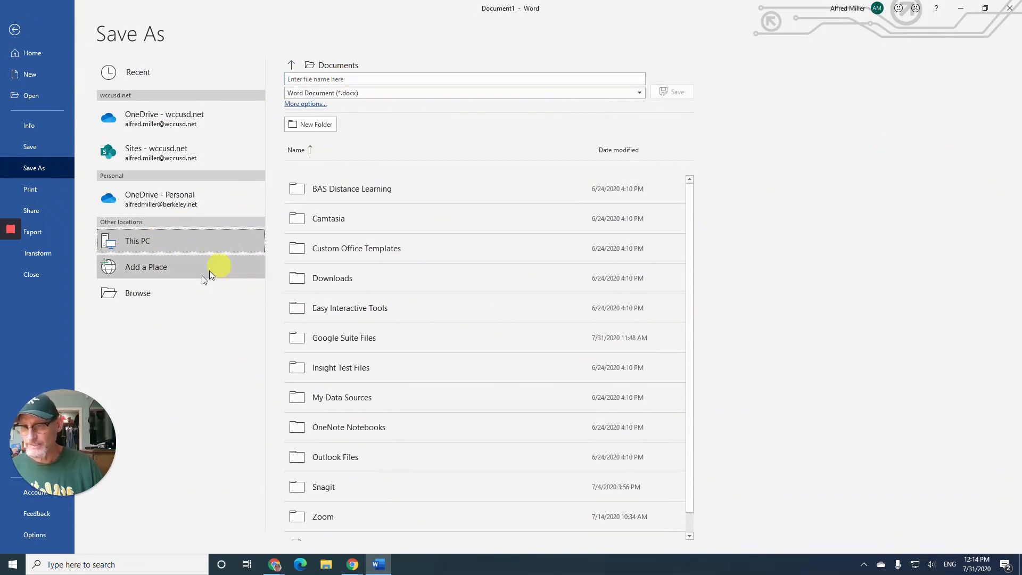
{"action": "left_click", "coordinate": [153, 293]}
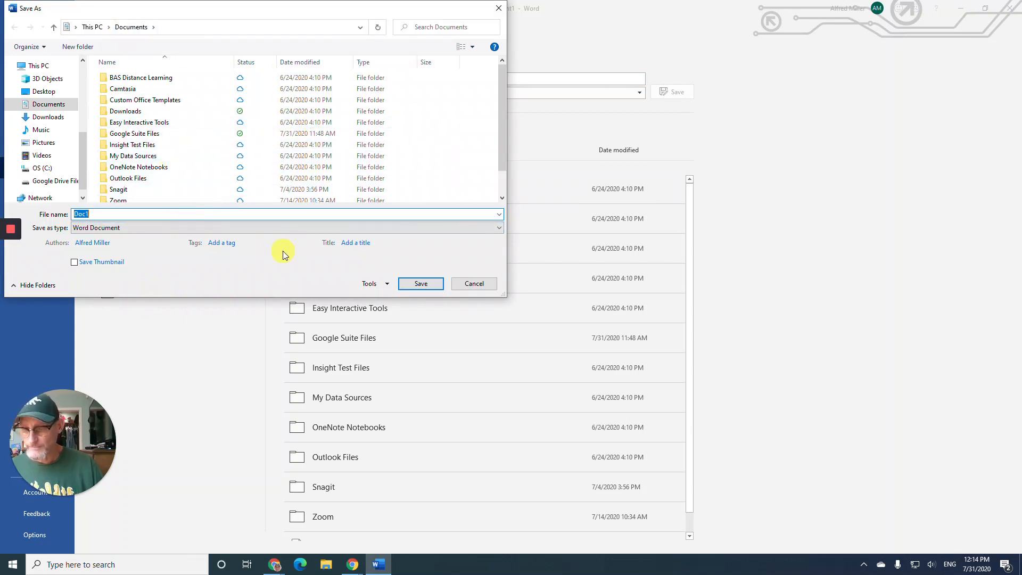
{"action": "type", "text": "Google Drive Adding Files"}
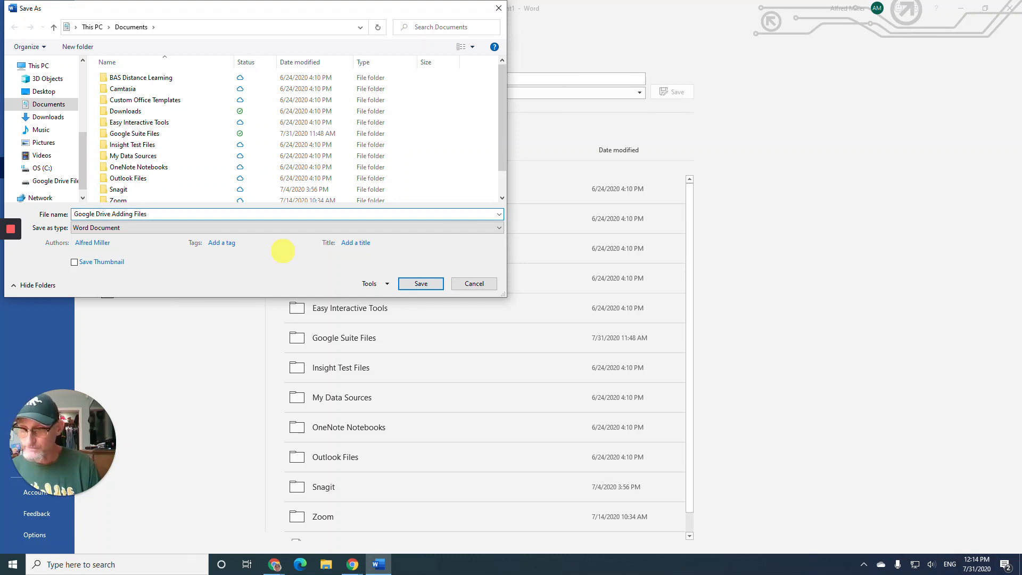
{"action": "left_click", "coordinate": [352, 564]}
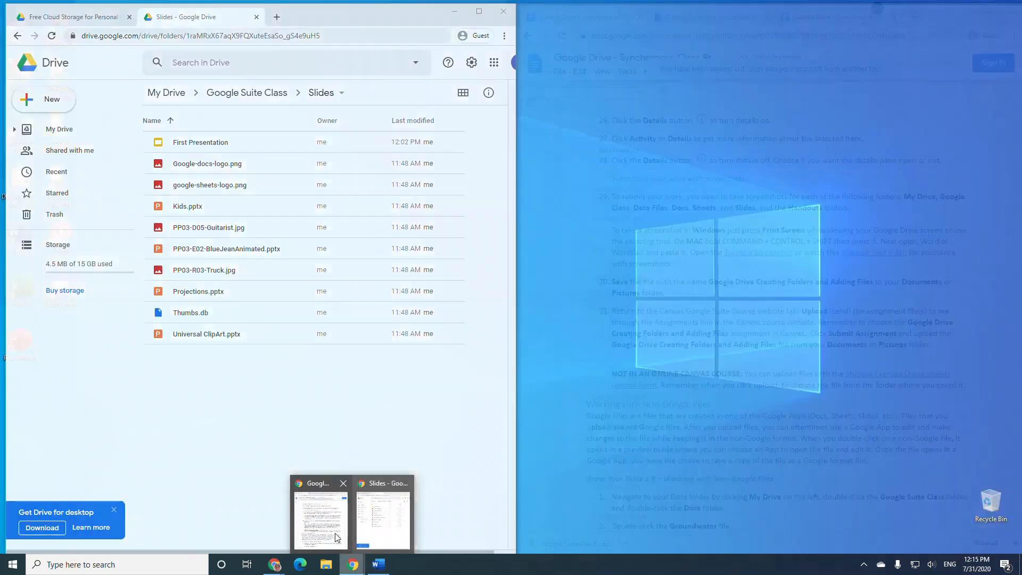
{"action": "left_click", "coordinate": [321, 519]}
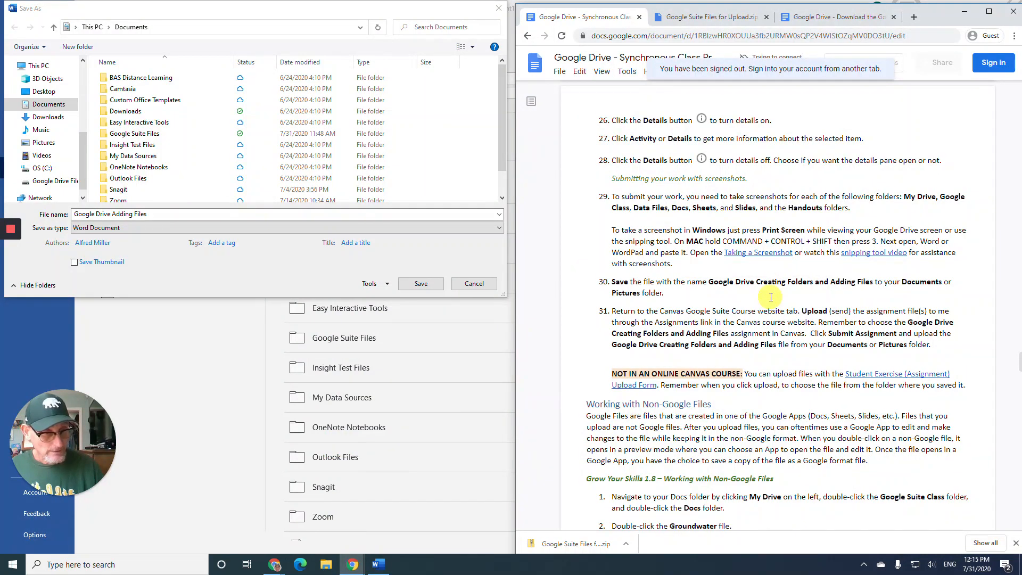
{"action": "left_click", "coordinate": [114, 214]}
{"action": "type", "text": "Creat"}
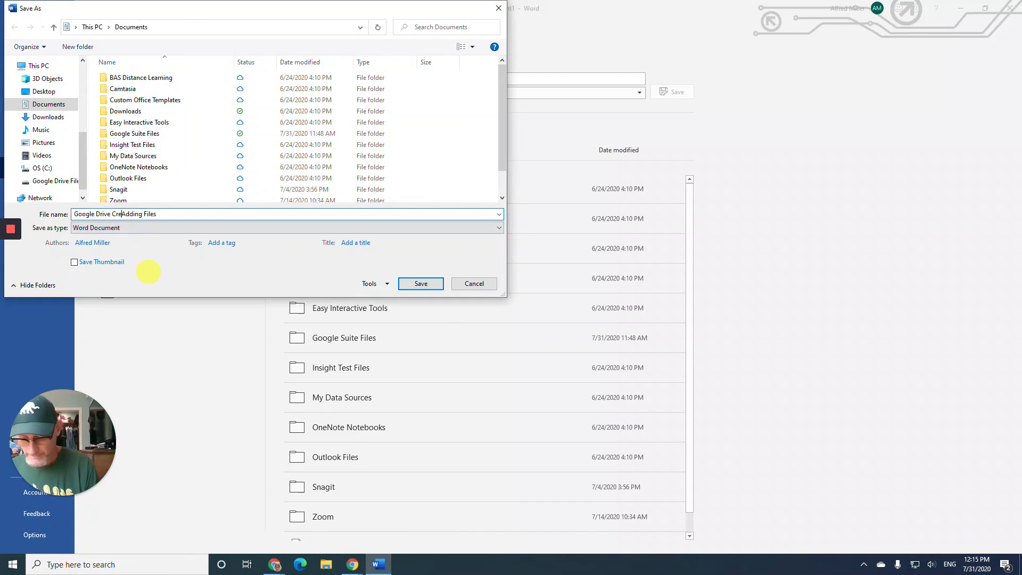
{"action": "type", "text": "ing Folders and"}
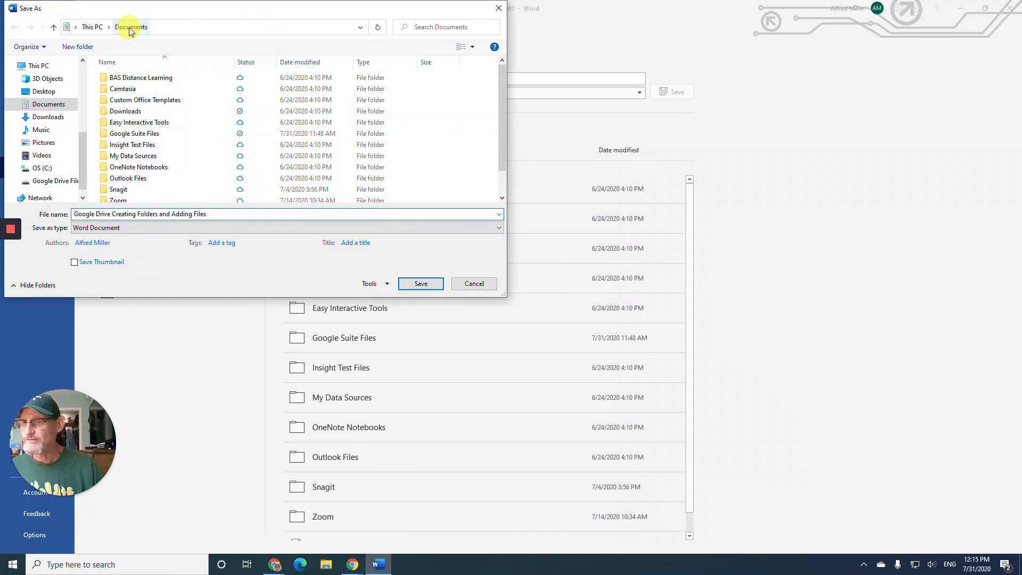
{"action": "left_click", "coordinate": [429, 286]}
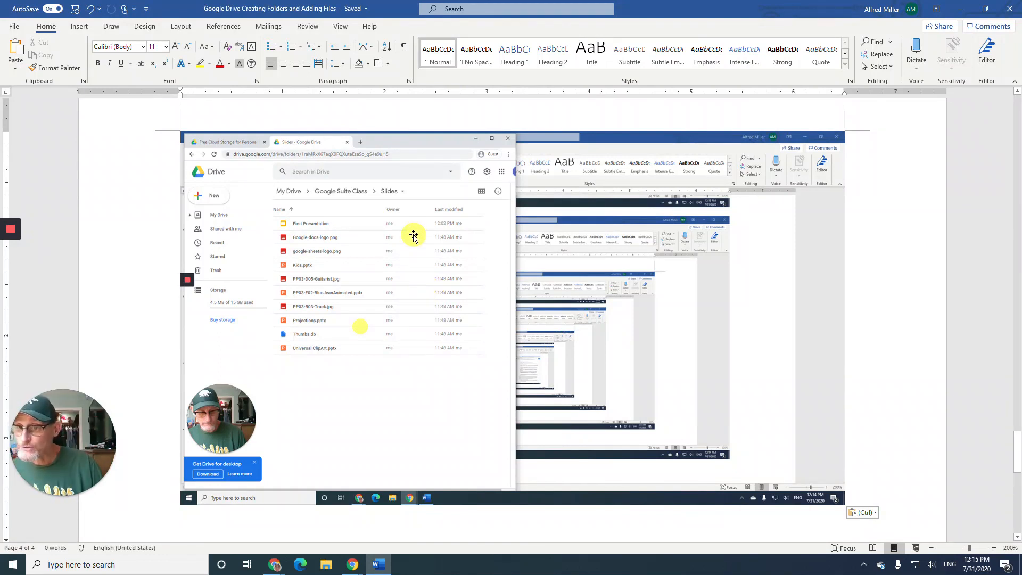
- Close the Word document and load canvas.instructure.com in a new Chrome tab
{"action": "left_click", "coordinate": [1010, 11]}
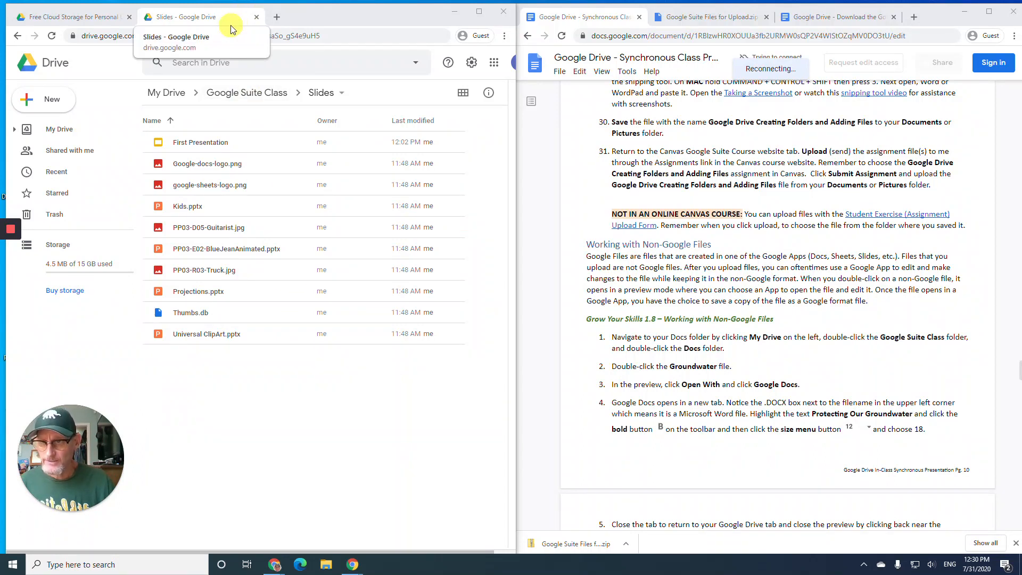
{"action": "left_click", "coordinate": [277, 18]}
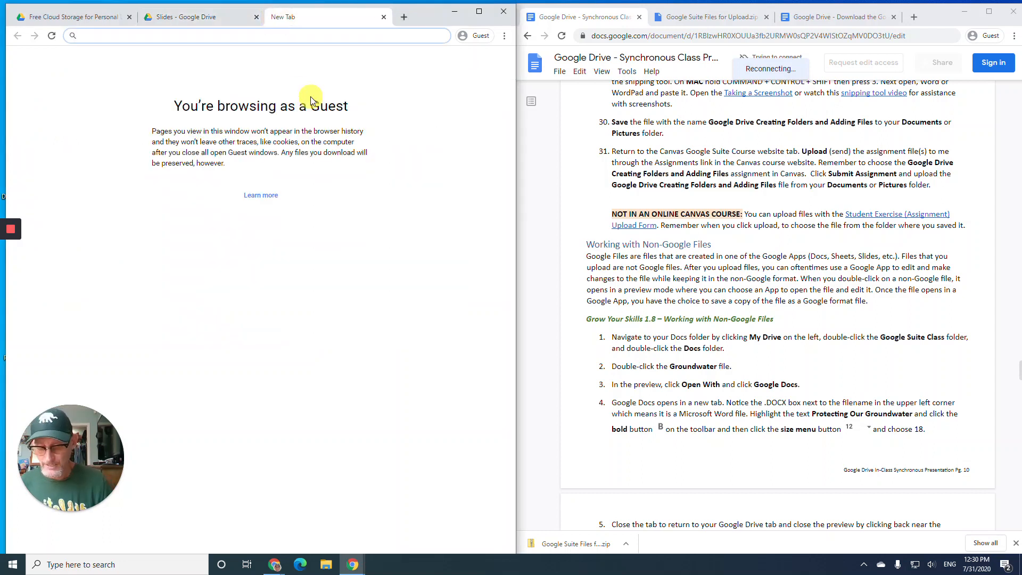
{"action": "type", "text": "c"}
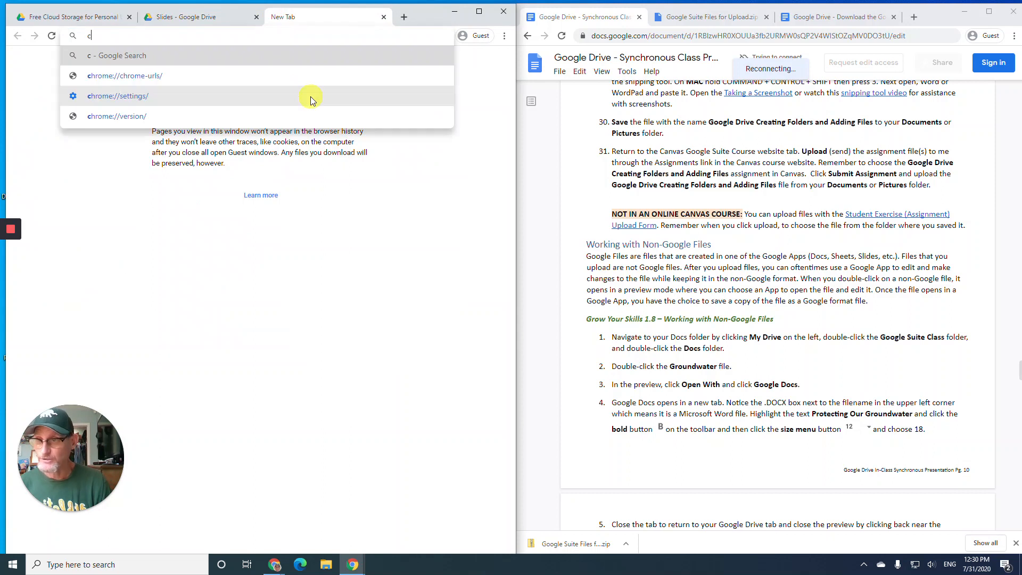
{"action": "type", "text": "anvas"}
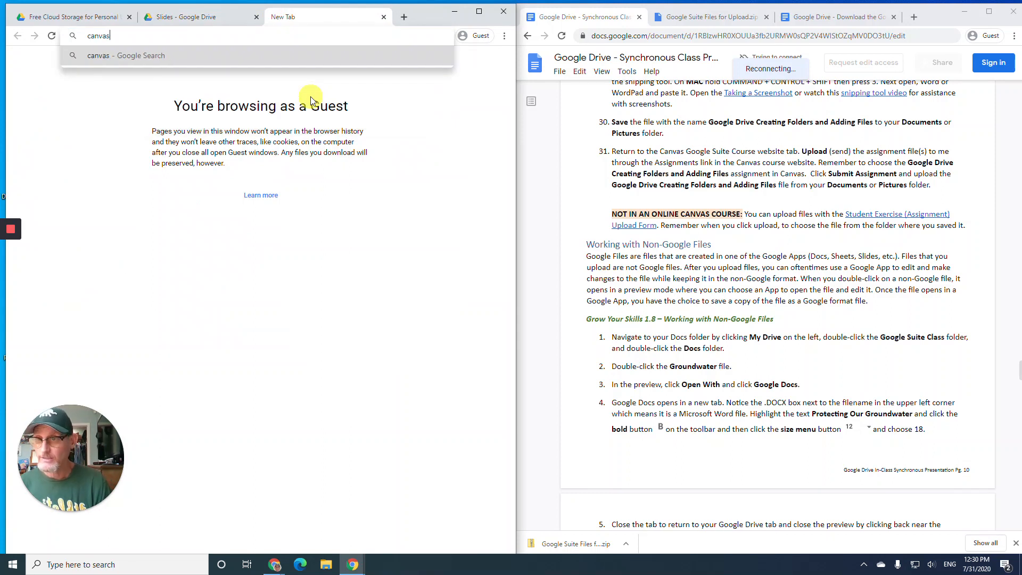
{"action": "type", "text": ".instr"}
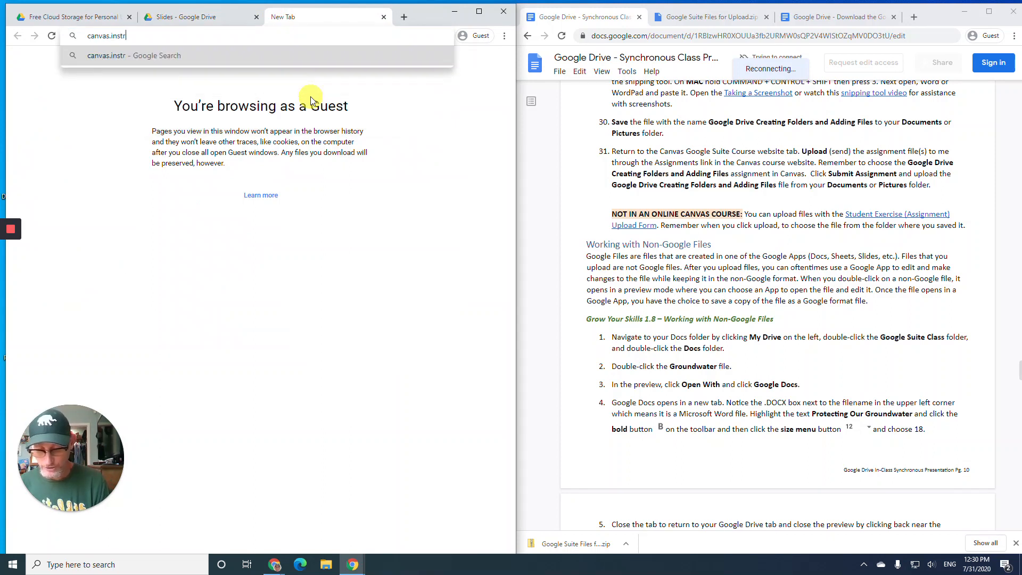
{"action": "type", "text": "ucture.com"}
{"action": "key", "text": "Return"}
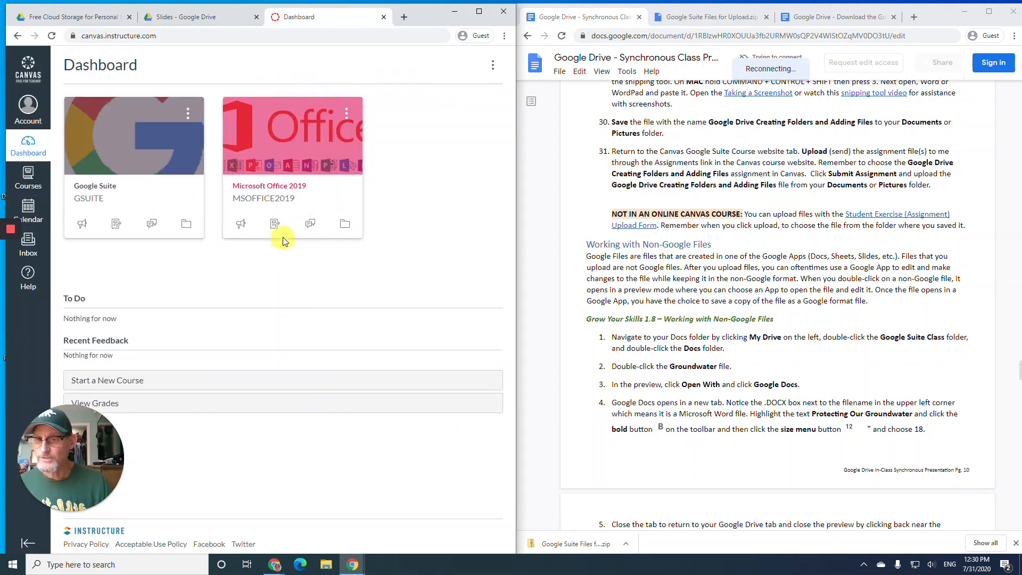
- Open the GDR1C assignment from the Google Suite course's Assignments list, shown by type
{"action": "left_click", "coordinate": [139, 157]}
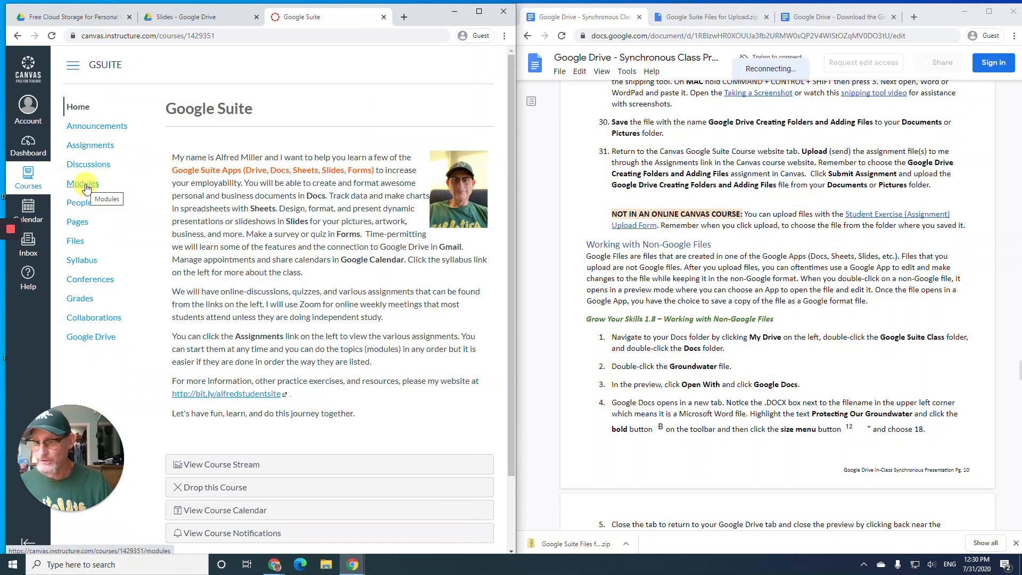
{"action": "left_click", "coordinate": [86, 184]}
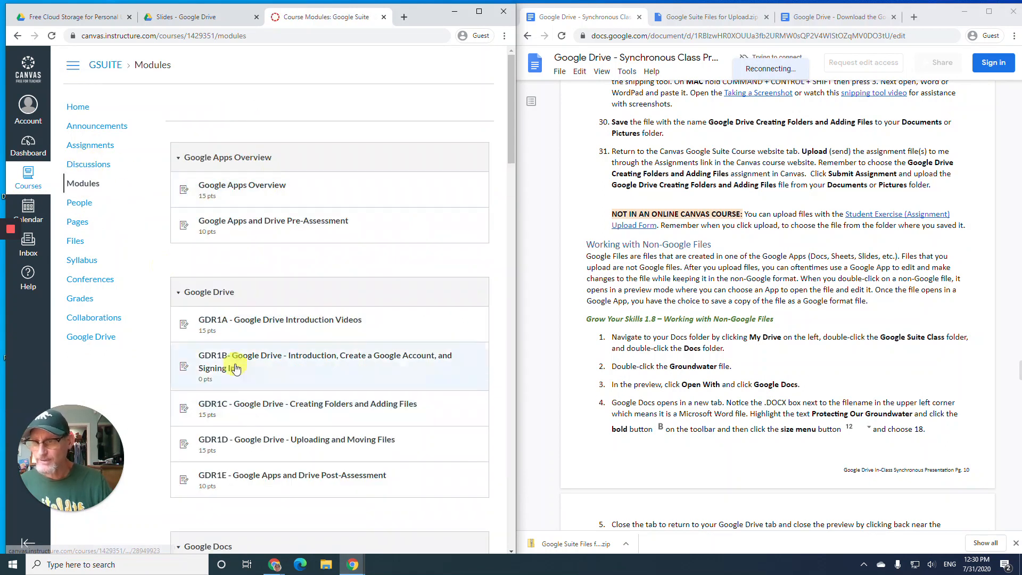
{"action": "left_click", "coordinate": [94, 148]}
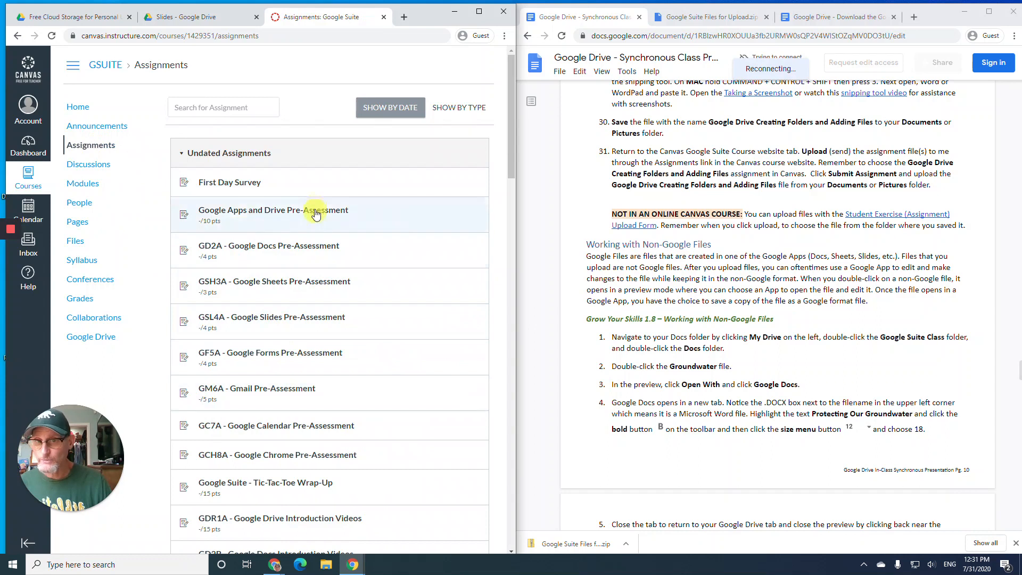
{"action": "left_click", "coordinate": [455, 109]}
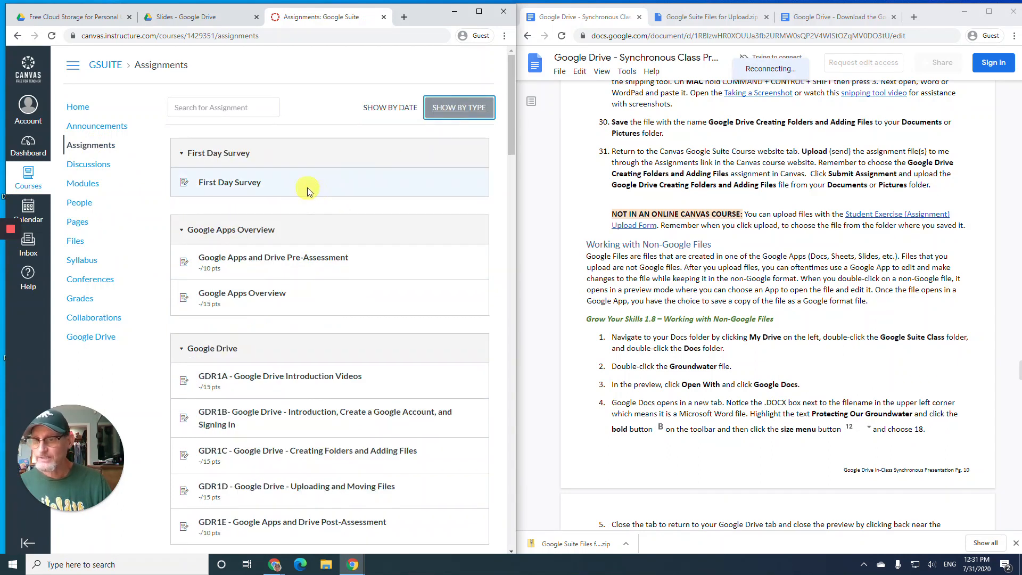
{"action": "scroll", "coordinate": [271, 373], "scroll_direction": "down", "scroll_amount": 3}
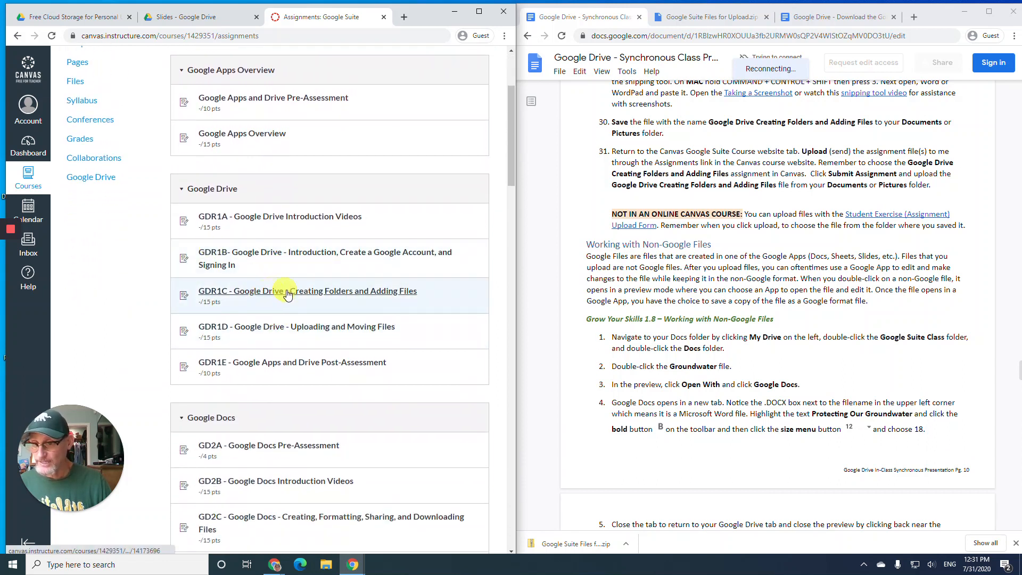
{"action": "left_click", "coordinate": [326, 296]}
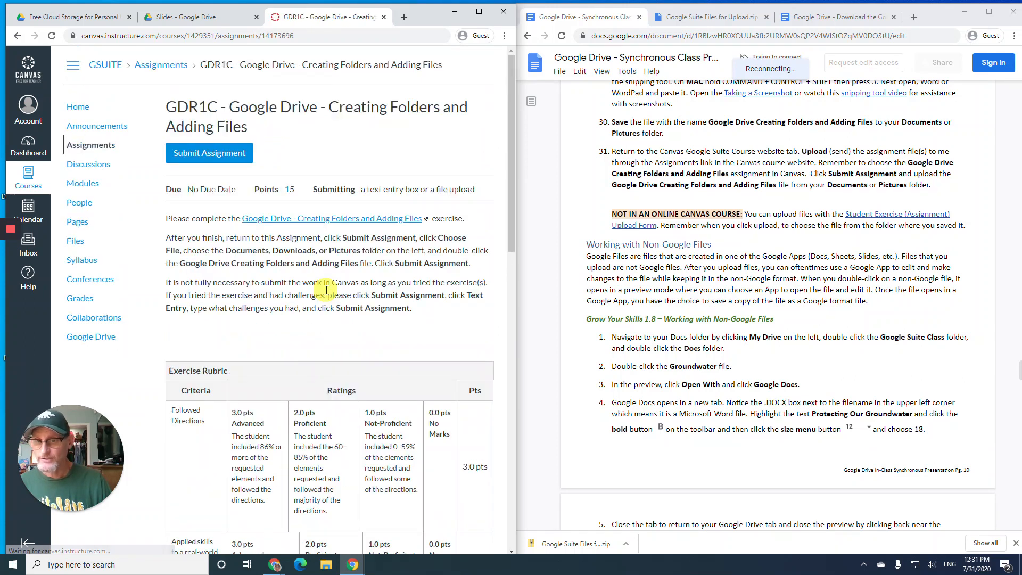
- Attach 'Google Drive Creating Folders and Adding Files' from Documents and submit it to GDR1C
{"action": "left_click", "coordinate": [221, 153]}
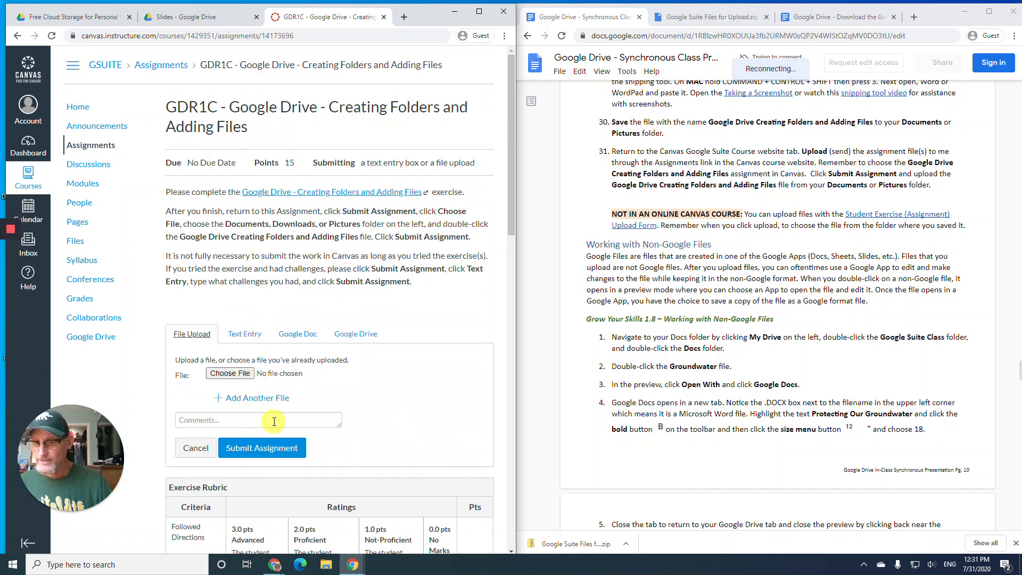
{"action": "left_click", "coordinate": [267, 451]}
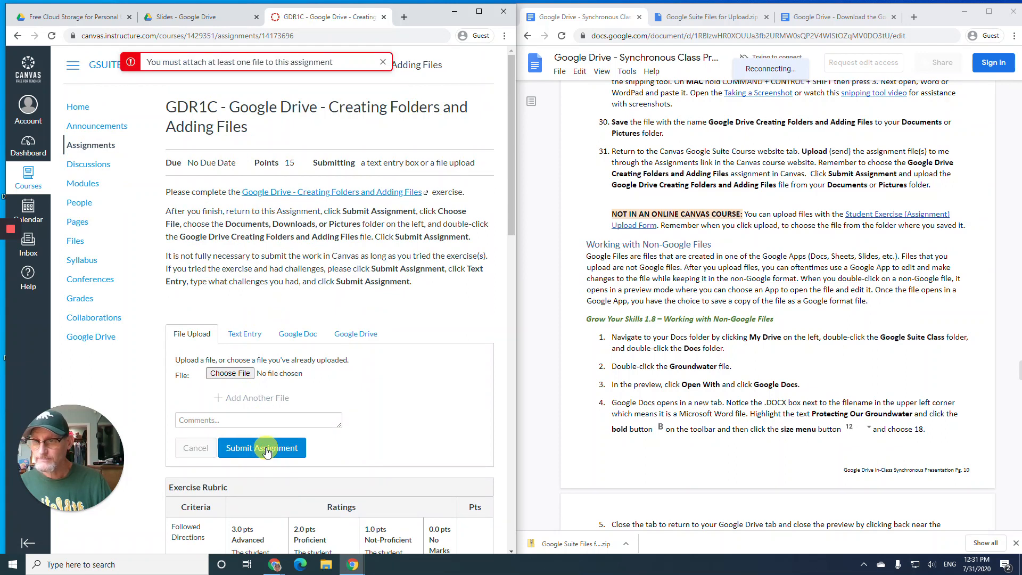
{"action": "left_click", "coordinate": [240, 375]}
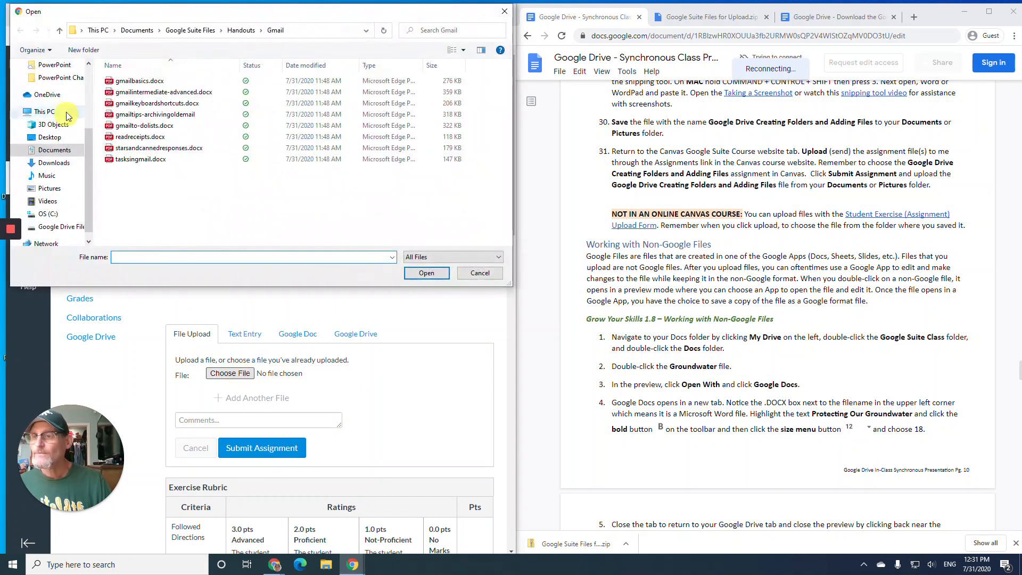
{"action": "left_click", "coordinate": [53, 151]}
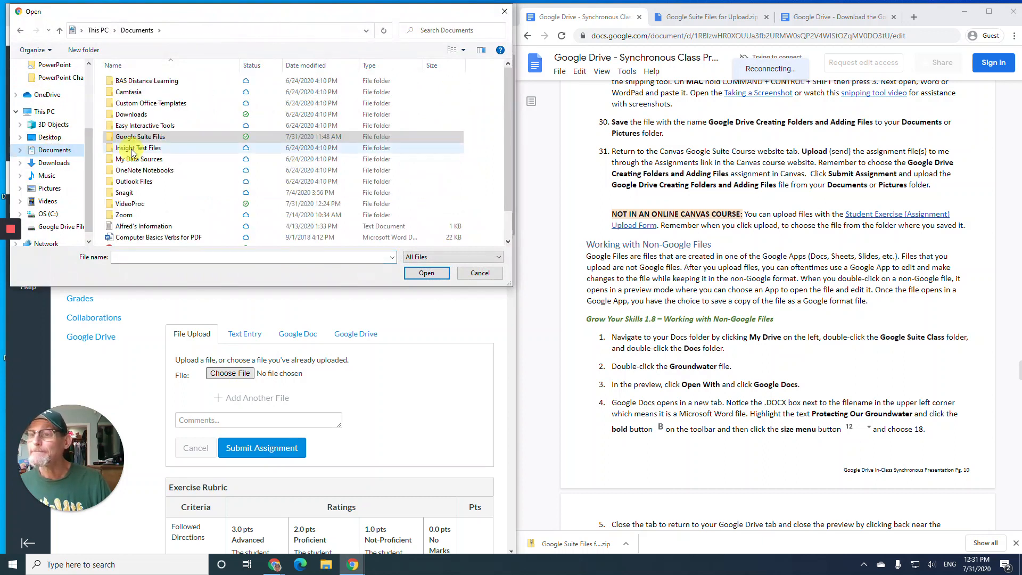
{"action": "scroll", "coordinate": [168, 213], "scroll_direction": "down", "scroll_amount": 1}
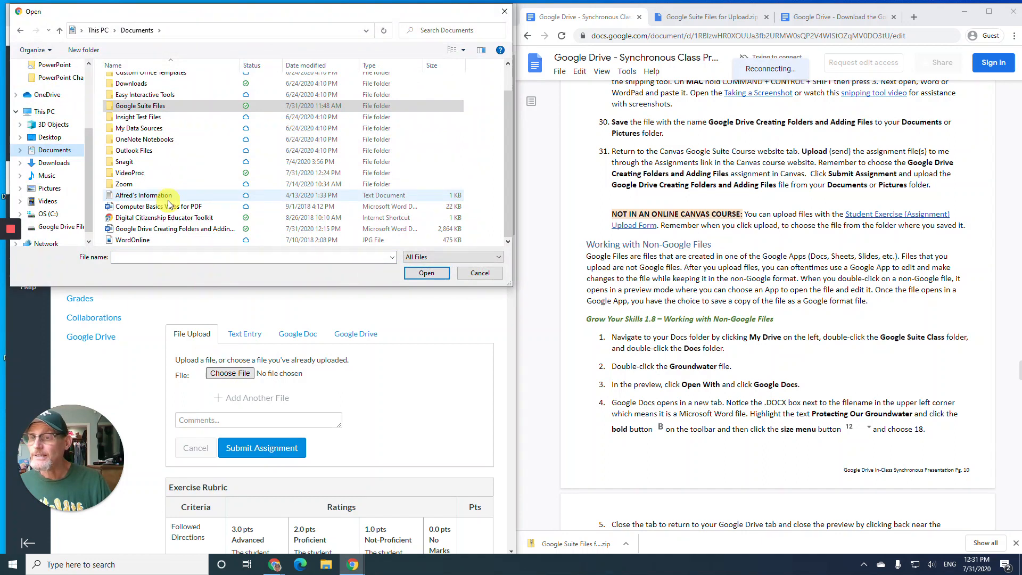
{"action": "left_click", "coordinate": [166, 228]}
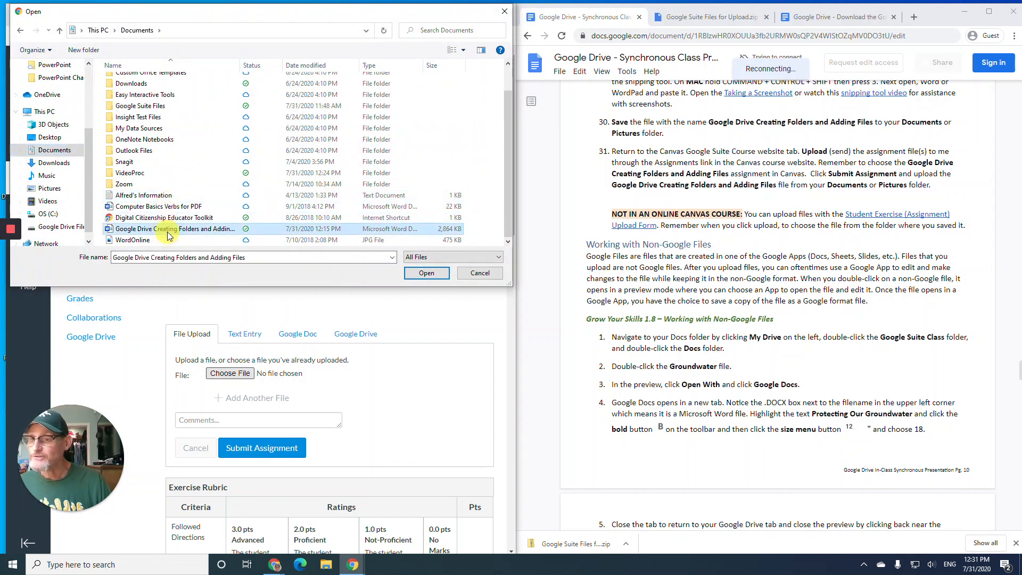
{"action": "left_click", "coordinate": [429, 272]}
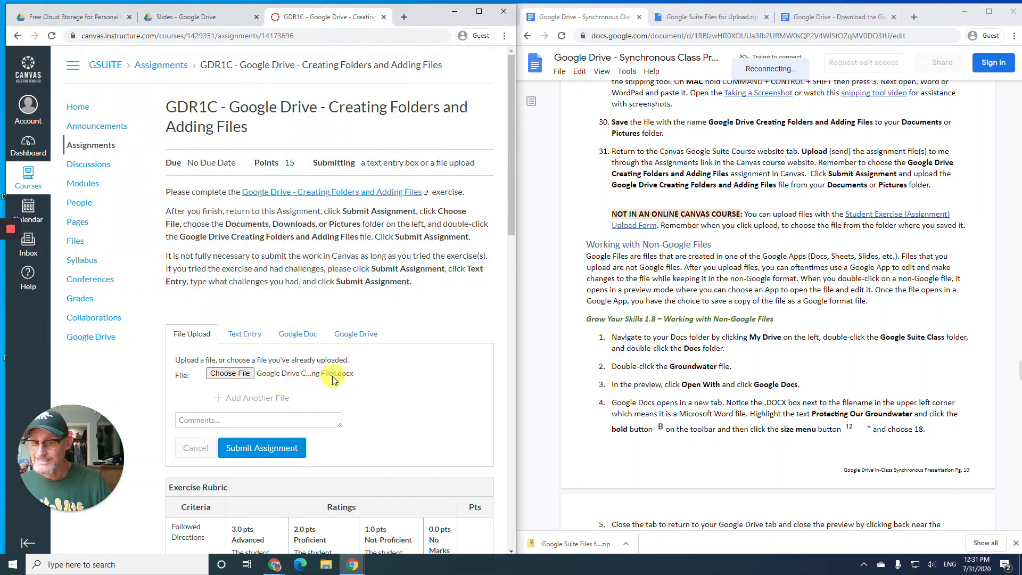
{"action": "left_click", "coordinate": [259, 453]}
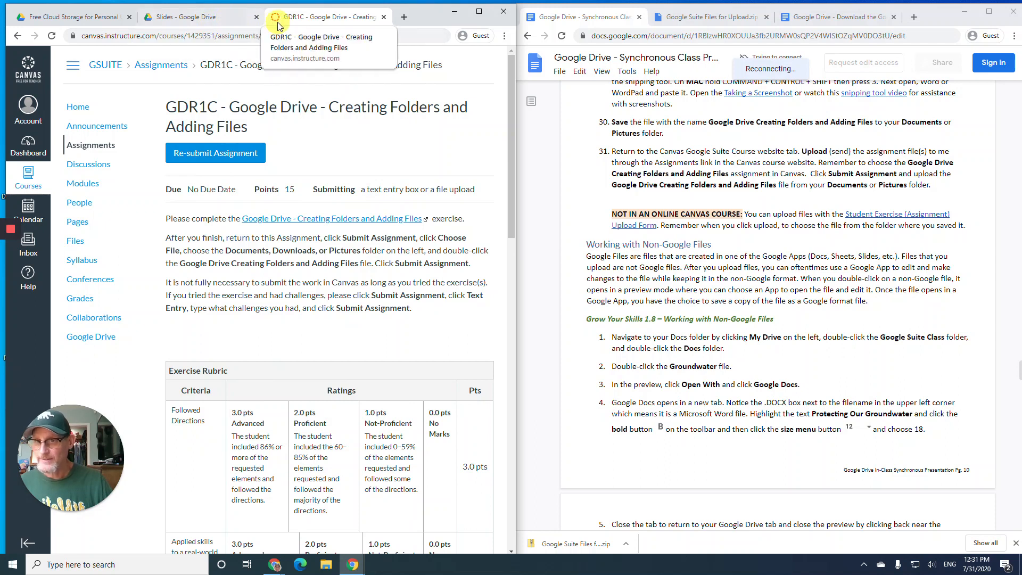
- Return to the Slides Drive tab and scroll the instructions to Grow Your Skills 1.8
{"action": "left_click", "coordinate": [216, 25]}
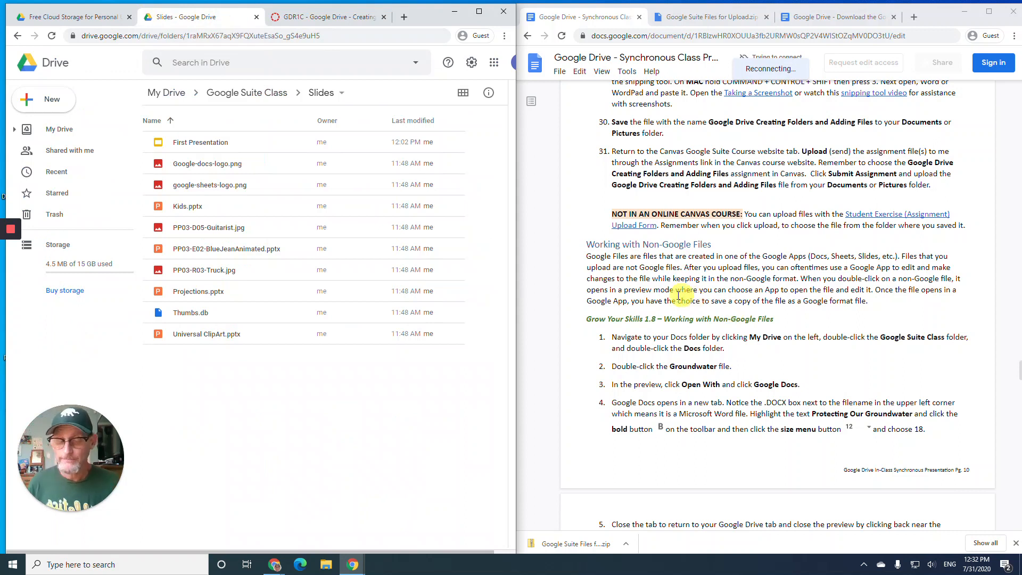
{"action": "scroll", "coordinate": [598, 273], "scroll_direction": "down", "scroll_amount": 2}
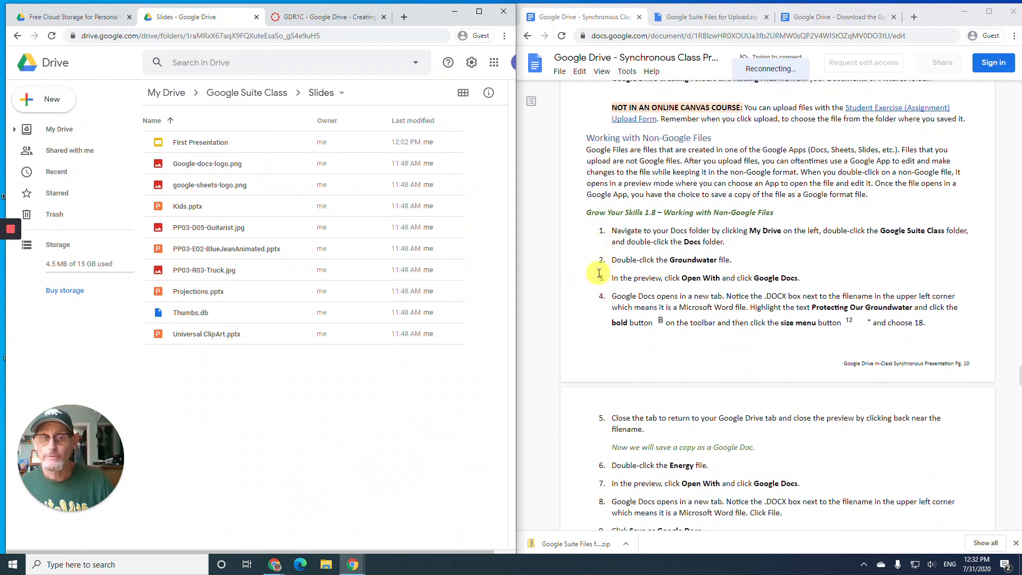
{"action": "scroll", "coordinate": [599, 273], "scroll_direction": "down", "scroll_amount": 1}
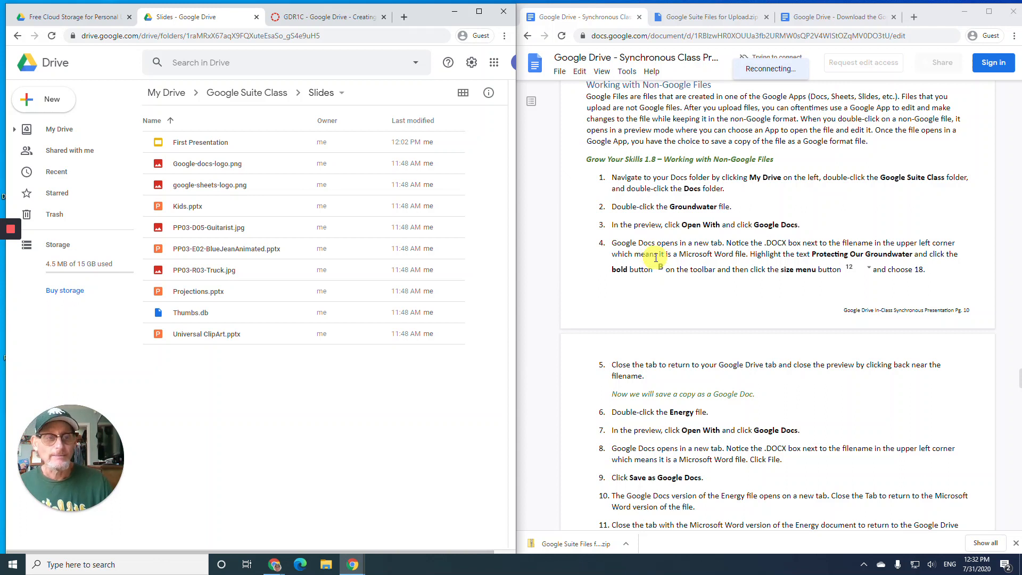
{"action": "scroll", "coordinate": [657, 257], "scroll_direction": "down", "scroll_amount": 1}
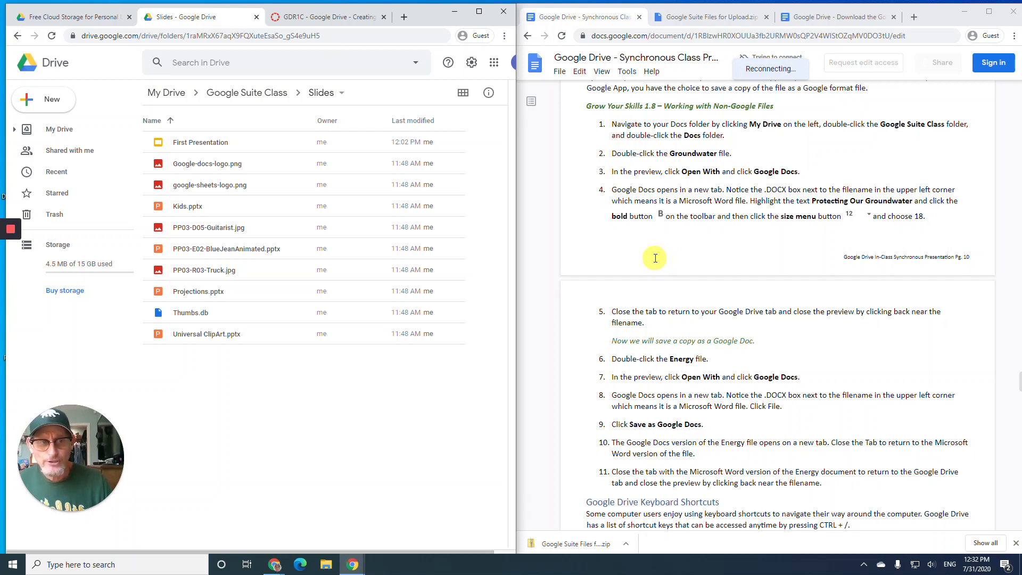
- Go through My Drive > Google Suite Class > Docs and preview Groundwater.docx
{"action": "left_click", "coordinate": [77, 136]}
{"action": "double_click", "coordinate": [201, 142]}
{"action": "double_click", "coordinate": [198, 143]}
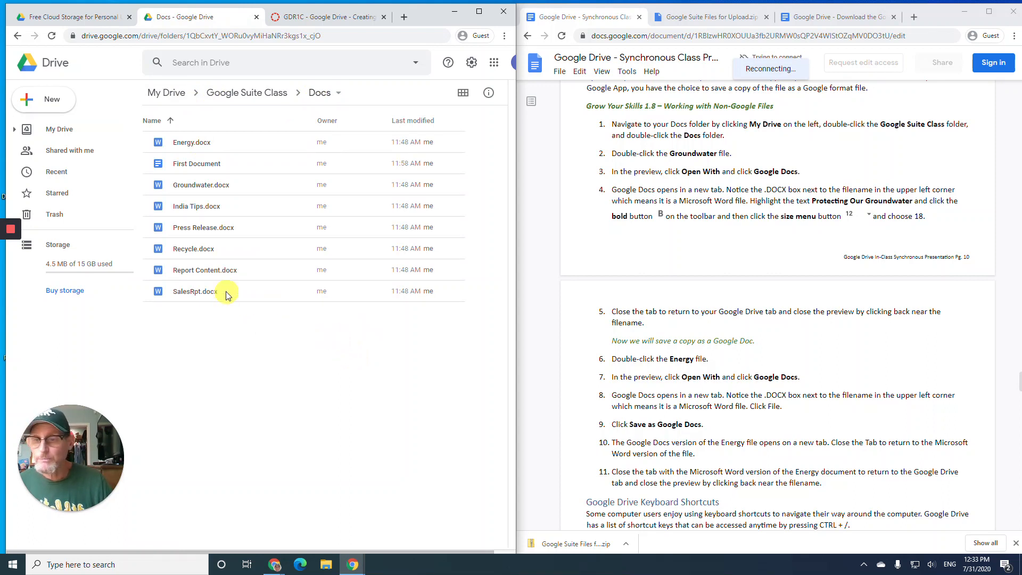
{"action": "double_click", "coordinate": [186, 186]}
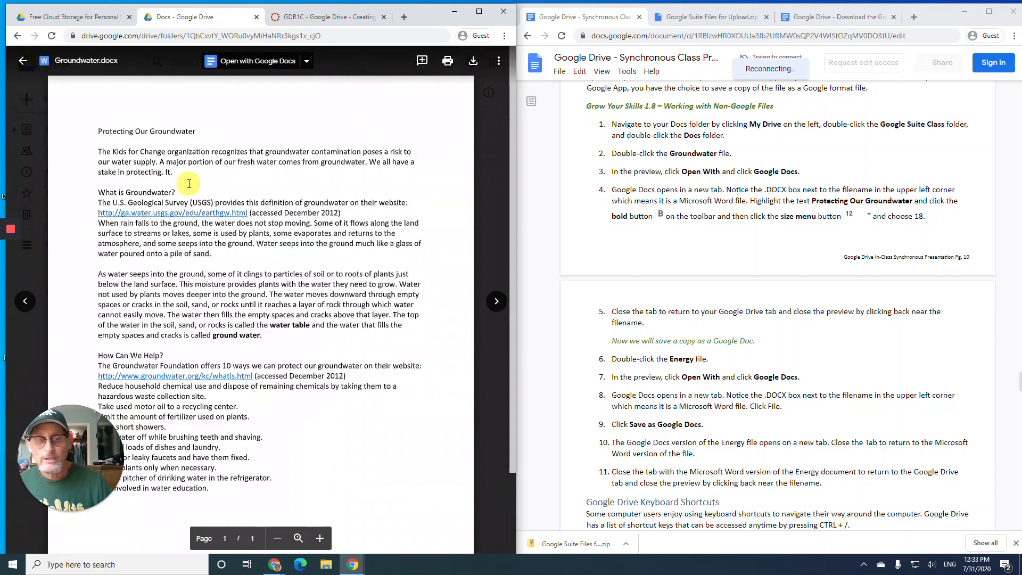
- Open Groundwater.docx with Google Docs and go through the Office editing features tour
{"action": "left_click", "coordinate": [239, 63]}
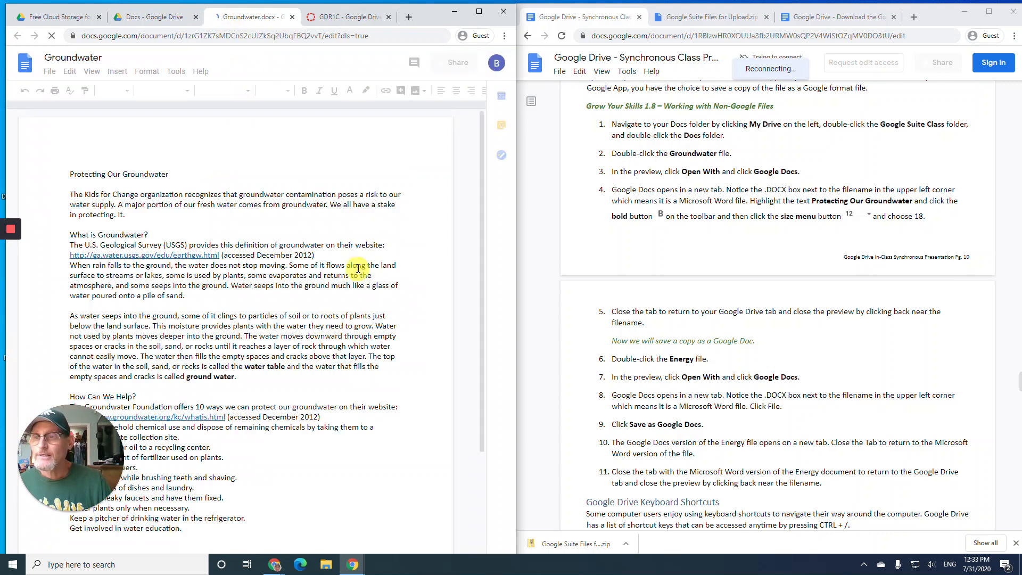
{"action": "scroll", "coordinate": [680, 220], "scroll_direction": "down", "scroll_amount": 1}
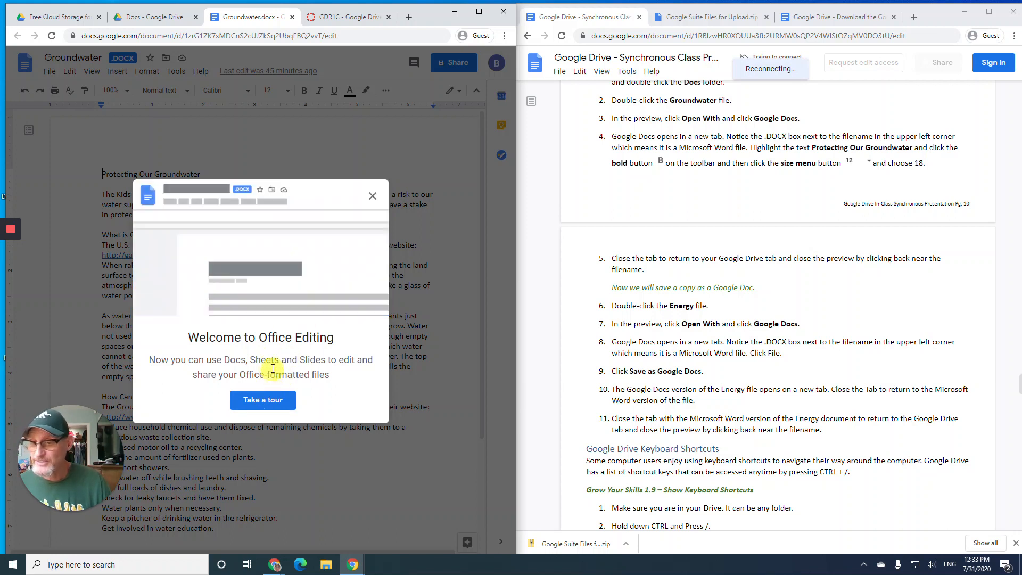
{"action": "left_click", "coordinate": [279, 403]}
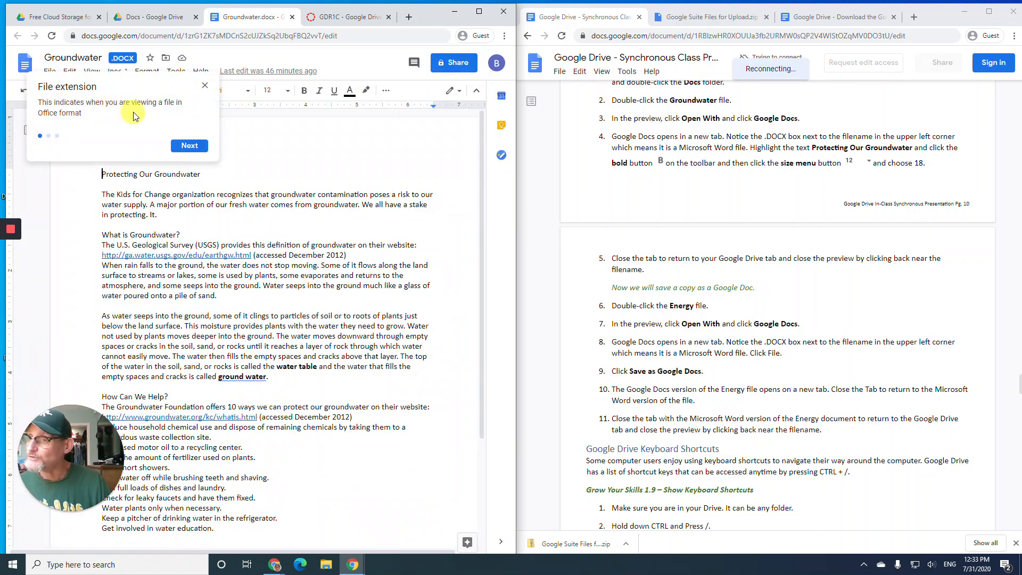
{"action": "left_click", "coordinate": [189, 146]}
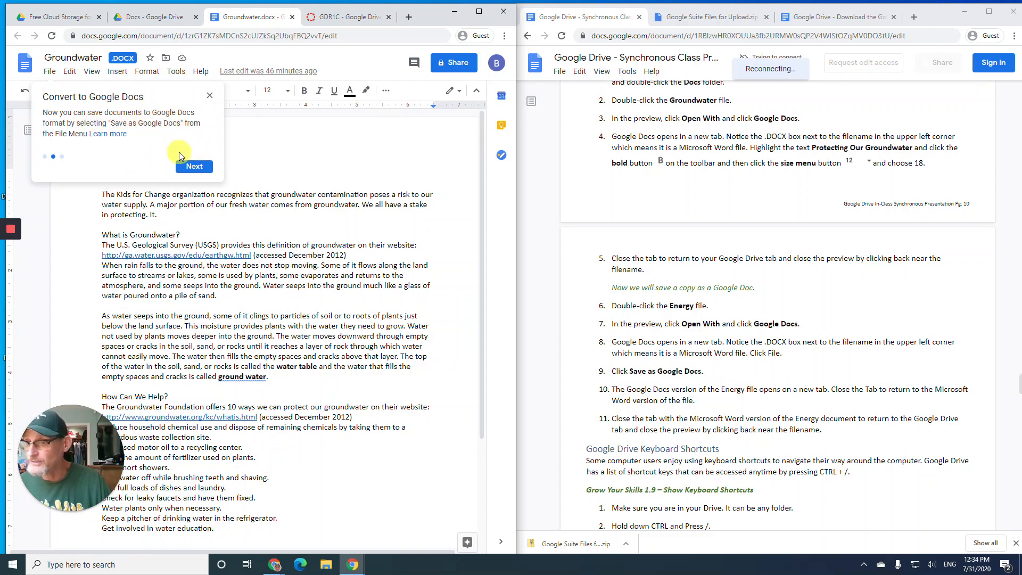
{"action": "left_click", "coordinate": [198, 163]}
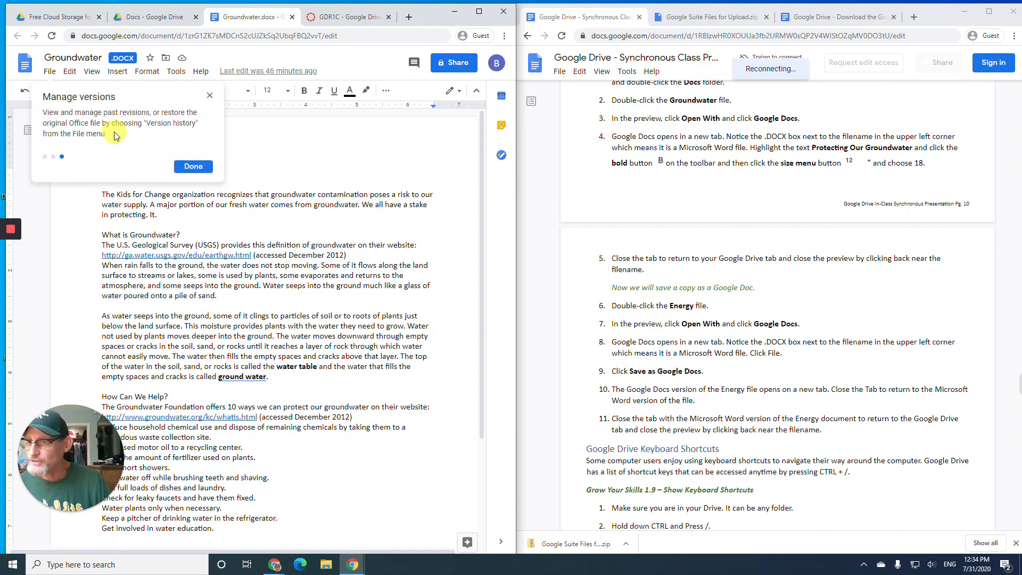
{"action": "left_click", "coordinate": [193, 167]}
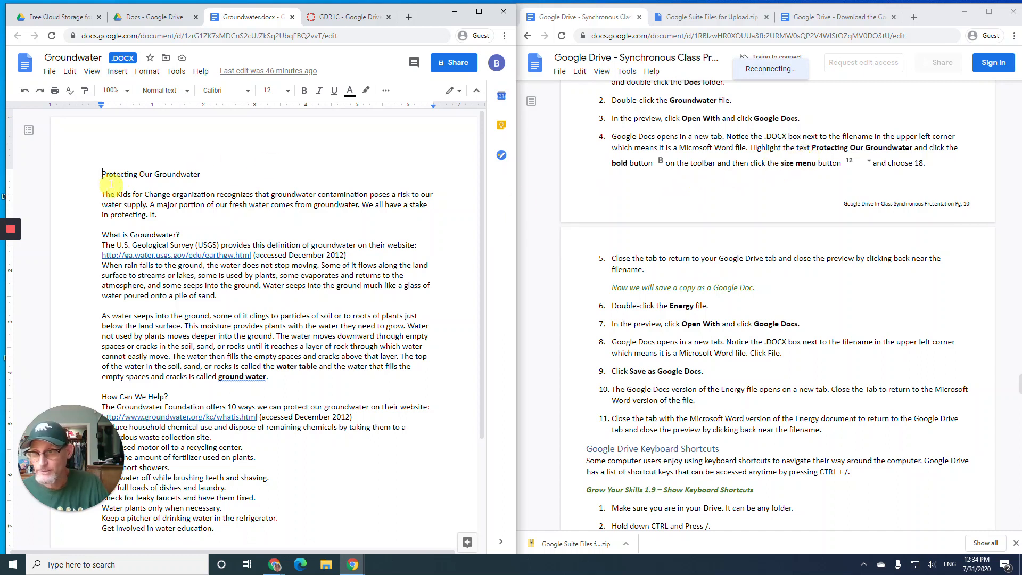
- Bold the 'Protecting Our Groundwater' title, set it to 18 pt, and close the document tab
{"action": "left_click_drag", "start_coordinate": [106, 174], "coordinate": [200, 174]}
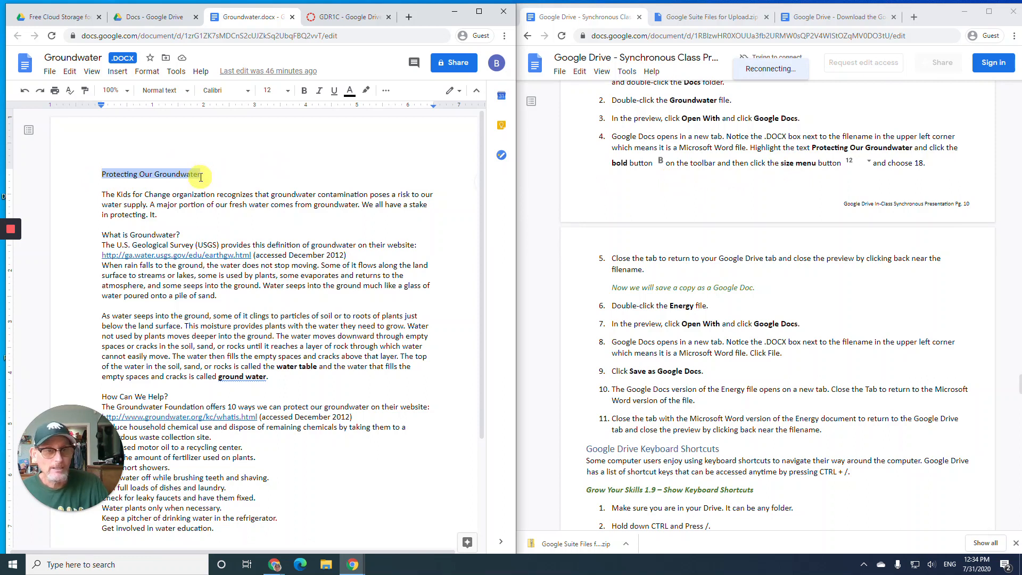
{"action": "left_click", "coordinate": [304, 92]}
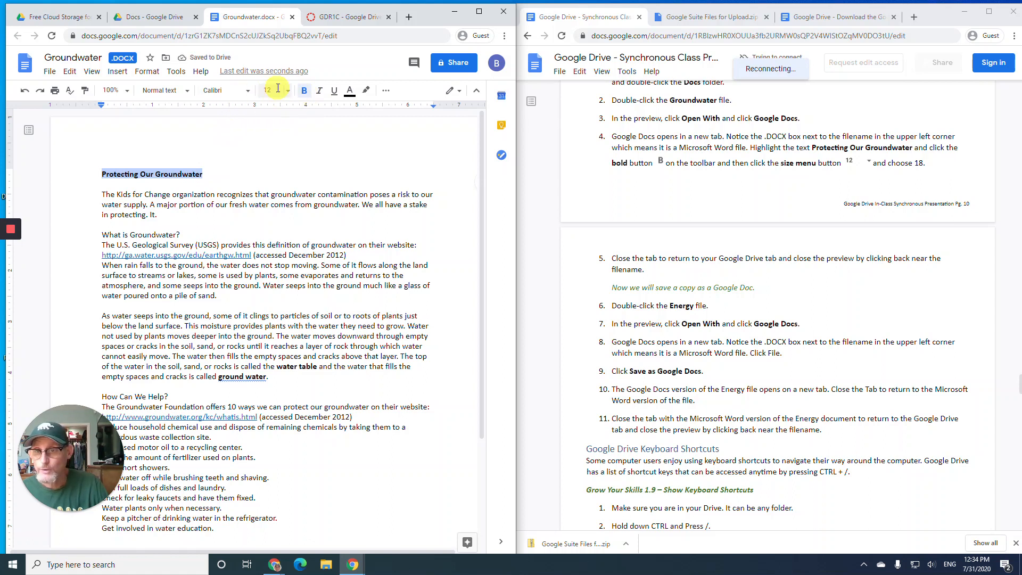
{"action": "left_click", "coordinate": [288, 92]}
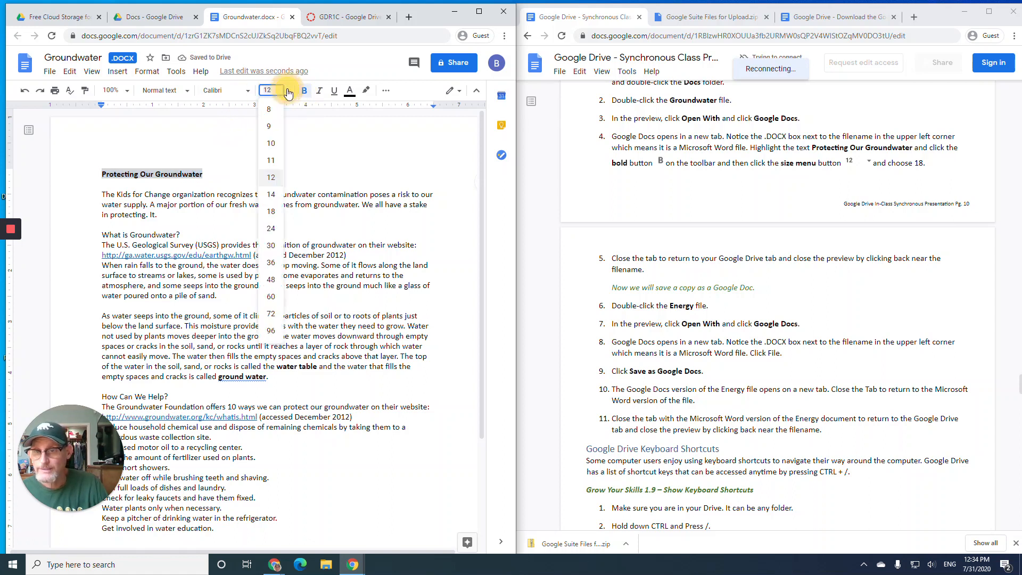
{"action": "left_click", "coordinate": [271, 212]}
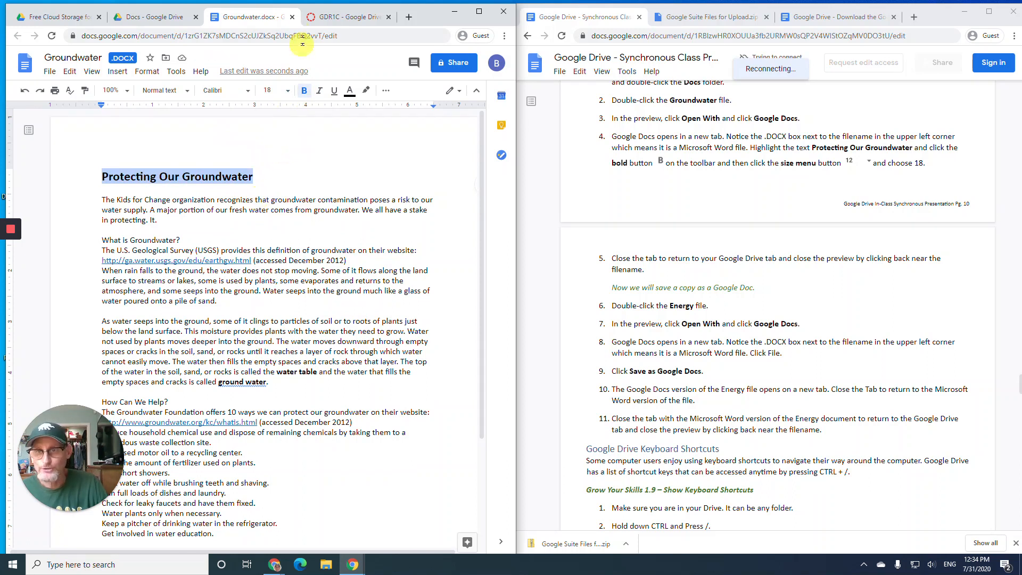
{"action": "left_click", "coordinate": [292, 18]}
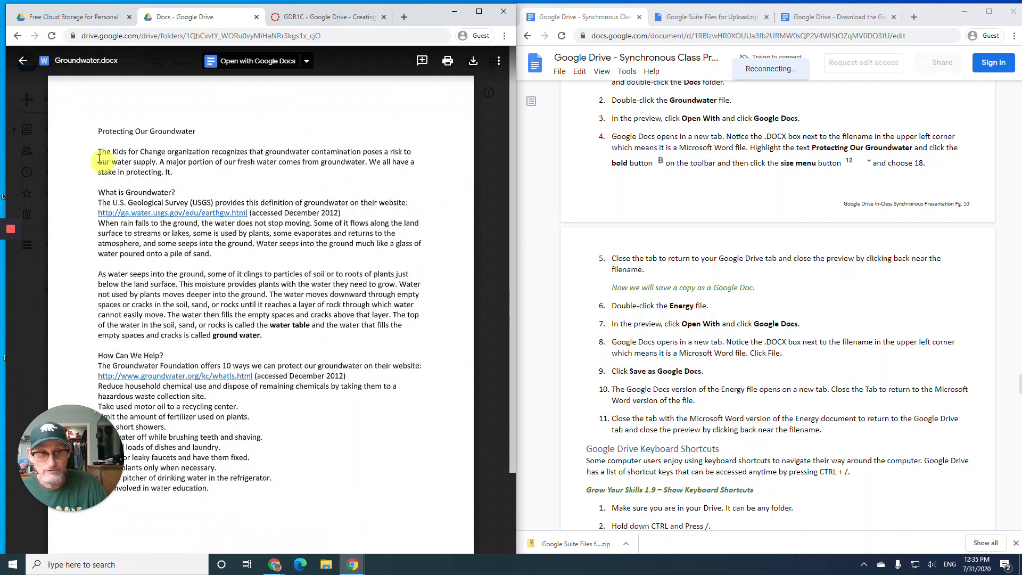
- Preview Groundwater.docx to confirm its bold, larger title, then preview Energy.docx
{"action": "left_click", "coordinate": [24, 61]}
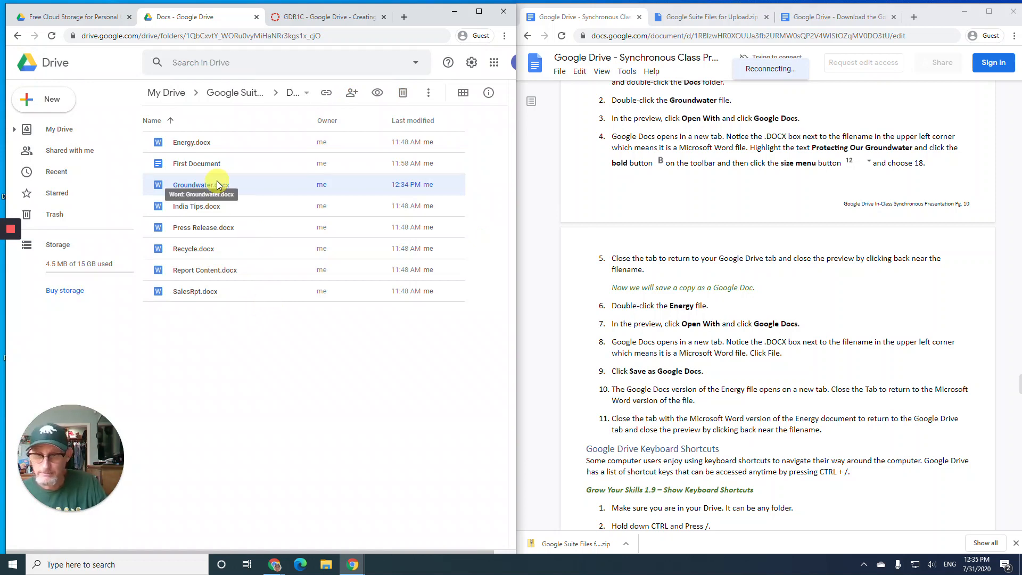
{"action": "double_click", "coordinate": [185, 186]}
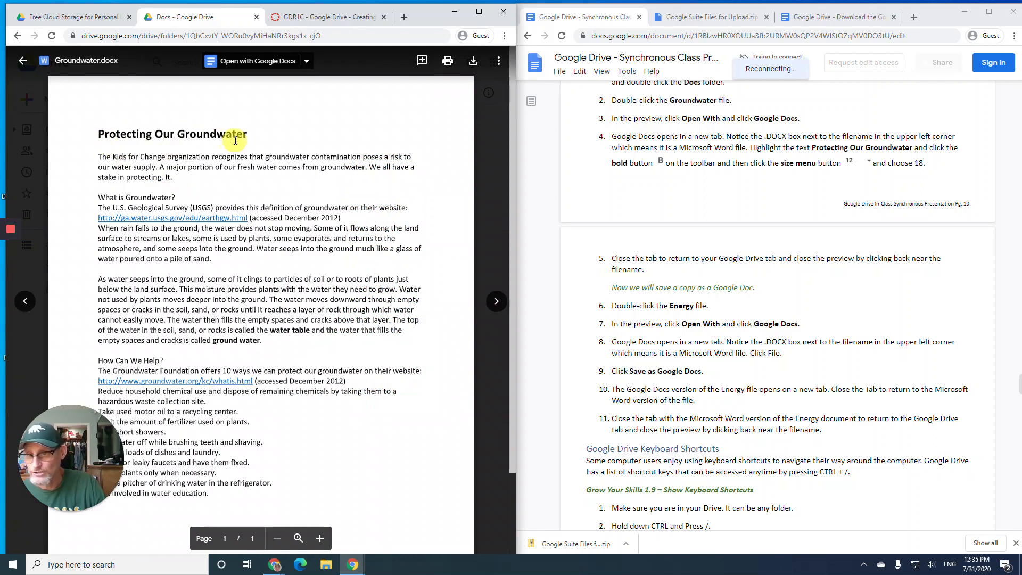
{"action": "left_click", "coordinate": [23, 61]}
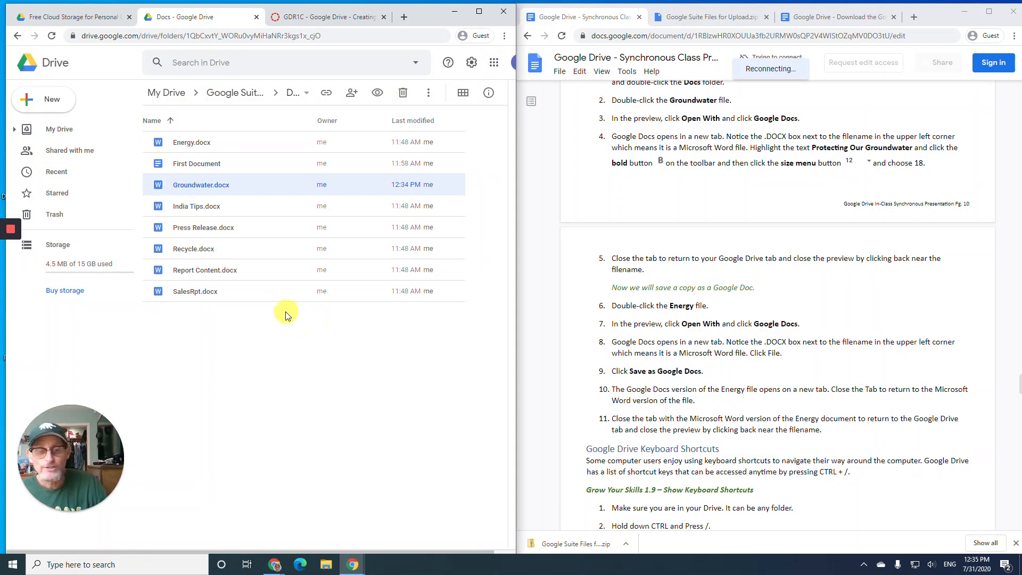
{"action": "double_click", "coordinate": [194, 149]}
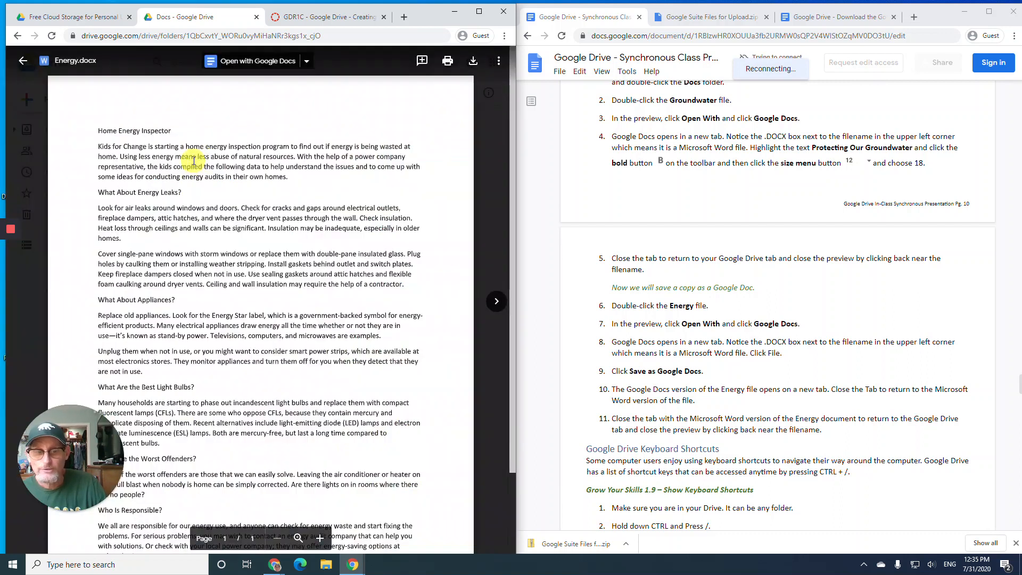
- Open Energy.docx in Google Docs and save it as a Google Docs copy
{"action": "left_click", "coordinate": [252, 61]}
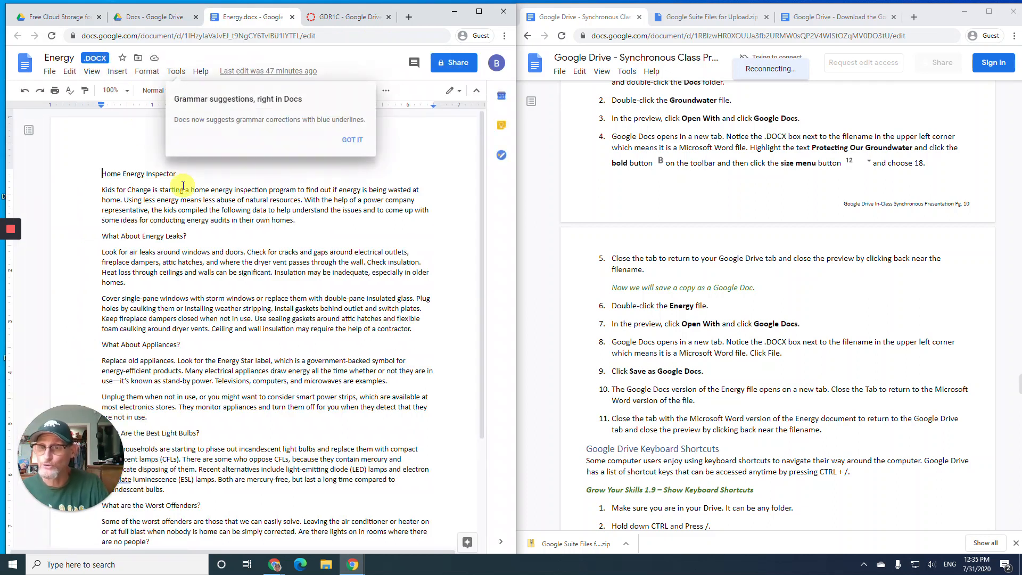
{"action": "left_click", "coordinate": [359, 146]}
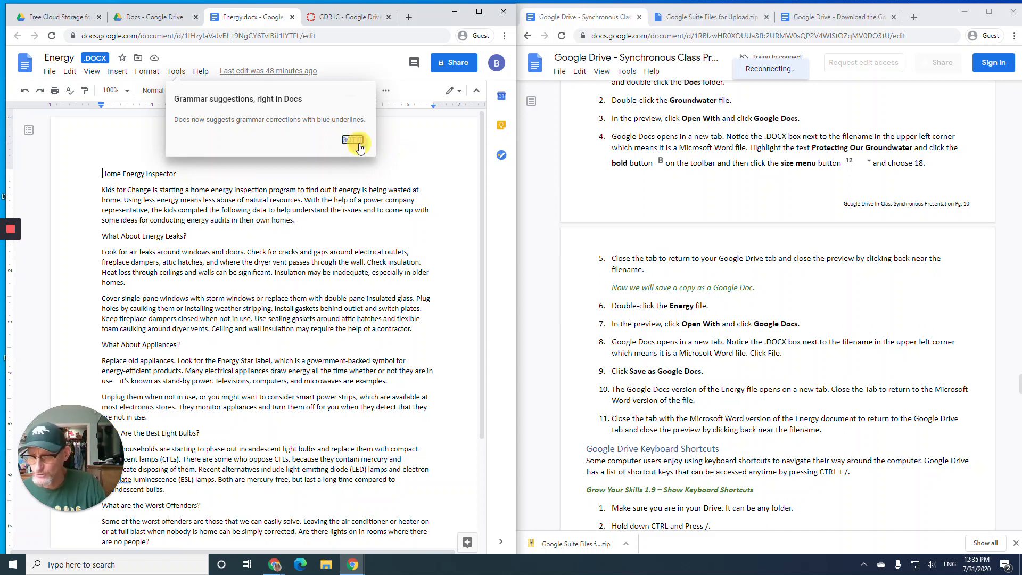
{"action": "left_click", "coordinate": [50, 73]}
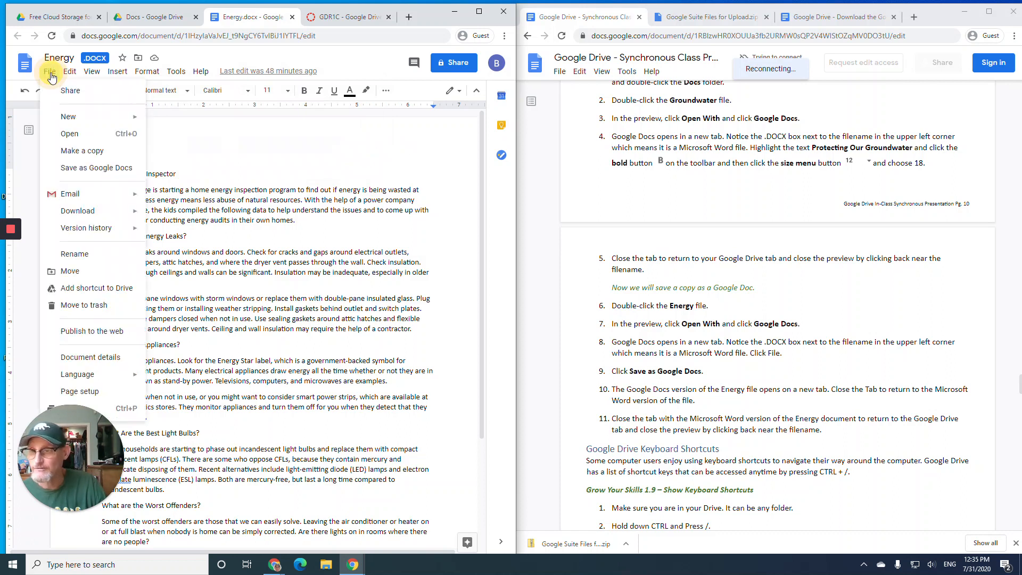
{"action": "left_click", "coordinate": [95, 169]}
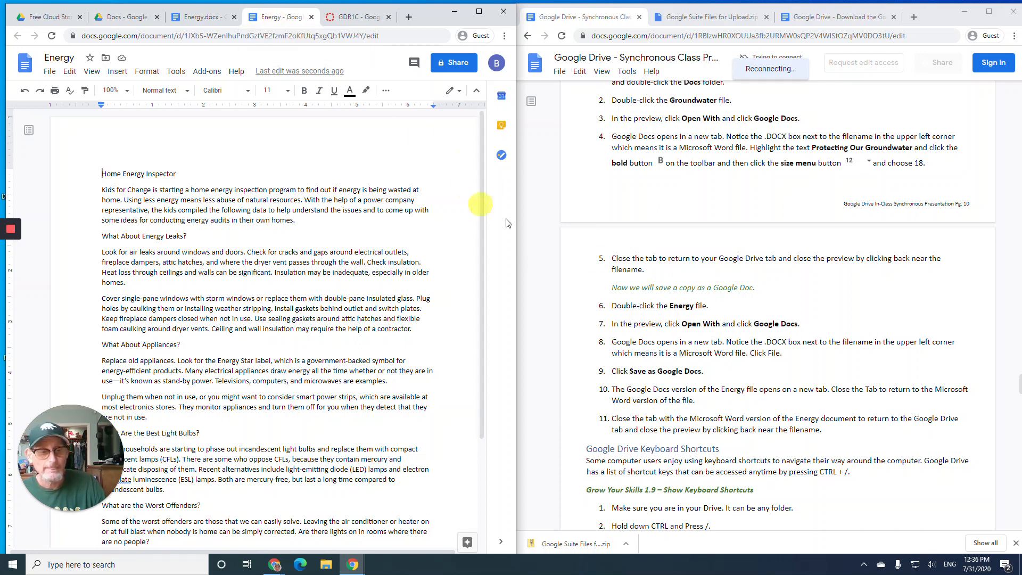
- Close the new Energy Google Doc and the Energy.docx document
{"action": "scroll", "coordinate": [668, 307], "scroll_direction": "down", "scroll_amount": 1}
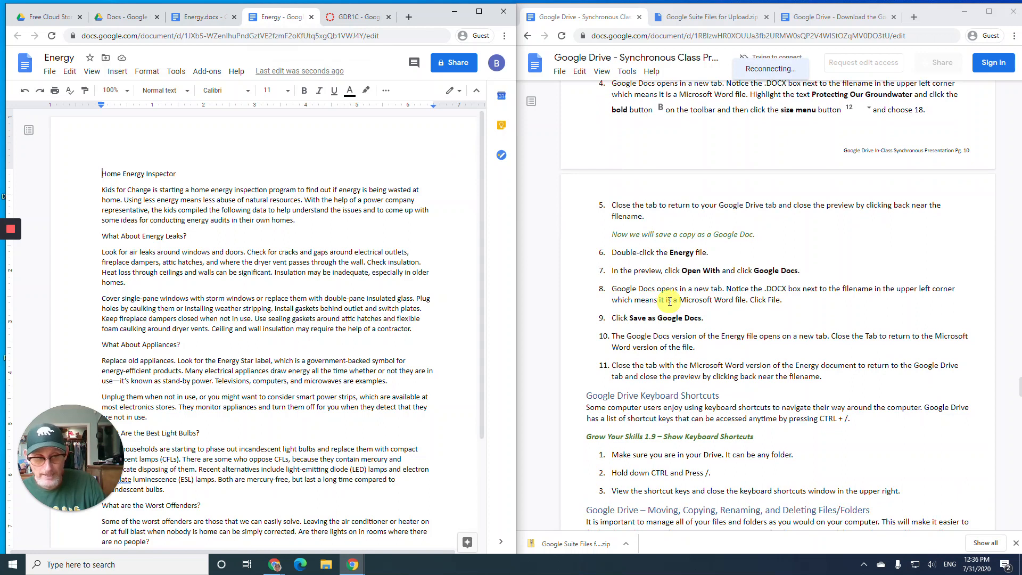
{"action": "left_click", "coordinate": [311, 18]}
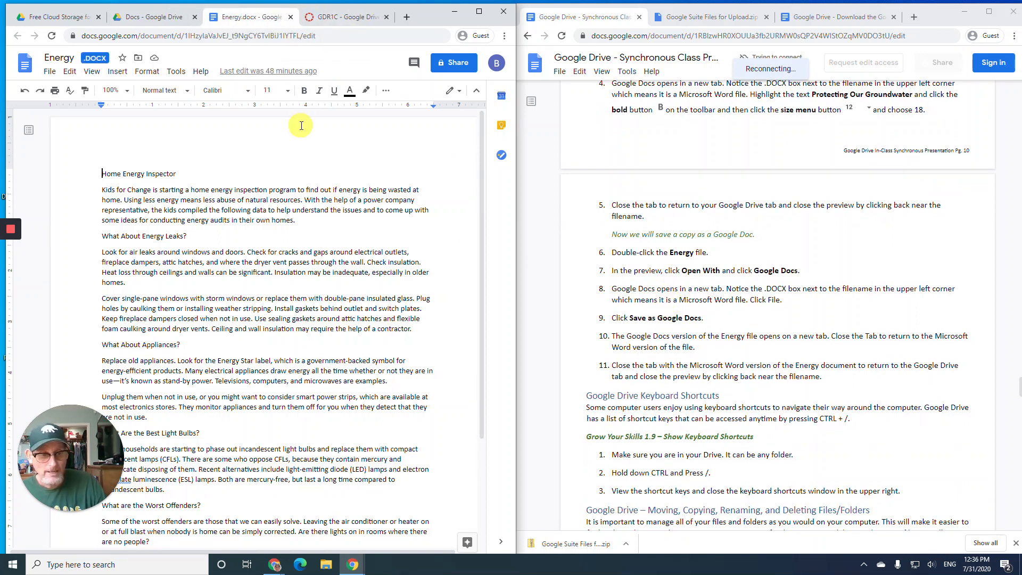
{"action": "left_click", "coordinate": [292, 17]}
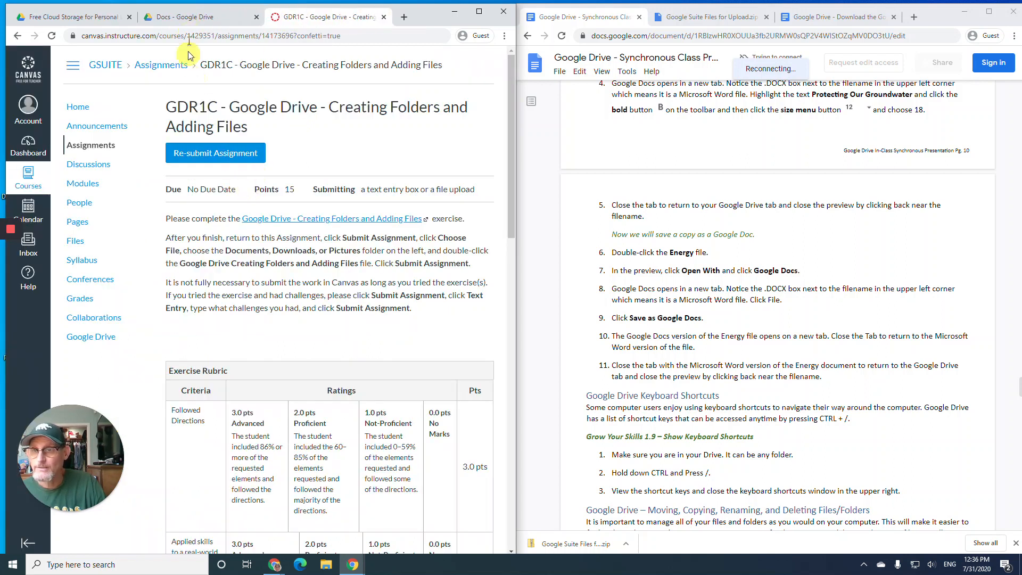
- Back in Drive, close the Energy.docx preview to see the new Energy Google Doc listed
{"action": "left_click", "coordinate": [187, 22]}
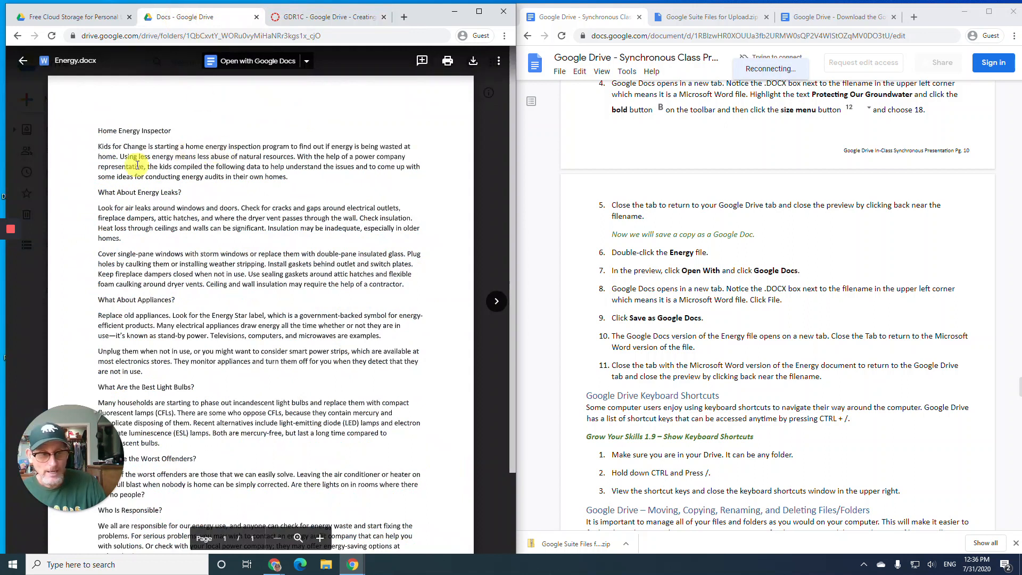
{"action": "left_click", "coordinate": [21, 63]}
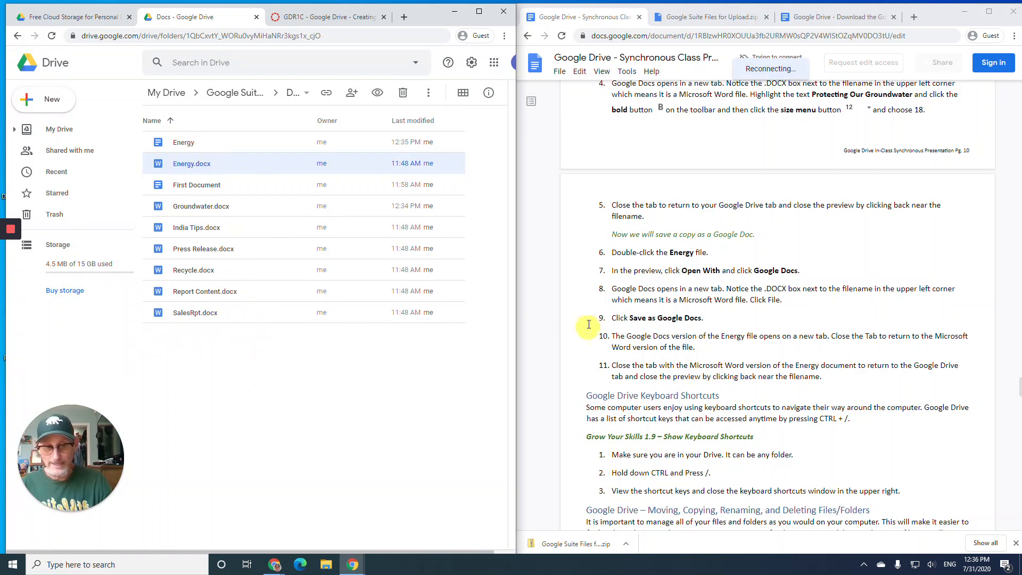
{"action": "scroll", "coordinate": [654, 345], "scroll_direction": "down", "scroll_amount": 5}
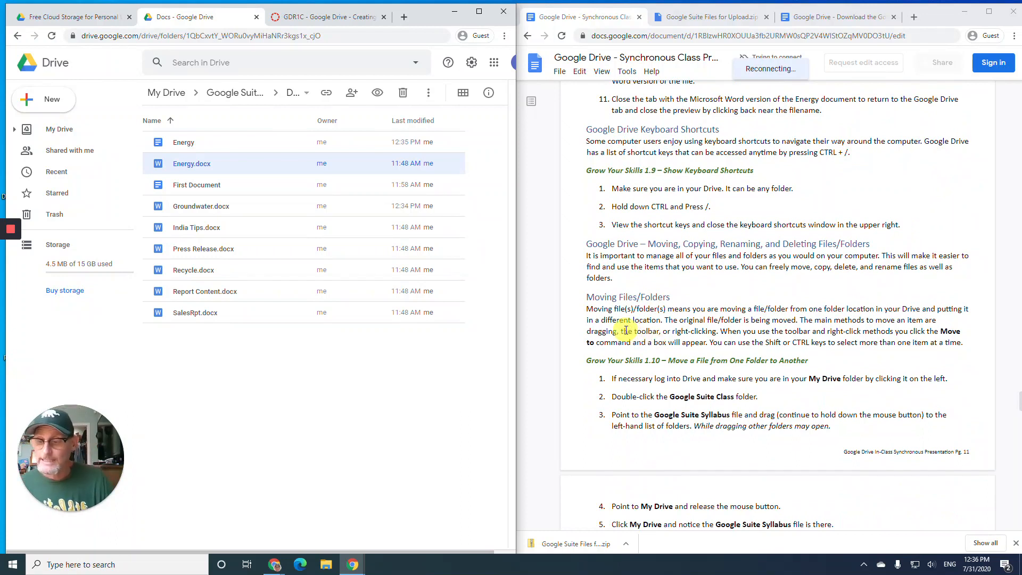
{"action": "left_click", "coordinate": [360, 170]}
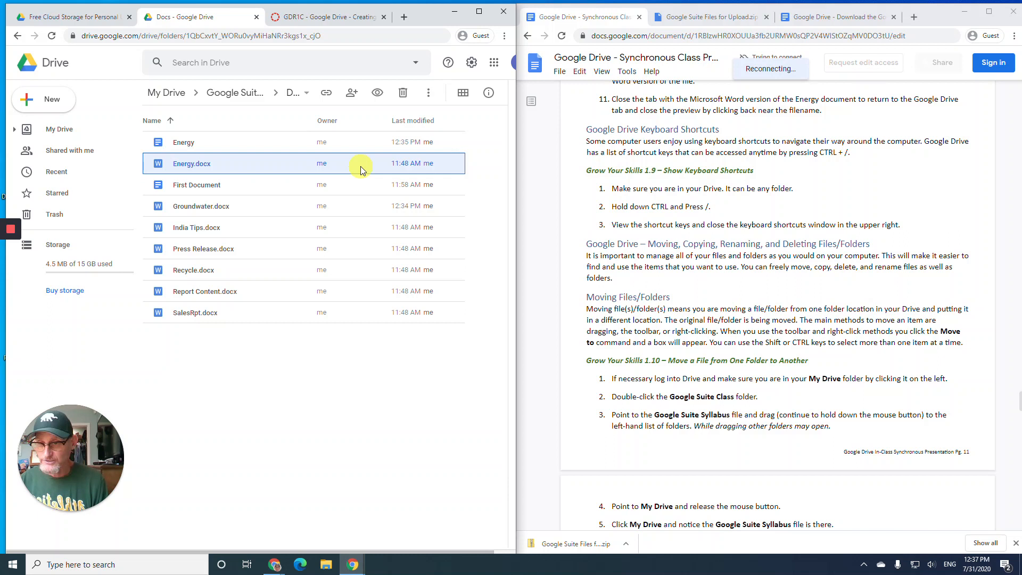
{"action": "key", "text": "ctrl+slash"}
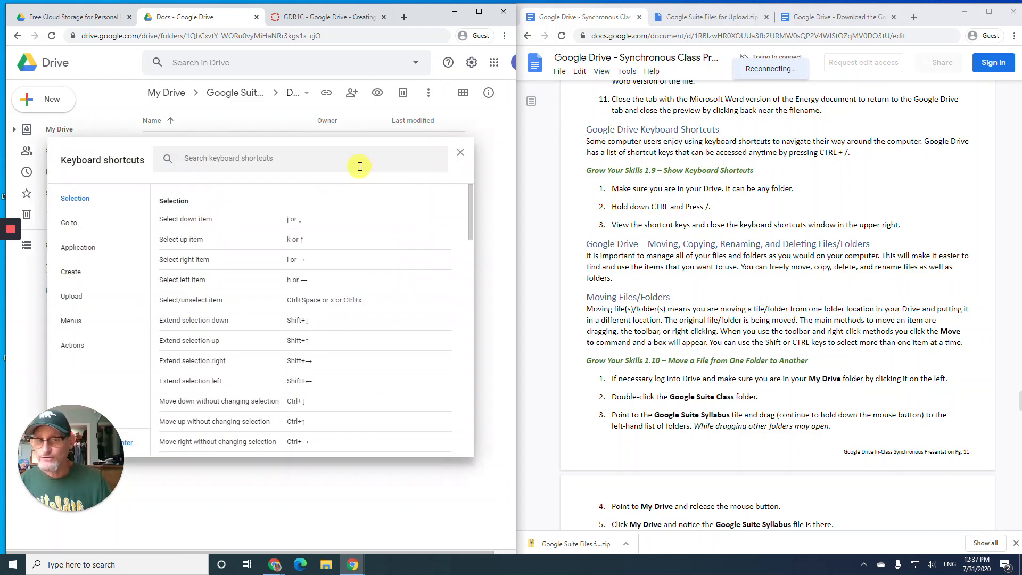
{"action": "scroll", "coordinate": [272, 250], "scroll_direction": "down", "scroll_amount": 5}
{"action": "scroll", "coordinate": [271, 250], "scroll_direction": "down", "scroll_amount": 5}
{"action": "scroll", "coordinate": [273, 244], "scroll_direction": "up", "scroll_amount": 10}
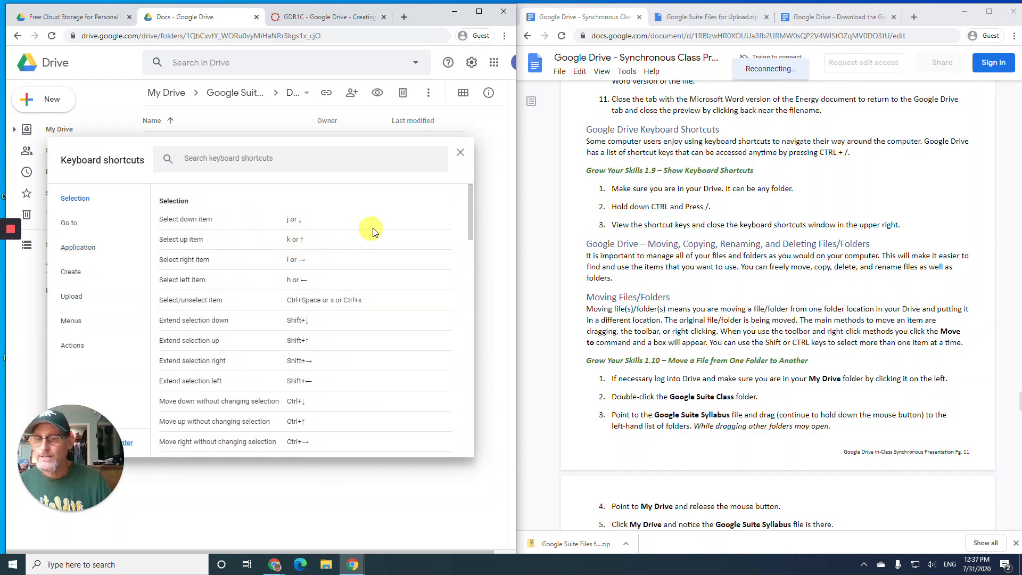
{"action": "left_click", "coordinate": [72, 226]}
{"action": "left_click", "coordinate": [76, 273]}
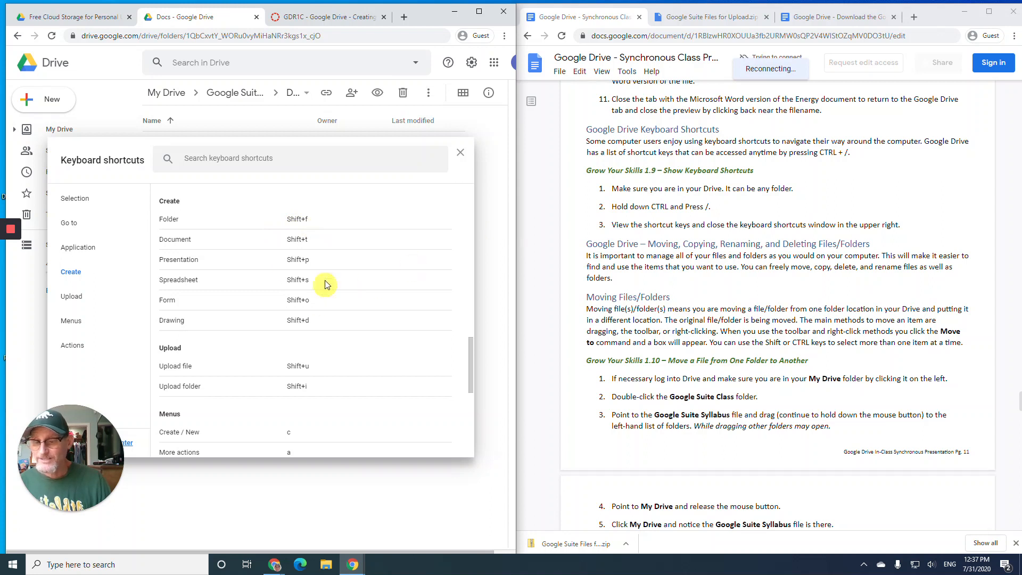
{"action": "left_click", "coordinate": [460, 157]}
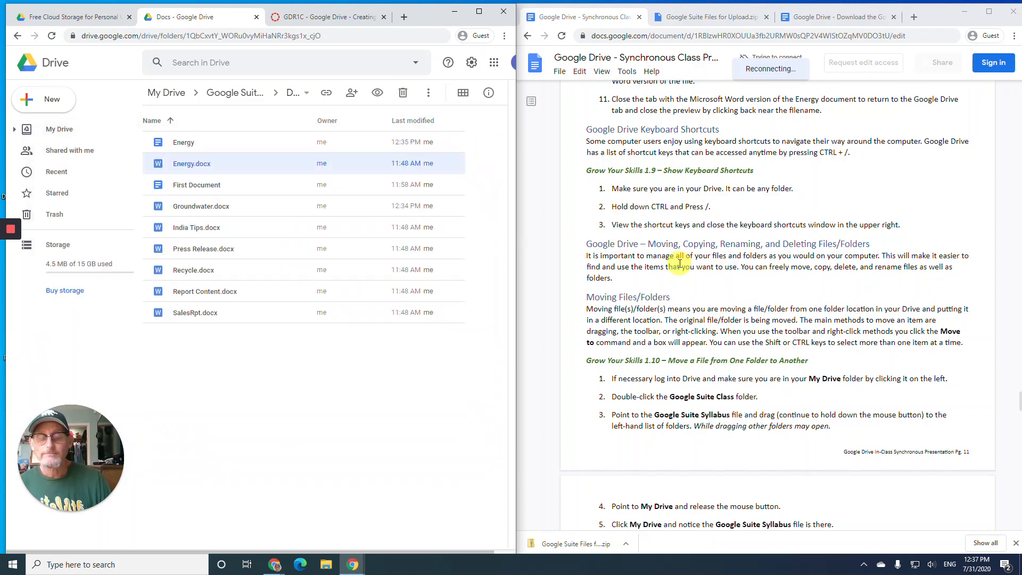
- Scroll through the instructions document, then go up to the top level of My Drive
{"action": "scroll", "coordinate": [679, 260], "scroll_direction": "down", "scroll_amount": 1}
{"action": "scroll", "coordinate": [677, 259], "scroll_direction": "down", "scroll_amount": 1}
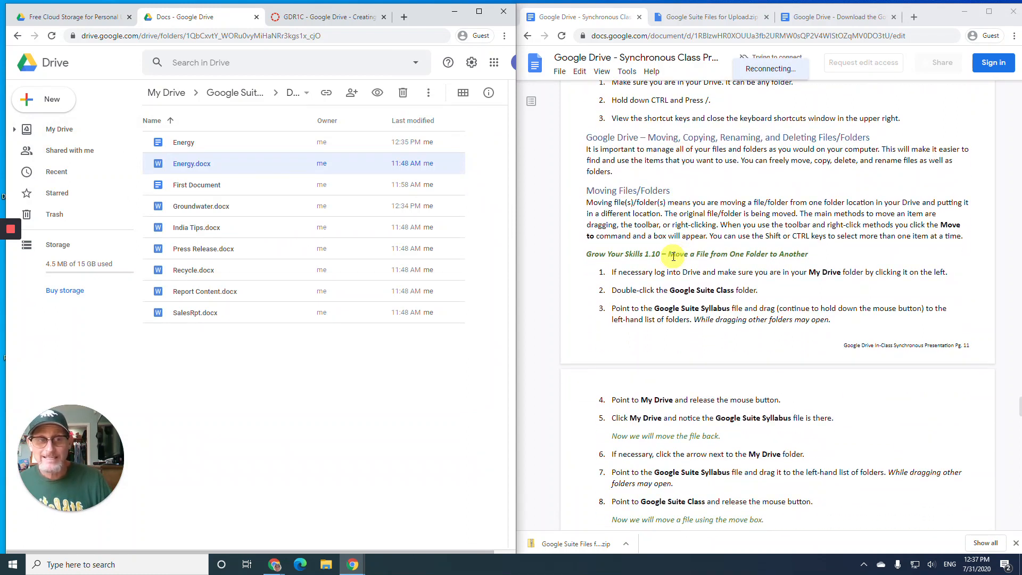
{"action": "scroll", "coordinate": [673, 257], "scroll_direction": "down", "scroll_amount": 1}
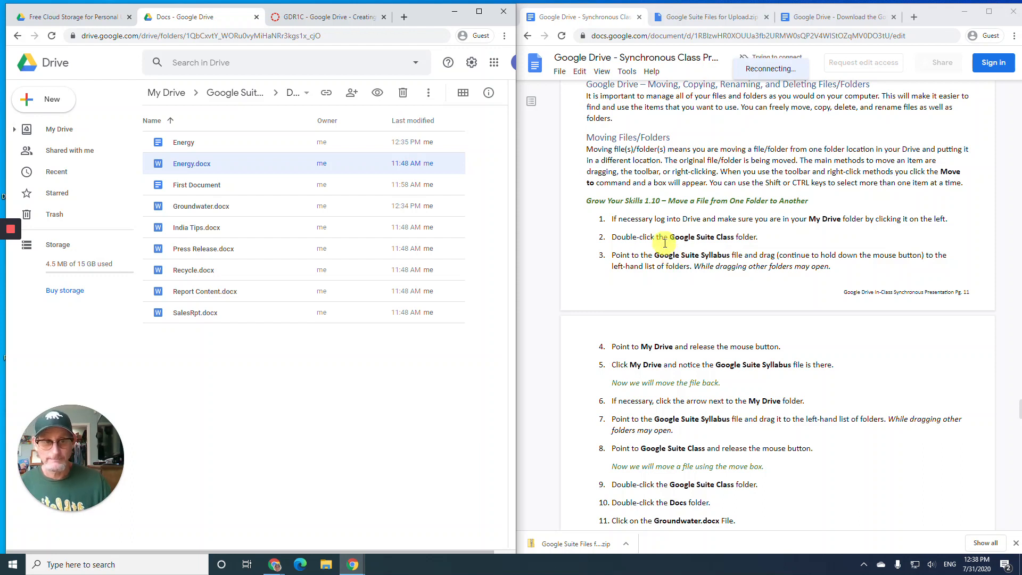
{"action": "scroll", "coordinate": [681, 254], "scroll_direction": "down", "scroll_amount": 1}
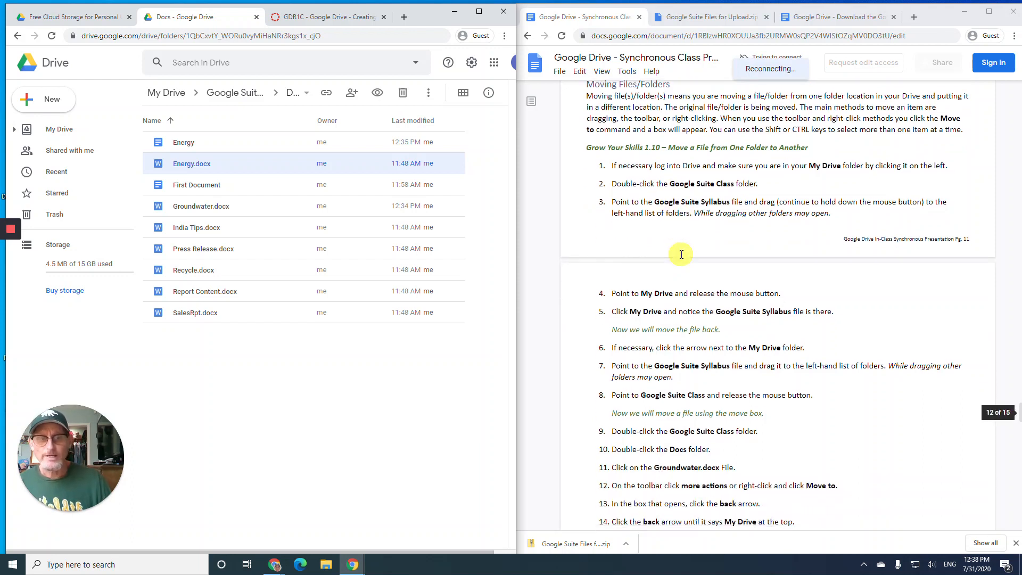
{"action": "scroll", "coordinate": [680, 255], "scroll_direction": "down", "scroll_amount": 1}
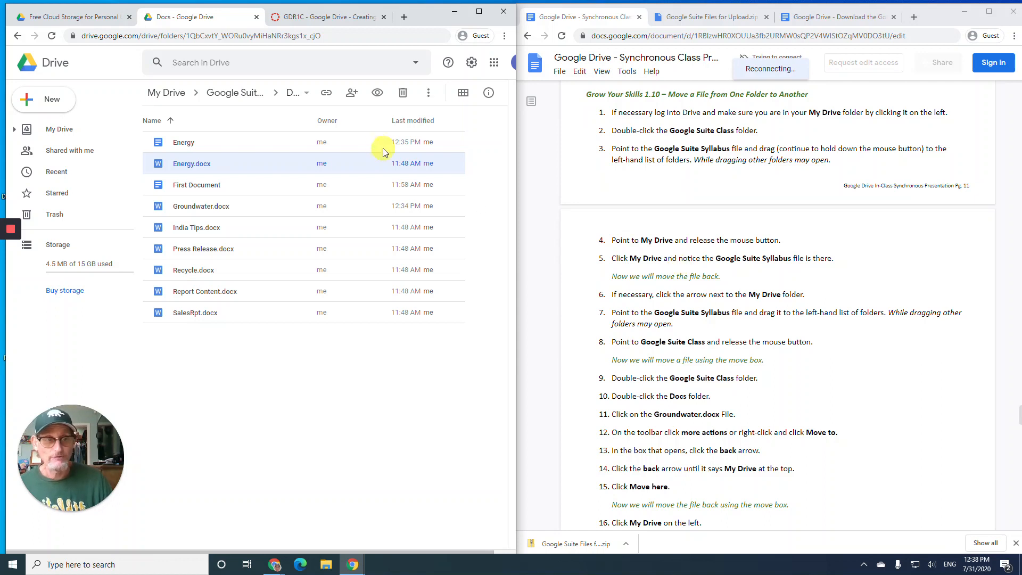
{"action": "left_click", "coordinate": [66, 129]}
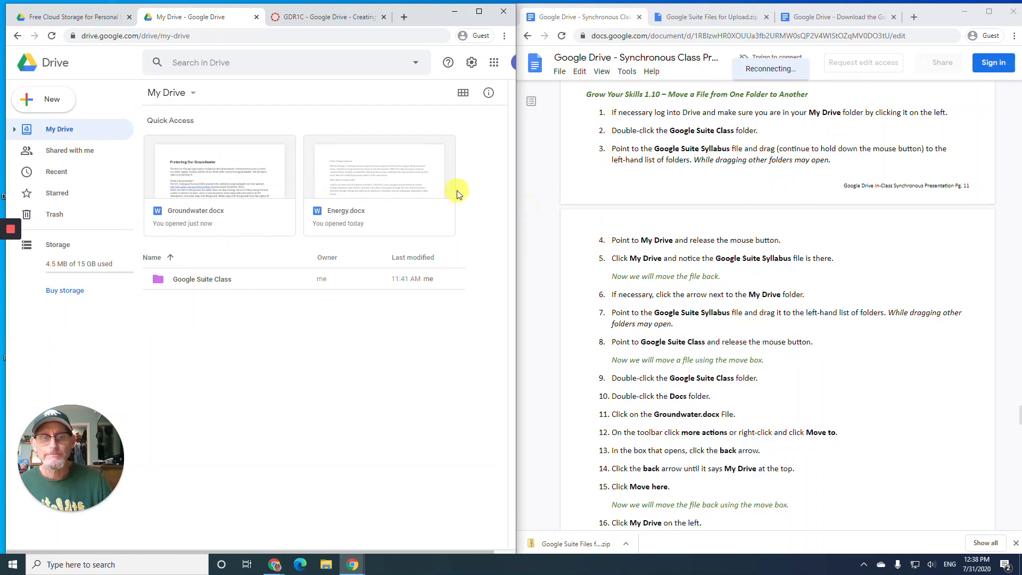
- Drag Google Suite Syllabus.pdf from Google Suite Class onto My Drive and view it there
{"action": "double_click", "coordinate": [194, 283]}
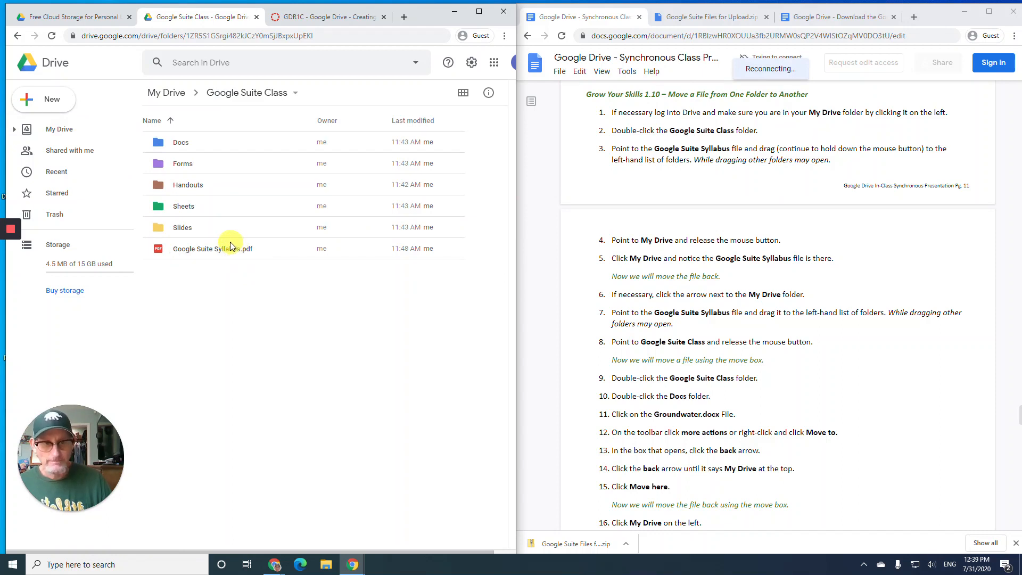
{"action": "left_click", "coordinate": [201, 251]}
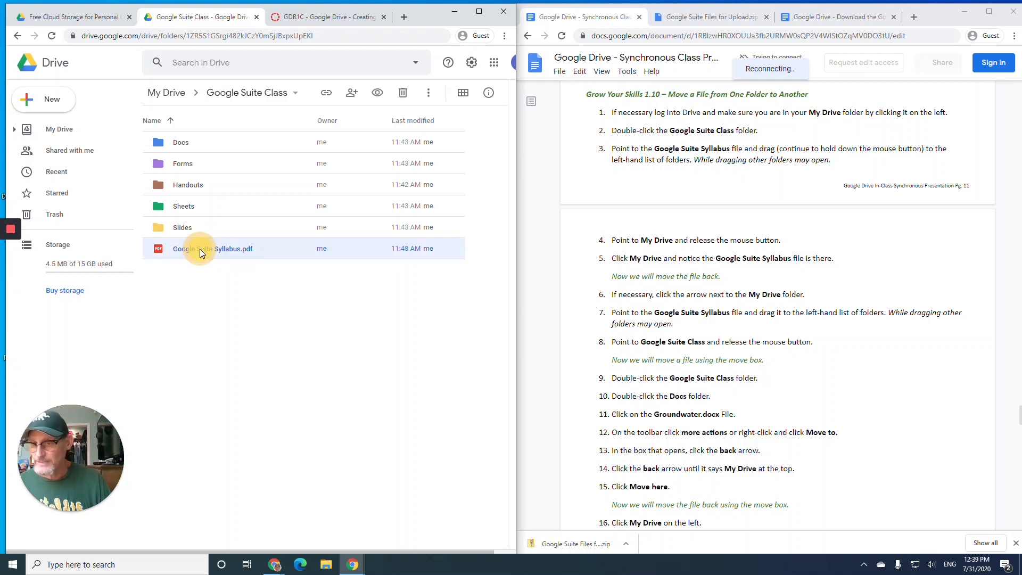
{"action": "left_click_drag", "start_coordinate": [200, 251], "coordinate": [79, 131]}
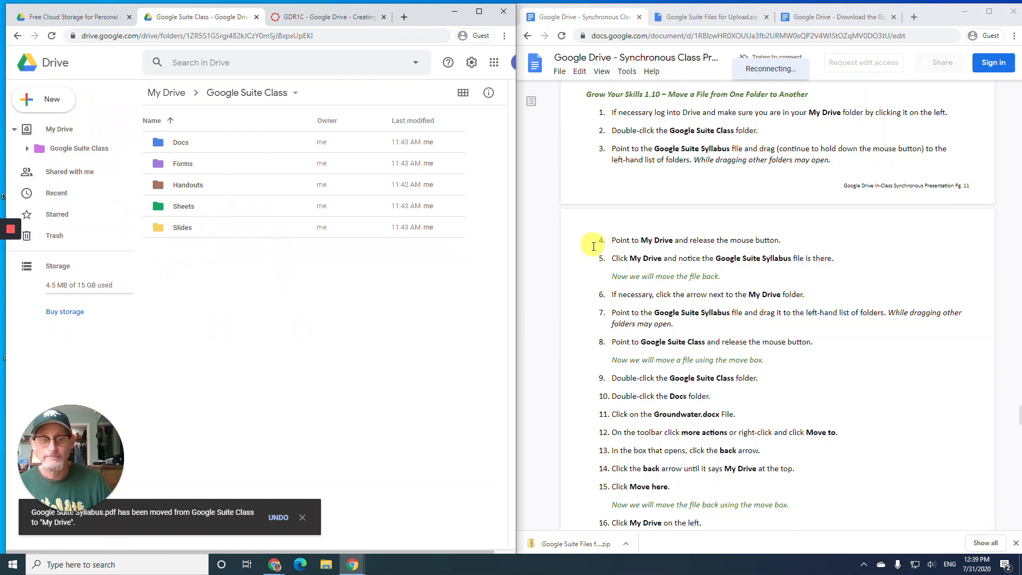
{"action": "scroll", "coordinate": [605, 267], "scroll_direction": "down", "scroll_amount": 2}
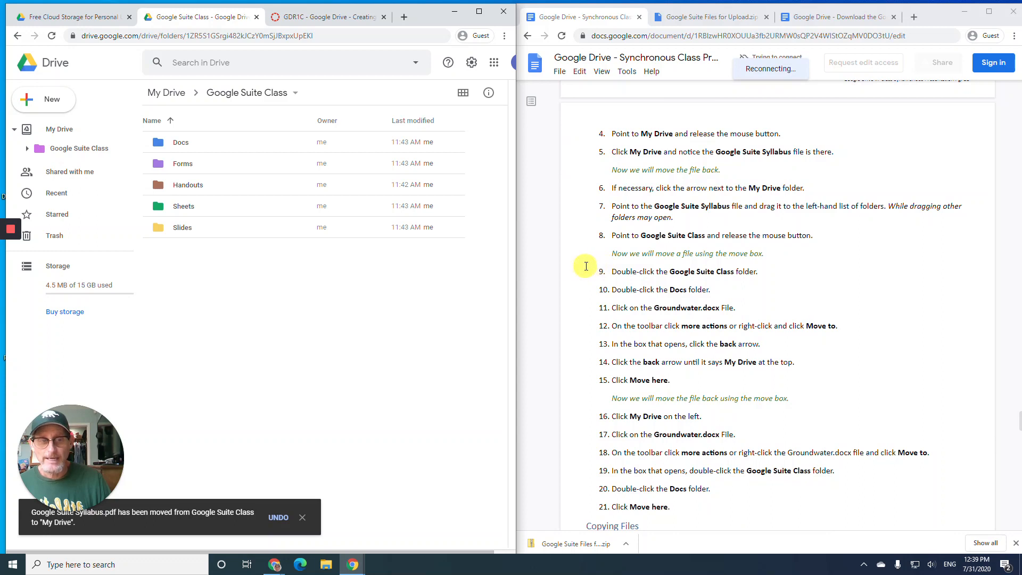
{"action": "left_click", "coordinate": [59, 131]}
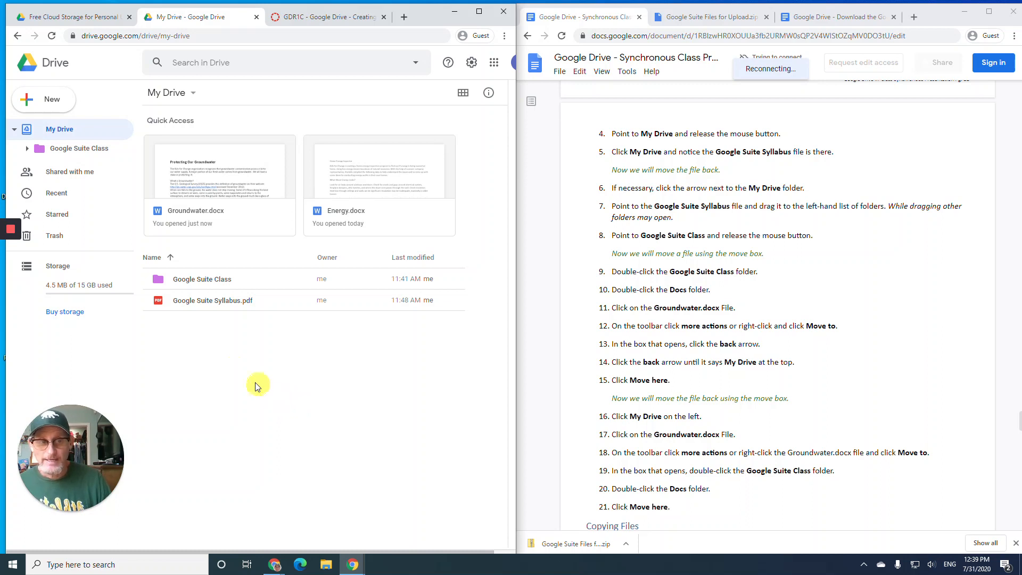
- Drag Google Suite Syllabus.pdf back into Google Suite Class and open that folder
{"action": "left_click", "coordinate": [14, 130]}
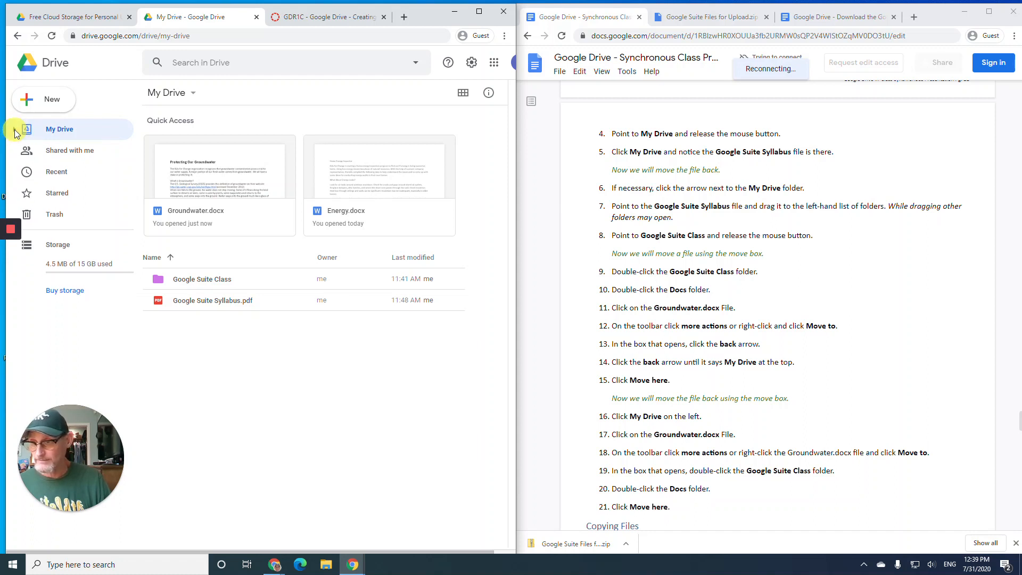
{"action": "left_click", "coordinate": [15, 130]}
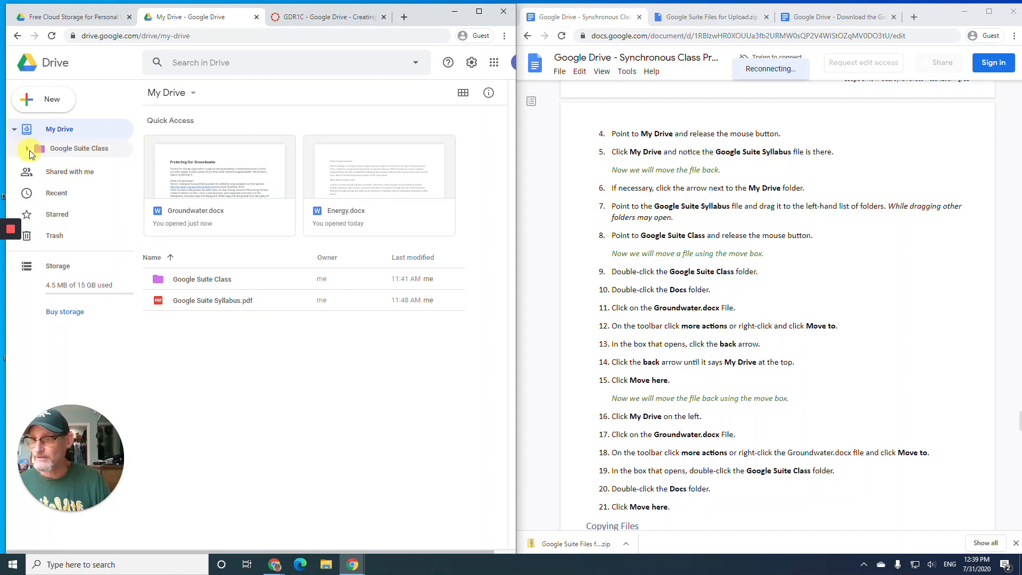
{"action": "left_click", "coordinate": [27, 151]}
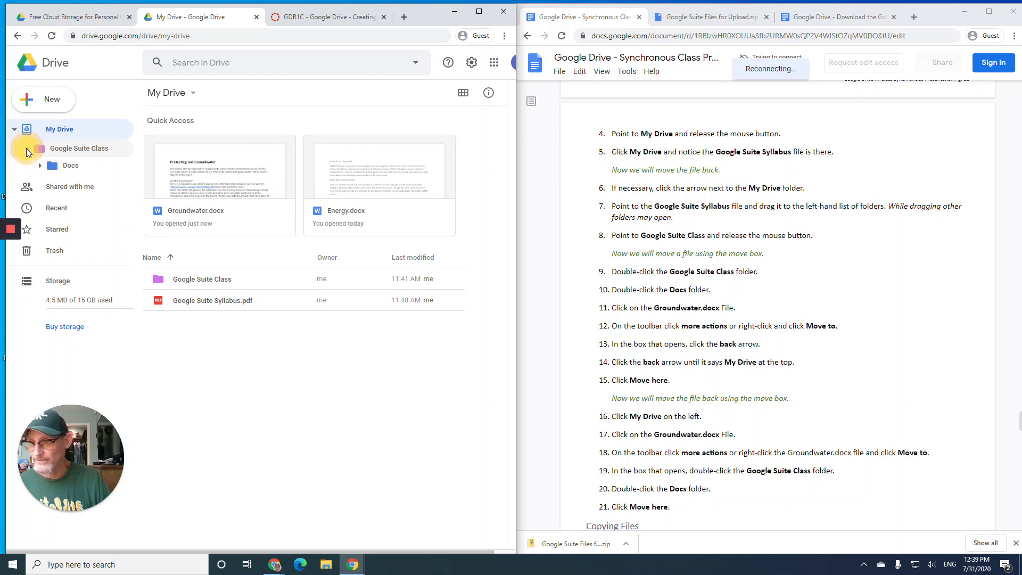
{"action": "left_click", "coordinate": [27, 149]}
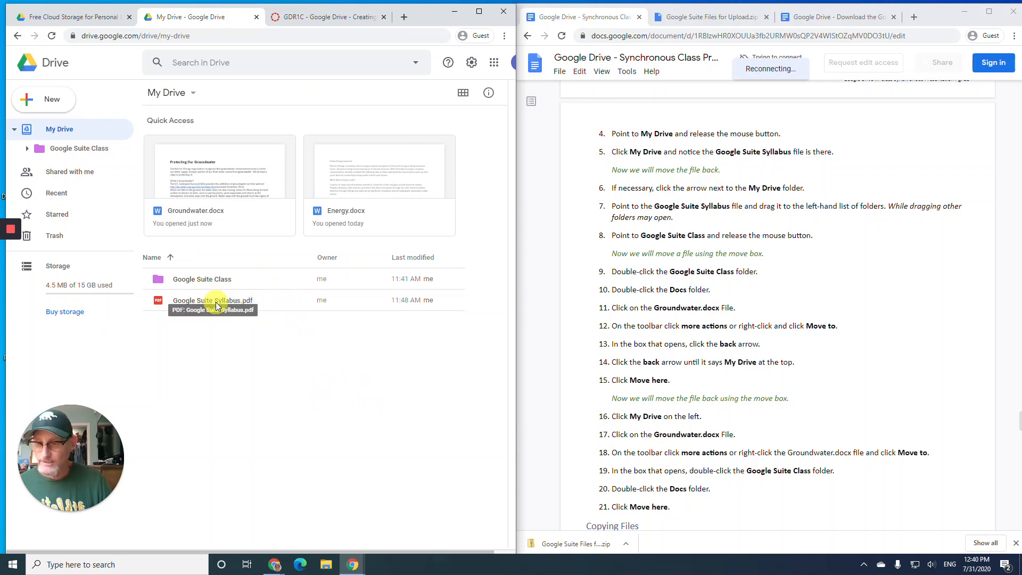
{"action": "left_click_drag", "start_coordinate": [216, 305], "coordinate": [218, 275]}
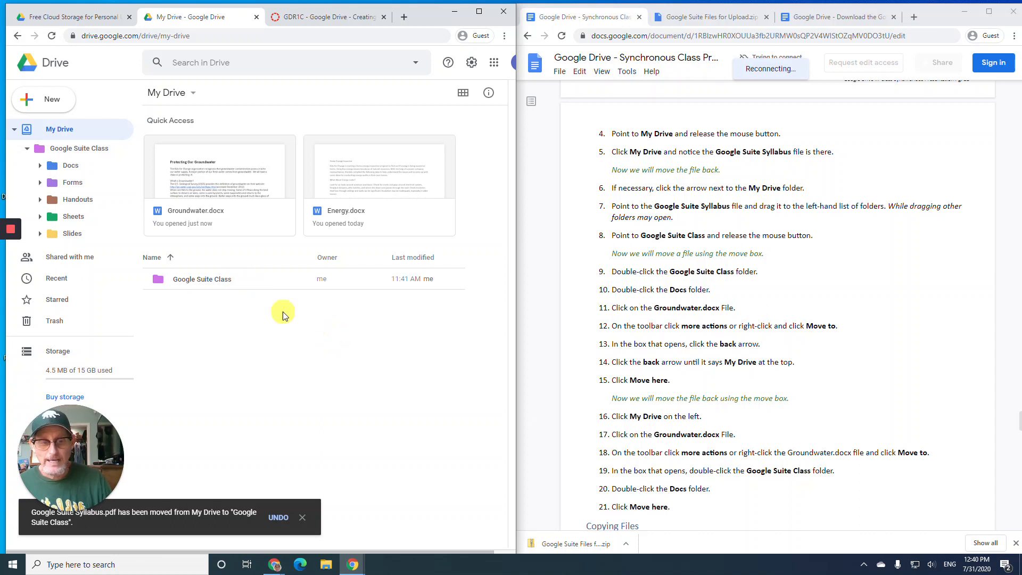
{"action": "double_click", "coordinate": [269, 282]}
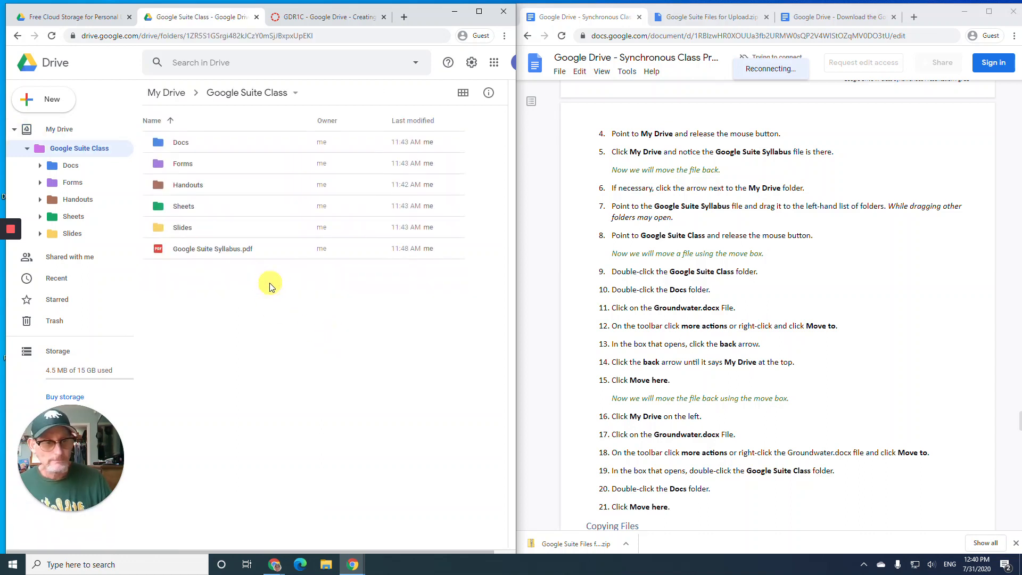
- Use Move to on Groundwater.docx in Docs, choosing My Drive as the destination
{"action": "double_click", "coordinate": [204, 142]}
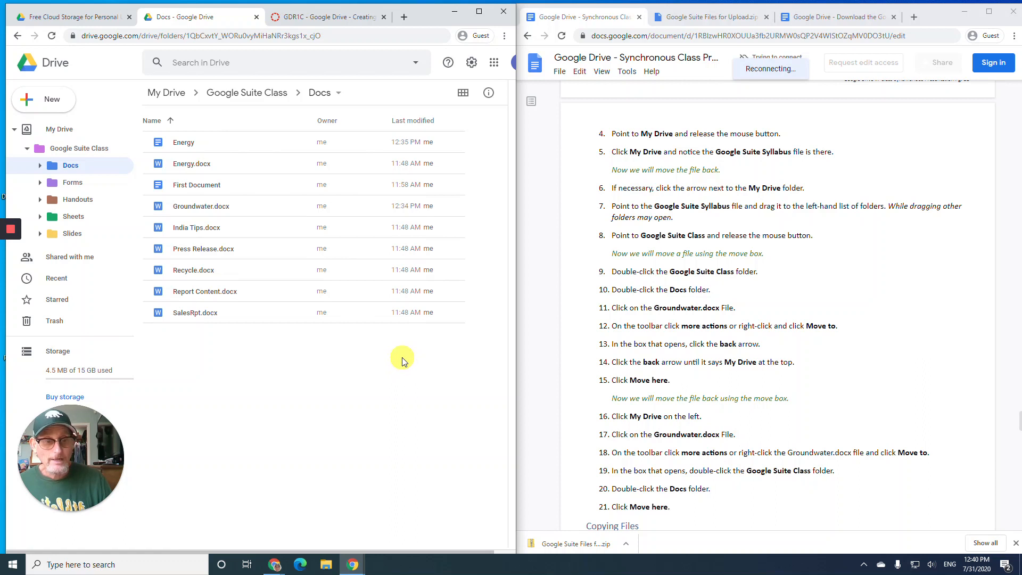
{"action": "left_click", "coordinate": [228, 211]}
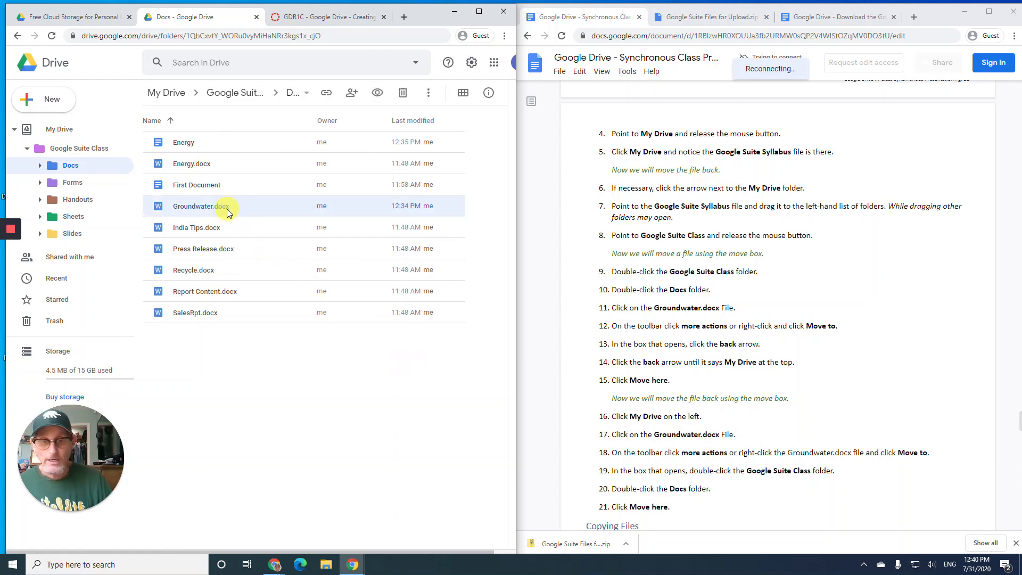
{"action": "left_click", "coordinate": [429, 96]}
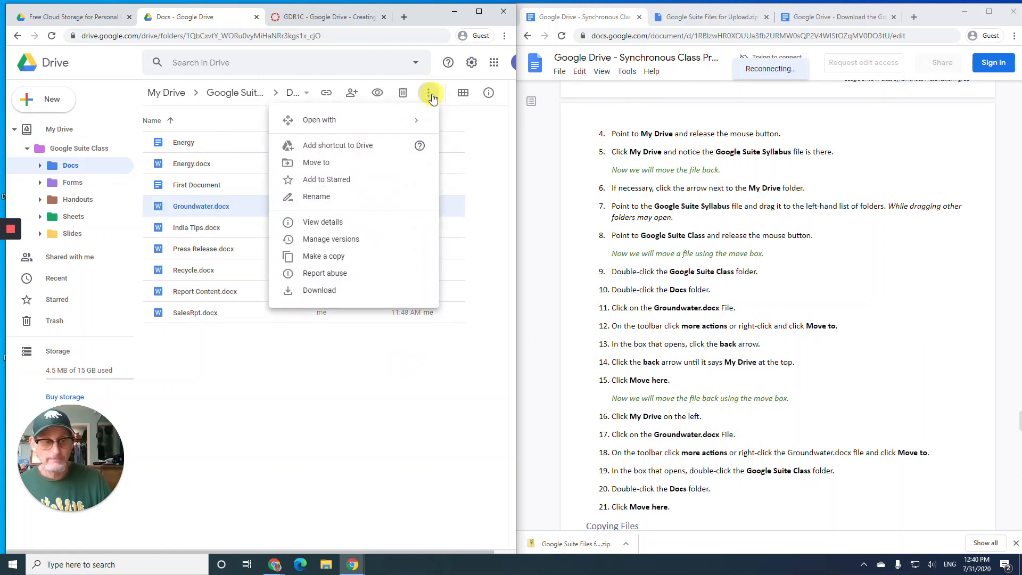
{"action": "left_click", "coordinate": [335, 168]}
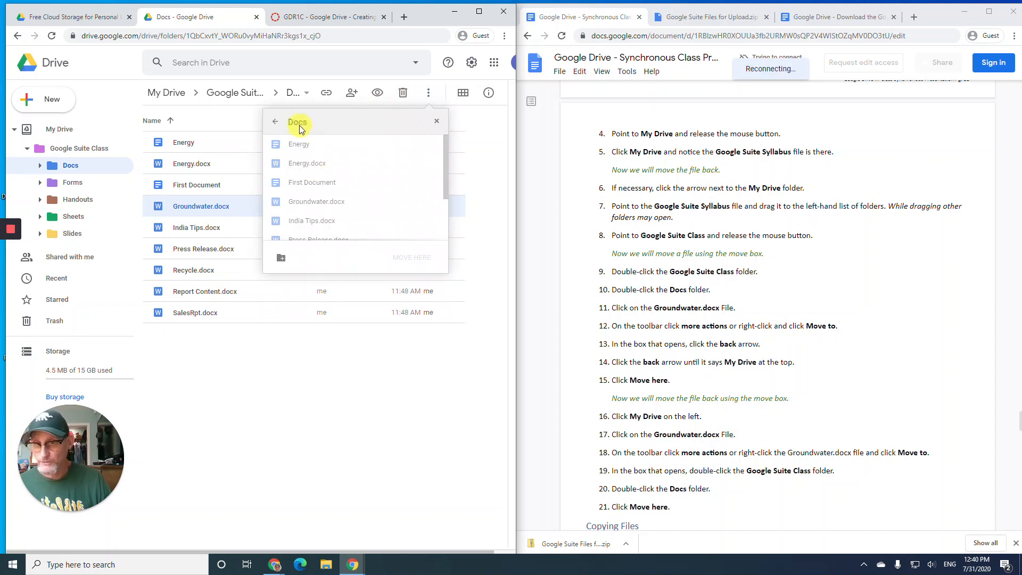
{"action": "left_click", "coordinate": [274, 125]}
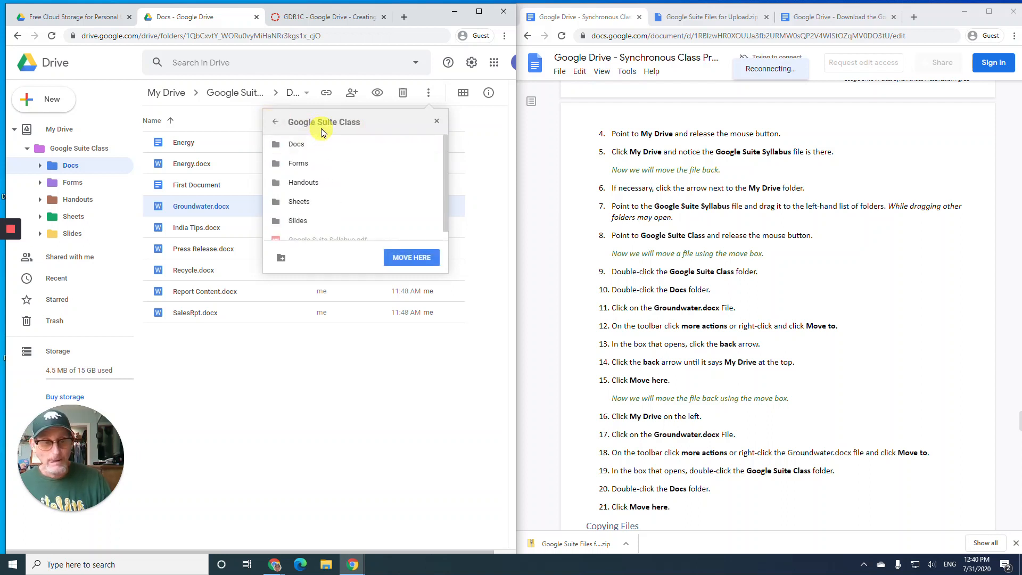
{"action": "left_click", "coordinate": [280, 127]}
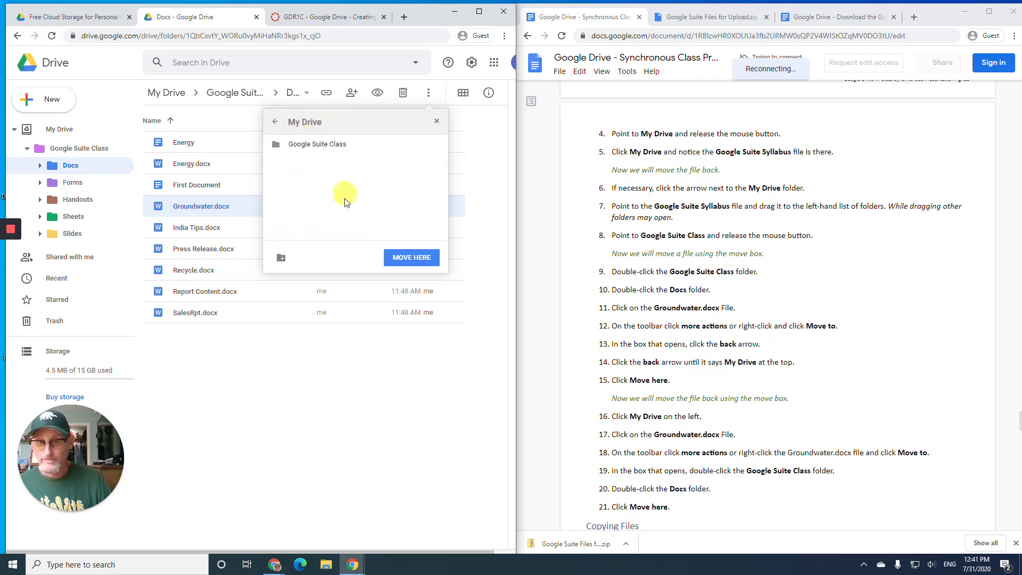
{"action": "left_click", "coordinate": [407, 258]}
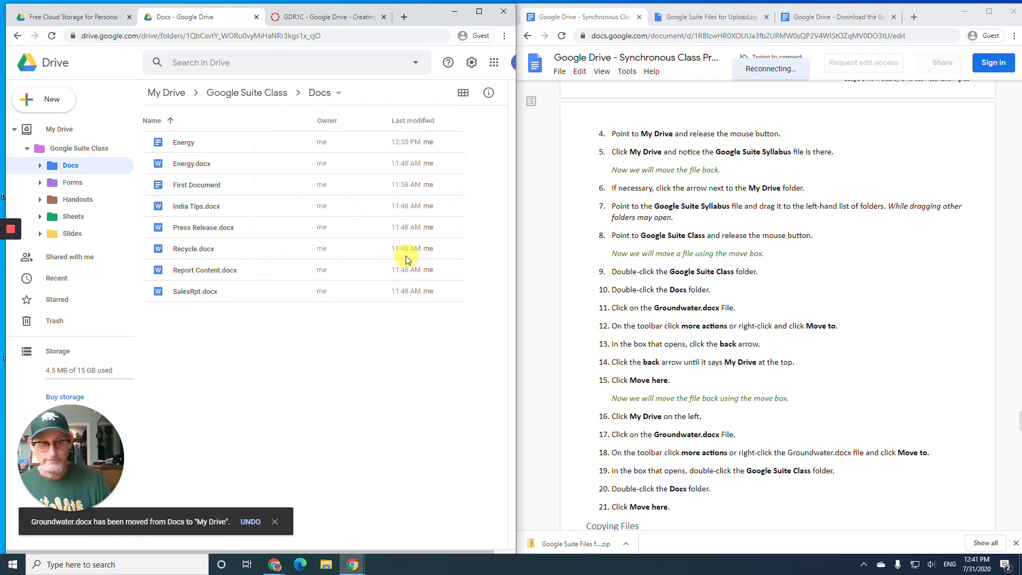
- Move Groundwater.docx from My Drive back into Google Suite Class > Docs via Move to
{"action": "scroll", "coordinate": [633, 293], "scroll_direction": "down", "scroll_amount": 3}
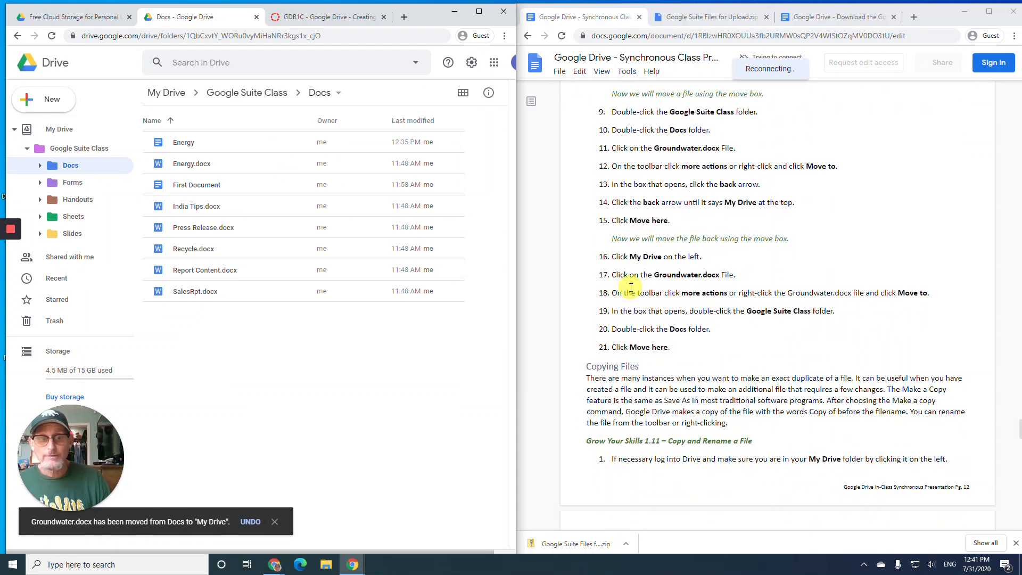
{"action": "scroll", "coordinate": [630, 288], "scroll_direction": "down", "scroll_amount": 1}
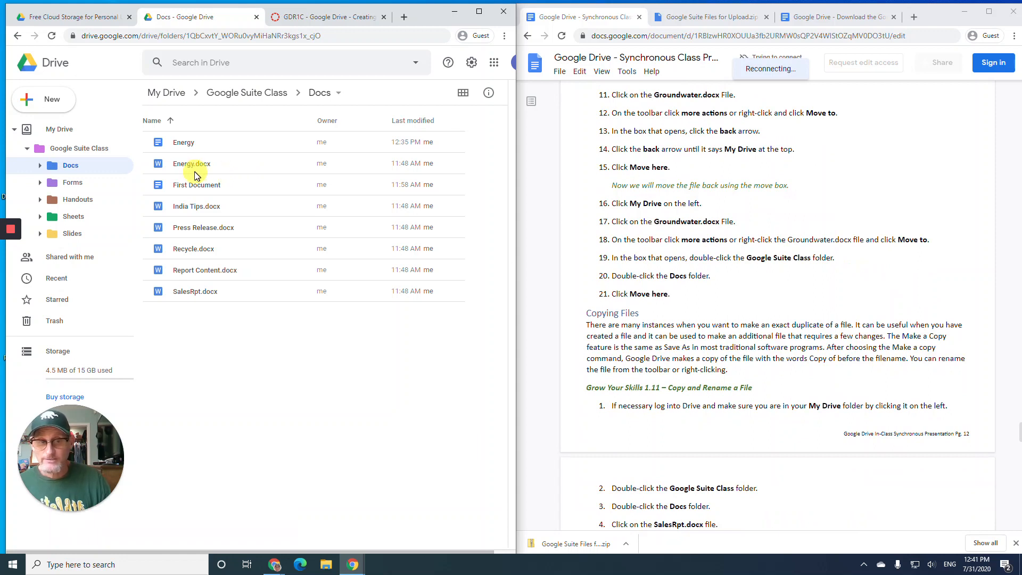
{"action": "left_click", "coordinate": [64, 130]}
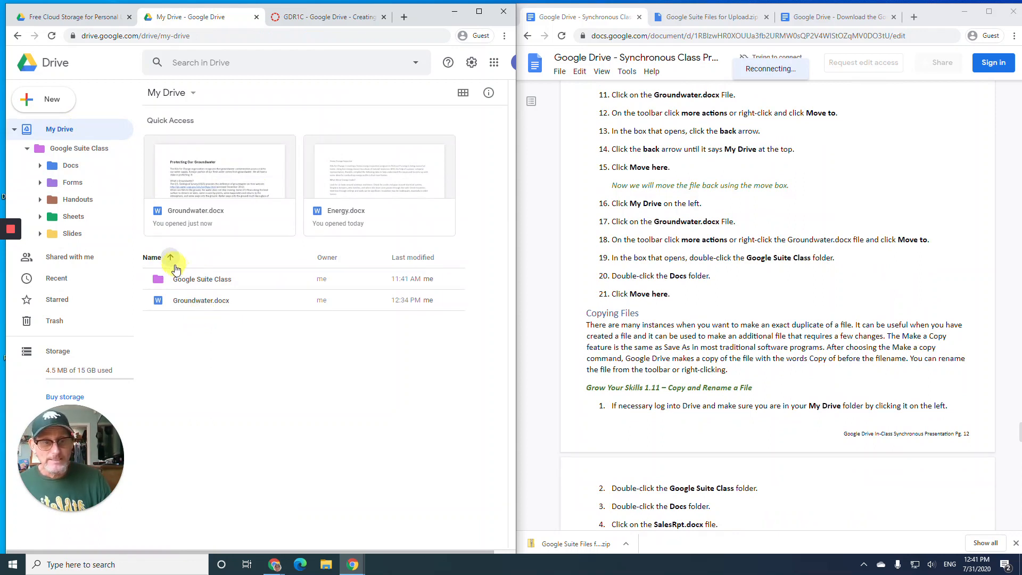
{"action": "left_click", "coordinate": [206, 301]}
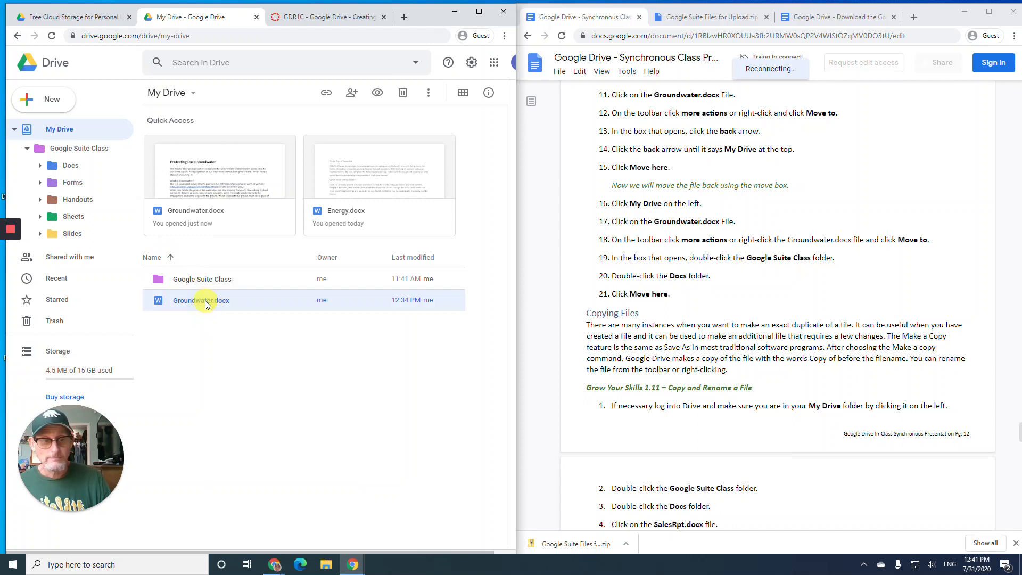
{"action": "left_click", "coordinate": [429, 95]}
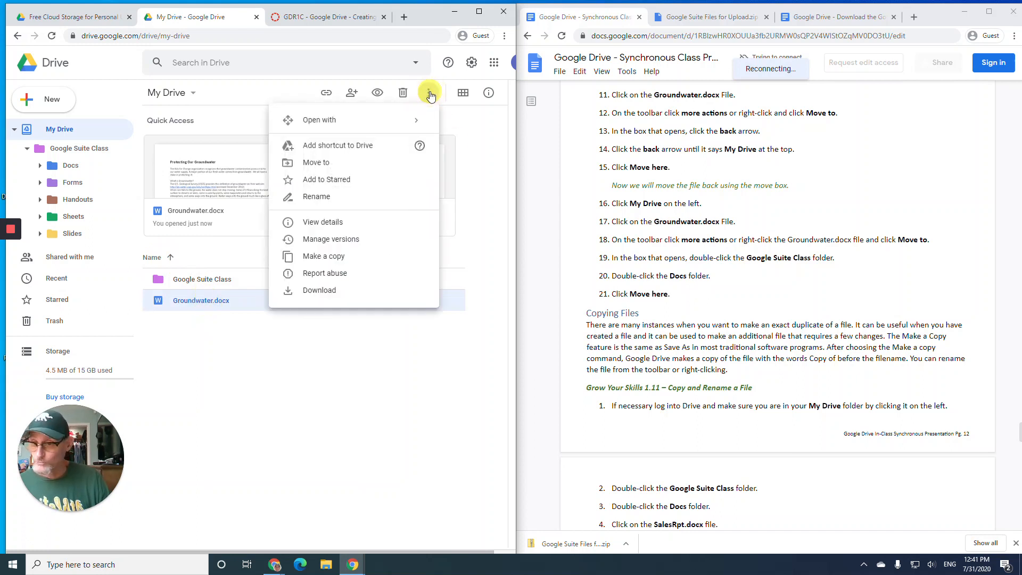
{"action": "left_click", "coordinate": [360, 161]}
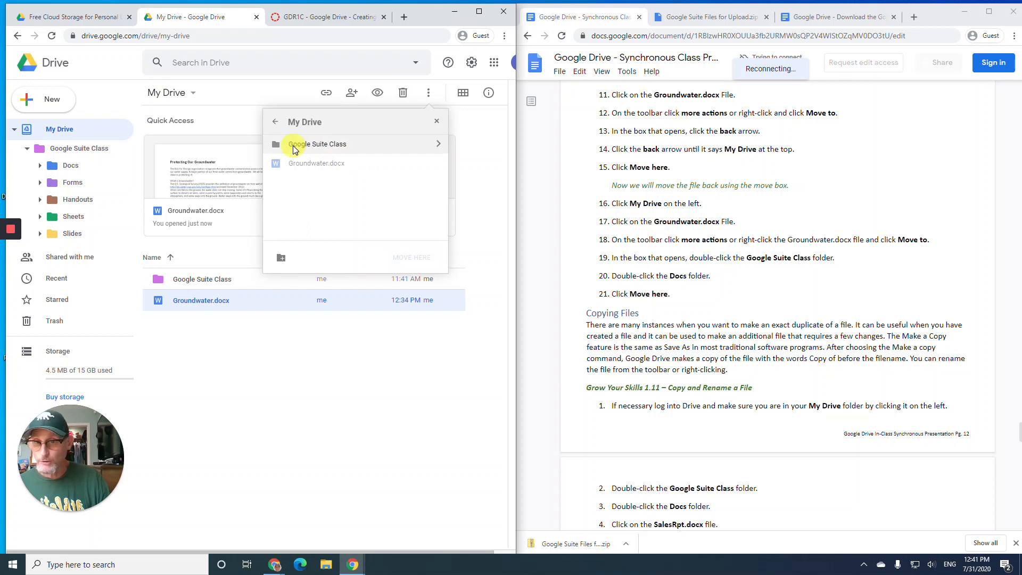
{"action": "left_click", "coordinate": [316, 146]}
{"action": "double_click", "coordinate": [316, 146]}
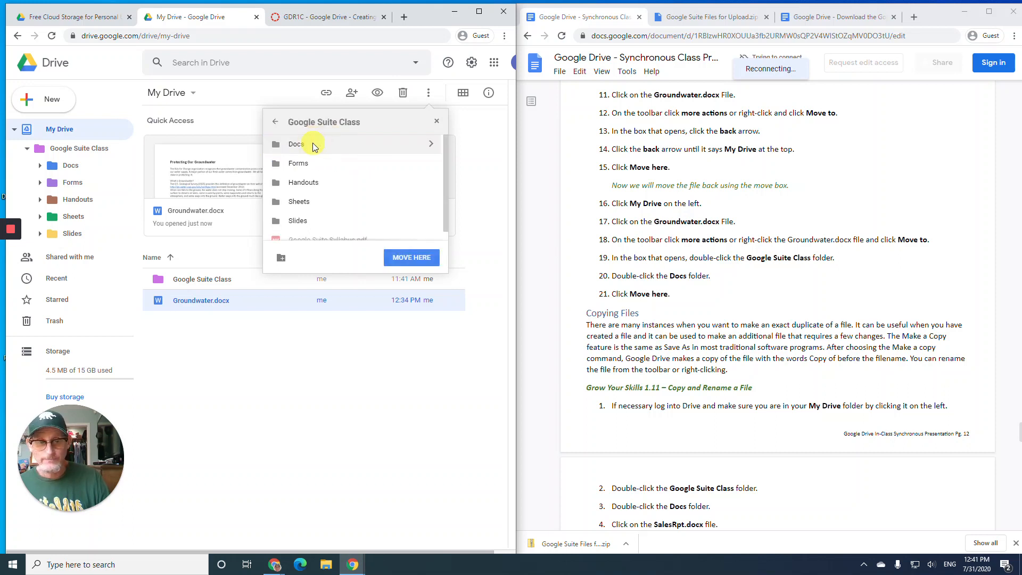
{"action": "double_click", "coordinate": [314, 144]}
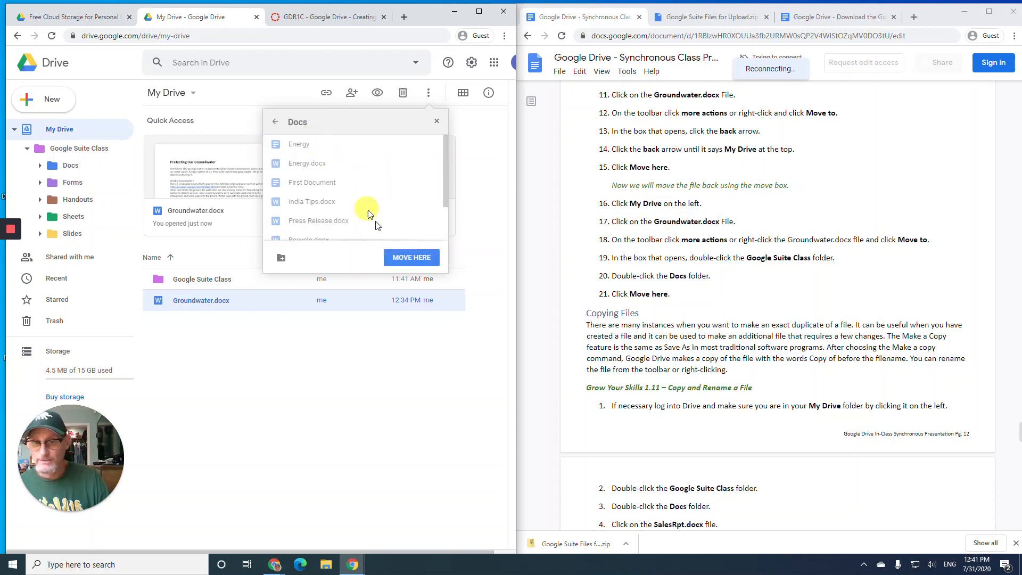
{"action": "left_click", "coordinate": [408, 260]}
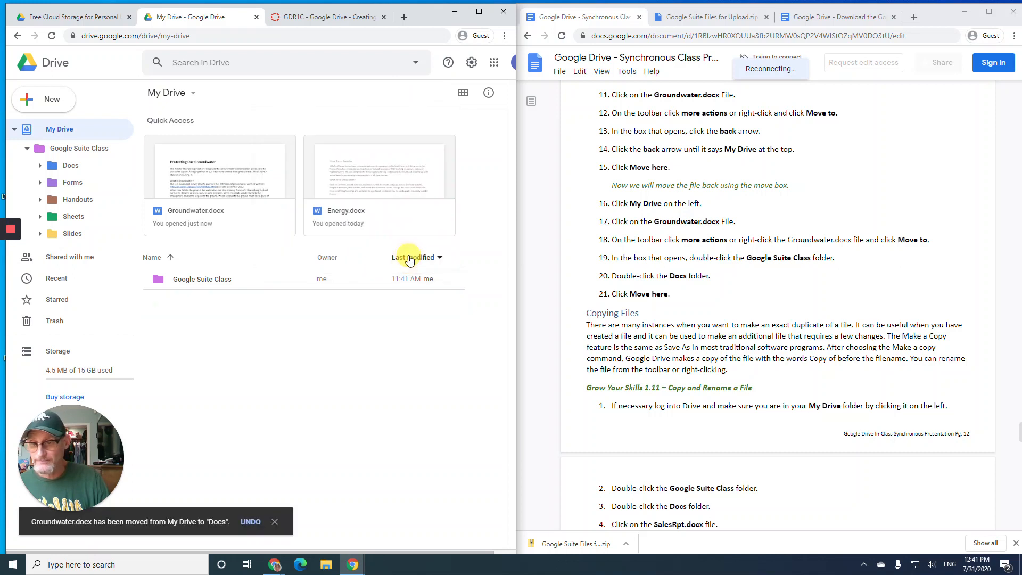
{"action": "left_click", "coordinate": [14, 129]}
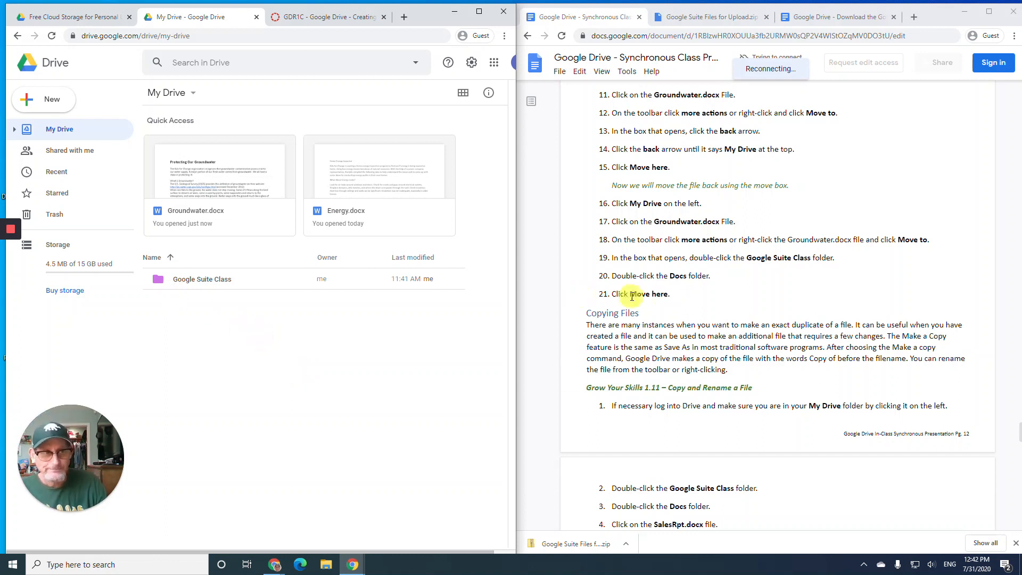
{"action": "scroll", "coordinate": [631, 296], "scroll_direction": "down", "scroll_amount": 2}
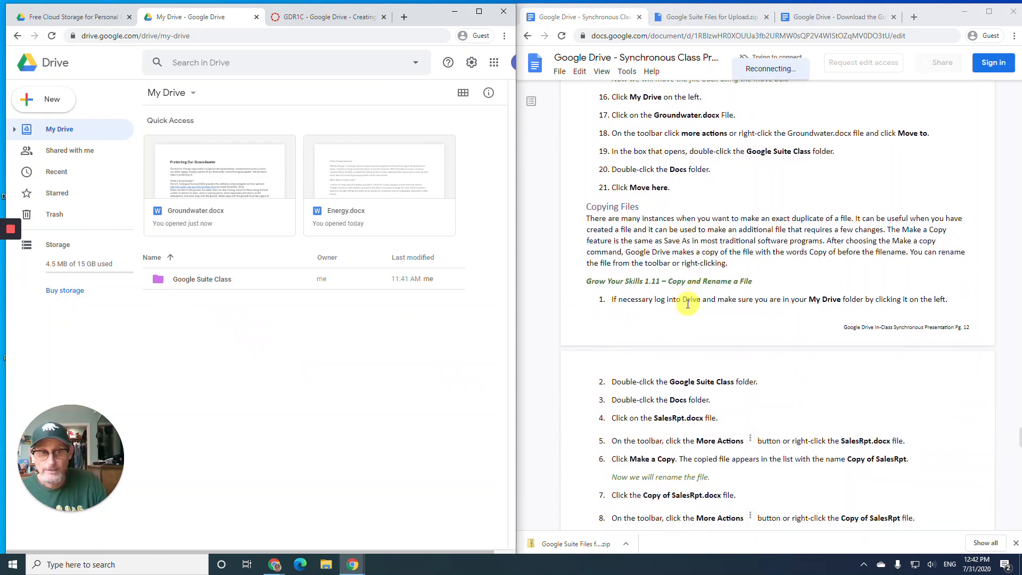
{"action": "scroll", "coordinate": [674, 304], "scroll_direction": "down", "scroll_amount": 1}
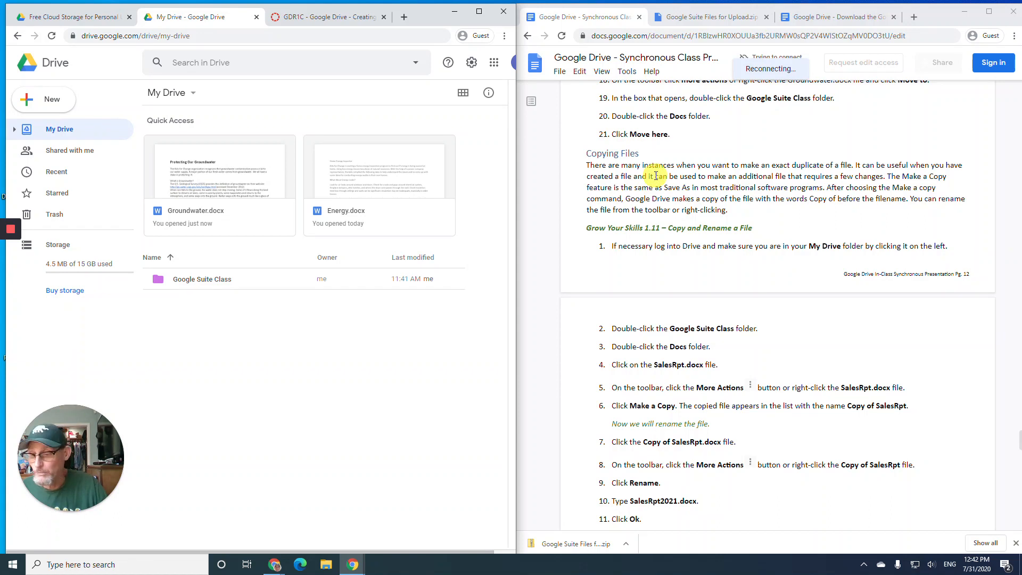
{"action": "scroll", "coordinate": [656, 176], "scroll_direction": "down", "scroll_amount": 2}
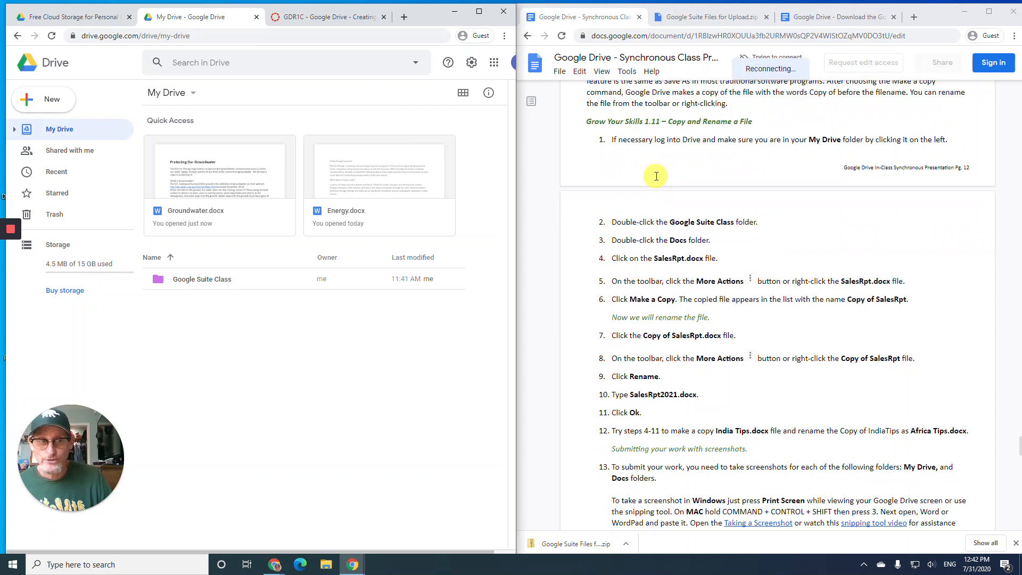
{"action": "left_click", "coordinate": [68, 128]}
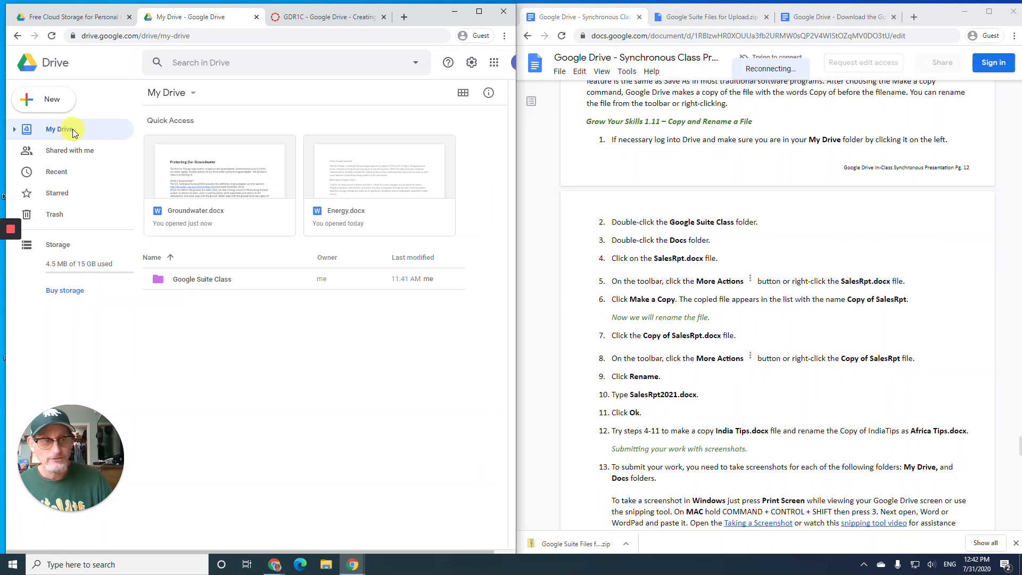
- In Google Suite Class > Docs, make a copy of SalesRpt.docx
{"action": "double_click", "coordinate": [237, 278]}
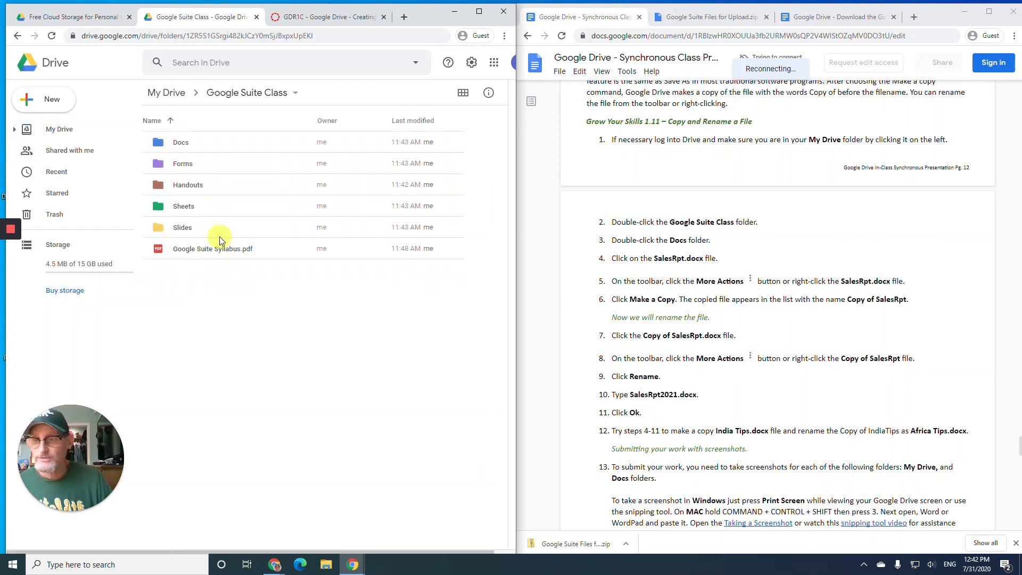
{"action": "double_click", "coordinate": [208, 143]}
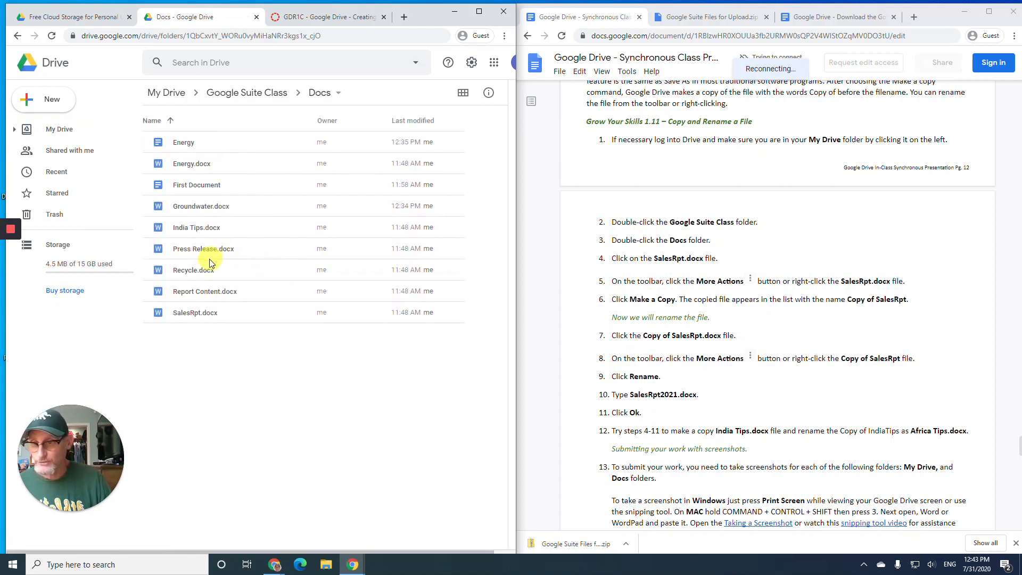
{"action": "left_click", "coordinate": [200, 311]}
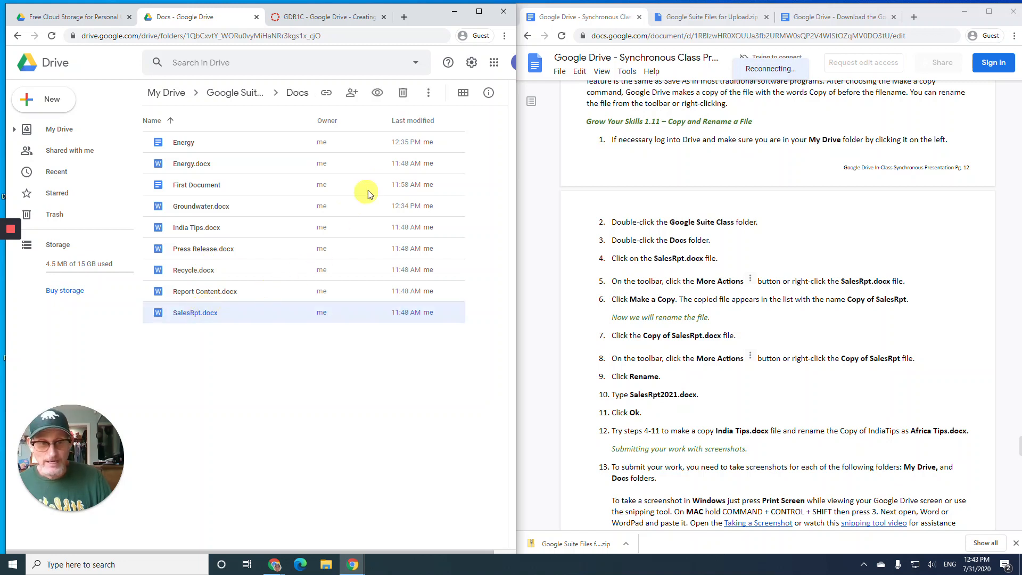
{"action": "left_click", "coordinate": [428, 93]}
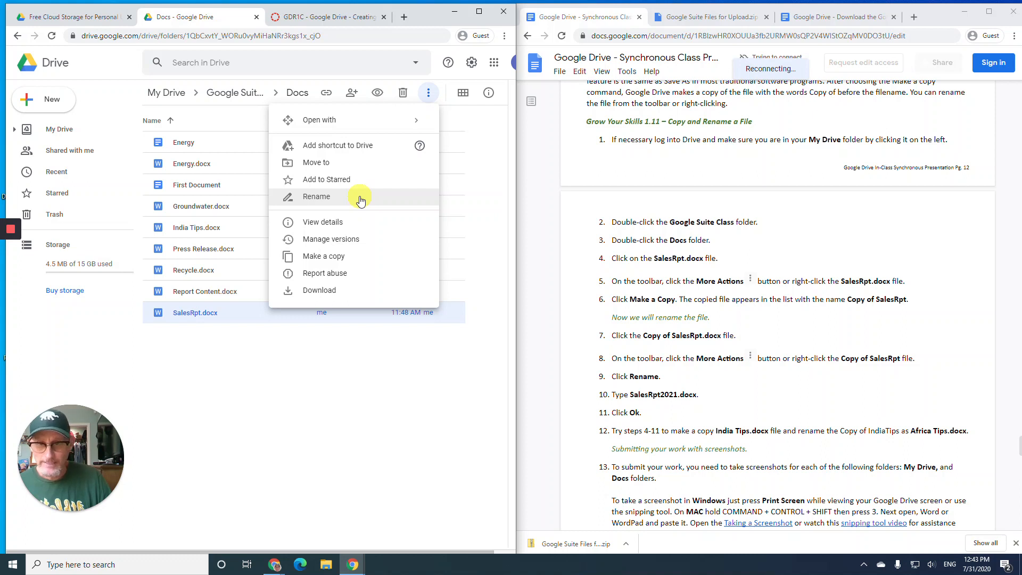
{"action": "left_click", "coordinate": [371, 257]}
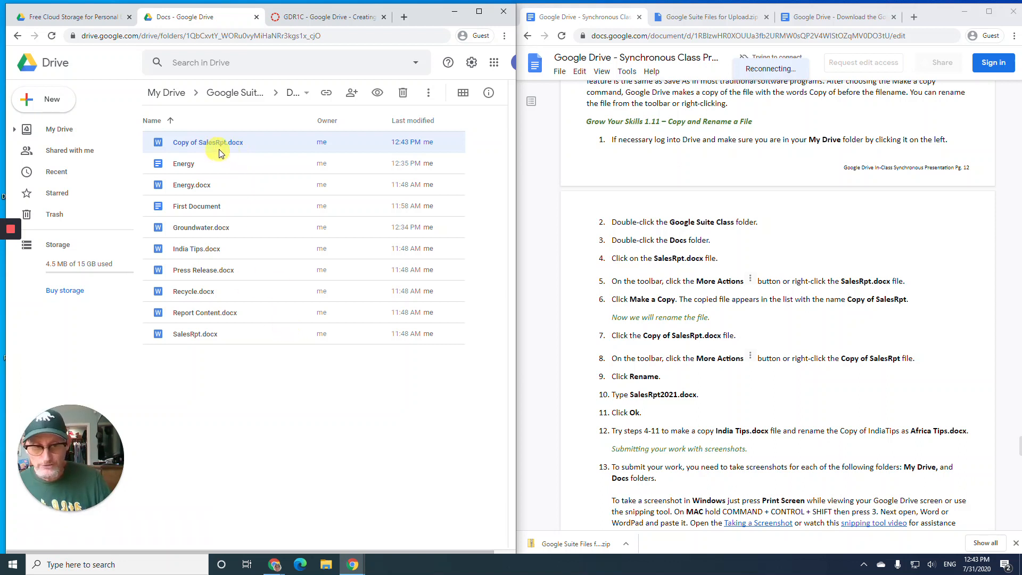
- Rename Copy of SalesRpt.docx to SalesRpt2021.docx
{"action": "left_click", "coordinate": [429, 95]}
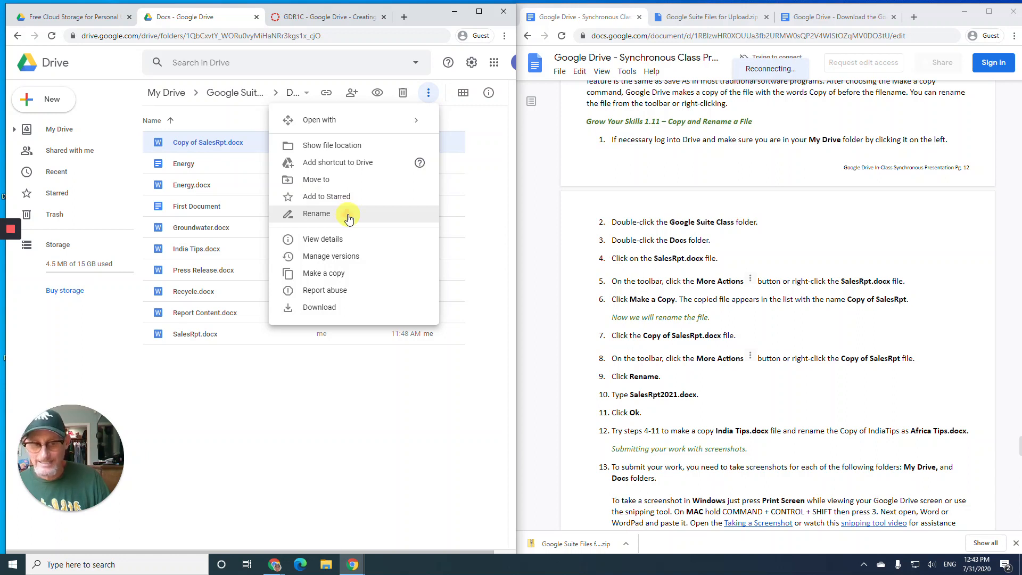
{"action": "left_click", "coordinate": [349, 216]}
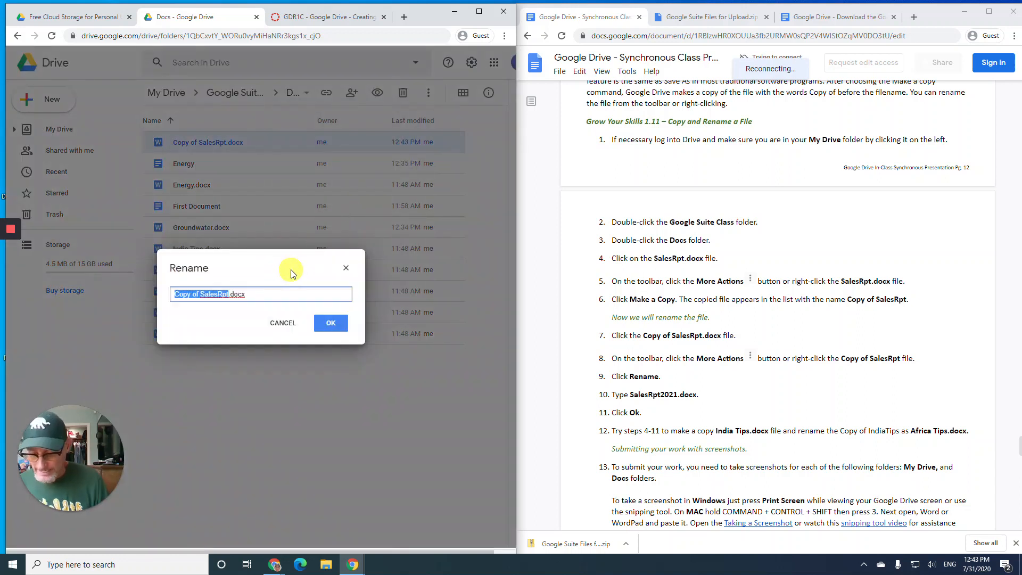
{"action": "type", "text": "SalesRpt20"}
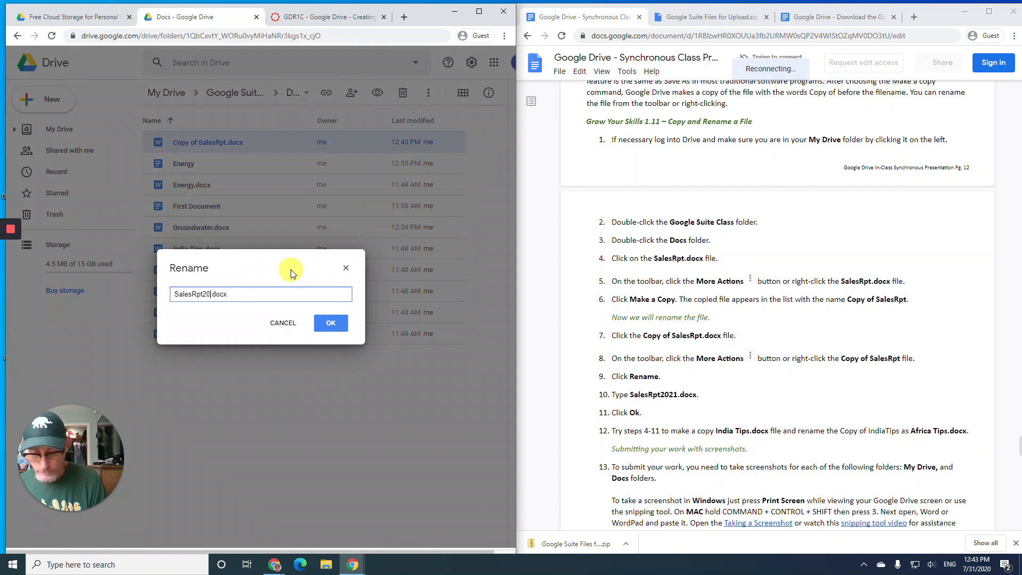
{"action": "type", "text": "21"}
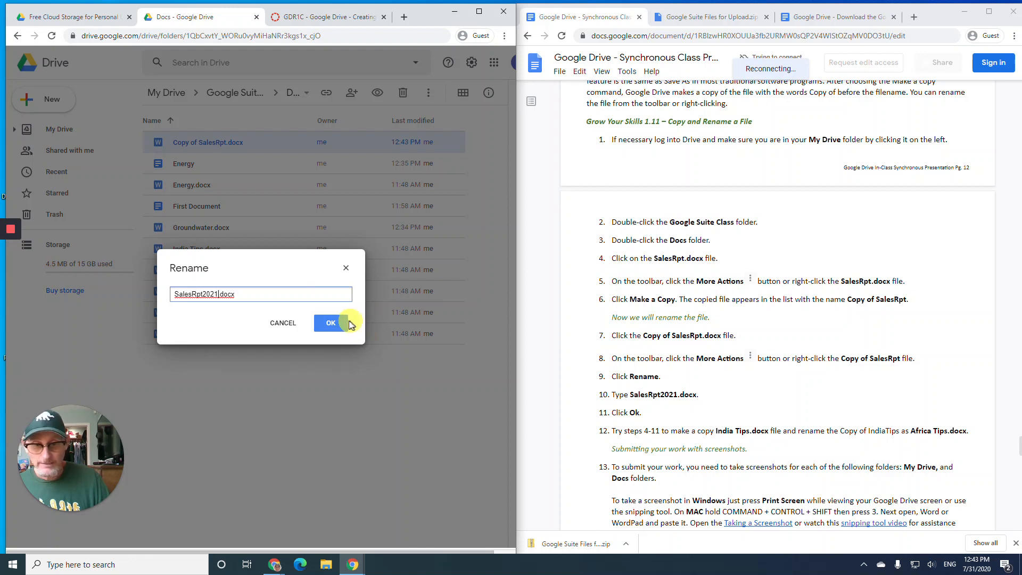
{"action": "left_click", "coordinate": [332, 326]}
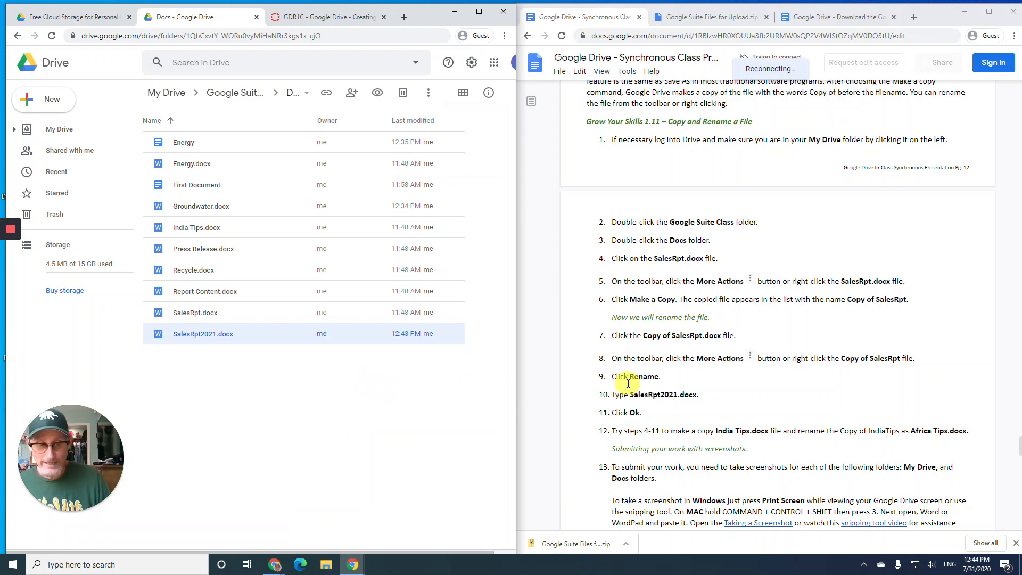
- Make a copy of India Tips.docx in the Docs folder
{"action": "scroll", "coordinate": [641, 372], "scroll_direction": "down", "scroll_amount": 1}
{"action": "scroll", "coordinate": [641, 371], "scroll_direction": "down", "scroll_amount": 1}
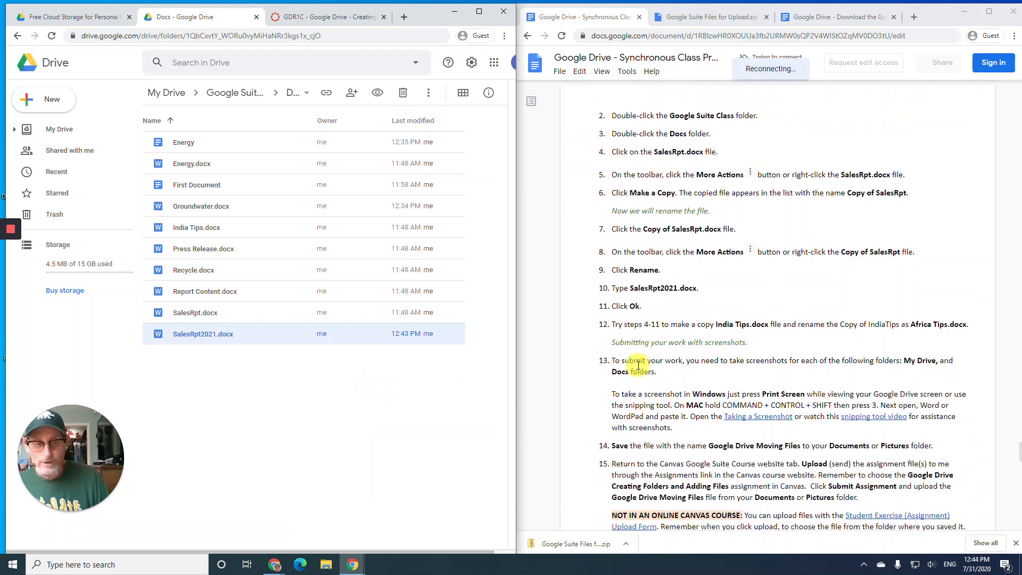
{"action": "scroll", "coordinate": [636, 363], "scroll_direction": "down", "scroll_amount": 1}
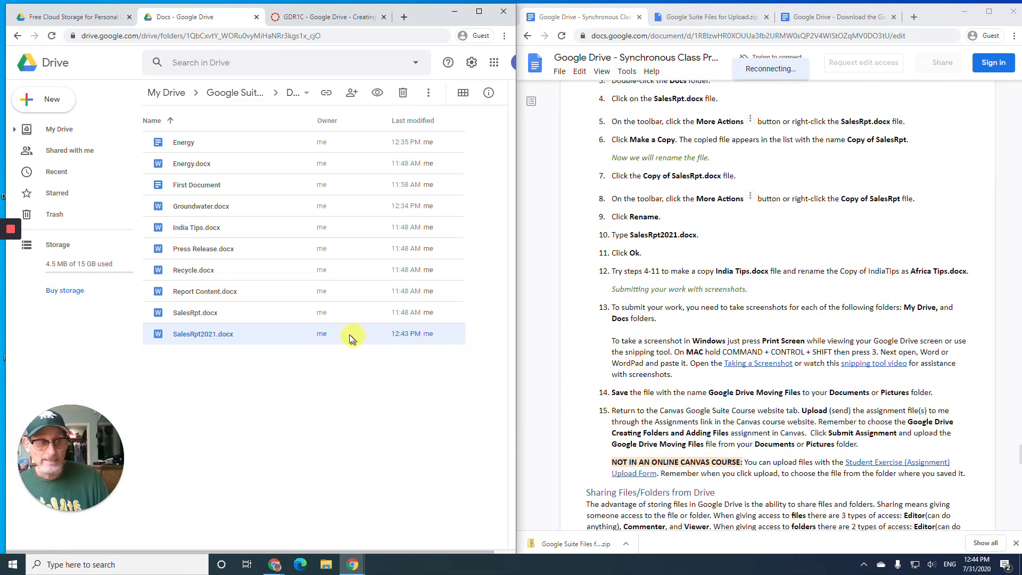
{"action": "left_click", "coordinate": [193, 228]}
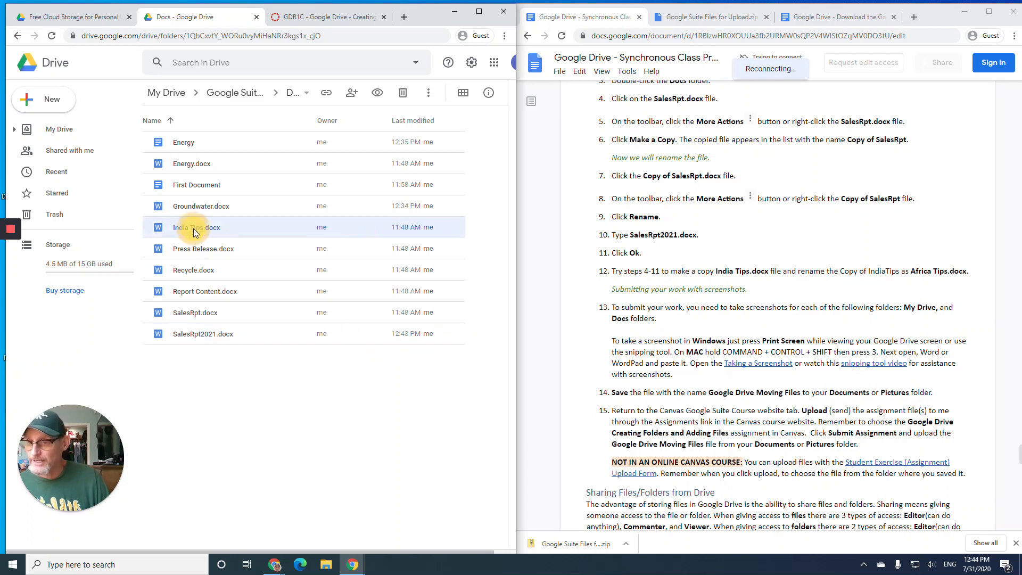
{"action": "left_click", "coordinate": [429, 94]}
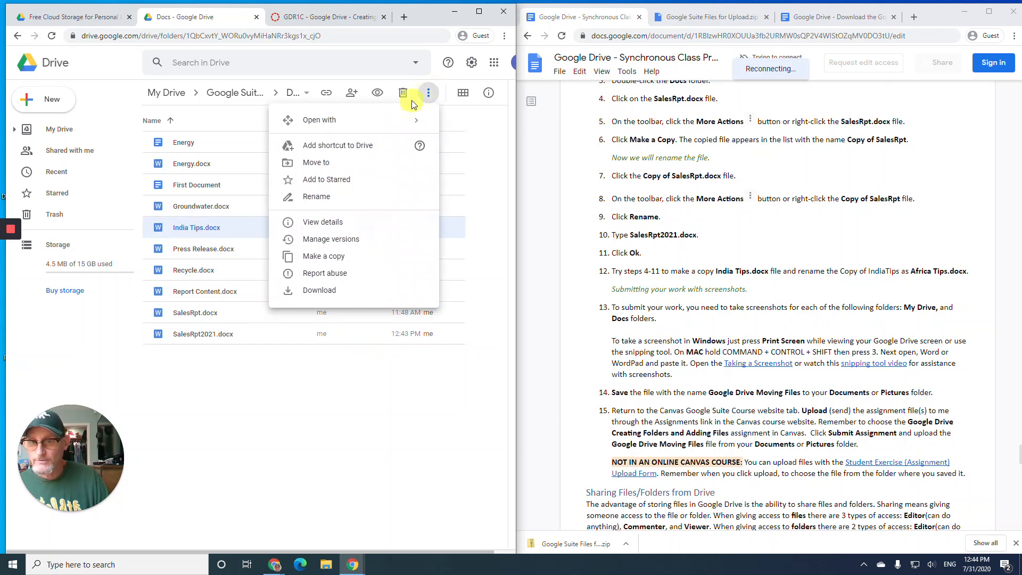
{"action": "left_click", "coordinate": [355, 258]}
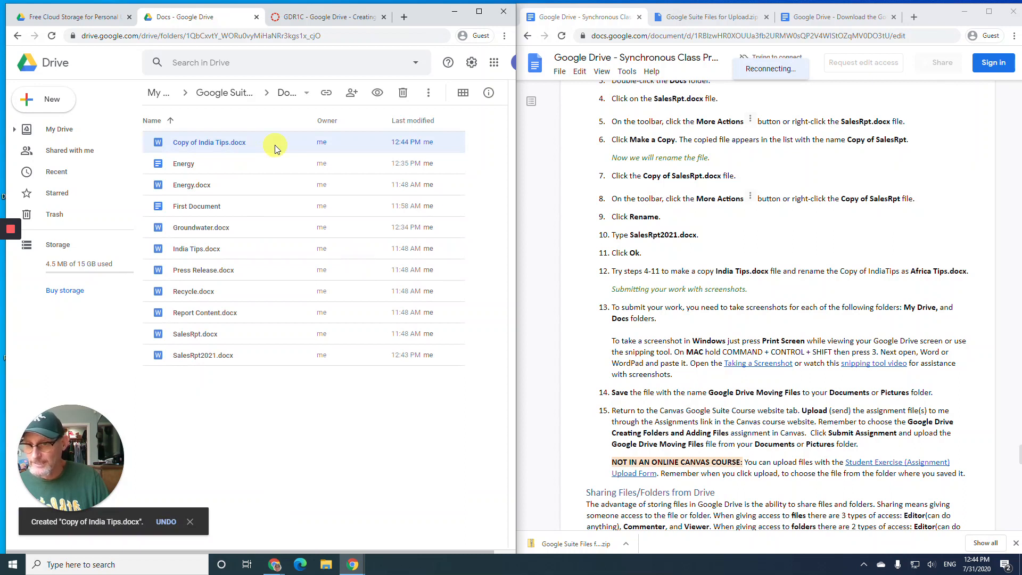
- Rename Copy of India Tips.docx to Africa Tips.docx
{"action": "left_click", "coordinate": [429, 92]}
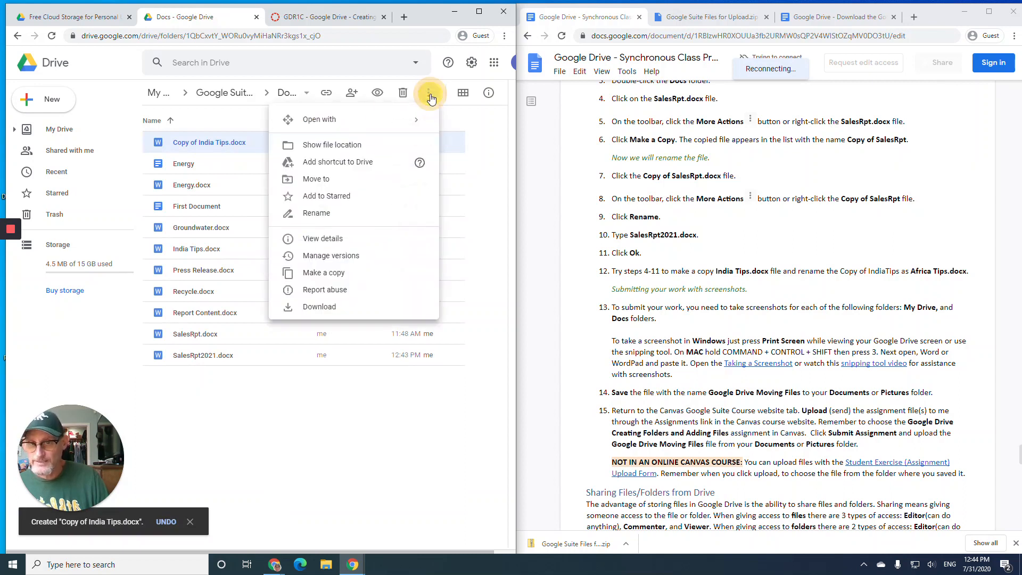
{"action": "left_click", "coordinate": [326, 213]}
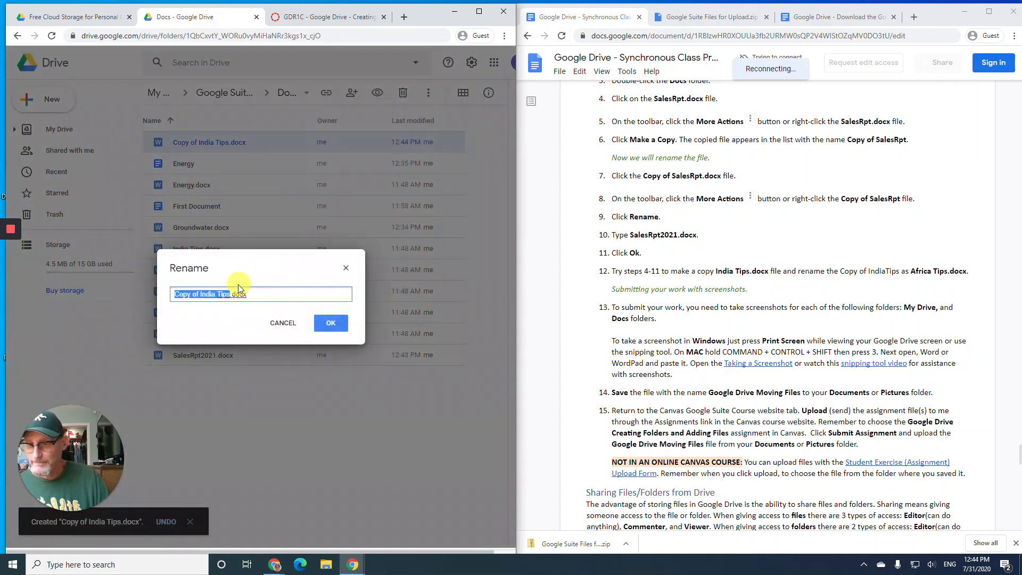
{"action": "type", "text": "Africa "}
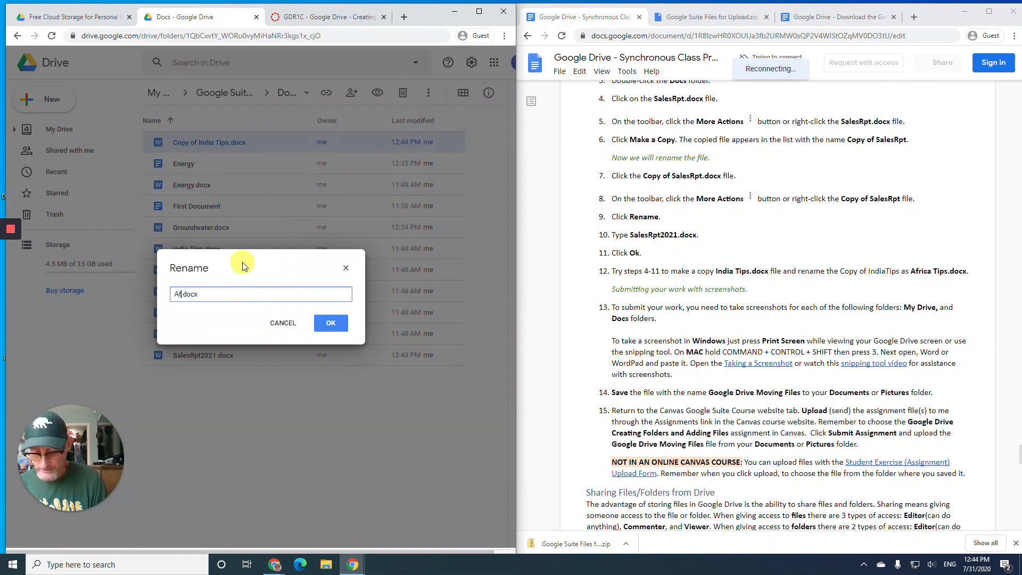
{"action": "type", "text": "Tips"}
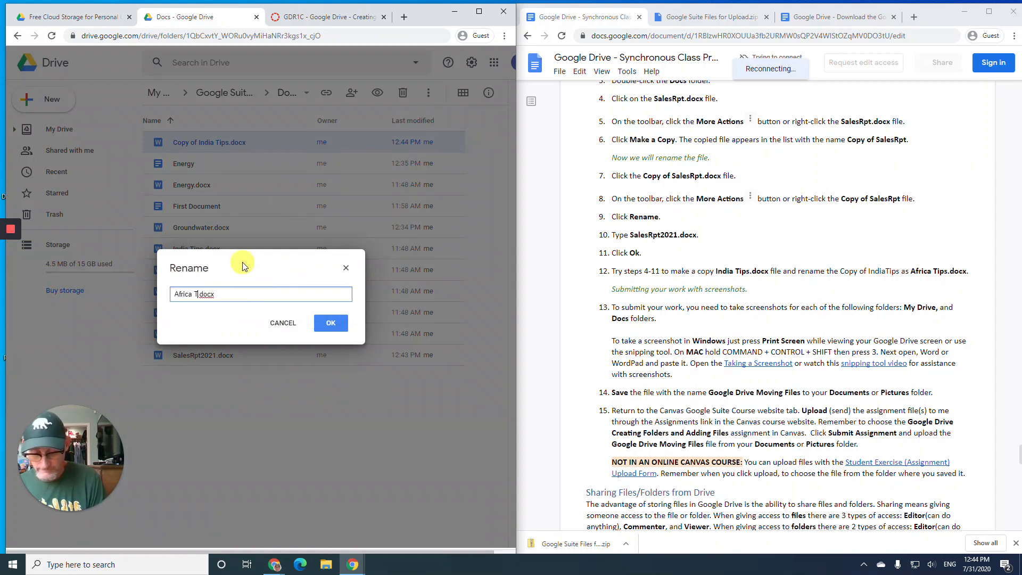
{"action": "left_click", "coordinate": [335, 323]}
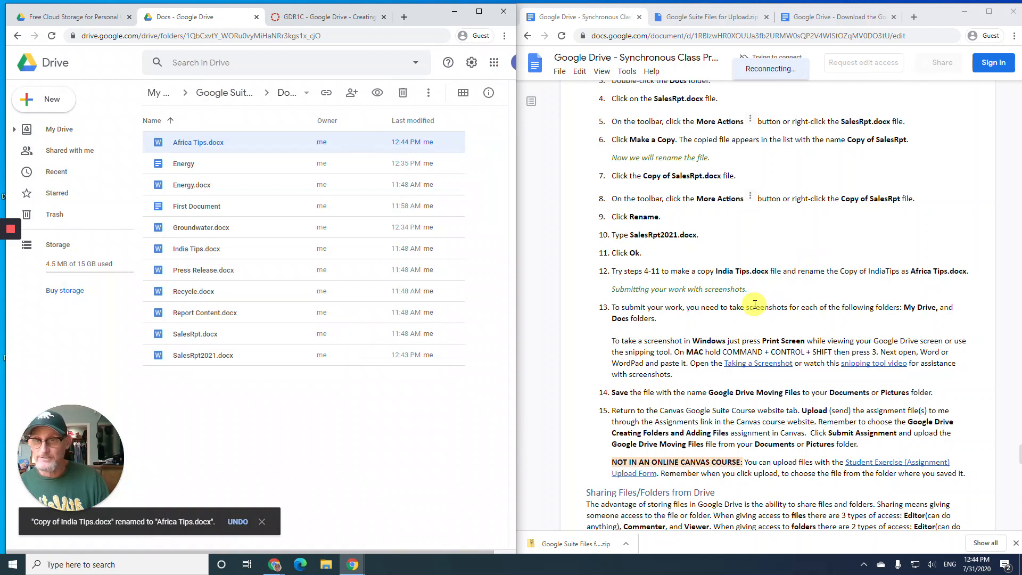
{"action": "scroll", "coordinate": [755, 305], "scroll_direction": "down", "scroll_amount": 1}
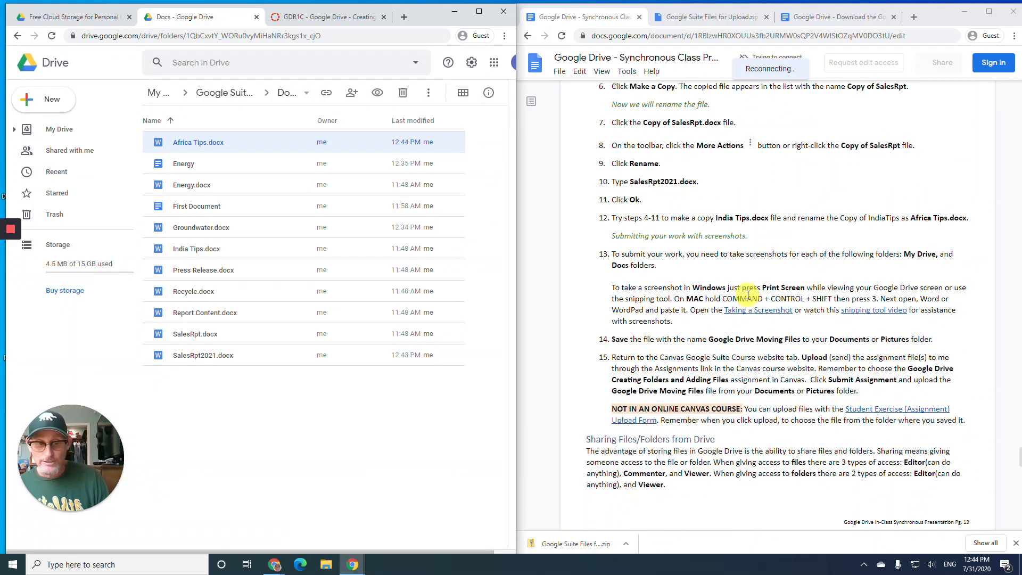
- Open the GDR1C Re-submit Assignment upload form in Canvas, dismiss the file picker, then return to the Drive Docs folder
{"action": "left_click", "coordinate": [316, 21]}
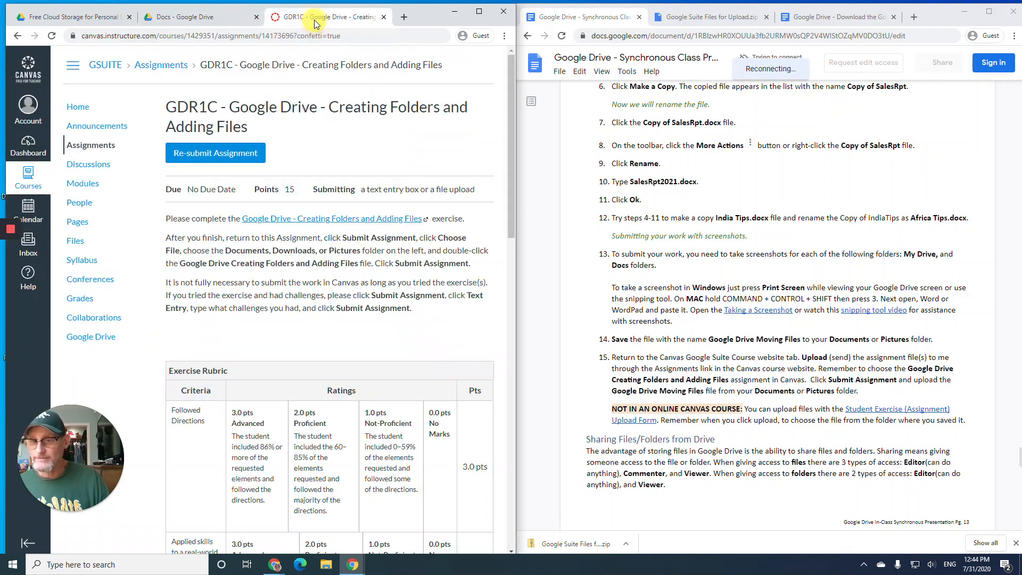
{"action": "left_click", "coordinate": [230, 158]}
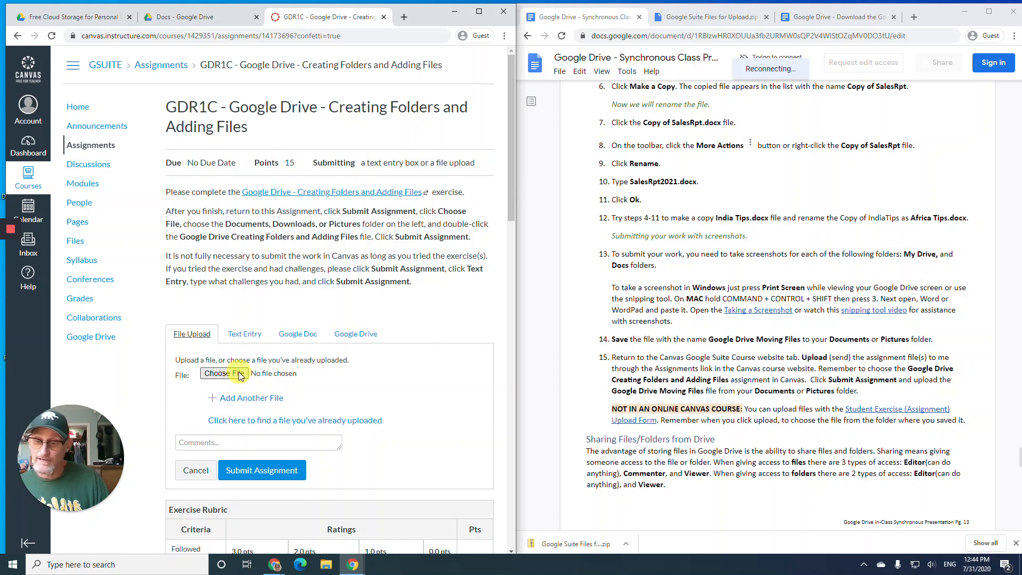
{"action": "scroll", "coordinate": [245, 369], "scroll_direction": "down", "scroll_amount": 3}
{"action": "scroll", "coordinate": [234, 352], "scroll_direction": "up", "scroll_amount": 2}
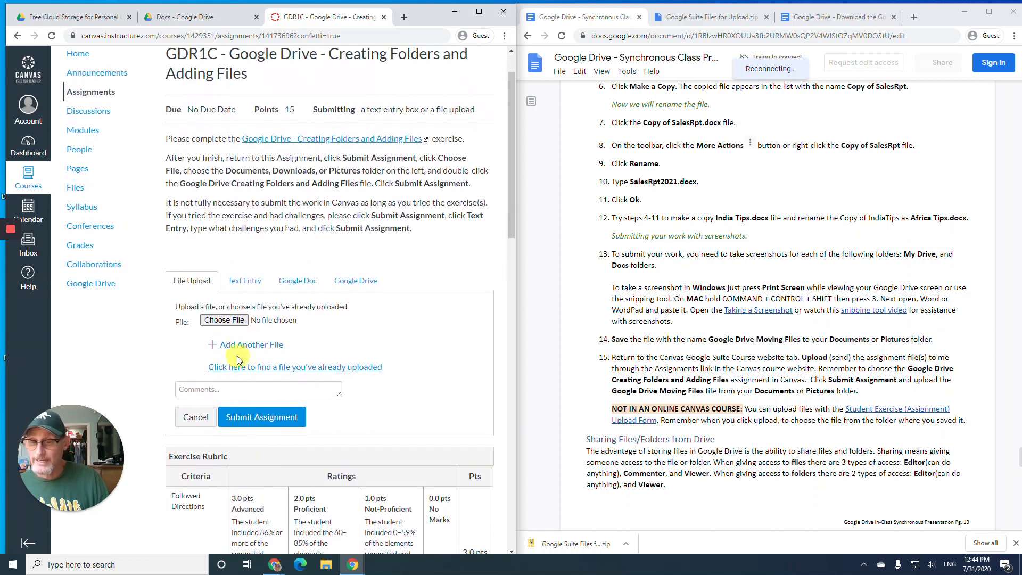
{"action": "left_click", "coordinate": [223, 321]}
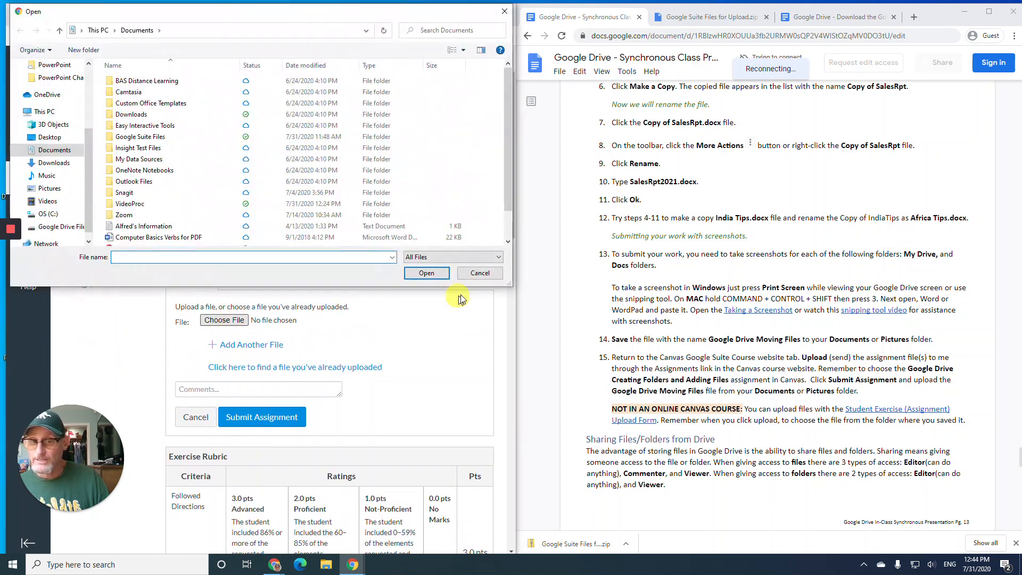
{"action": "left_click", "coordinate": [472, 281]}
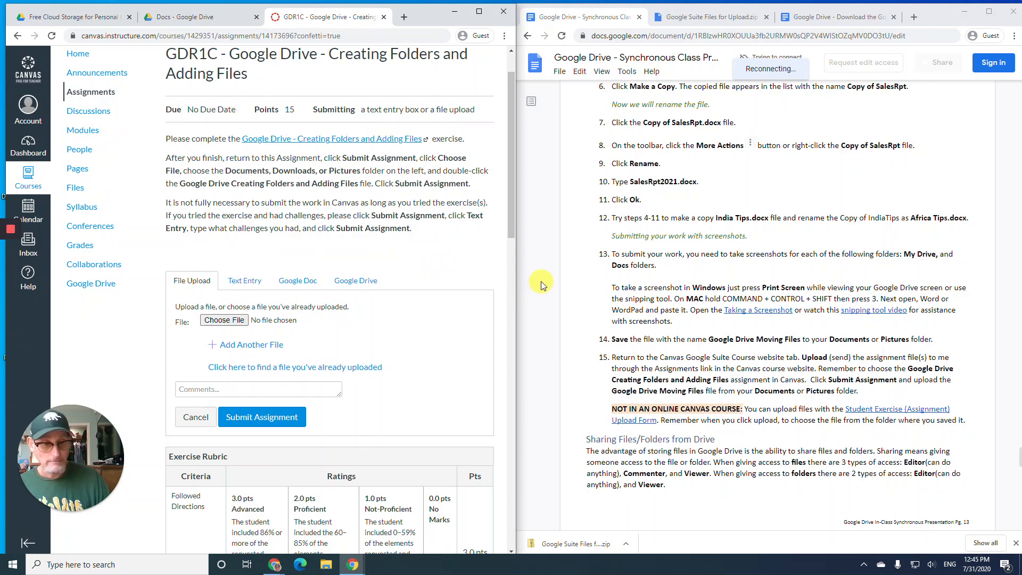
{"action": "mouse_move", "coordinate": [16, 290]}
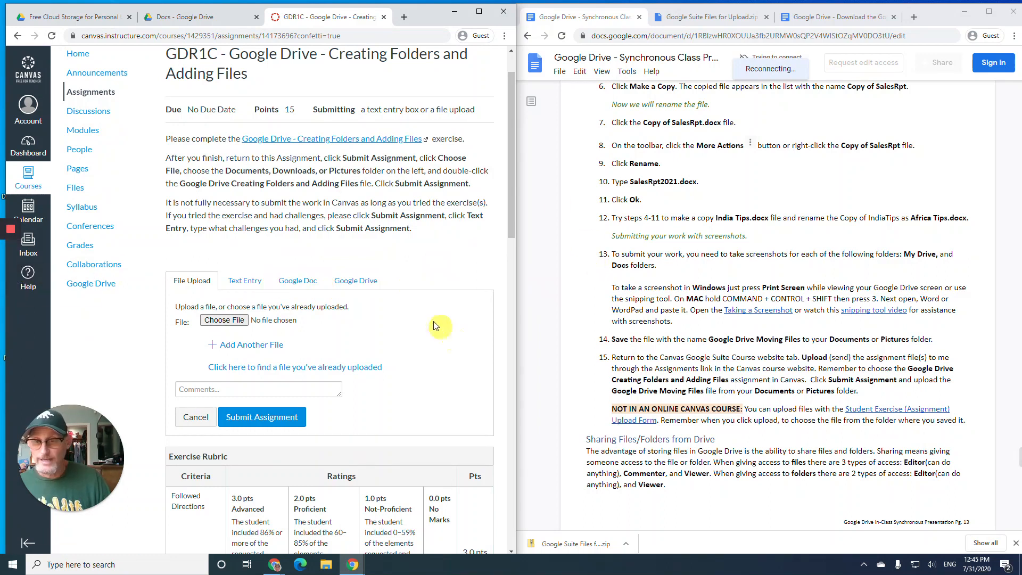
{"action": "left_click", "coordinate": [193, 23]}
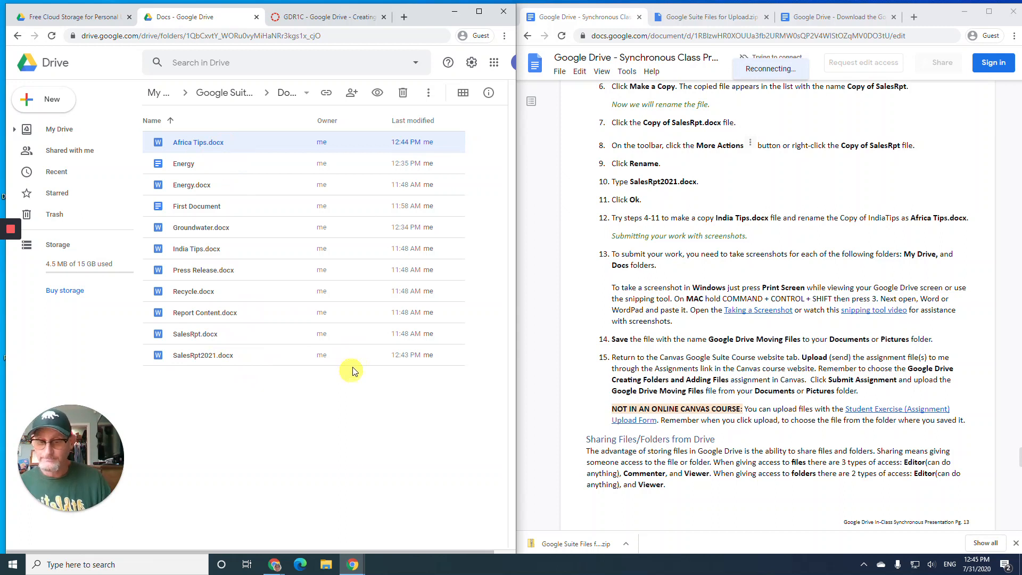
- Launch Microsoft Word from the W section of the Start menu app list
{"action": "left_click", "coordinate": [13, 564]}
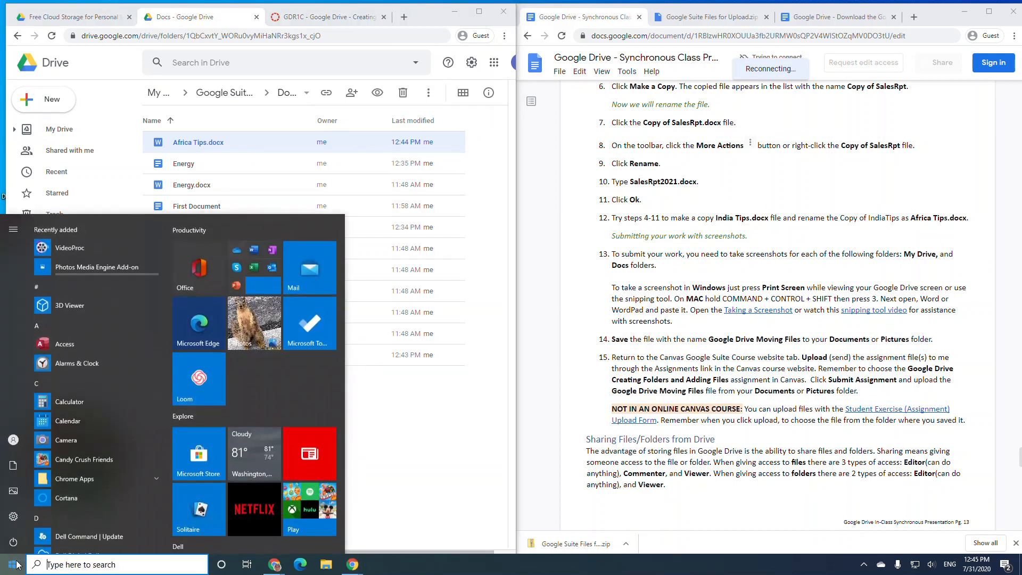
{"action": "scroll", "coordinate": [164, 424], "scroll_direction": "down", "scroll_amount": 3}
{"action": "scroll", "coordinate": [163, 425], "scroll_direction": "down", "scroll_amount": 10}
{"action": "scroll", "coordinate": [161, 427], "scroll_direction": "down", "scroll_amount": 10}
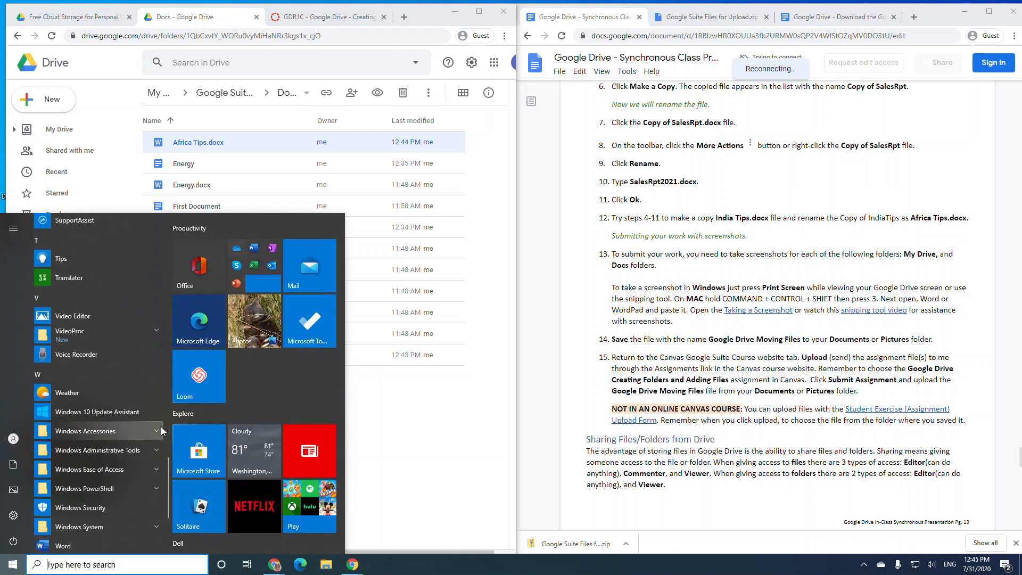
{"action": "scroll", "coordinate": [133, 394], "scroll_direction": "down", "scroll_amount": 3}
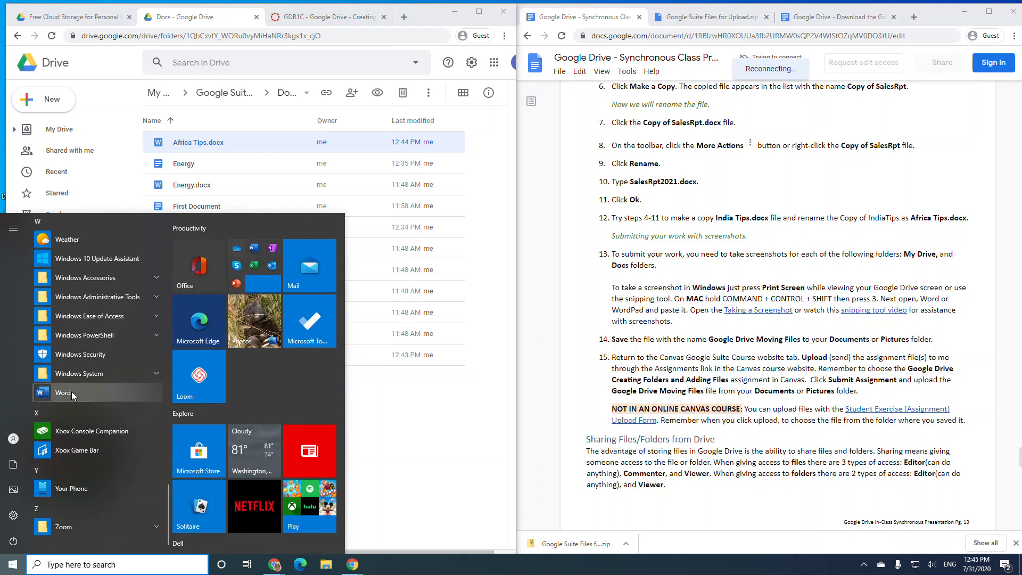
{"action": "left_click", "coordinate": [63, 393]}
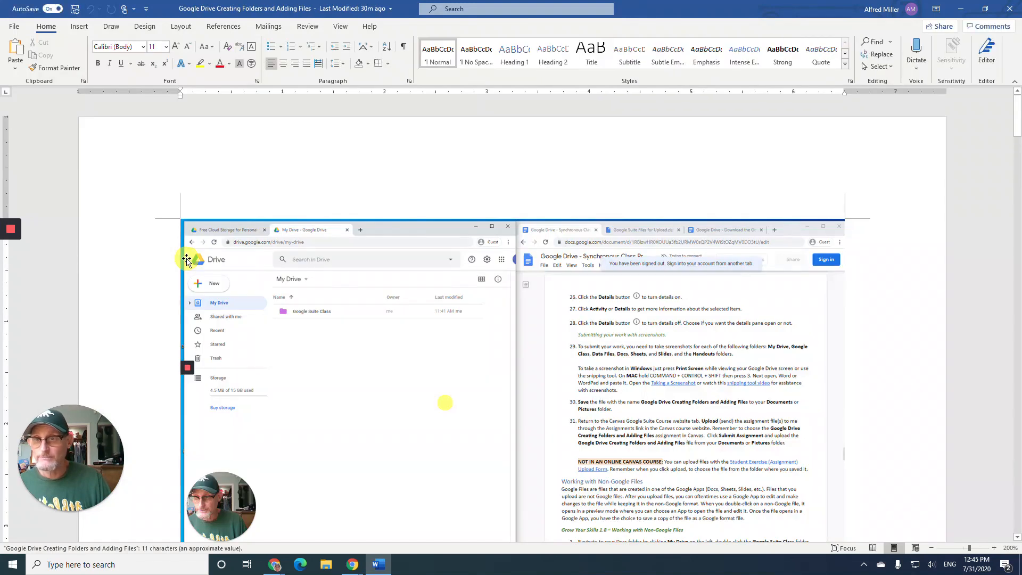
- Paste the Docs folder screenshot on a new line below the last picture, then bring Google Drive forward
{"action": "scroll", "coordinate": [298, 255], "scroll_direction": "down", "scroll_amount": 15}
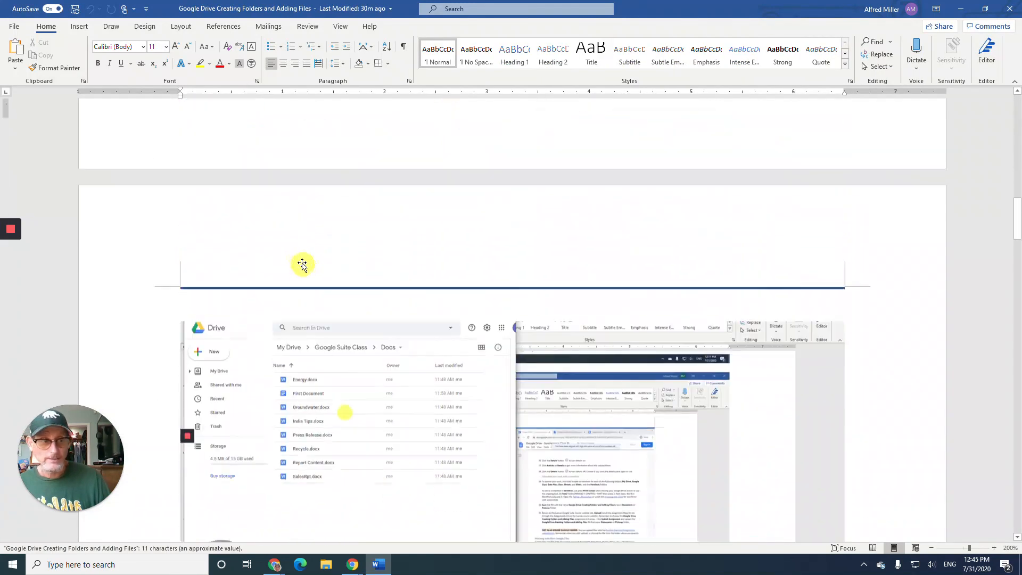
{"action": "scroll", "coordinate": [298, 245], "scroll_direction": "down", "scroll_amount": 15}
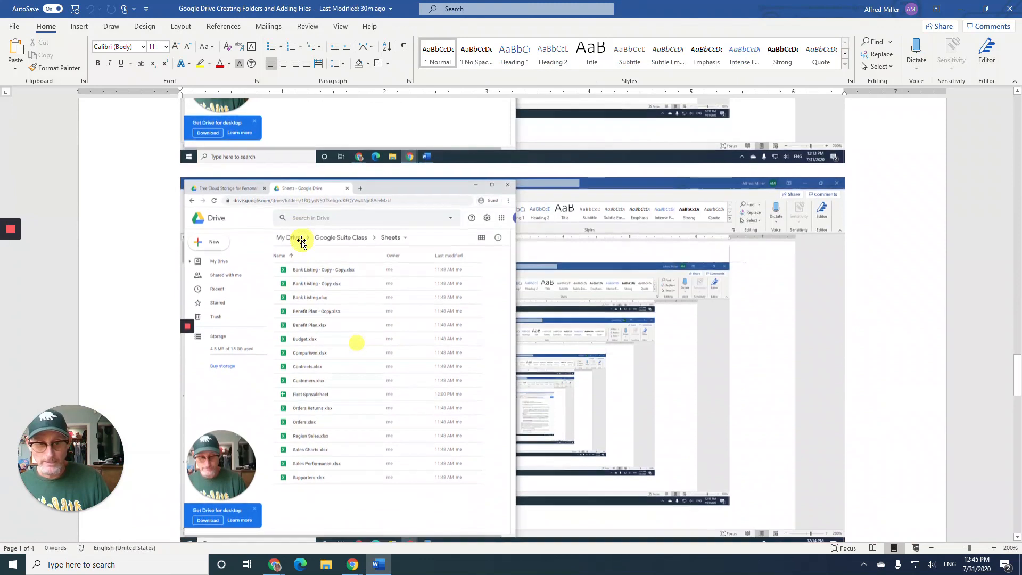
{"action": "scroll", "coordinate": [302, 241], "scroll_direction": "down", "scroll_amount": 15}
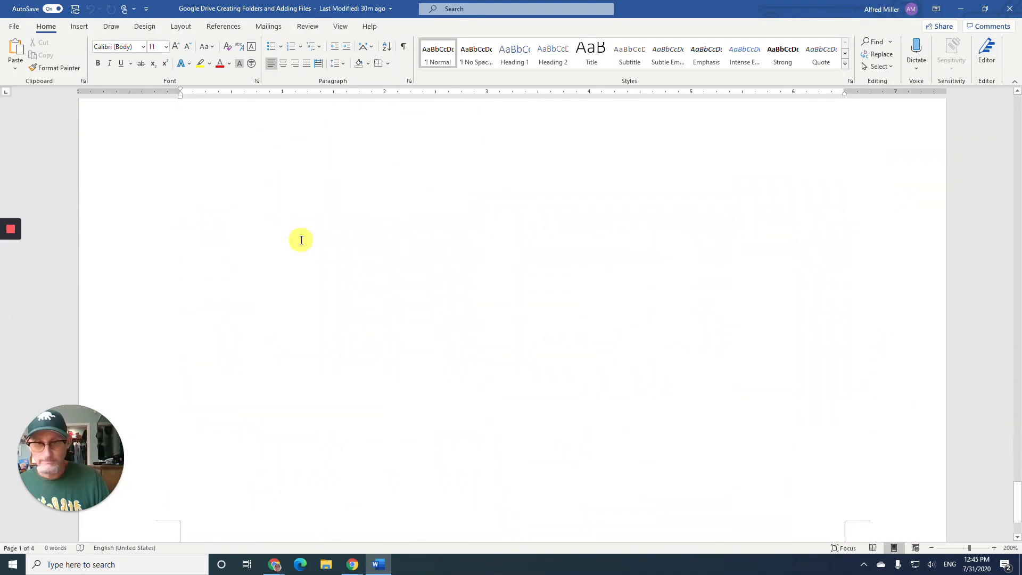
{"action": "left_click", "coordinate": [301, 239]}
{"action": "scroll", "coordinate": [299, 240], "scroll_direction": "up", "scroll_amount": 5}
{"action": "scroll", "coordinate": [294, 261], "scroll_direction": "down", "scroll_amount": 1}
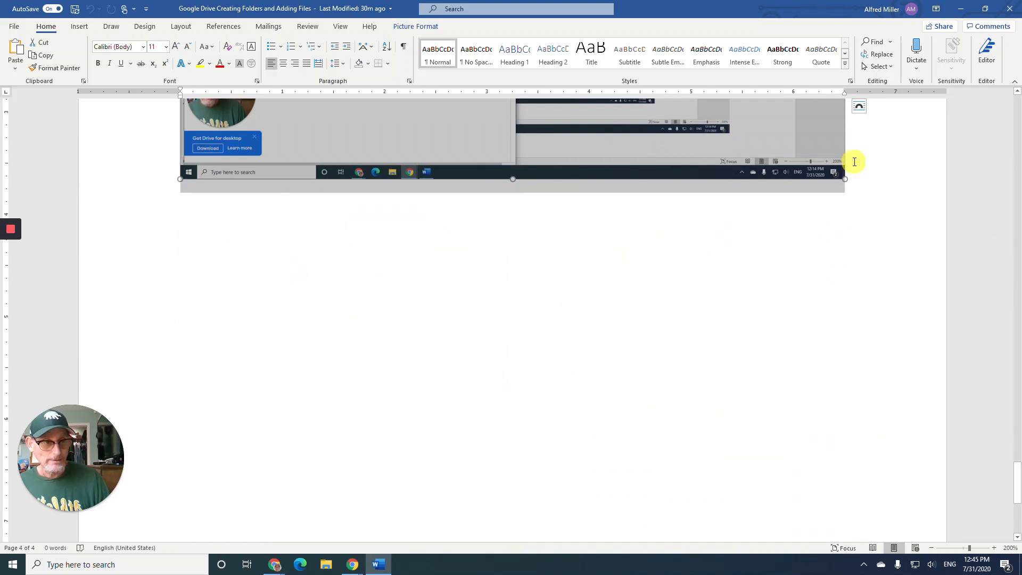
{"action": "left_click", "coordinate": [845, 196]}
{"action": "key", "text": "Return"}
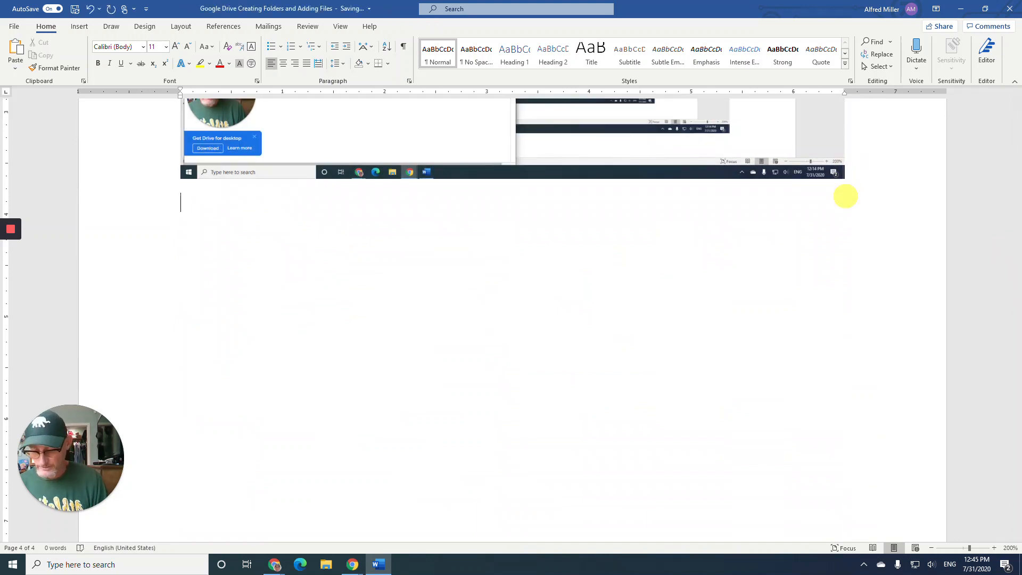
{"action": "key", "text": "ctrl+v"}
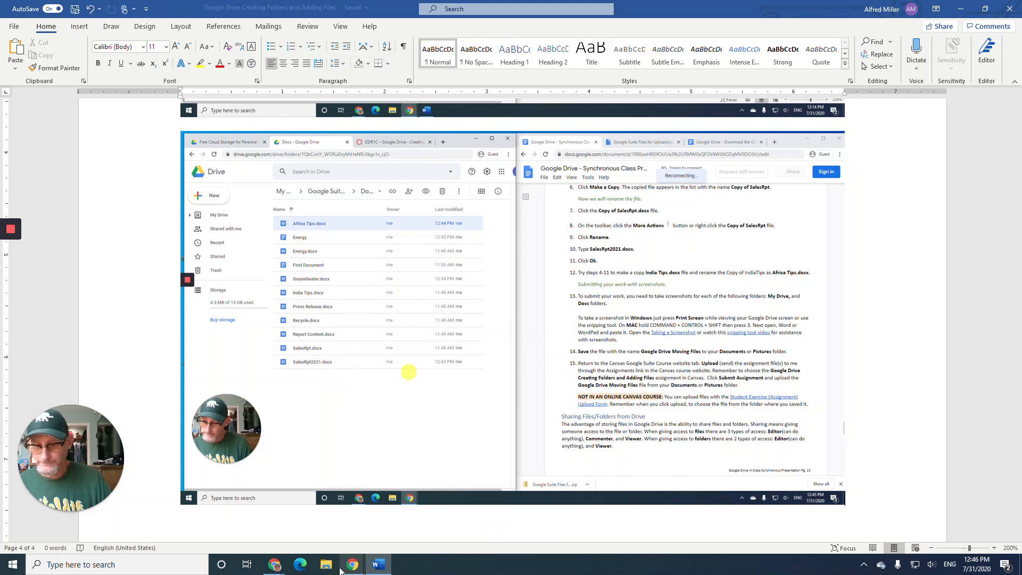
{"action": "mouse_move", "coordinate": [350, 569]}
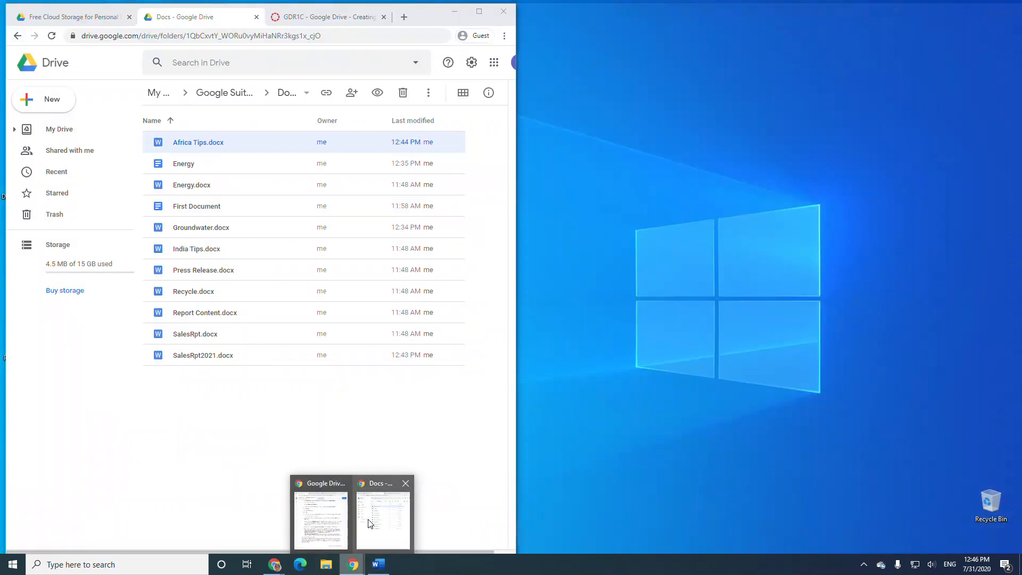
{"action": "left_click", "coordinate": [355, 535]}
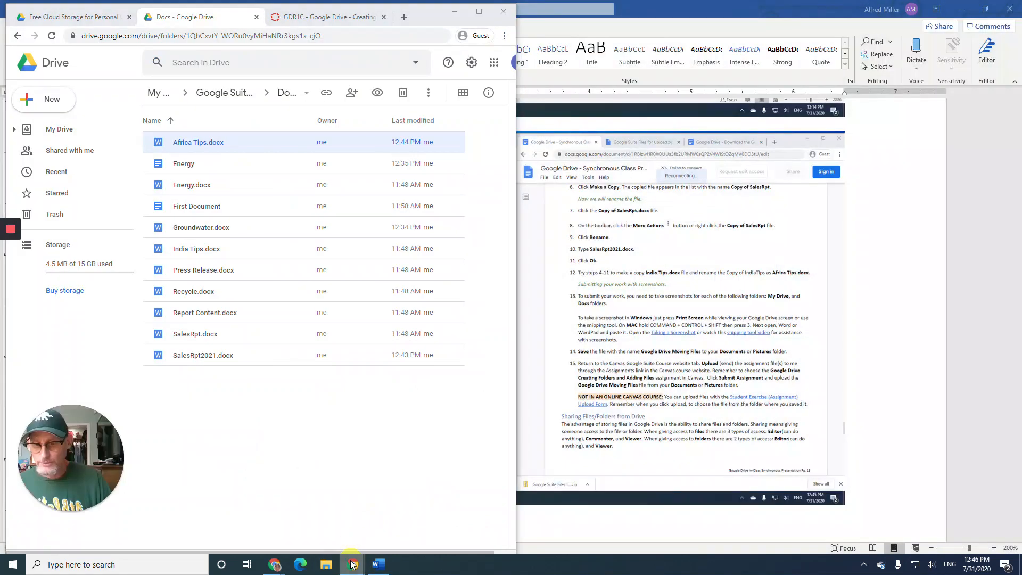
- Bring the class instructions document alongside, read through it, then switch to the Canvas GDR1C page
{"action": "mouse_move", "coordinate": [353, 563]}
{"action": "left_click", "coordinate": [333, 527]}
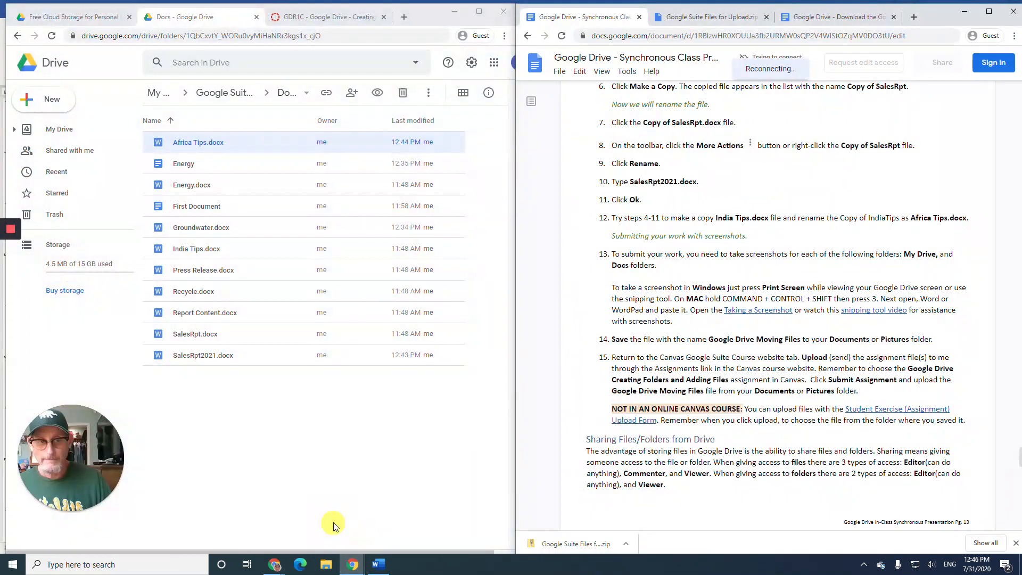
{"action": "scroll", "coordinate": [662, 339], "scroll_direction": "down", "scroll_amount": 4}
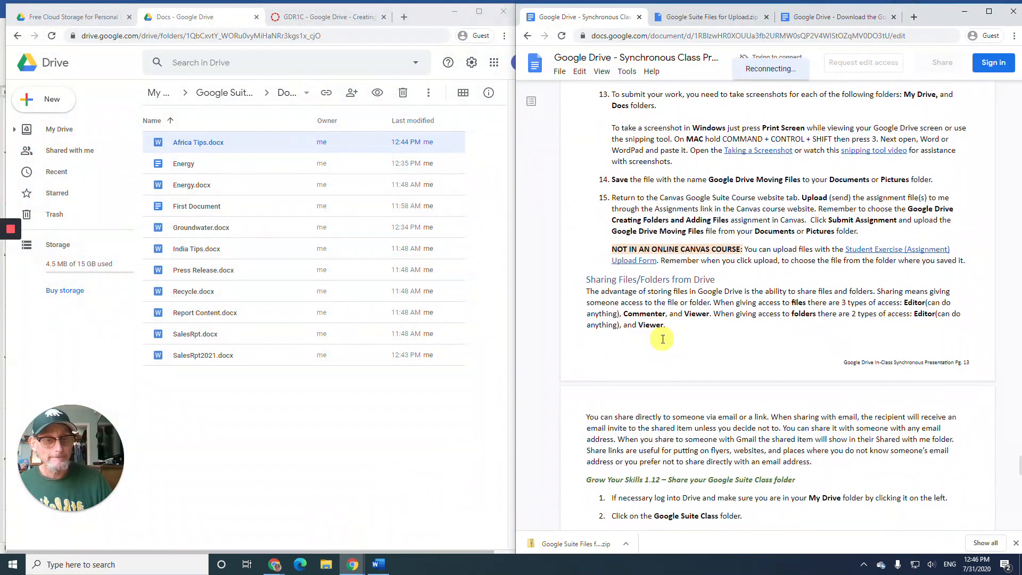
{"action": "scroll", "coordinate": [665, 334], "scroll_direction": "down", "scroll_amount": 5}
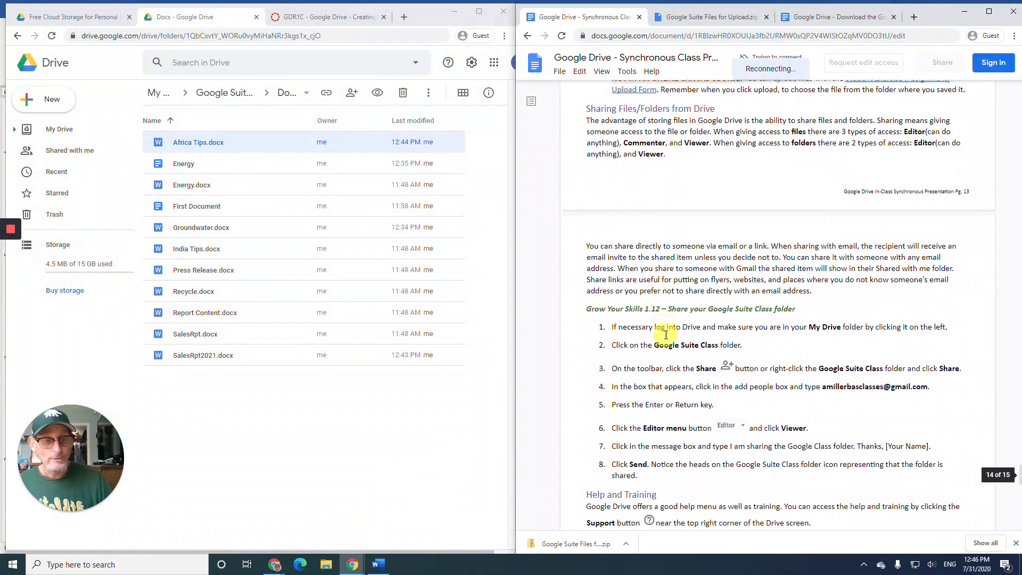
{"action": "scroll", "coordinate": [665, 335], "scroll_direction": "down", "scroll_amount": 3}
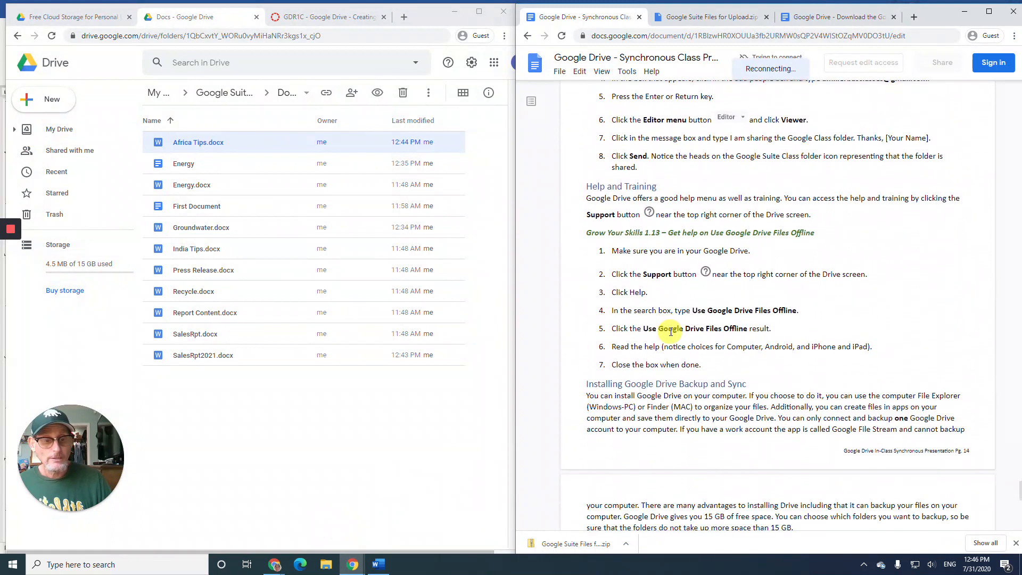
{"action": "scroll", "coordinate": [671, 330], "scroll_direction": "up", "scroll_amount": 12}
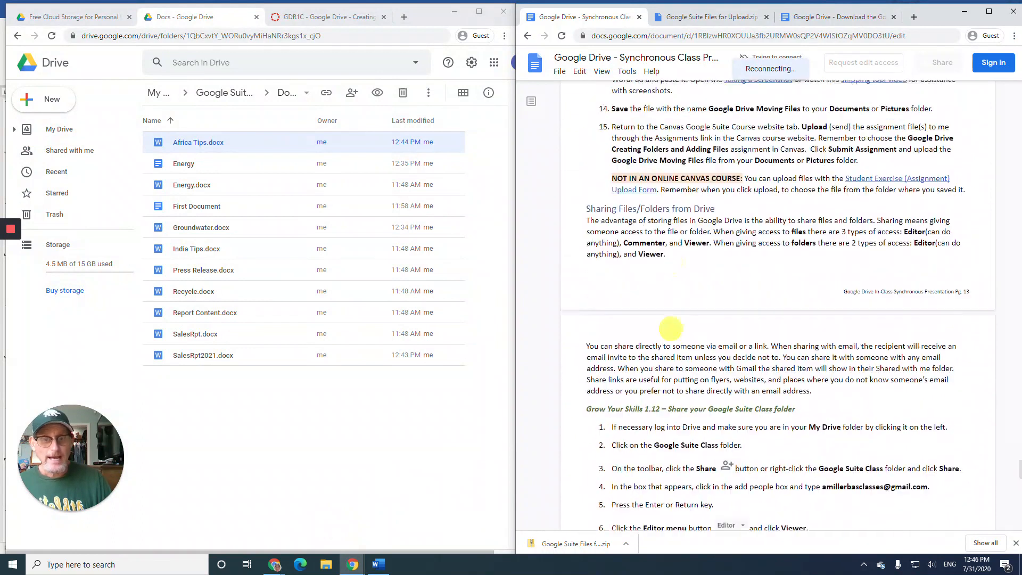
{"action": "left_click", "coordinate": [319, 18]}
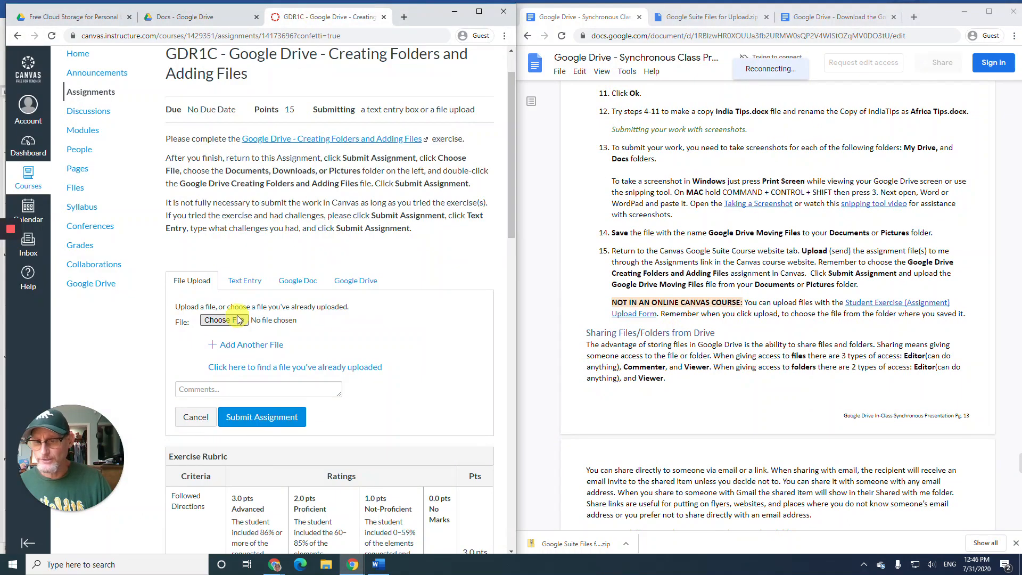
- Close Word and attach Google Drive Creating Folders and Adding Files.docx to the GDR1C upload form
{"action": "left_click", "coordinate": [378, 565]}
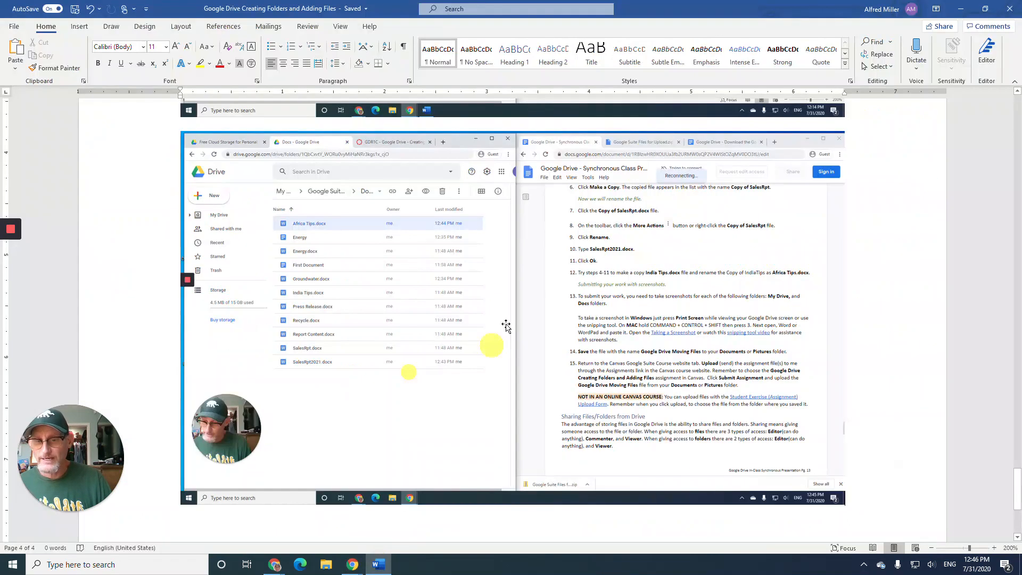
{"action": "left_click", "coordinate": [1013, 14]}
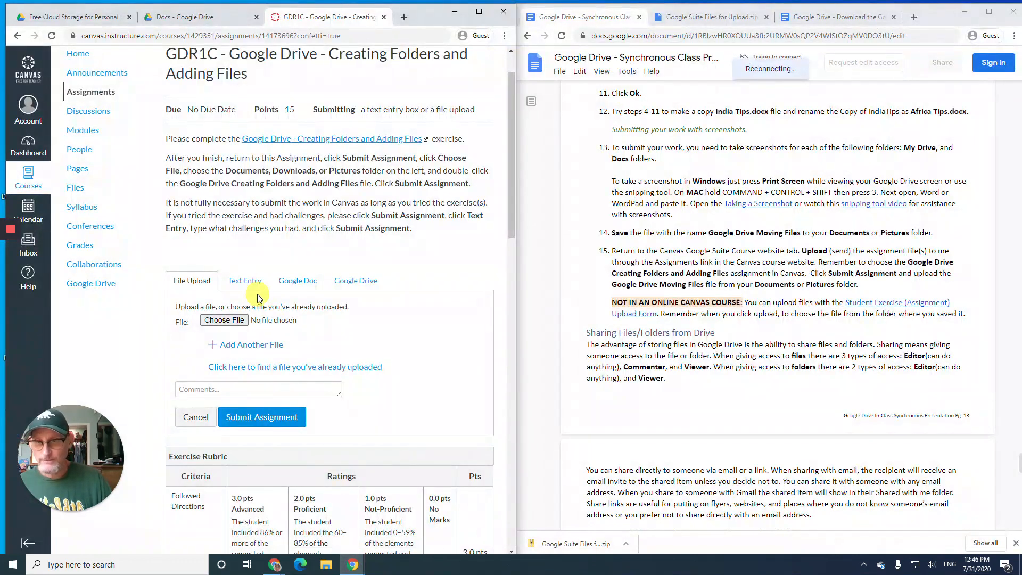
{"action": "left_click", "coordinate": [231, 321]}
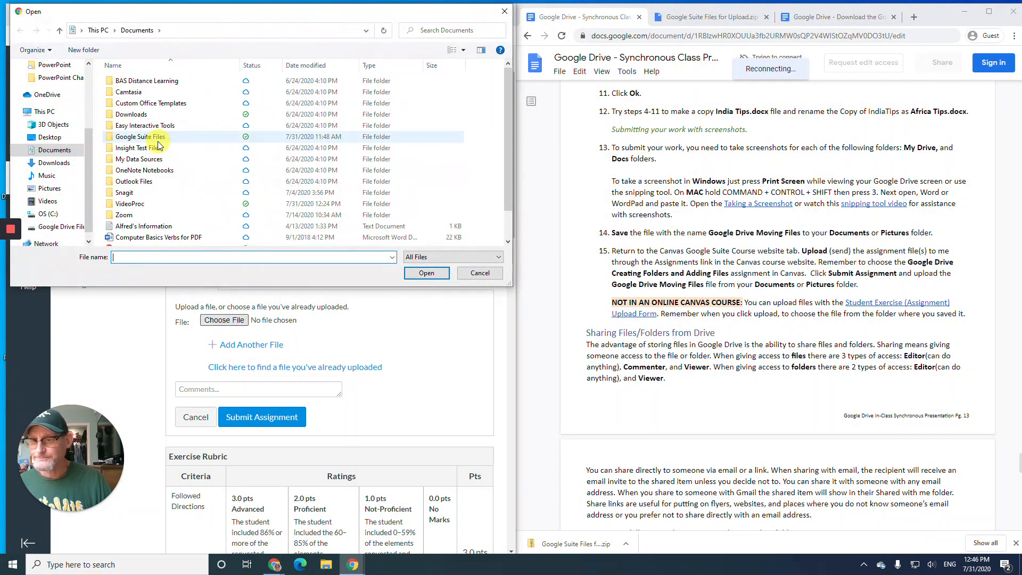
{"action": "scroll", "coordinate": [158, 145], "scroll_direction": "down", "scroll_amount": 1}
{"action": "left_click", "coordinate": [187, 229]}
{"action": "left_click", "coordinate": [426, 273]}
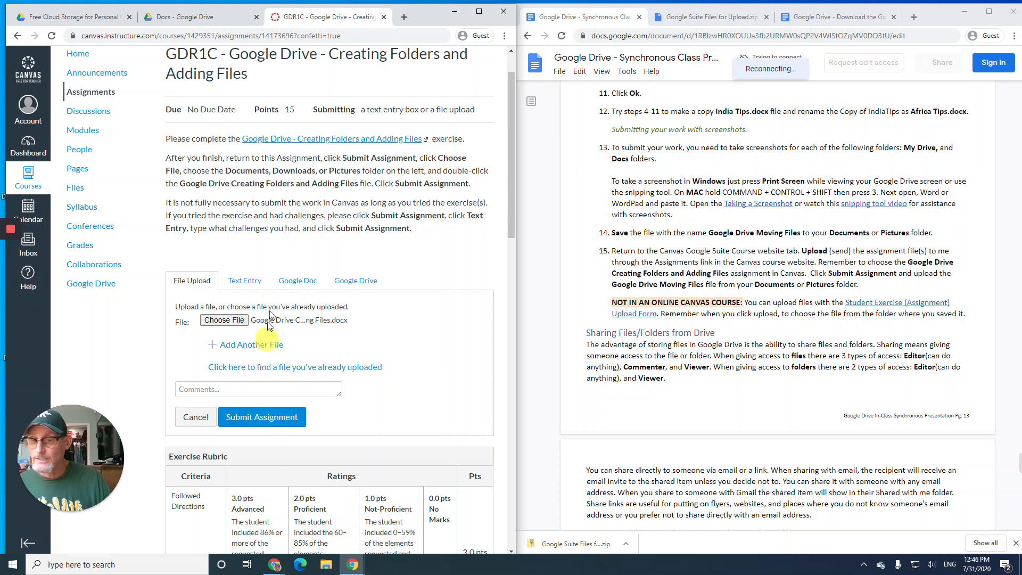
- Look at the Google Drive option, go back to the file upload form, and submit the assignment
{"action": "left_click", "coordinate": [352, 283]}
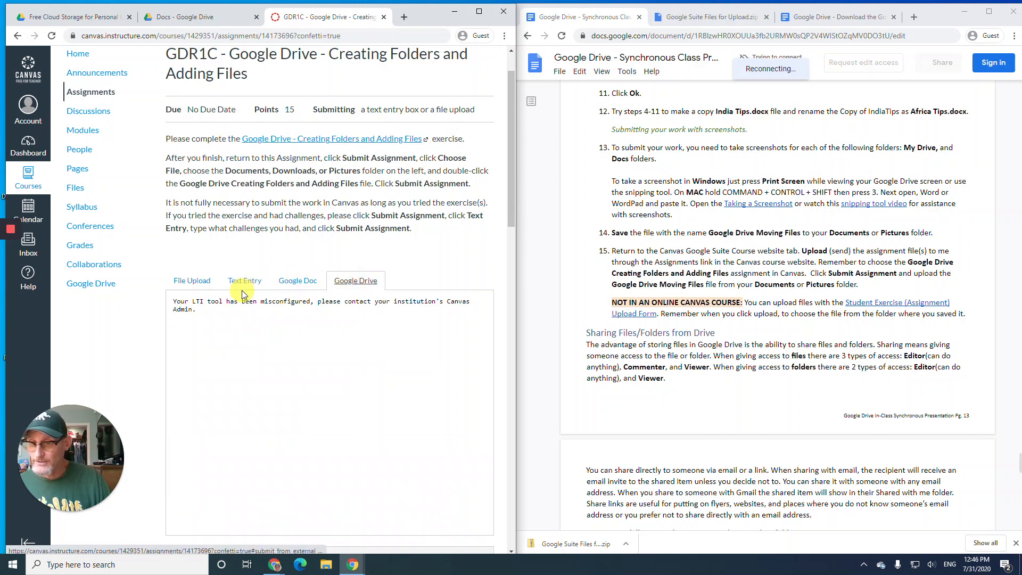
{"action": "left_click", "coordinate": [195, 285]}
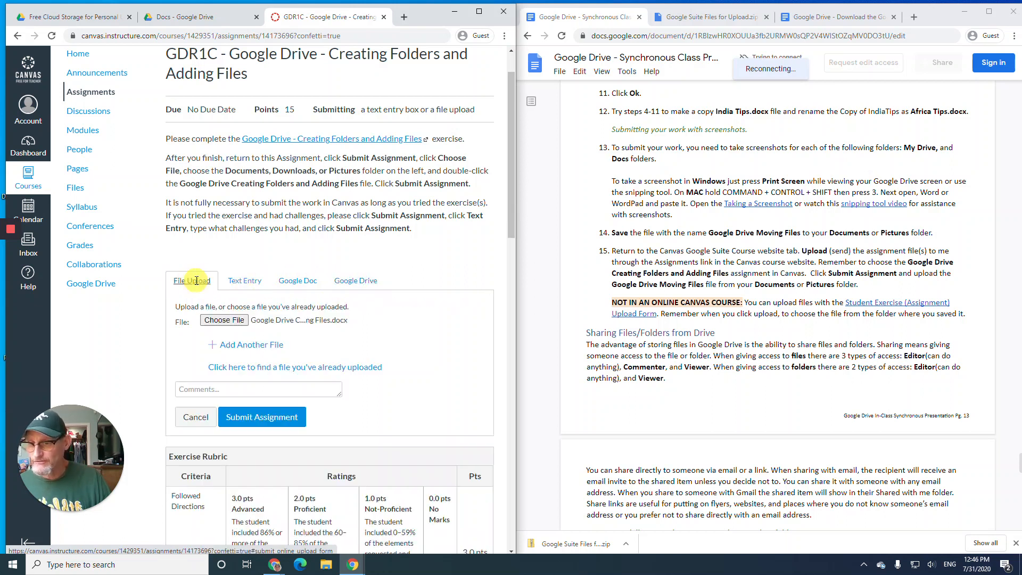
{"action": "left_click", "coordinate": [264, 420]}
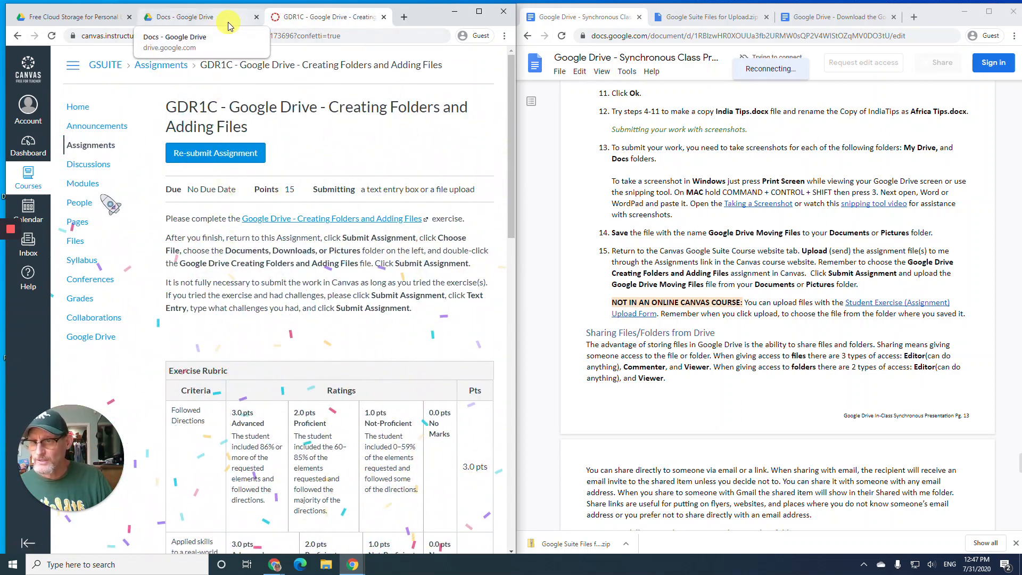
- Bring the Docs folder with Africa Tips.docx and SalesRpt2021.docx back in front of Canvas
{"action": "left_click", "coordinate": [229, 21]}
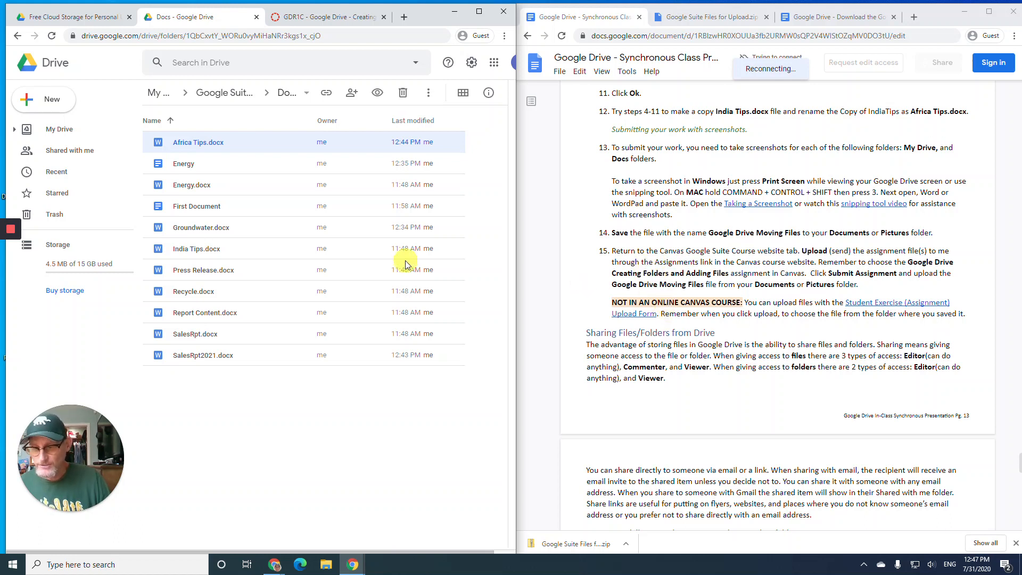
{"action": "scroll", "coordinate": [686, 304], "scroll_direction": "down", "scroll_amount": 3}
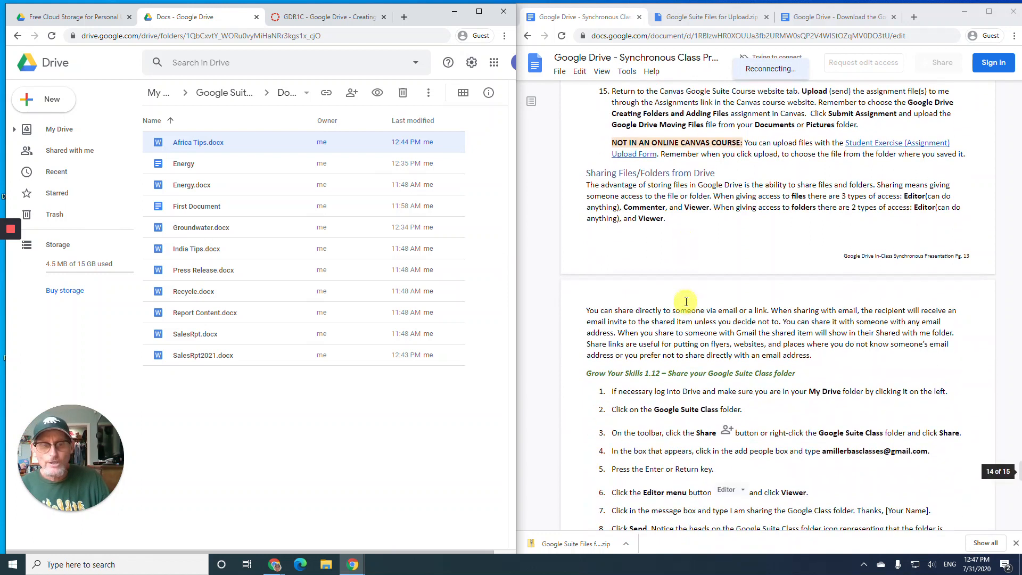
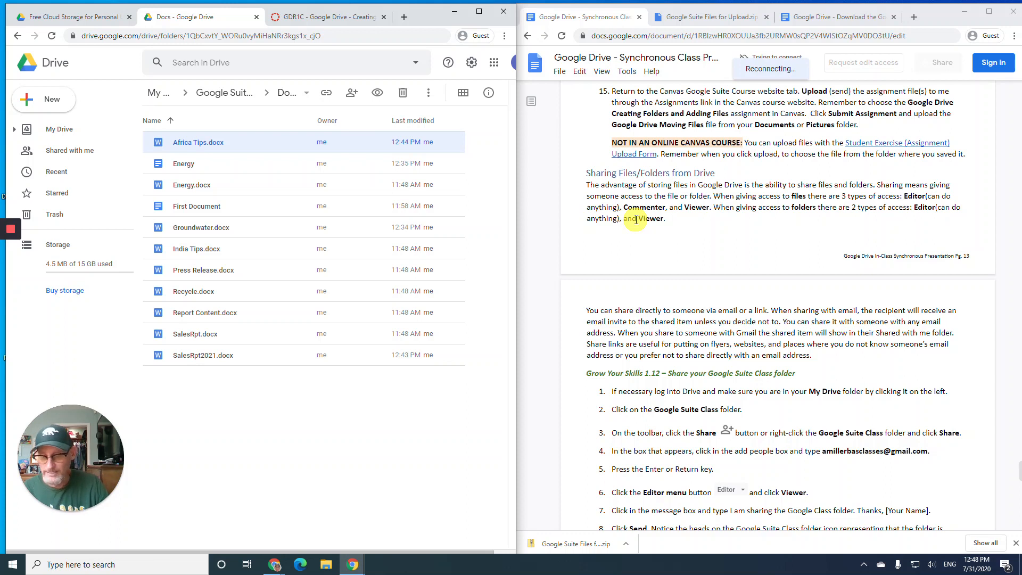
- Scroll the class instructions down to the Grow Your Skills 1.12 sharing steps and Help and Training
{"action": "scroll", "coordinate": [648, 243], "scroll_direction": "down", "scroll_amount": 2}
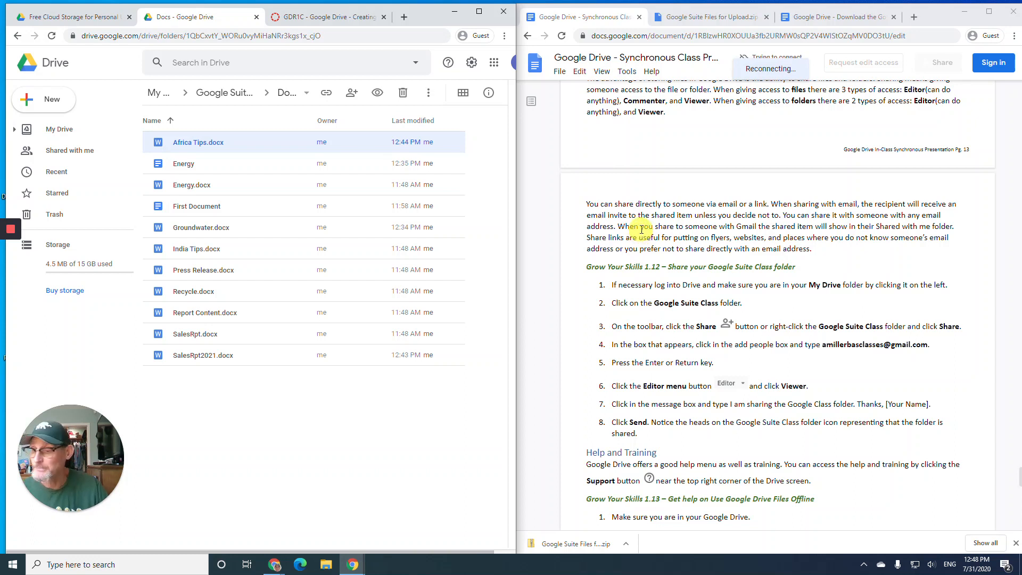
{"action": "scroll", "coordinate": [640, 225], "scroll_direction": "down", "scroll_amount": 2}
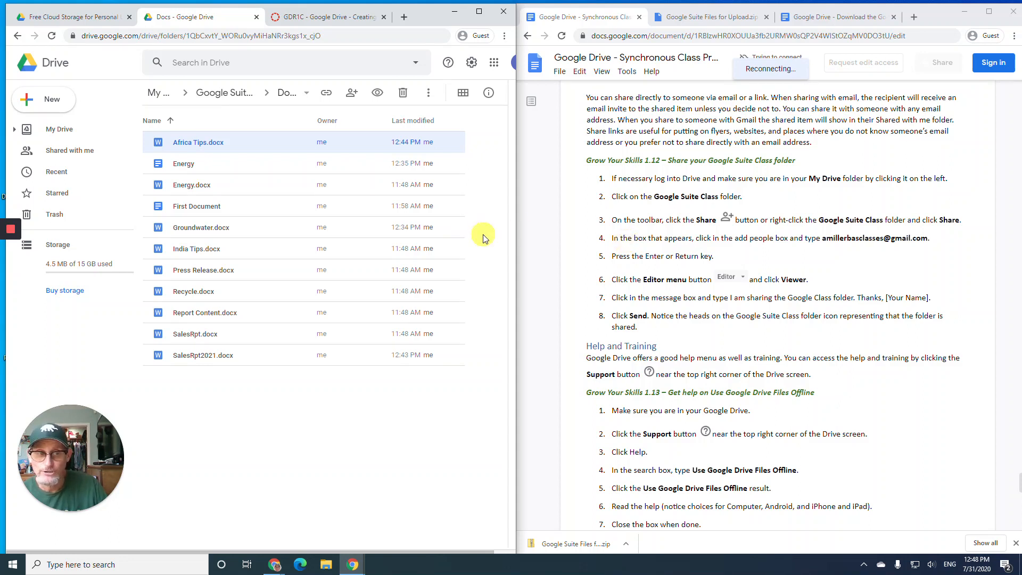
- Select the Google Suite Class folder in My Drive and add the class e-mail address as a share recipient
{"action": "left_click", "coordinate": [65, 133]}
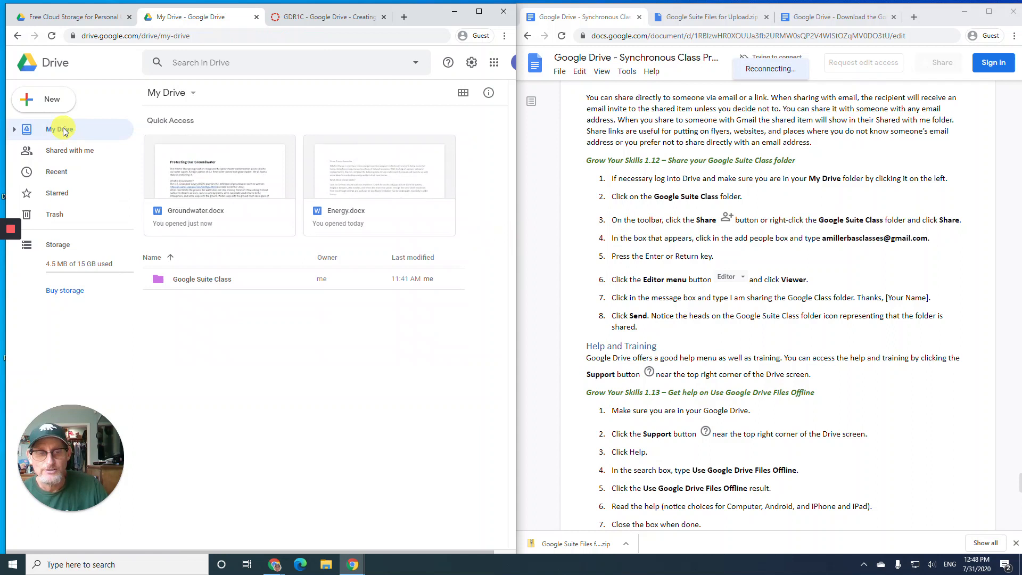
{"action": "left_click", "coordinate": [202, 278]}
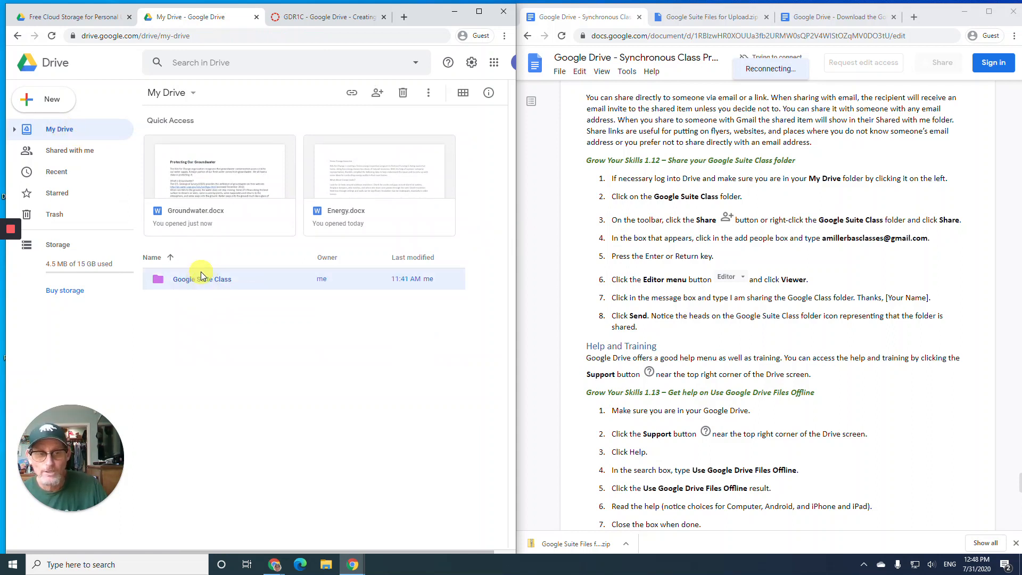
{"action": "left_click", "coordinate": [377, 97]}
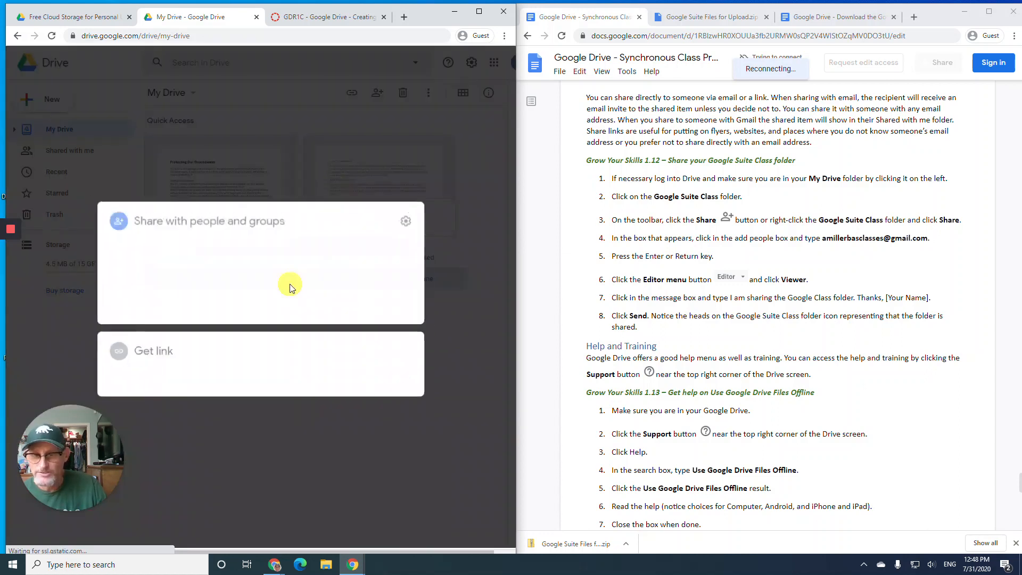
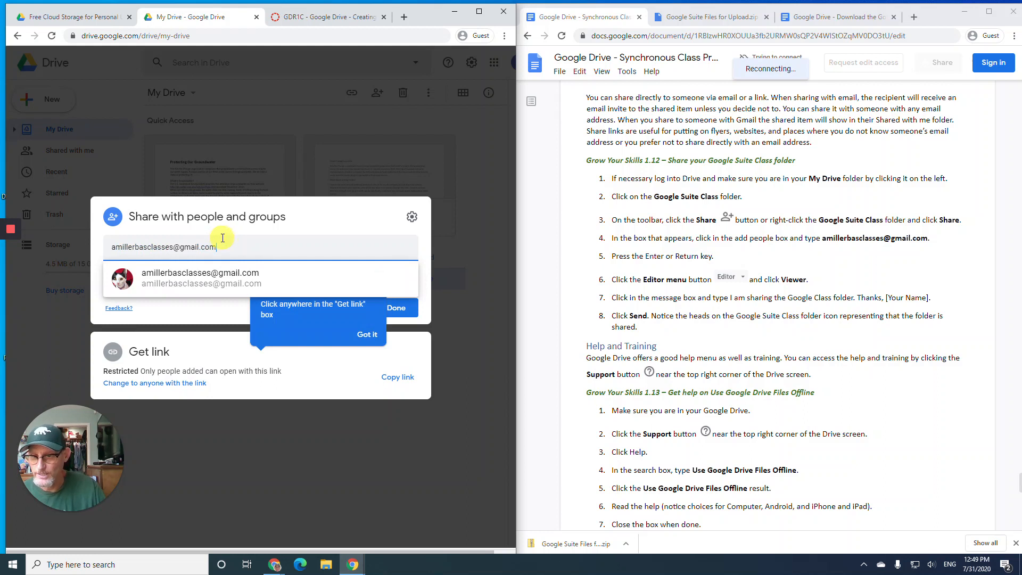
{"action": "left_click", "coordinate": [227, 282]}
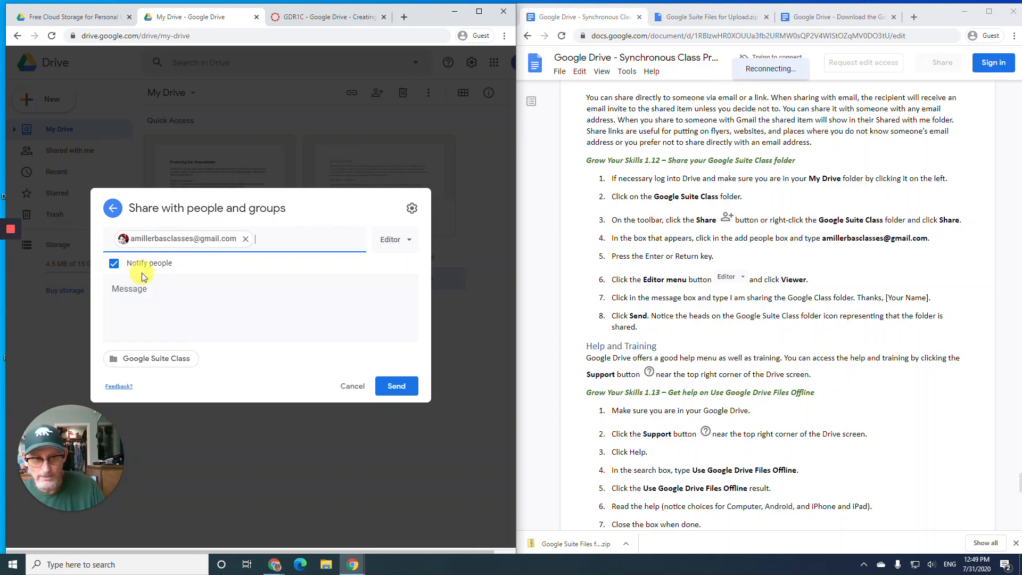
- Set the recipient to Viewer and add the note 'I am sharing the Google Suite Class folder. Thanks,' signed with your name
{"action": "left_click", "coordinate": [403, 241]}
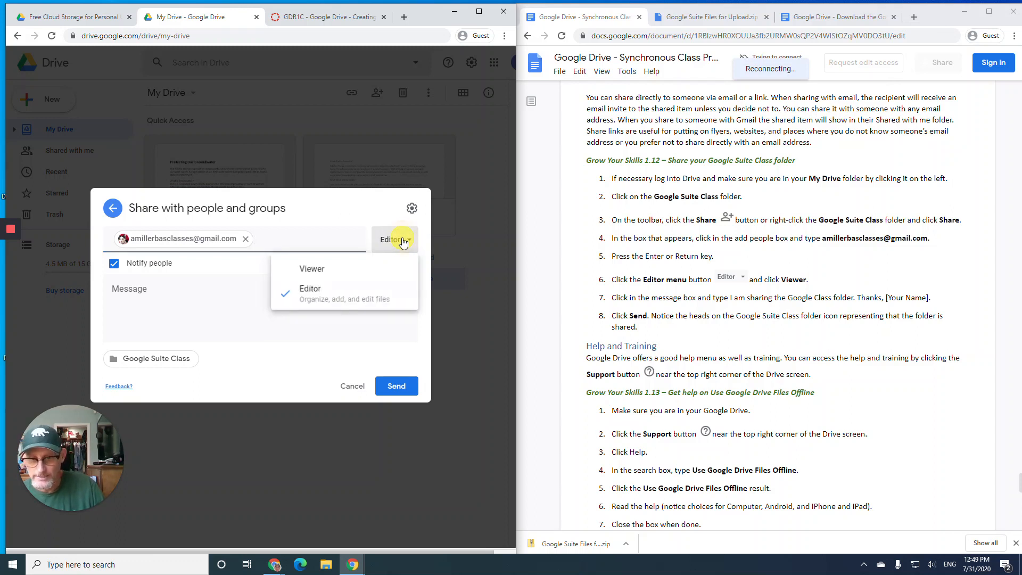
{"action": "left_click", "coordinate": [343, 270]}
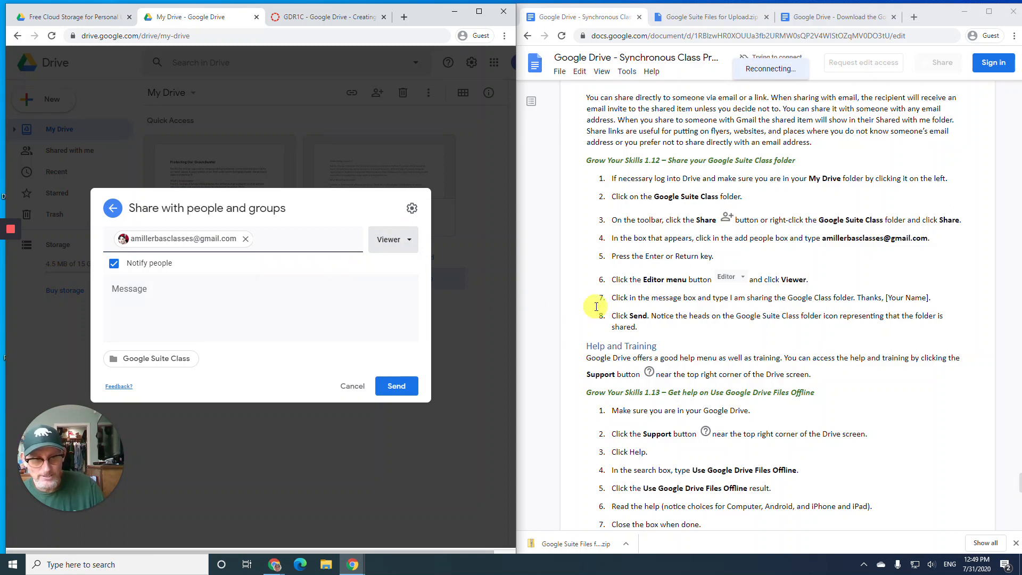
{"action": "left_click", "coordinate": [302, 311]}
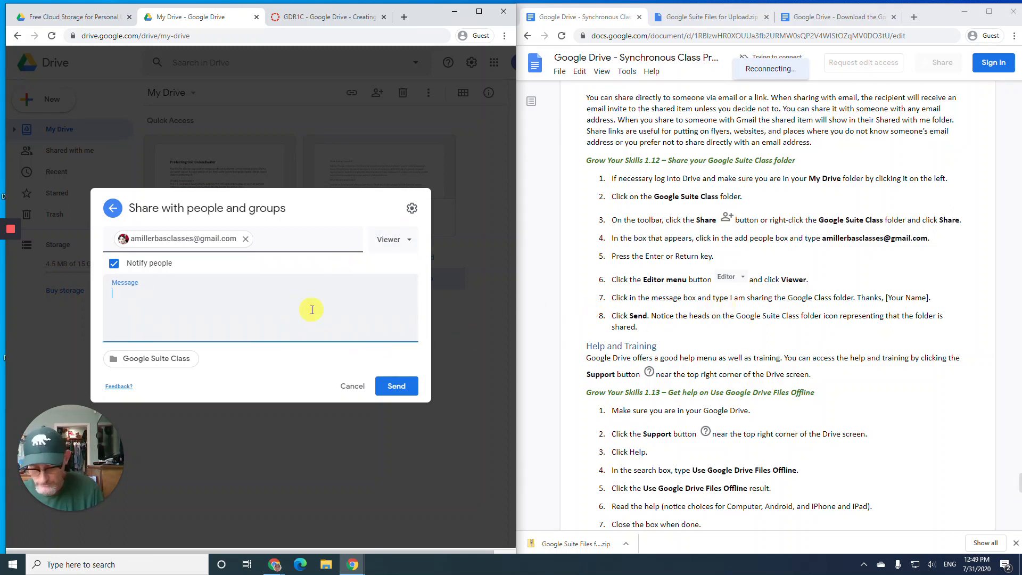
{"action": "type", "text": "I am sha"}
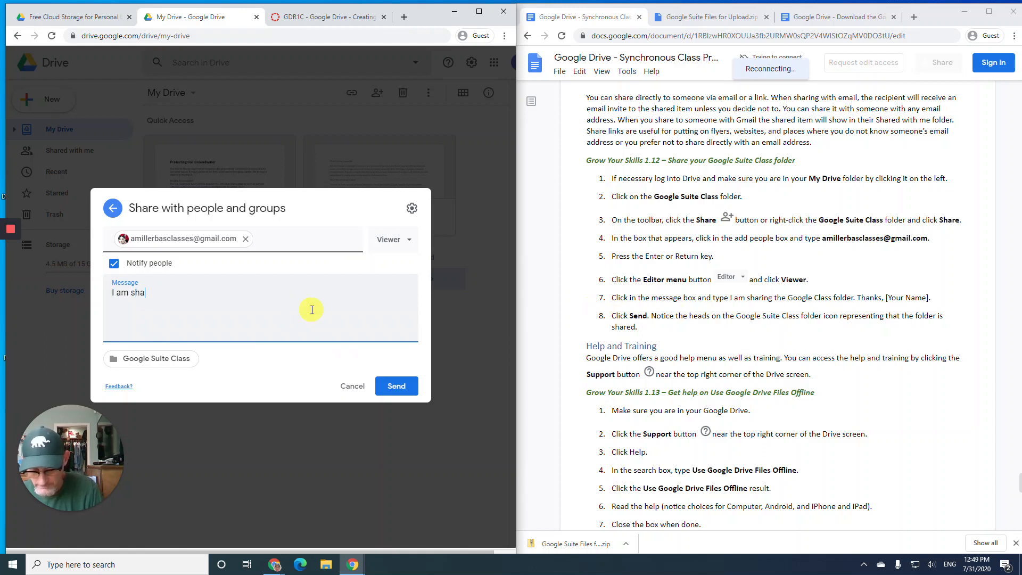
{"action": "type", "text": "ring the Go"}
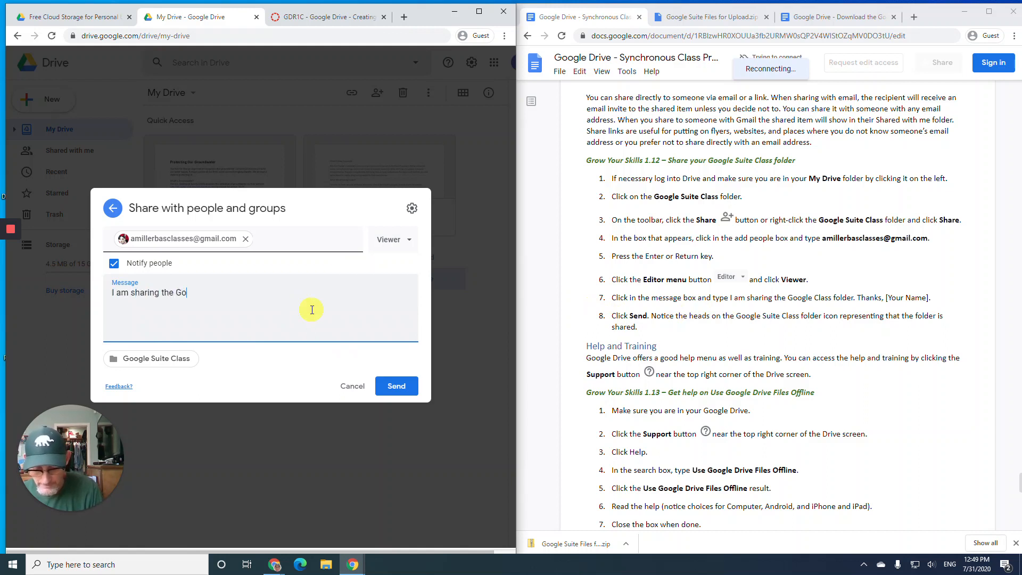
{"action": "type", "text": "ogle Sy"}
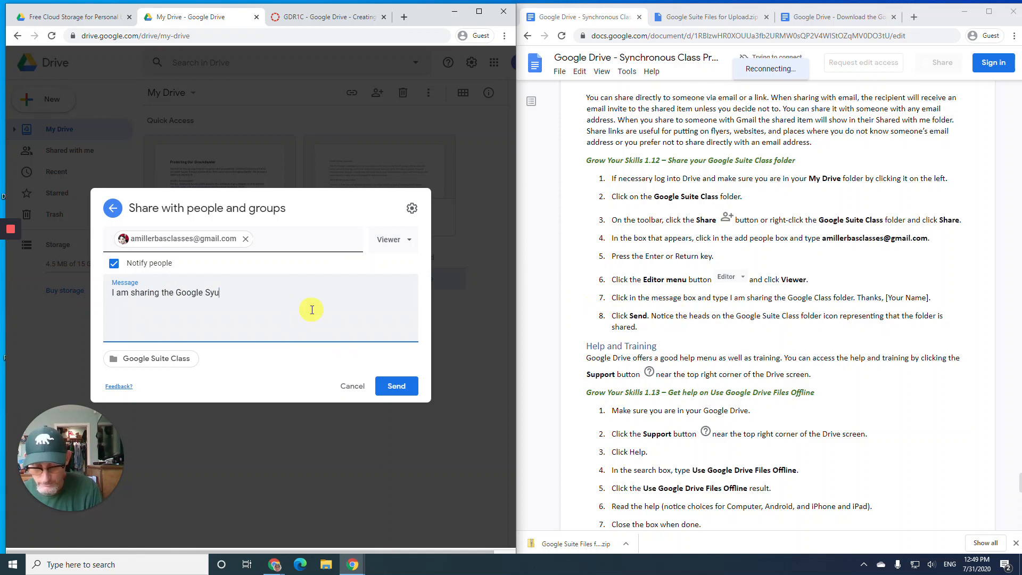
{"action": "key", "text": "BackSpace"}
{"action": "type", "text": "uite"}
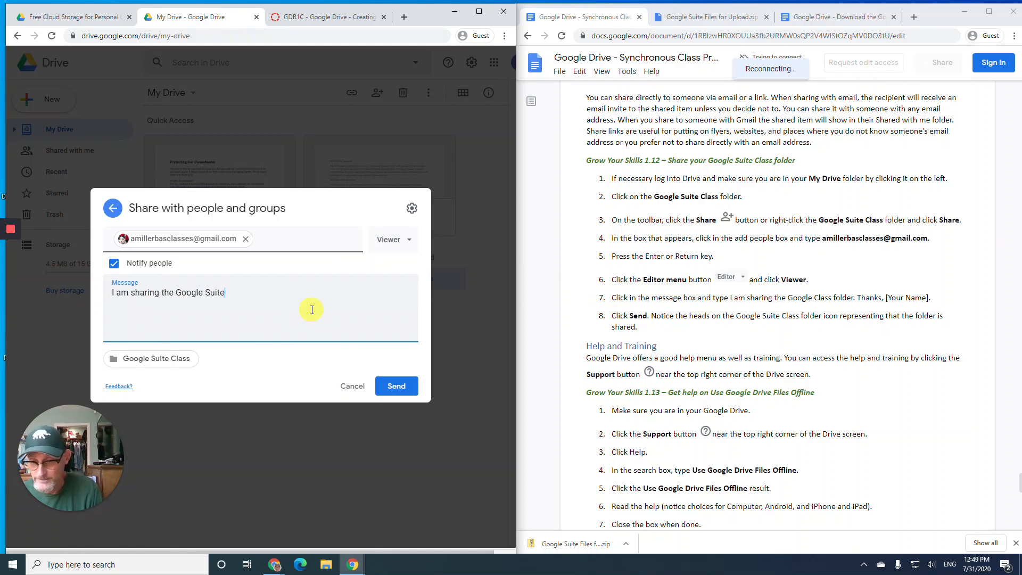
{"action": "type", "text": " Class f"}
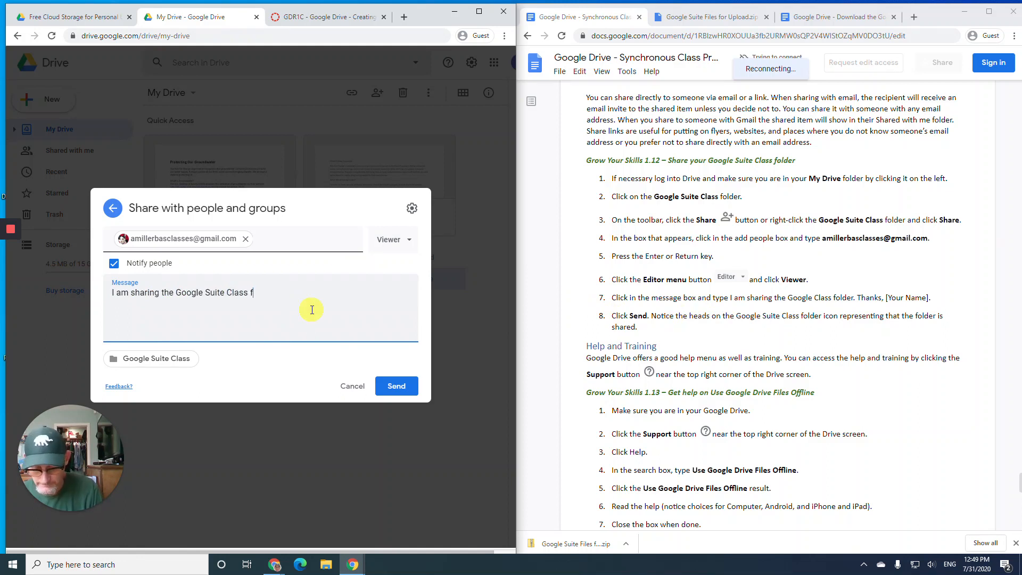
{"action": "type", "text": "older.  "}
{"action": "type", "text": "Thanks,"}
{"action": "key", "text": "Return"}
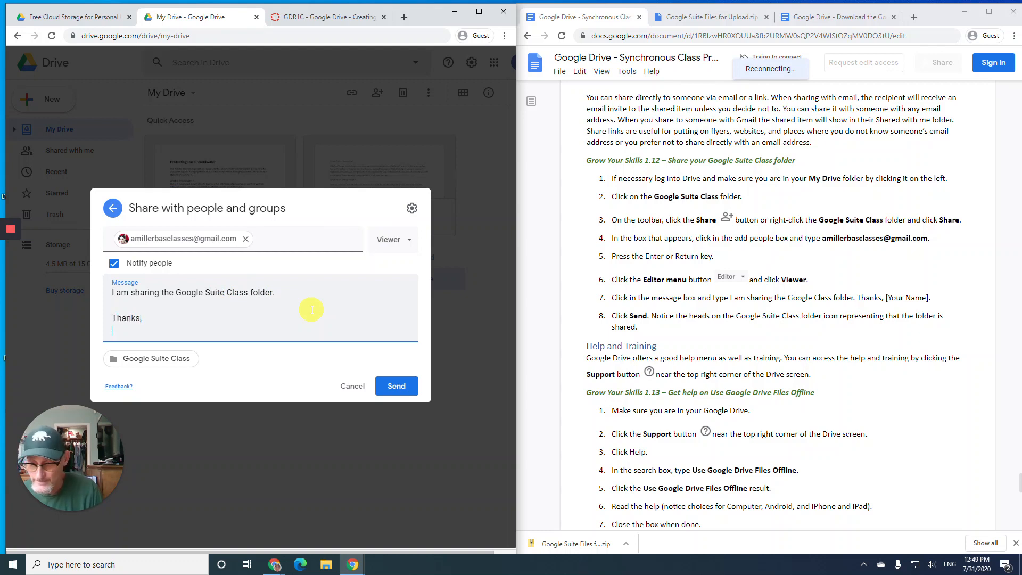
{"action": "type", "text": "Alfred"}
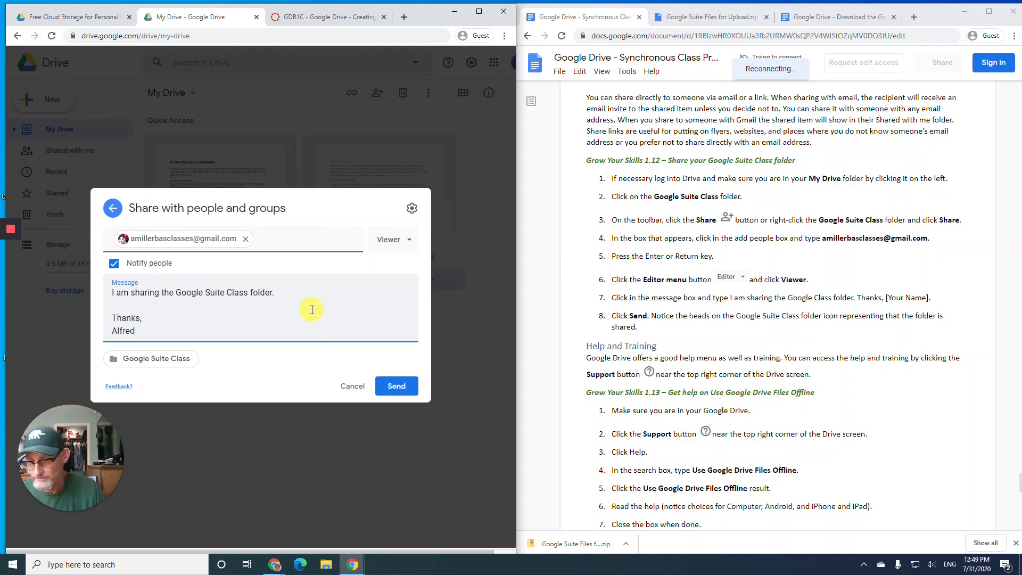
- Send the folder share, scroll the instructions to Grow Your Skills 1.13, and open Drive's support menu
{"action": "left_click", "coordinate": [401, 388]}
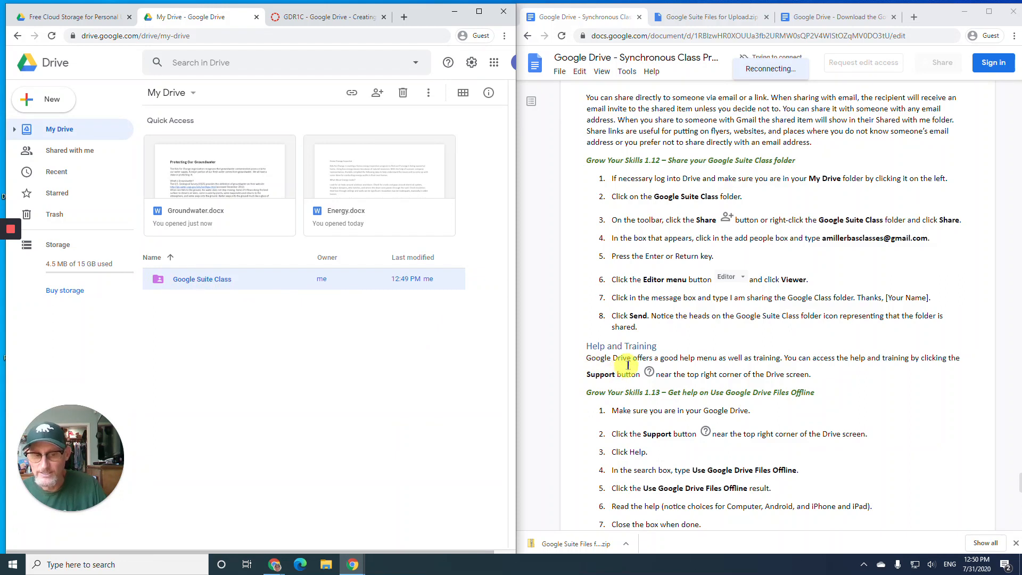
{"action": "scroll", "coordinate": [641, 349], "scroll_direction": "down", "scroll_amount": 1}
{"action": "scroll", "coordinate": [641, 349], "scroll_direction": "down", "scroll_amount": 2}
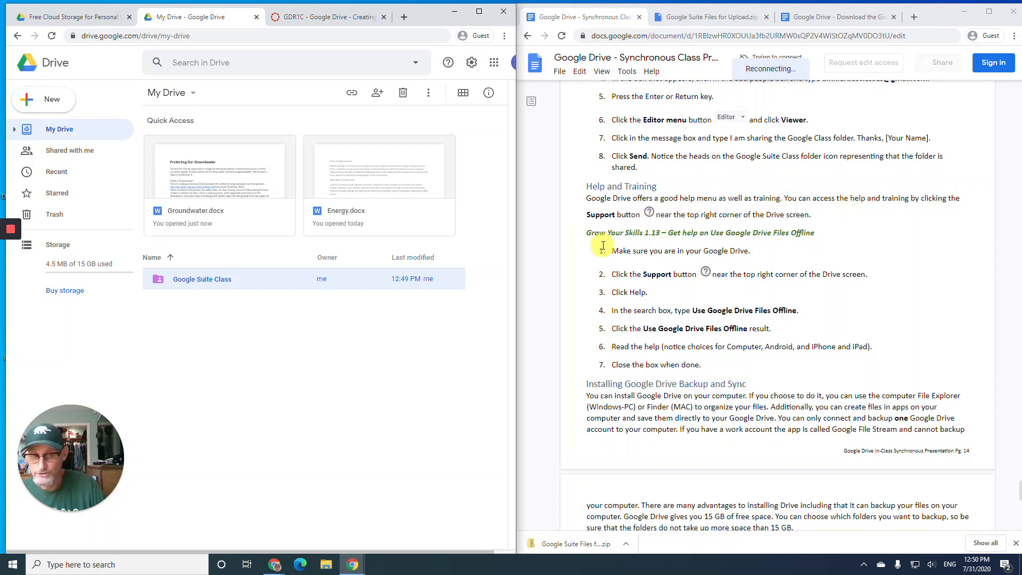
{"action": "scroll", "coordinate": [603, 246], "scroll_direction": "down", "scroll_amount": 2}
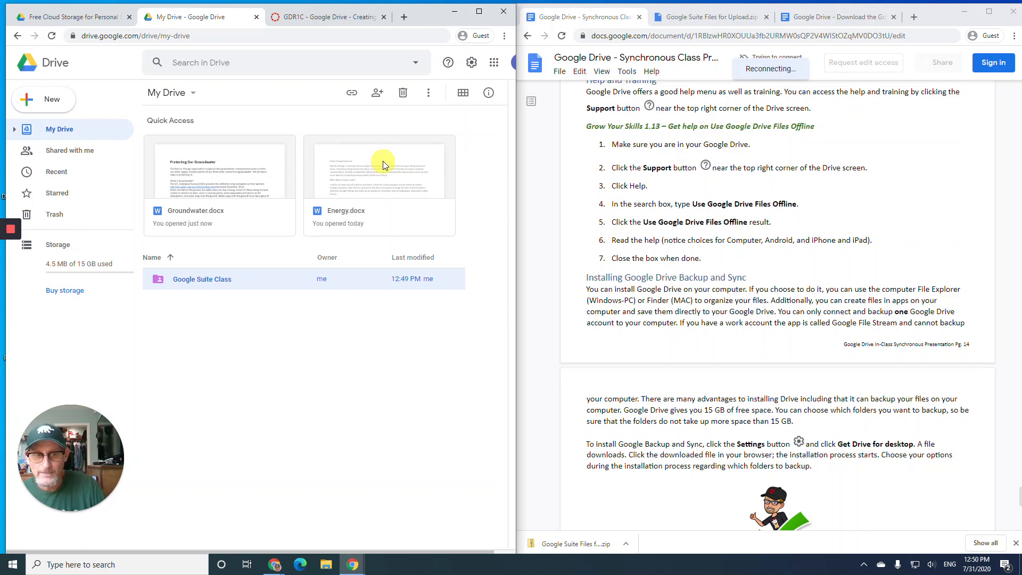
{"action": "left_click", "coordinate": [447, 65]}
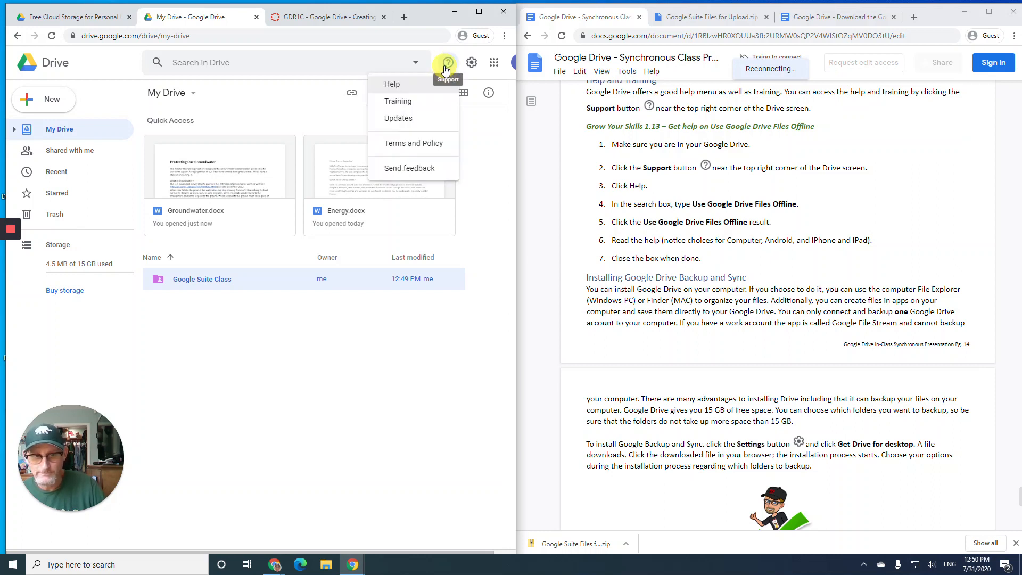
- Search Drive Help for 'use google' and read the article on using Drive files offline
{"action": "left_click", "coordinate": [399, 86]}
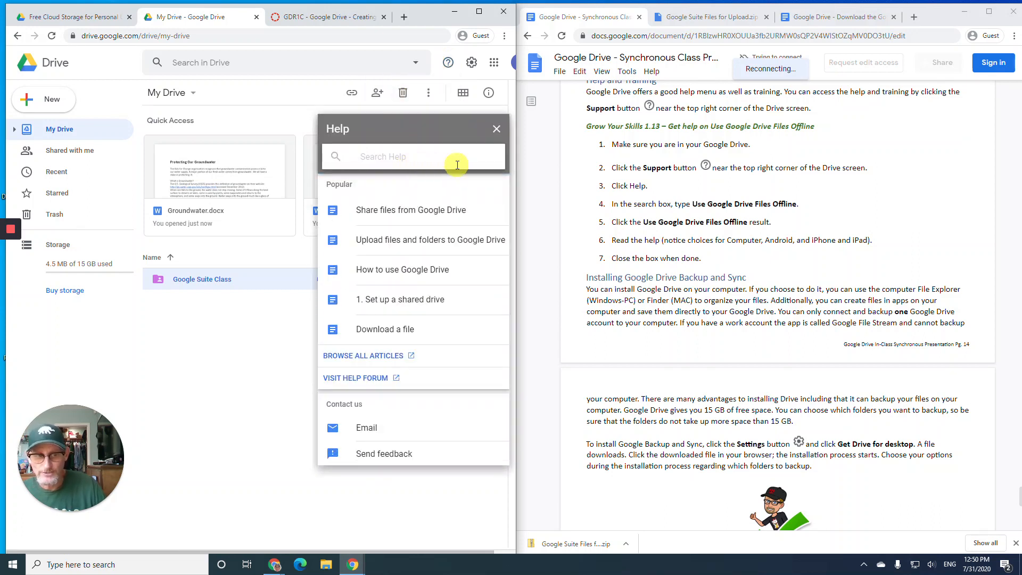
{"action": "type", "text": "use "}
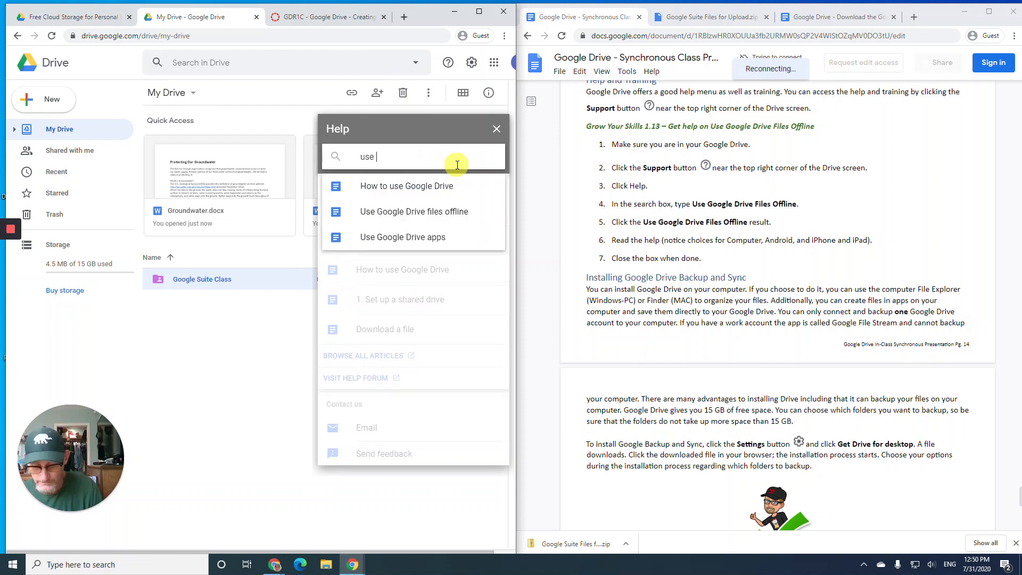
{"action": "type", "text": "google"}
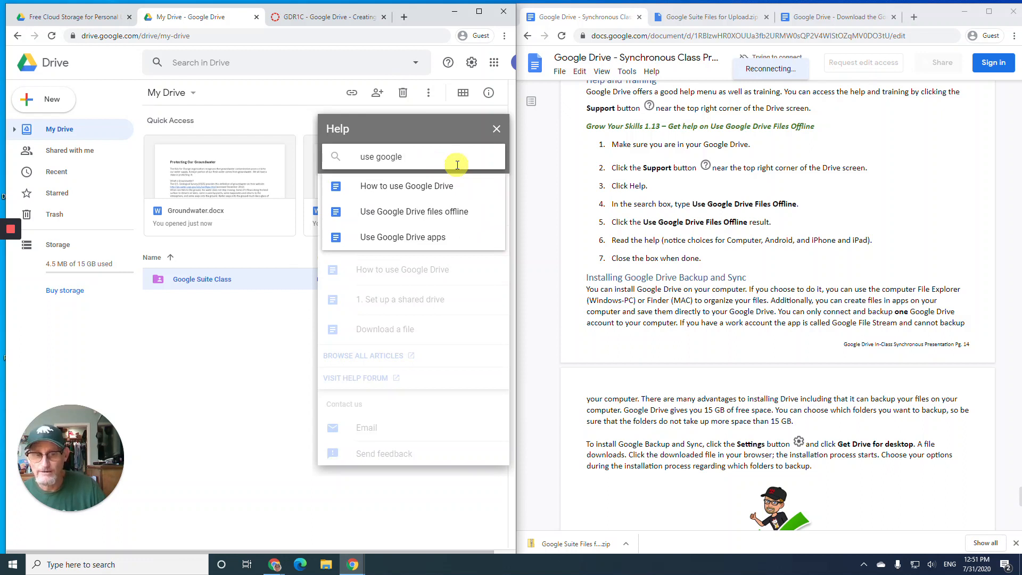
{"action": "left_click", "coordinate": [458, 216]}
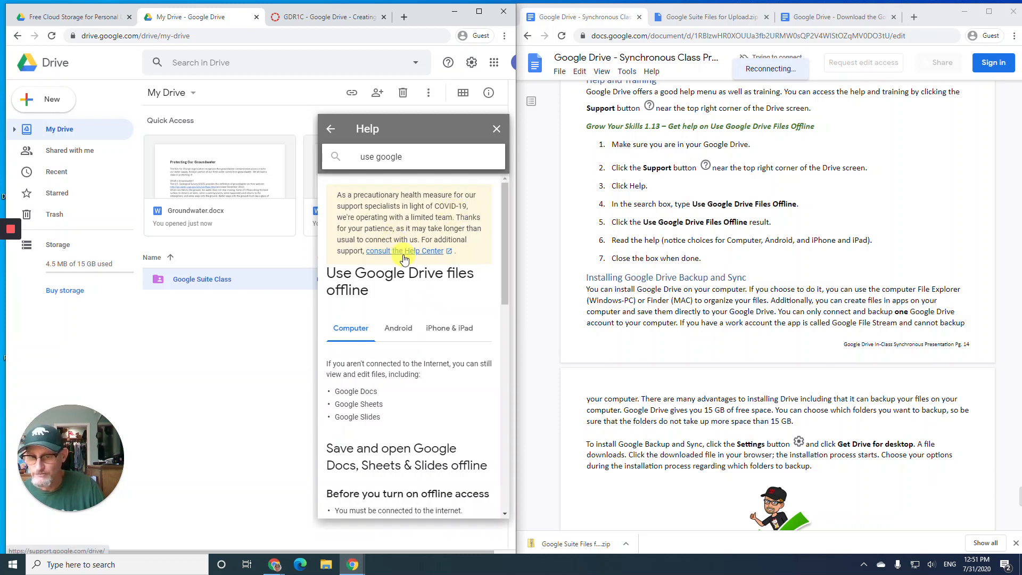
{"action": "scroll", "coordinate": [404, 259], "scroll_direction": "down", "scroll_amount": 1}
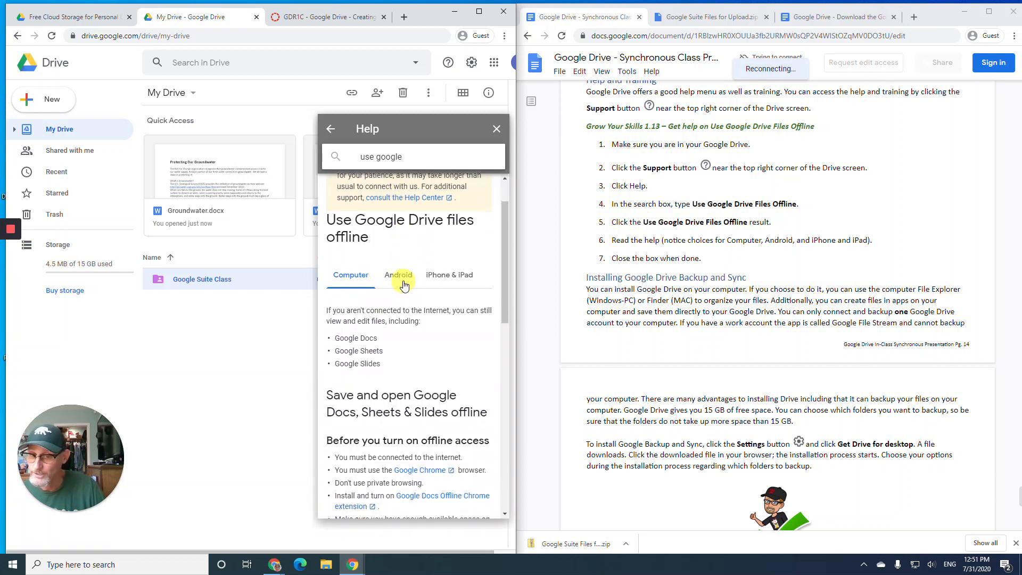
{"action": "scroll", "coordinate": [415, 289], "scroll_direction": "down", "scroll_amount": 3}
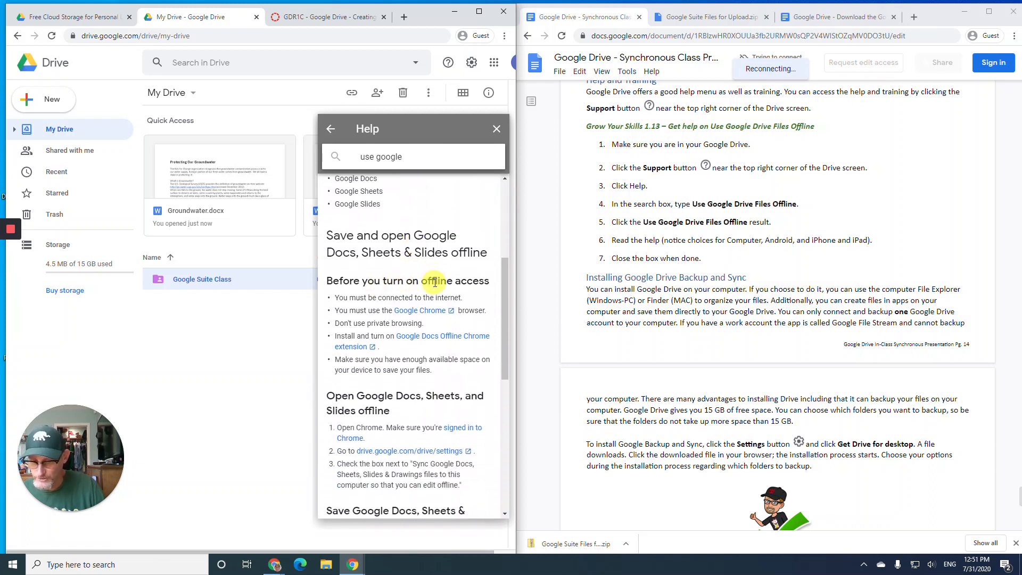
{"action": "scroll", "coordinate": [436, 280], "scroll_direction": "down", "scroll_amount": 3}
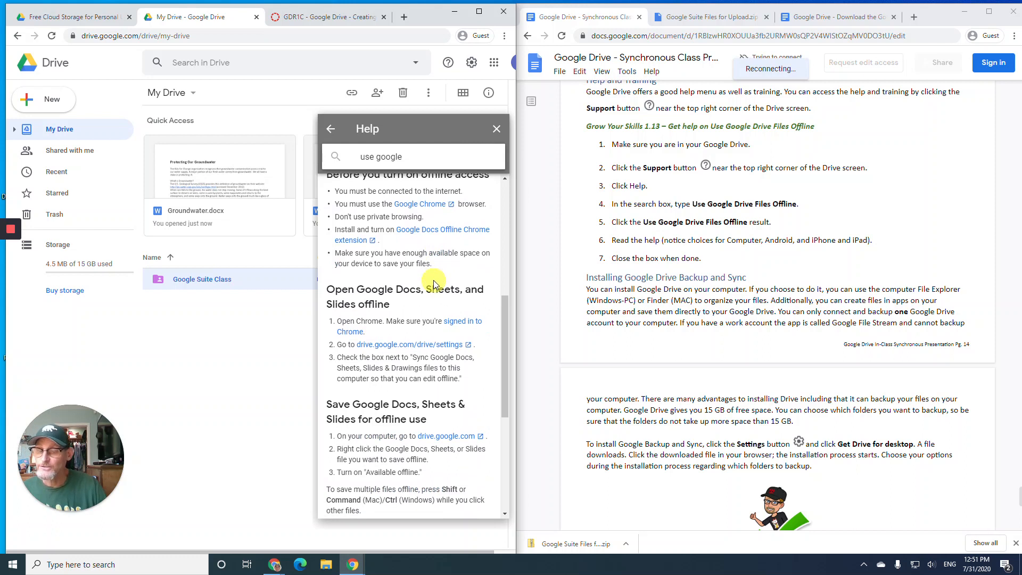
{"action": "scroll", "coordinate": [432, 287], "scroll_direction": "down", "scroll_amount": 1}
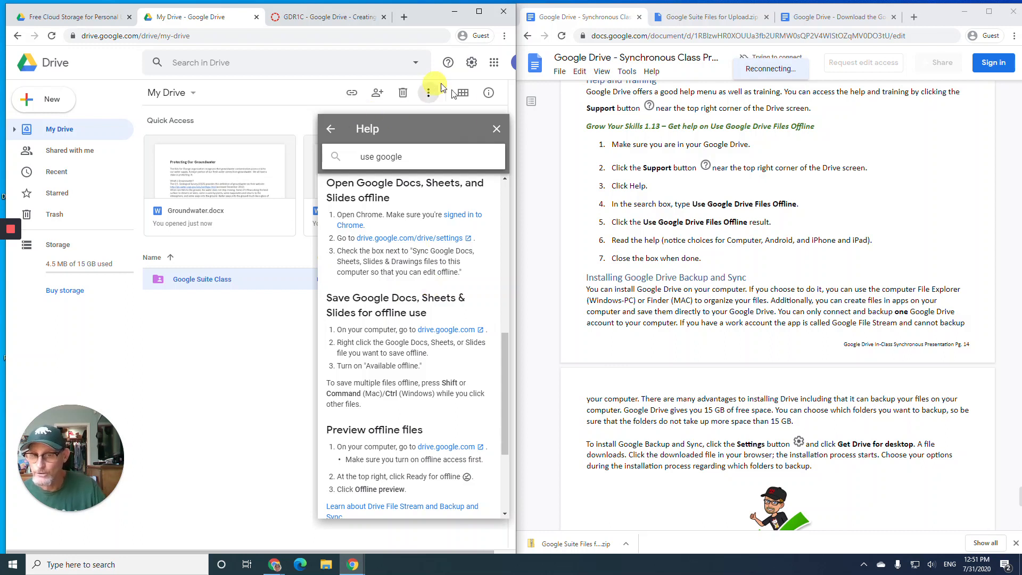
- Close the Help panel and open Drive's training and help page from the support menu
{"action": "left_click", "coordinate": [496, 130]}
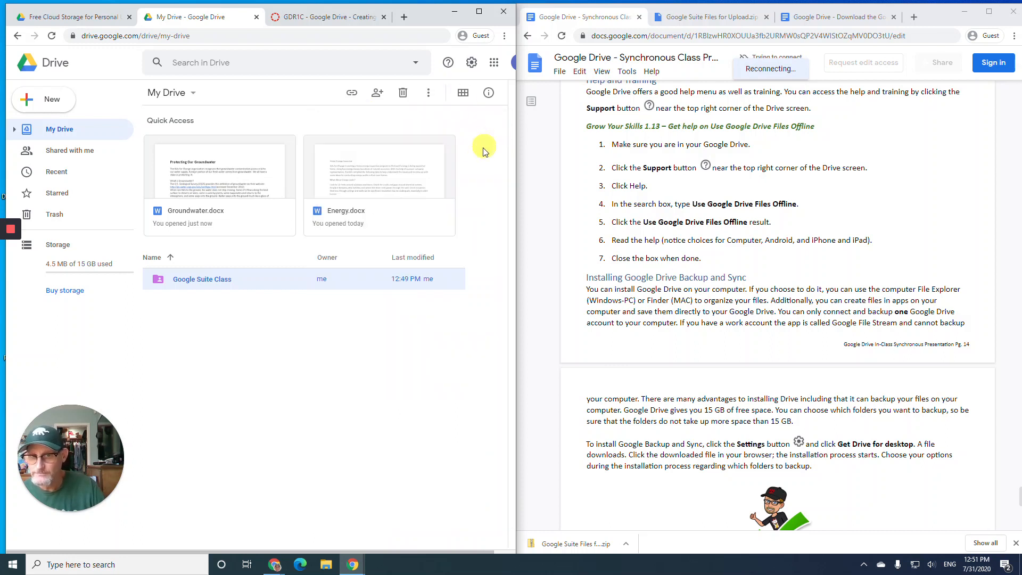
{"action": "left_click", "coordinate": [448, 65]}
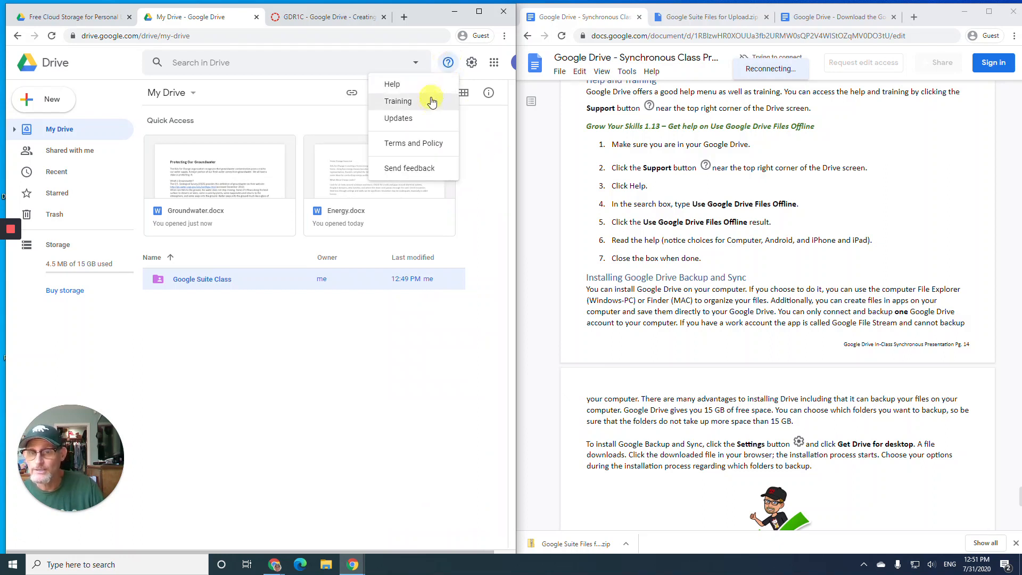
{"action": "left_click", "coordinate": [431, 106]}
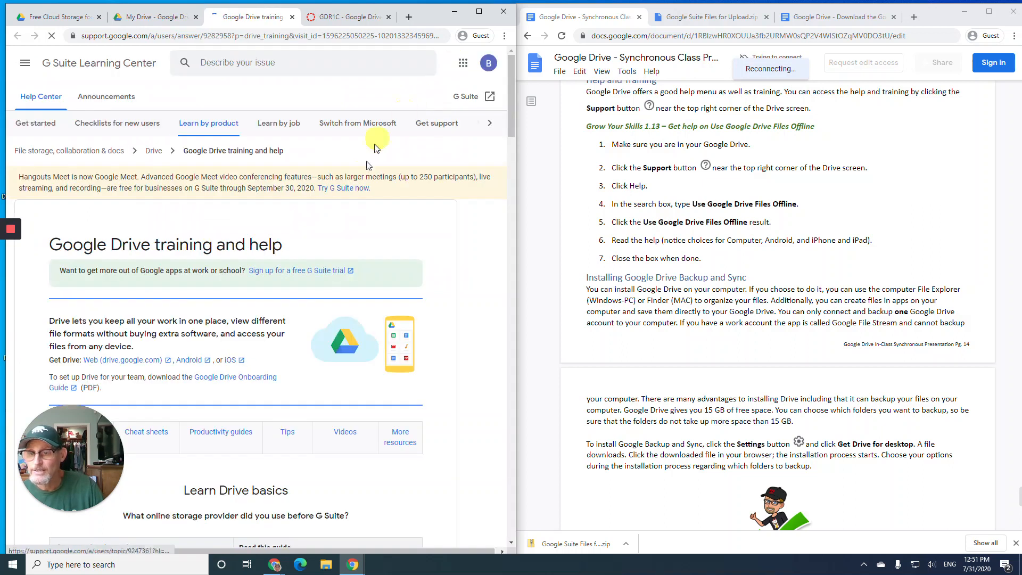
- Scroll the Drive training page down to its Cheat sheets section
{"action": "scroll", "coordinate": [277, 236], "scroll_direction": "down", "scroll_amount": 3}
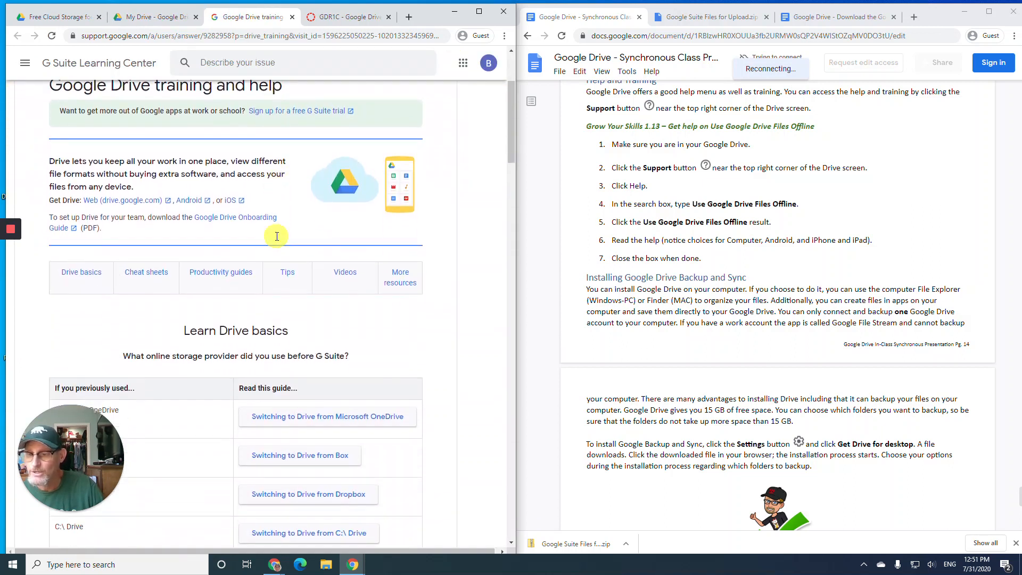
{"action": "scroll", "coordinate": [276, 236], "scroll_direction": "down", "scroll_amount": 1}
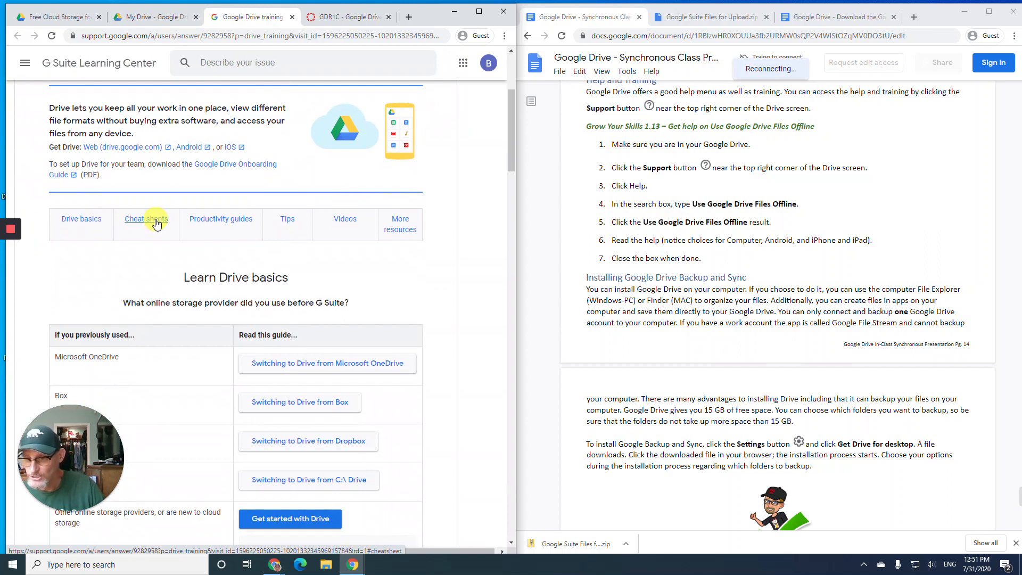
{"action": "scroll", "coordinate": [219, 218], "scroll_direction": "down", "scroll_amount": 2}
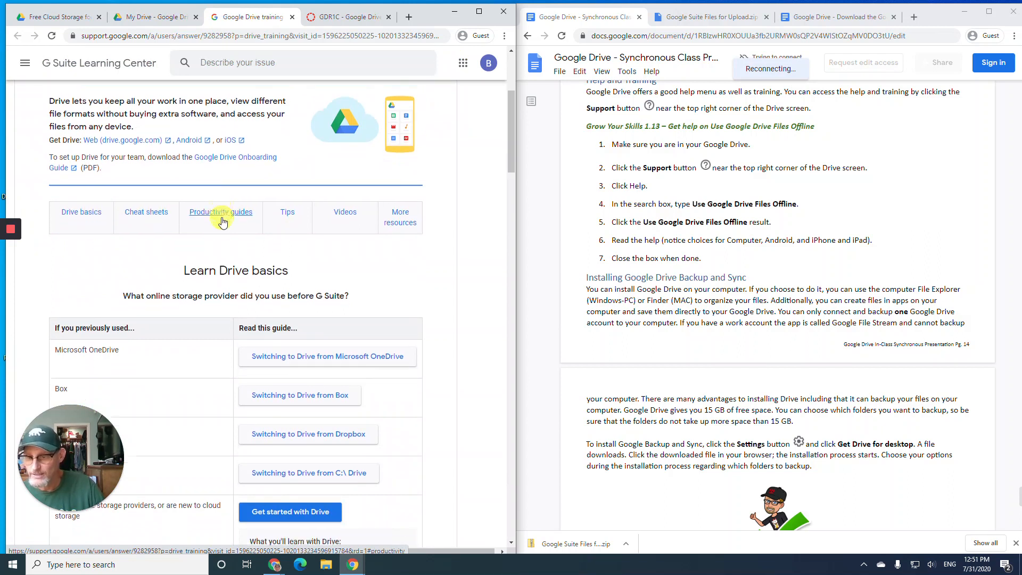
{"action": "scroll", "coordinate": [222, 214], "scroll_direction": "down", "scroll_amount": 1}
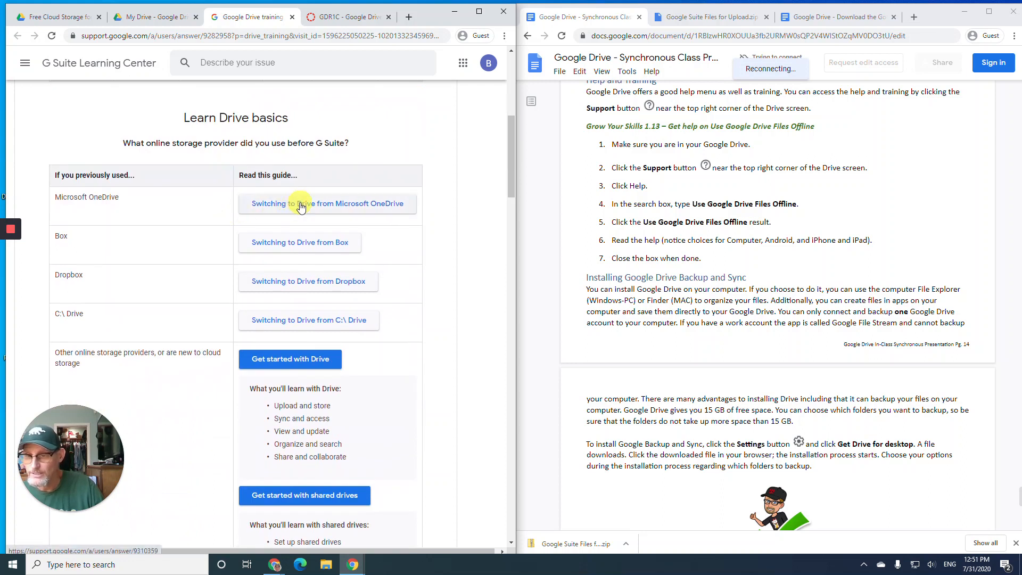
{"action": "scroll", "coordinate": [200, 223], "scroll_direction": "down", "scroll_amount": 3}
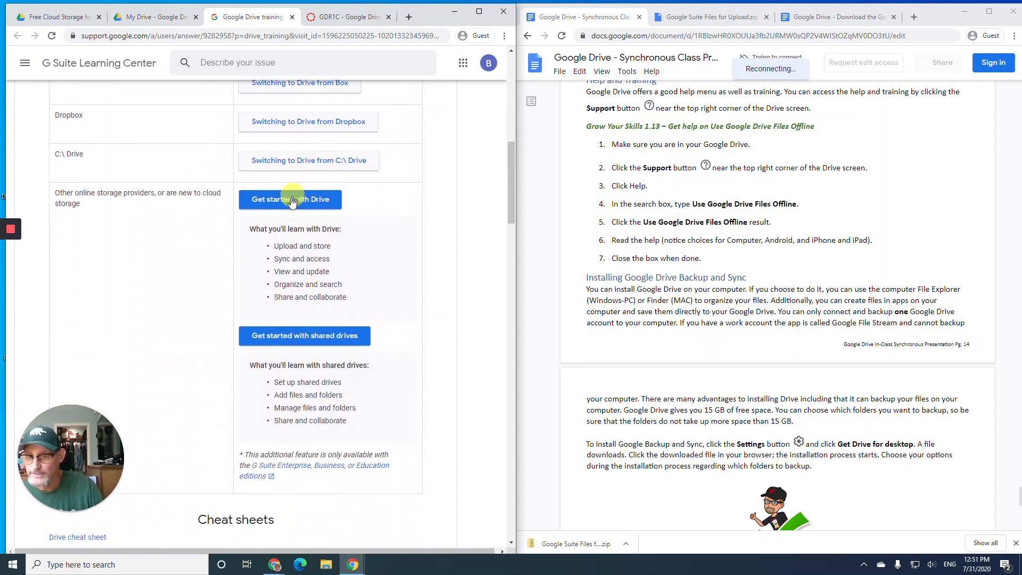
{"action": "scroll", "coordinate": [233, 265], "scroll_direction": "down", "scroll_amount": 2}
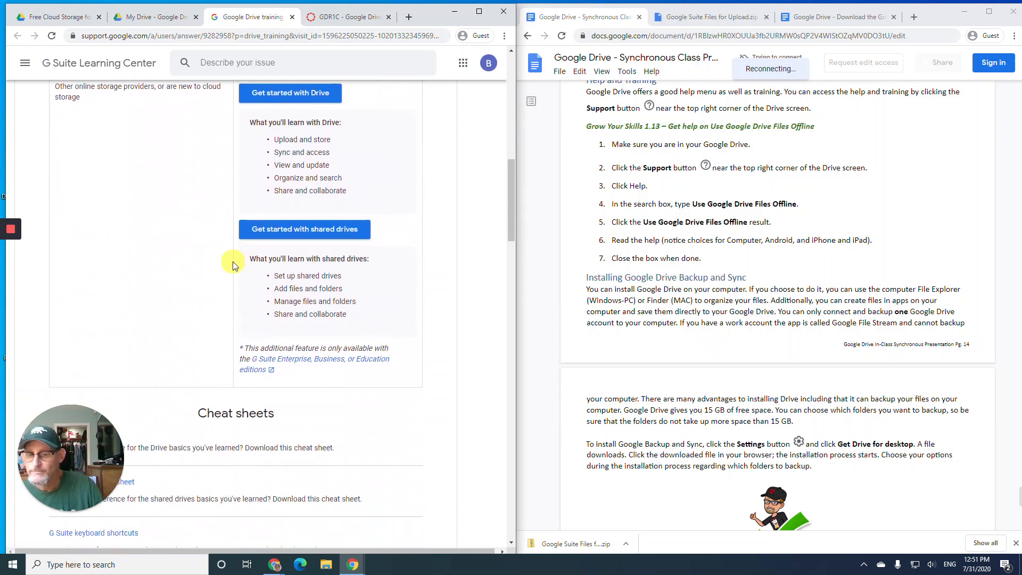
{"action": "scroll", "coordinate": [312, 237], "scroll_direction": "down", "scroll_amount": 3}
{"action": "scroll", "coordinate": [312, 237], "scroll_direction": "down", "scroll_amount": 1}
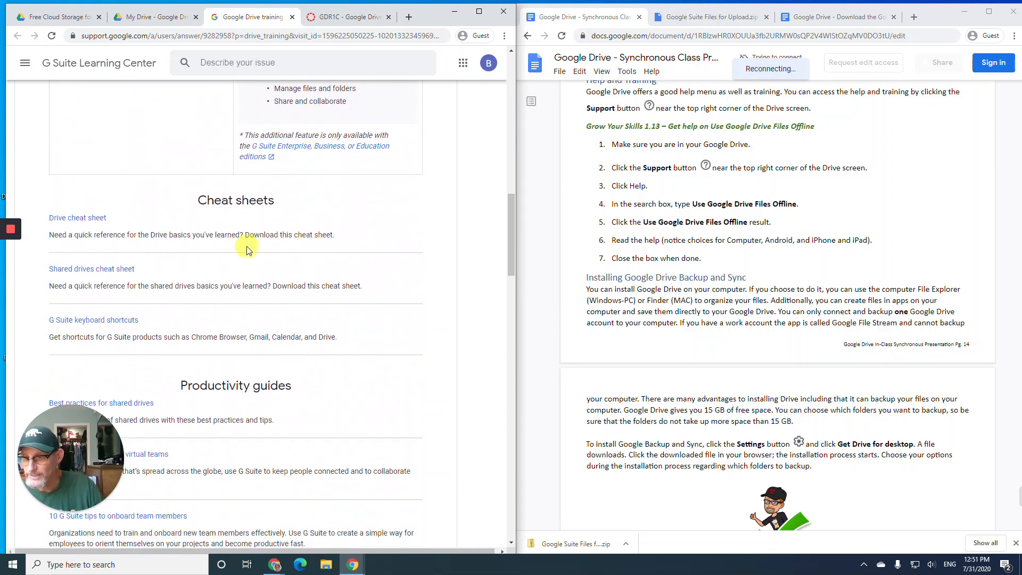
- Open the Drive cheat sheet and look over its editor, sharing and device tables
{"action": "left_click", "coordinate": [82, 218]}
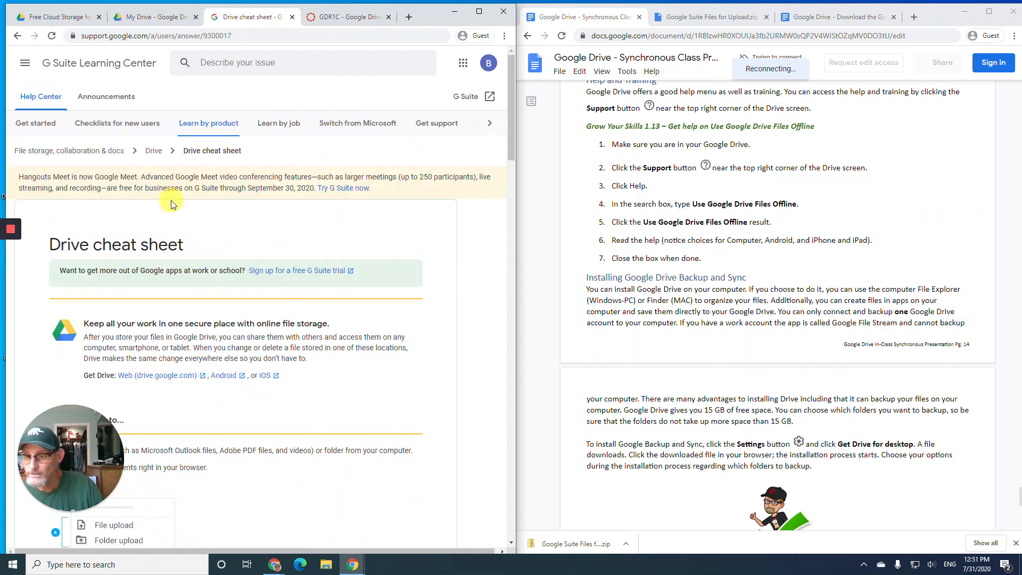
{"action": "scroll", "coordinate": [171, 203], "scroll_direction": "down", "scroll_amount": 8}
{"action": "scroll", "coordinate": [173, 202], "scroll_direction": "down", "scroll_amount": 8}
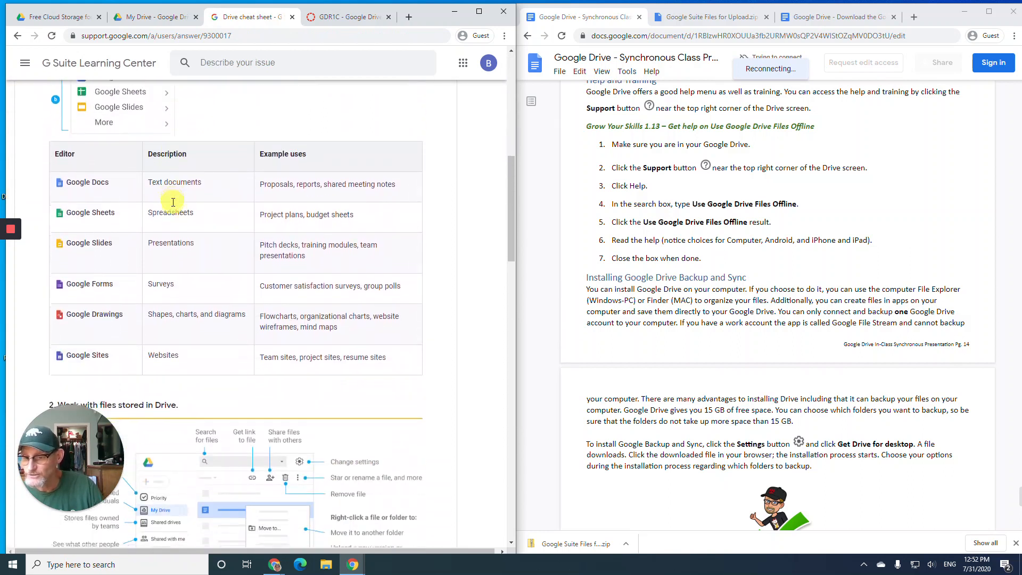
{"action": "scroll", "coordinate": [172, 202], "scroll_direction": "down", "scroll_amount": 10}
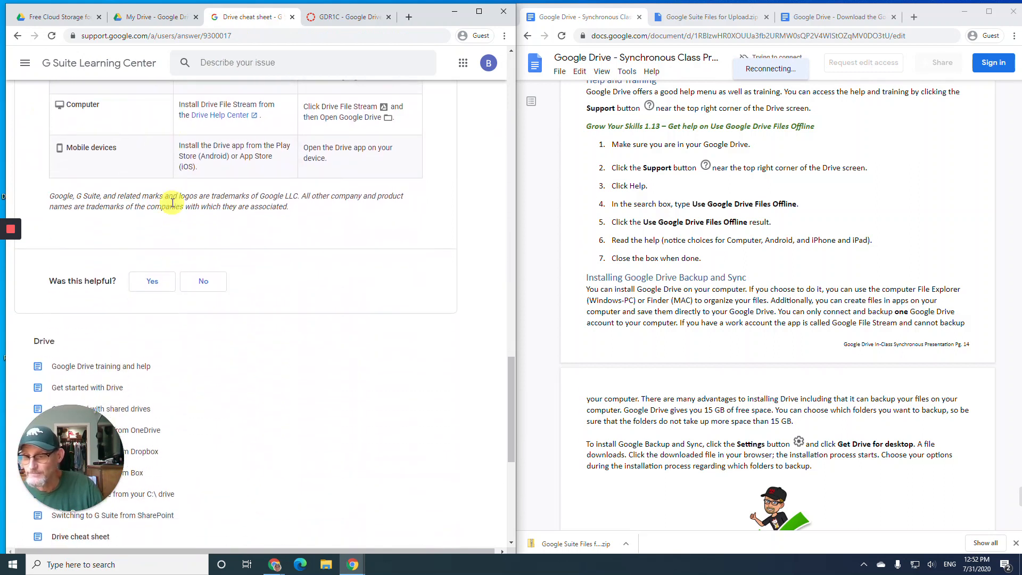
{"action": "scroll", "coordinate": [173, 202], "scroll_direction": "up", "scroll_amount": 20}
{"action": "scroll", "coordinate": [176, 189], "scroll_direction": "up", "scroll_amount": 9}
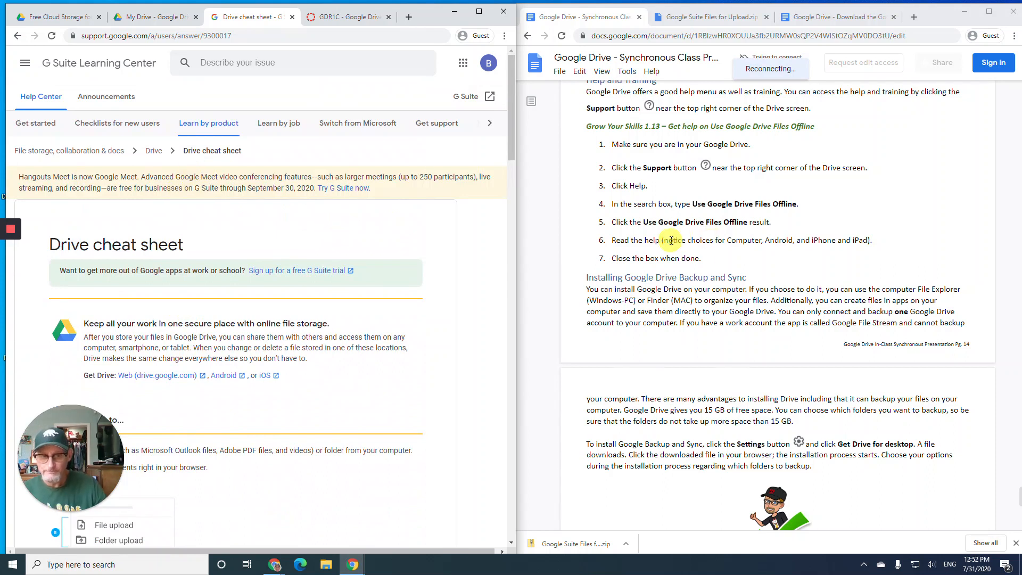
{"action": "scroll", "coordinate": [670, 230], "scroll_direction": "down", "scroll_amount": 3}
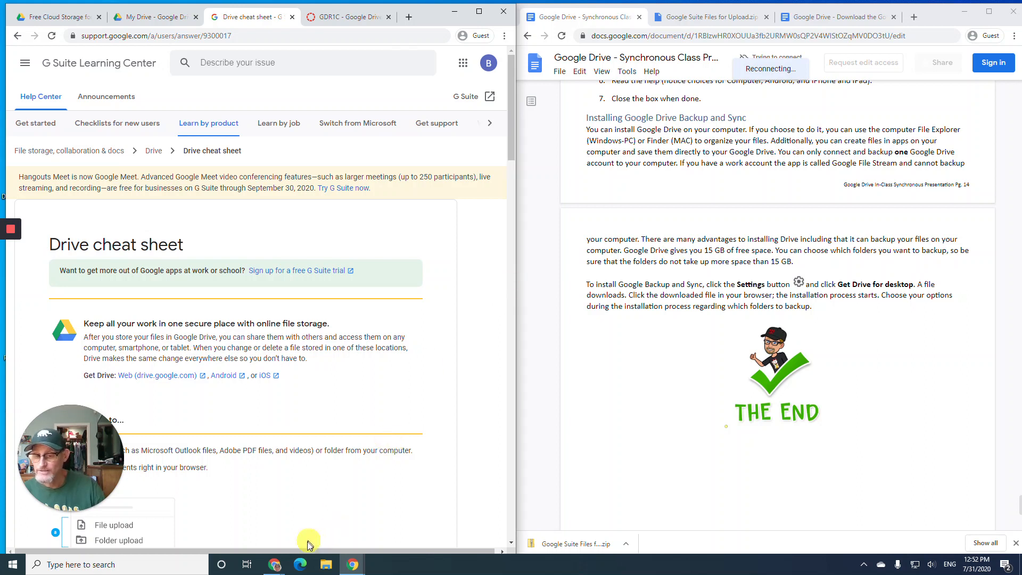
{"action": "left_click", "coordinate": [326, 565]}
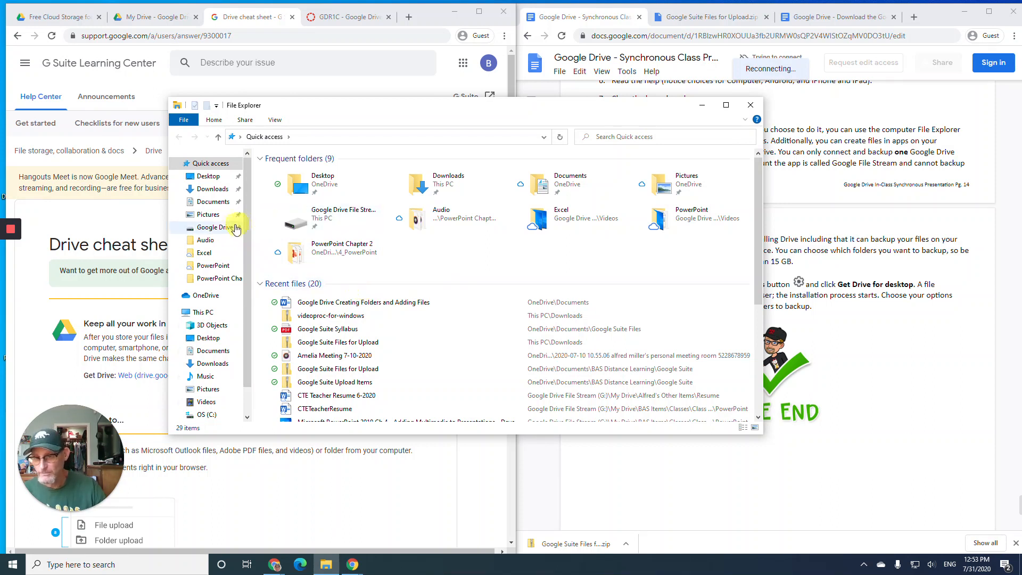
{"action": "left_click", "coordinate": [220, 227]}
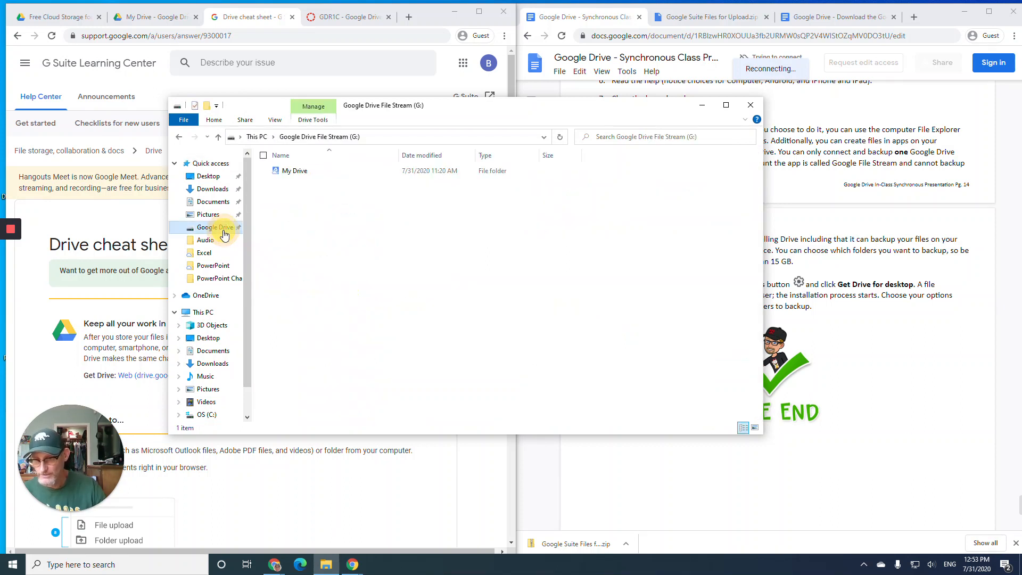
{"action": "double_click", "coordinate": [296, 171]}
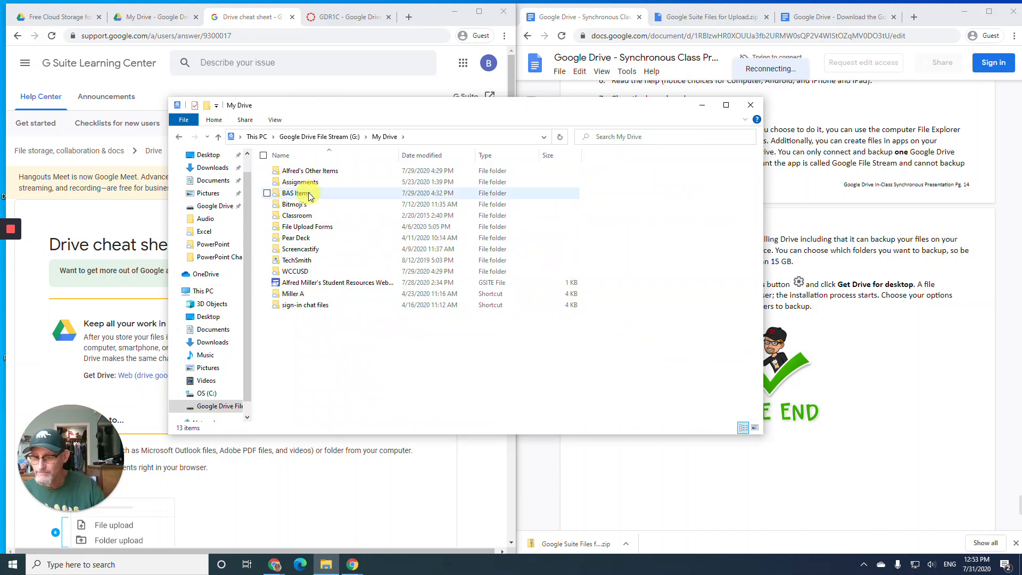
{"action": "mouse_move", "coordinate": [312, 198]}
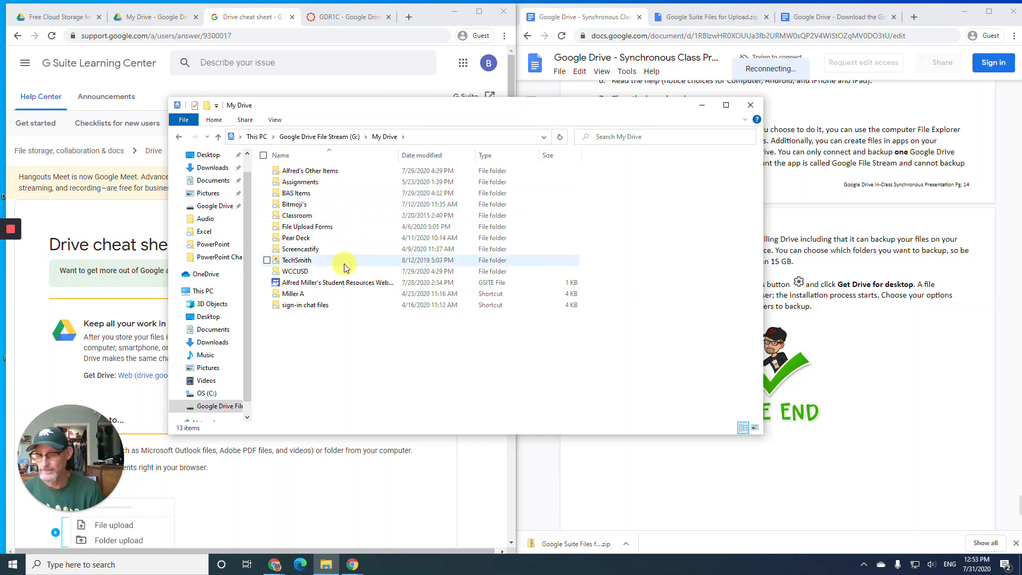
{"action": "mouse_move", "coordinate": [344, 266]}
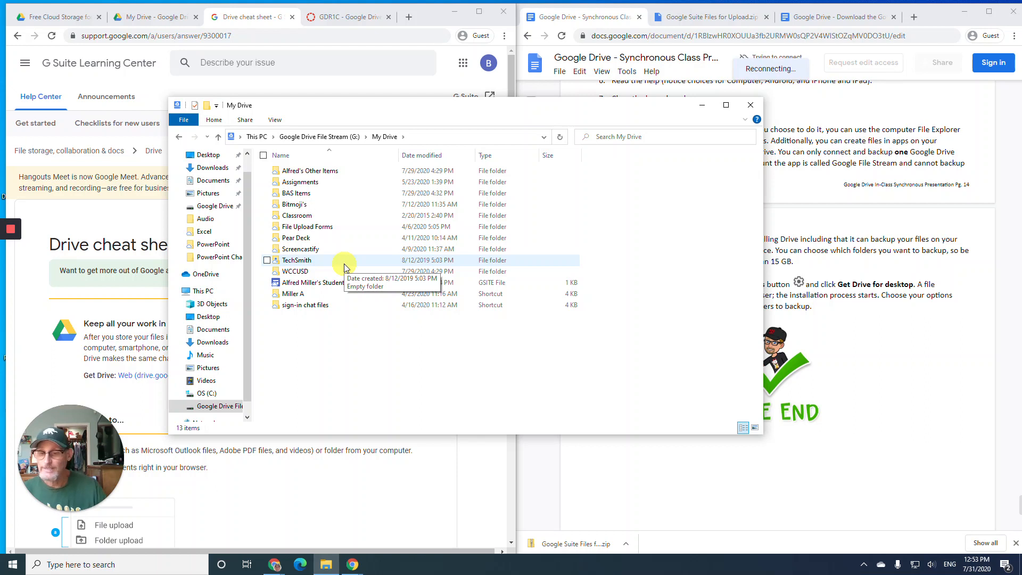
{"action": "left_click", "coordinate": [750, 105]}
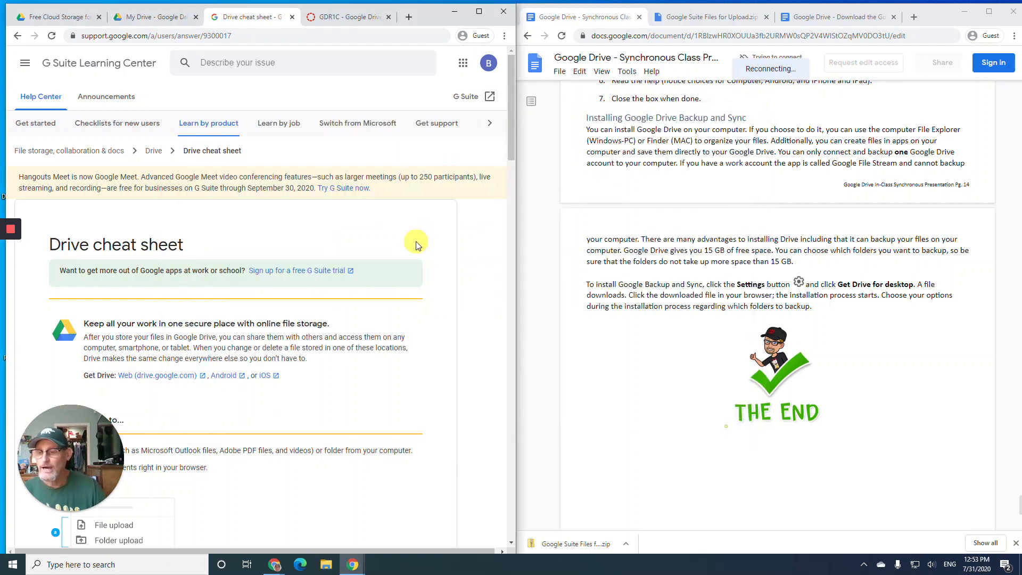